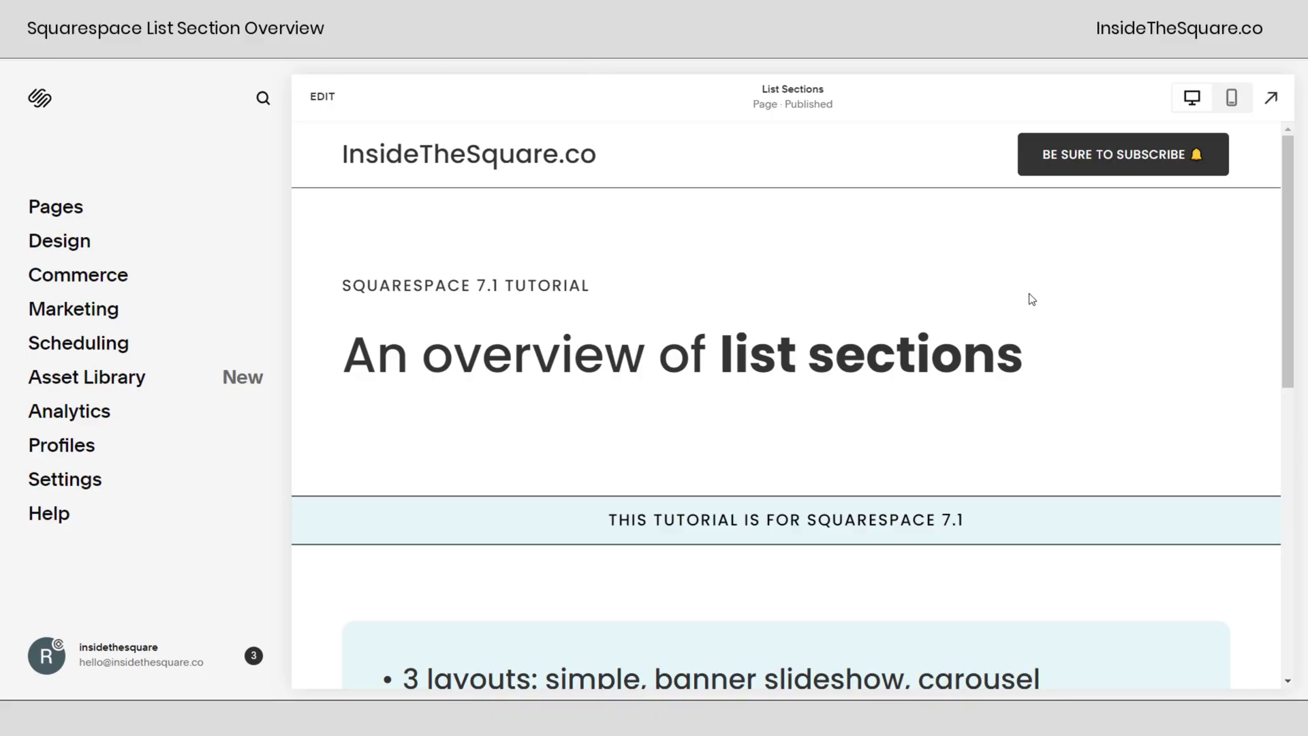
Step: Enter the page editor from the bullet-list section, bringing up the Add a Section Intro layouts
drag(965, 522, 683, 508)
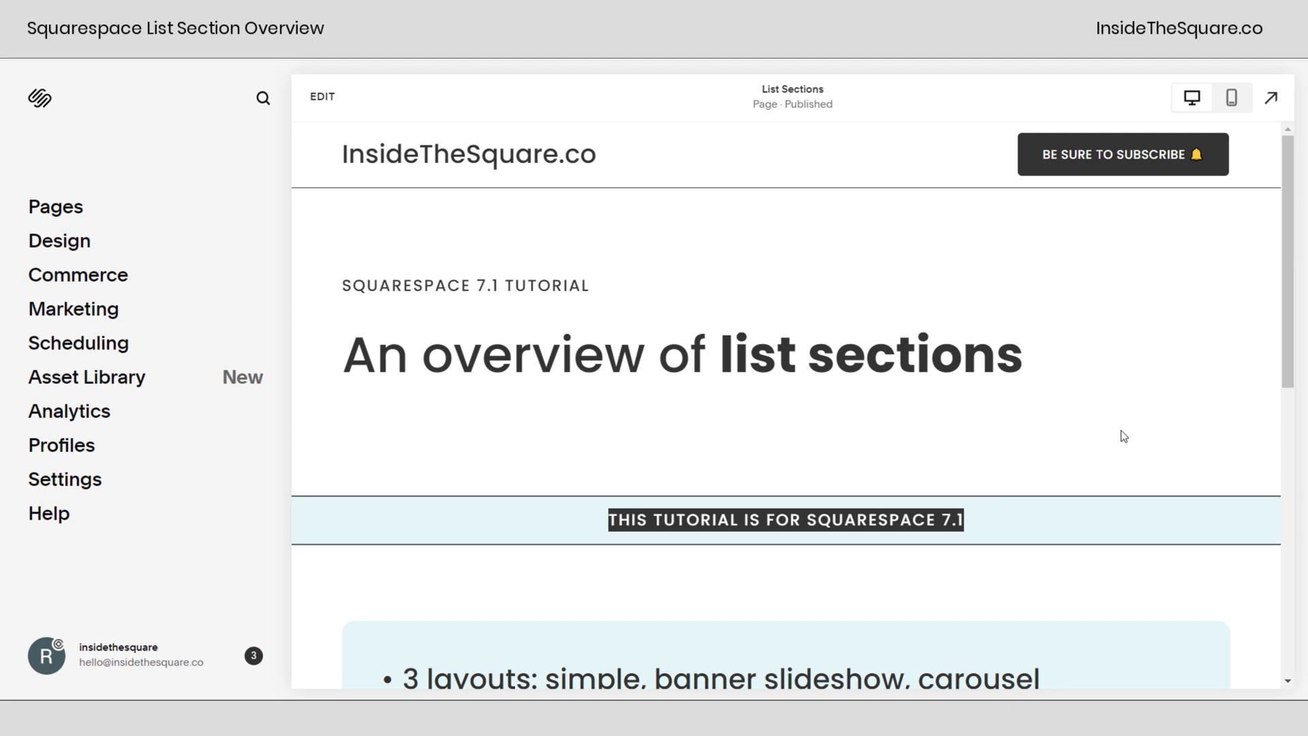
scroll(1123, 434, down, 5)
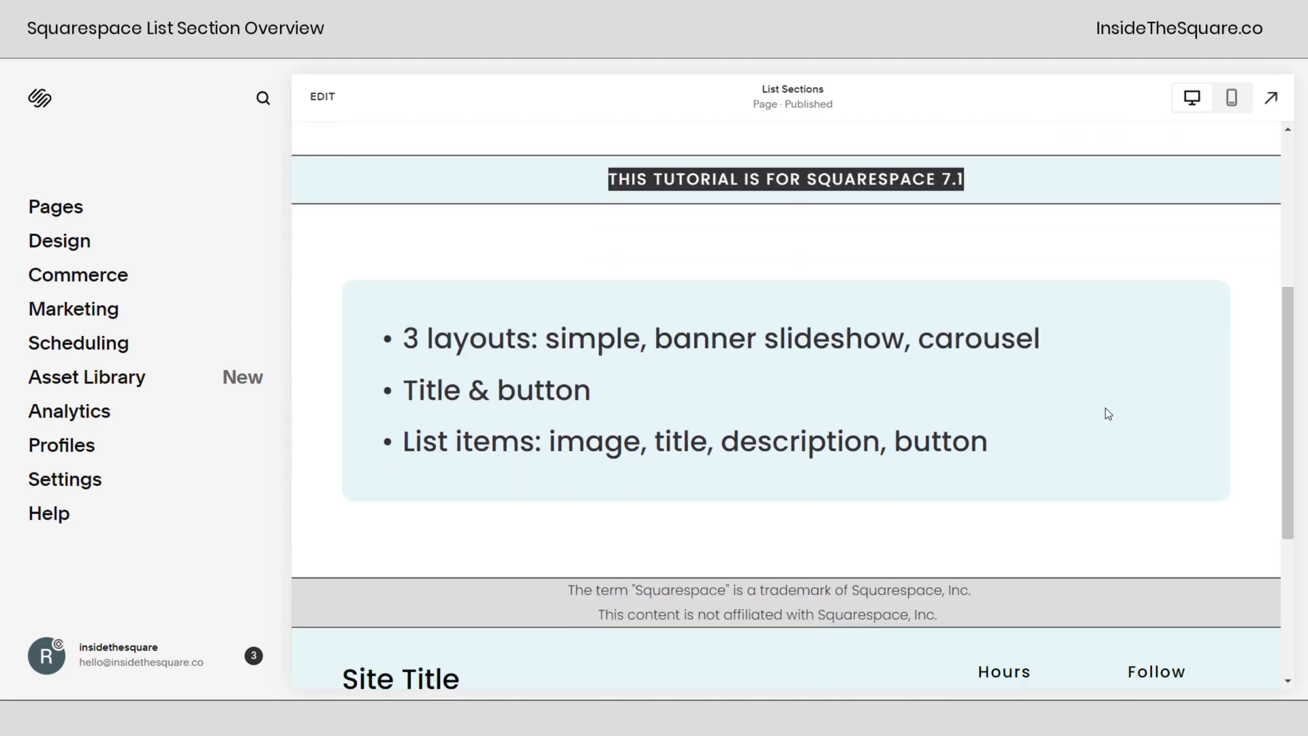
click(1103, 406)
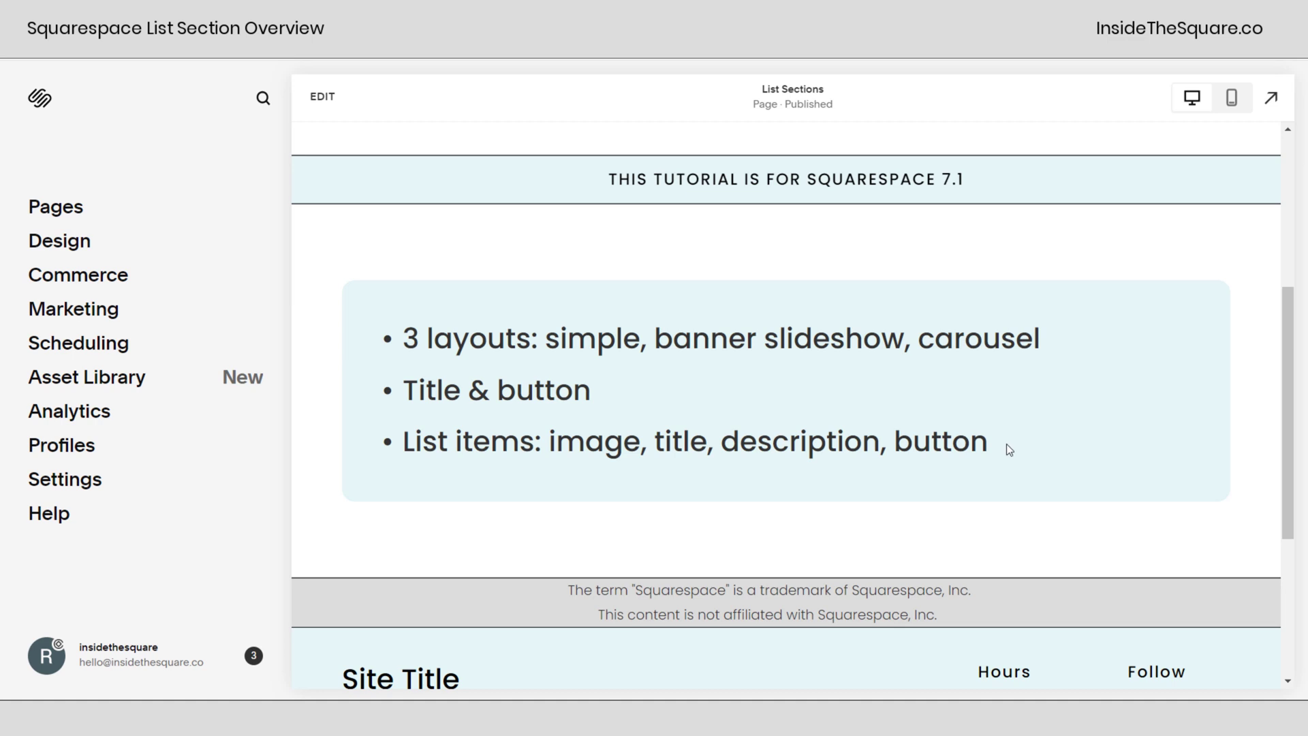
click(316, 95)
mouse_move(823, 361)
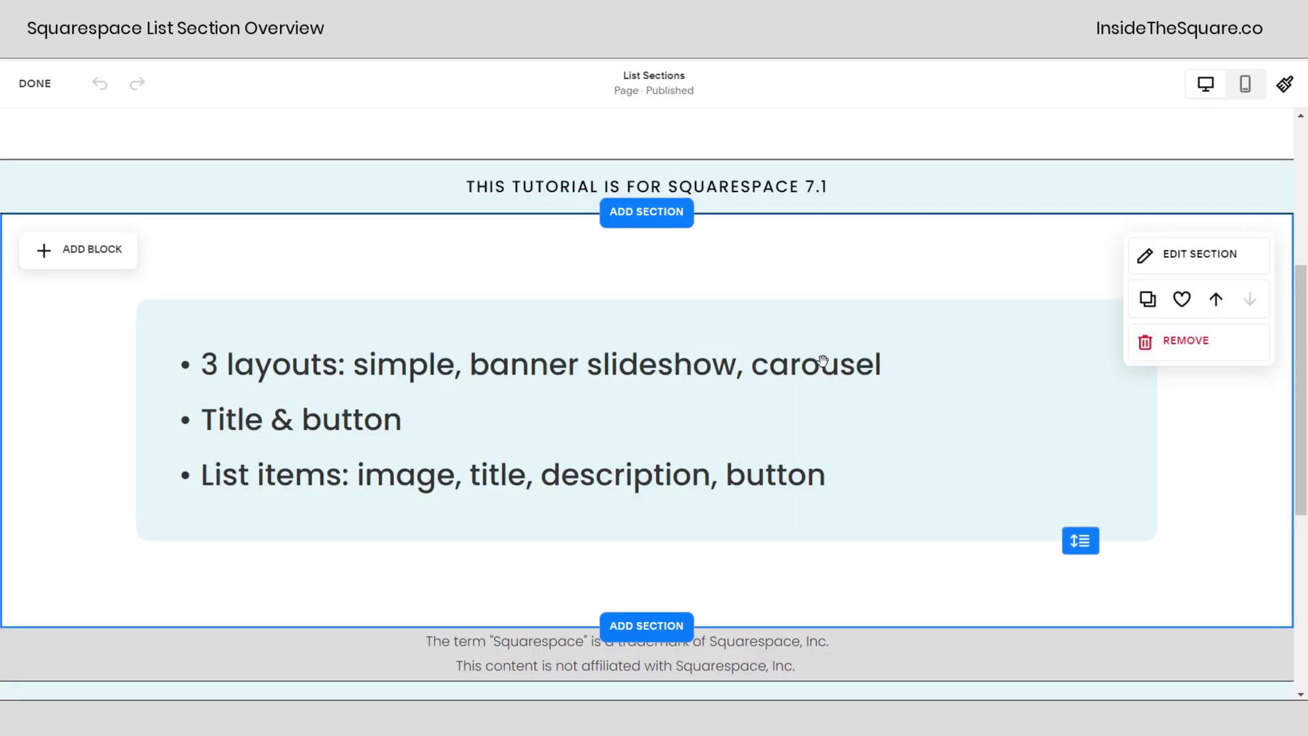
scroll(823, 361, down, 1)
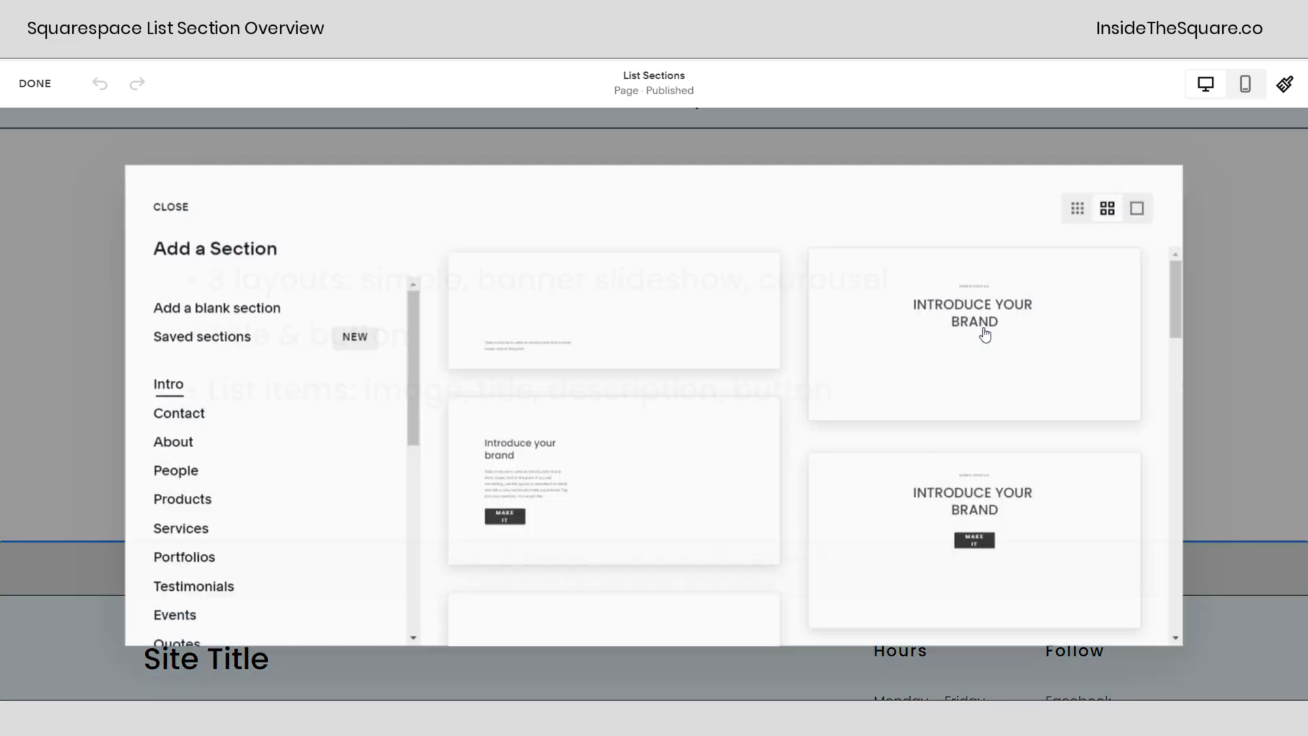
Step: Show the People category of section layouts
scroll(241, 457, down, 6)
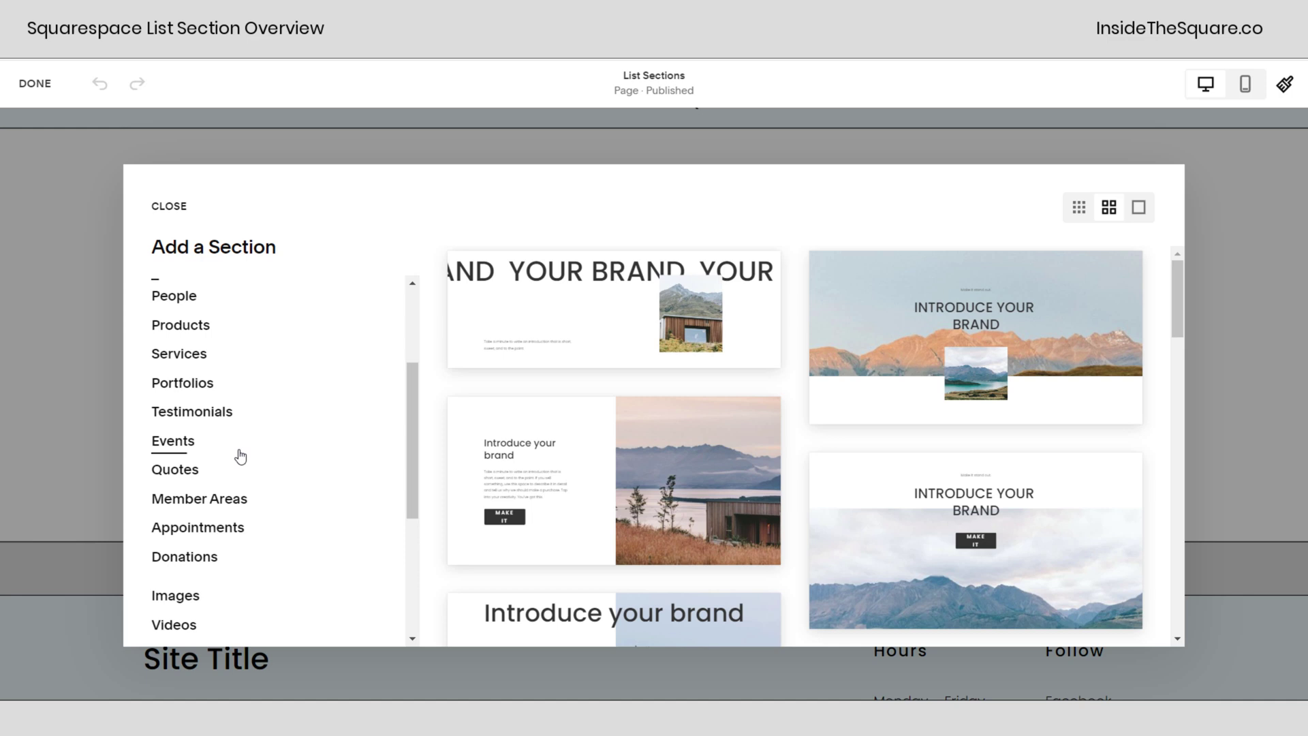
scroll(241, 458, up, 4)
scroll(240, 456, up, 2)
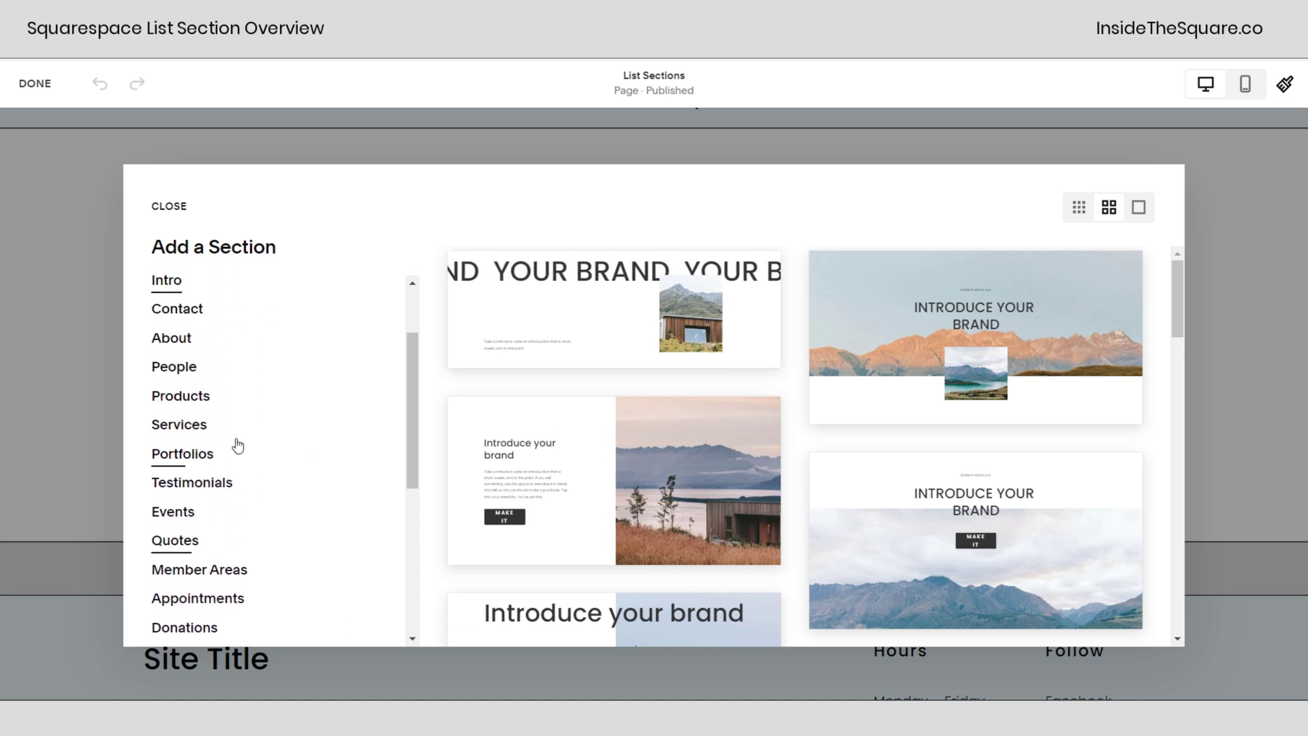
click(181, 374)
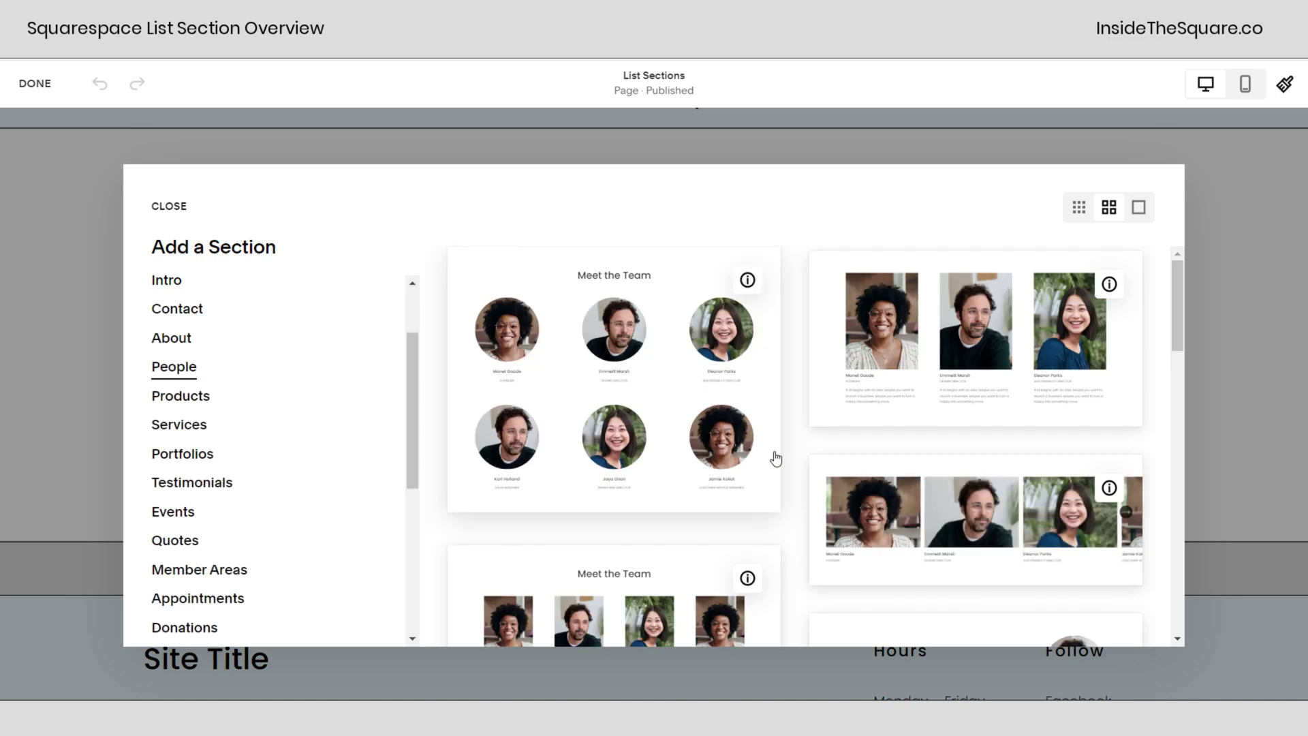
Step: Insert the six-circle-photo Meet the Team layout below the bullet-list section
scroll(777, 436, down, 4)
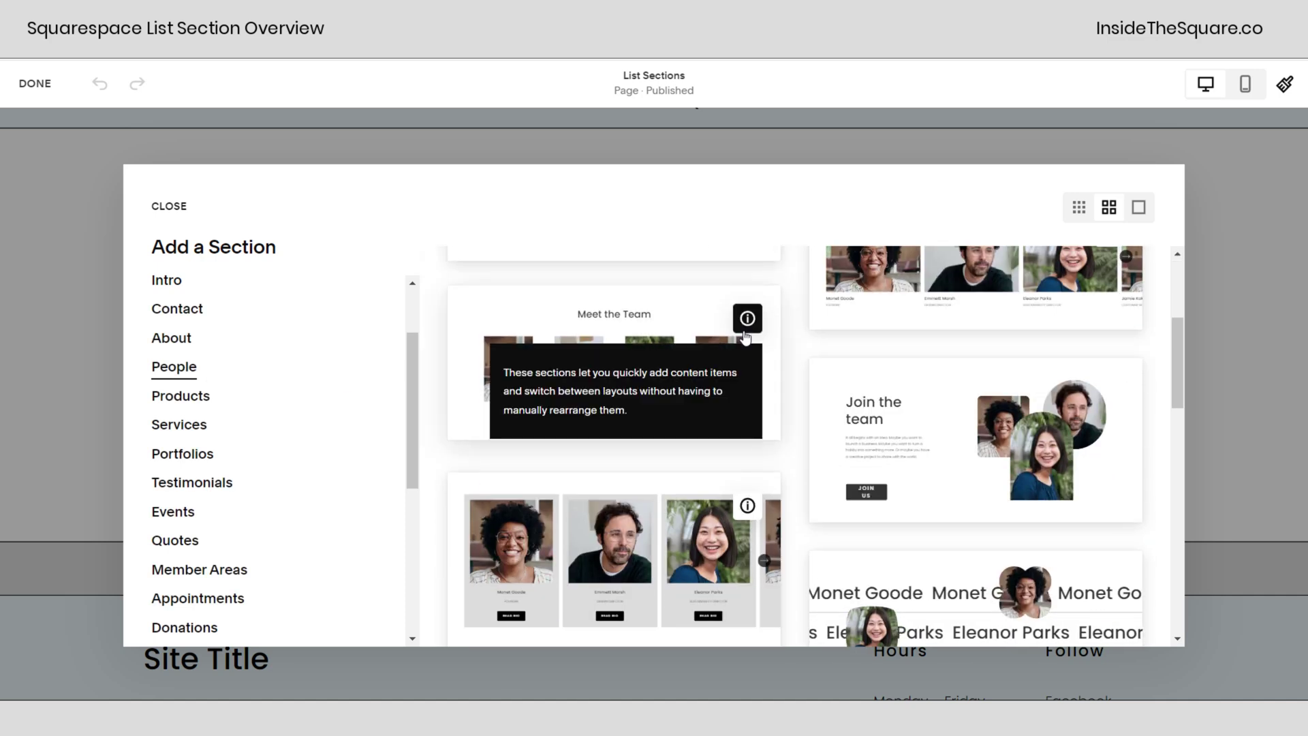
scroll(745, 341, down, 3)
scroll(746, 351, down, 4)
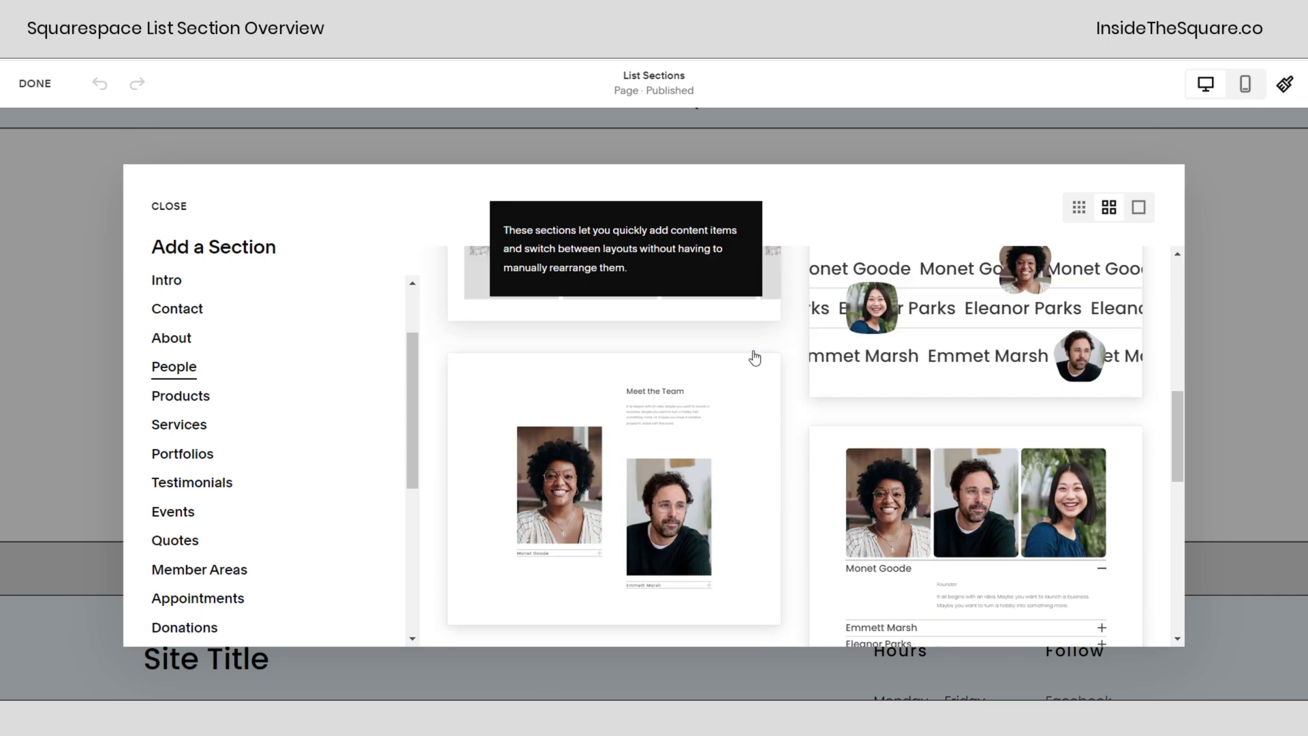
scroll(727, 409, down, 5)
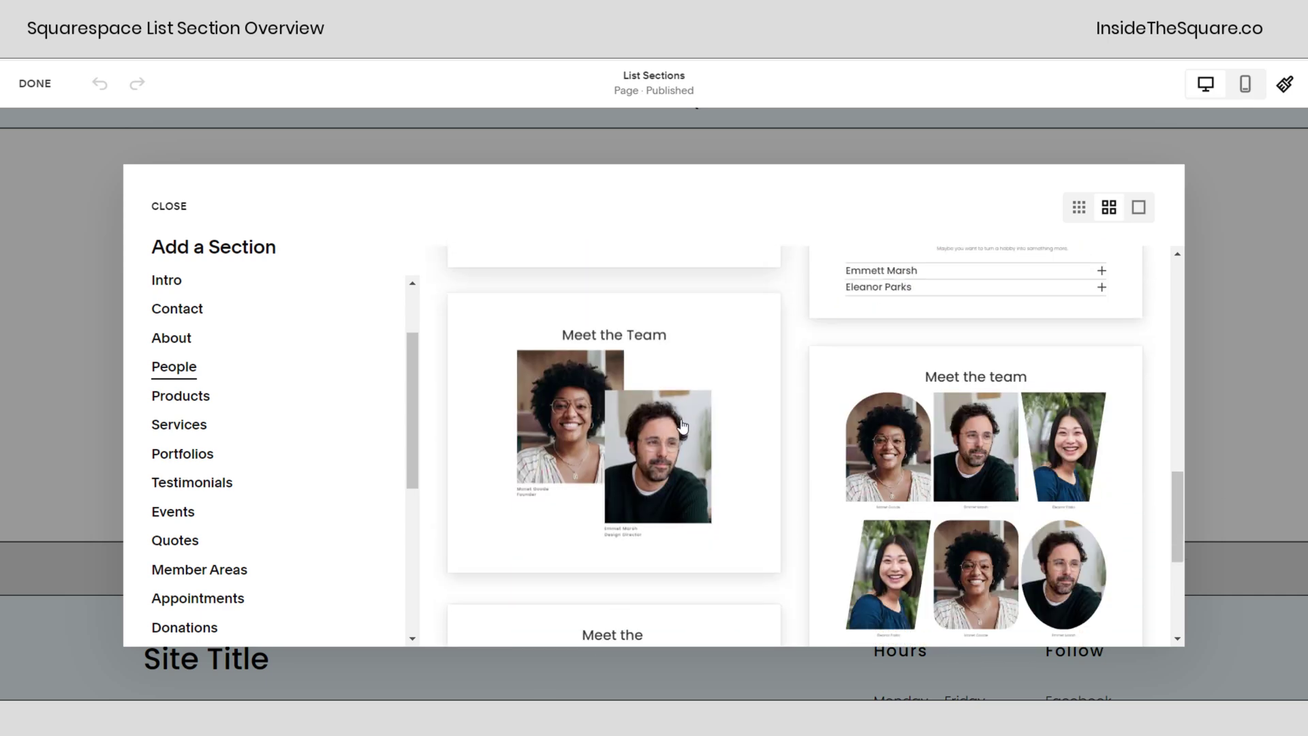
scroll(727, 479, down, 10)
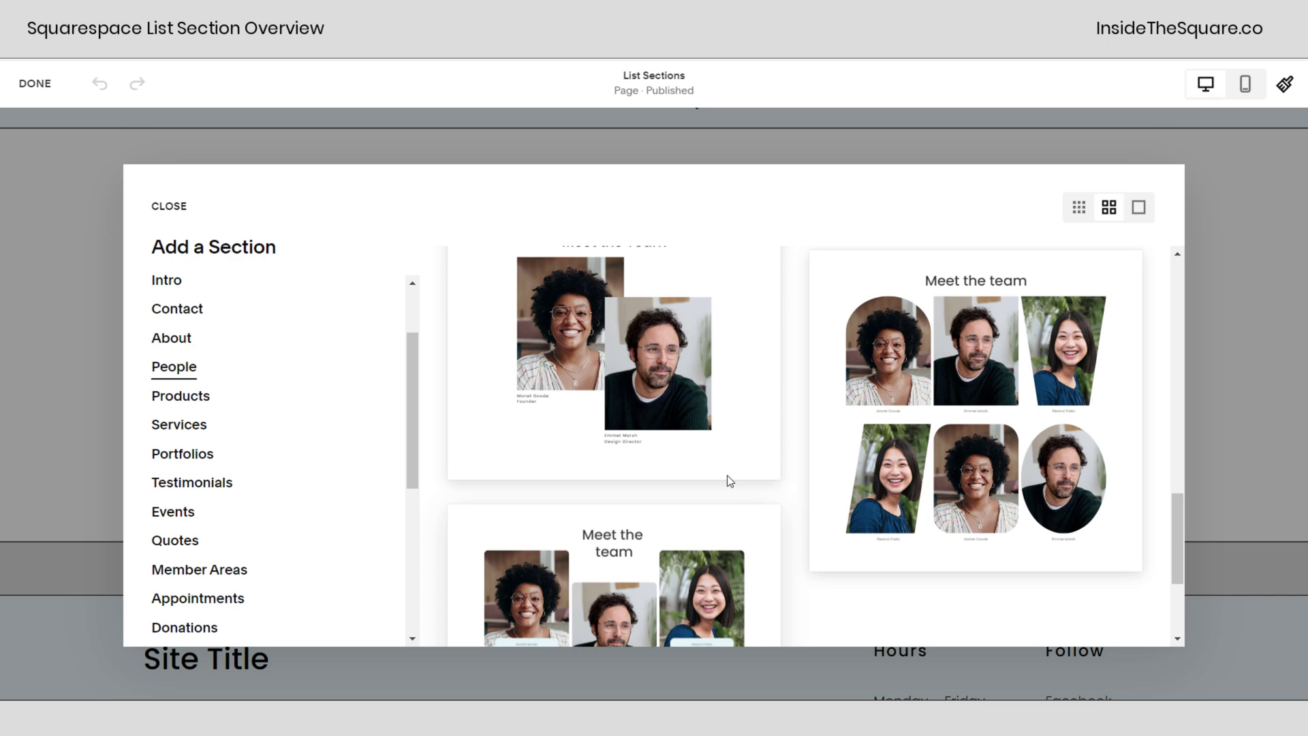
scroll(729, 482, up, 3)
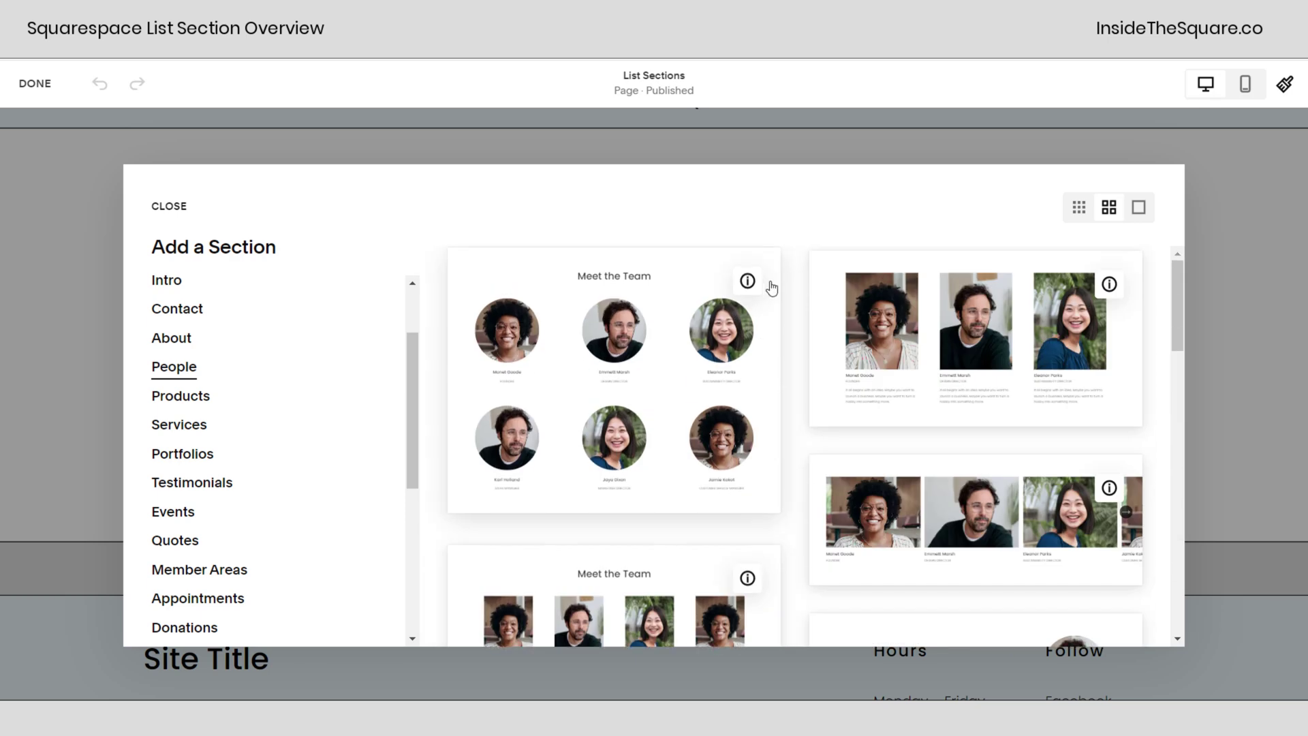
mouse_move(1116, 287)
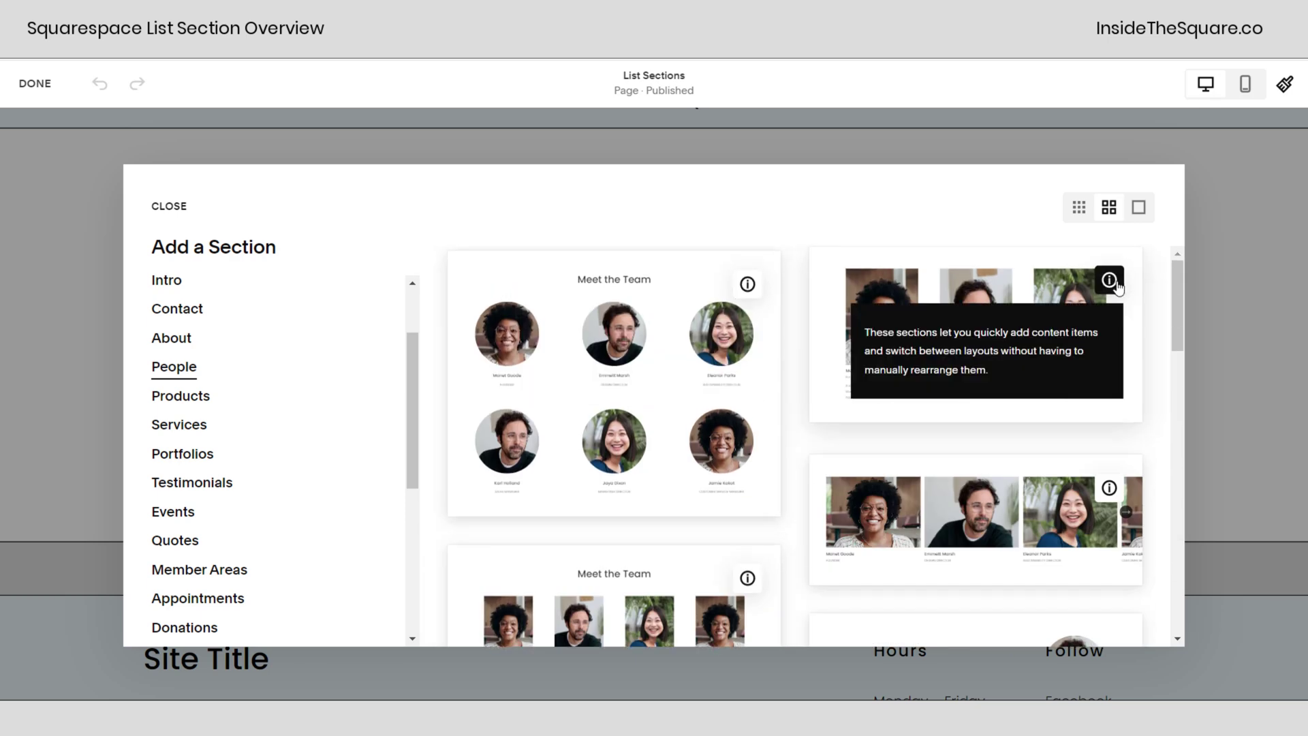
mouse_move(749, 286)
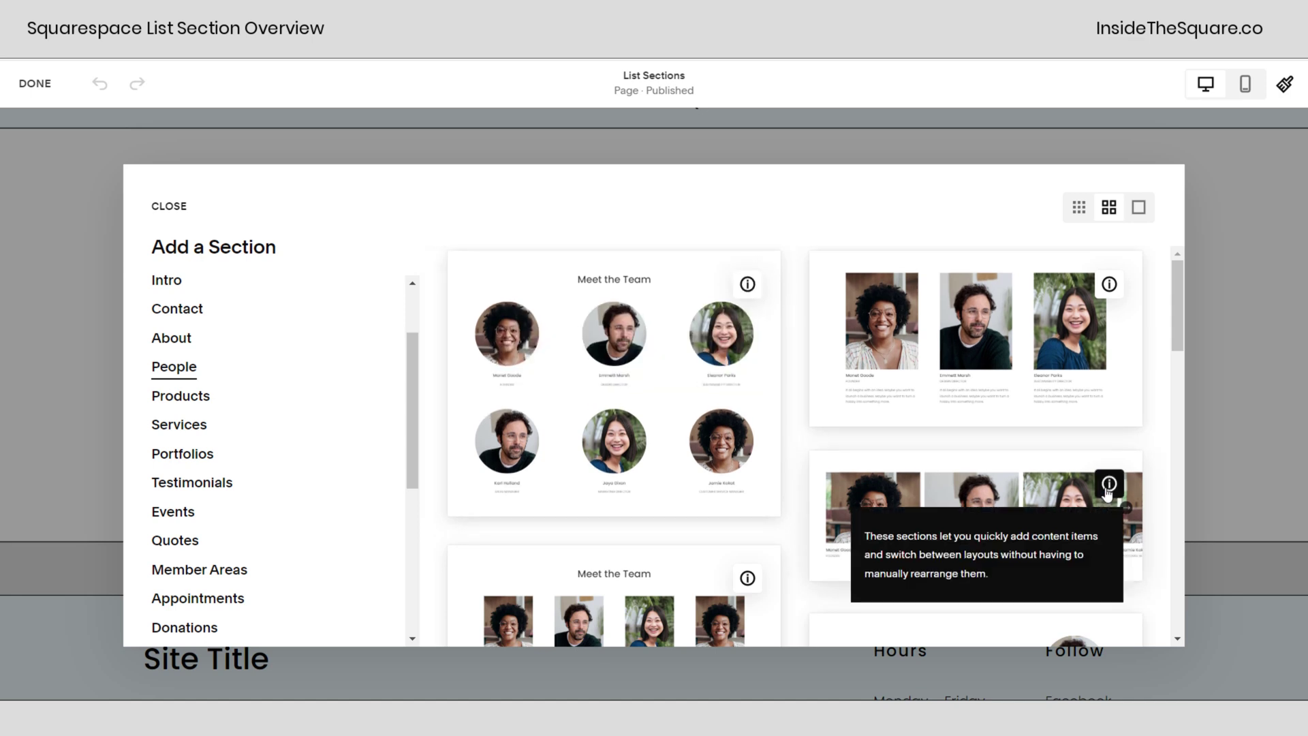
scroll(683, 385, down, 3)
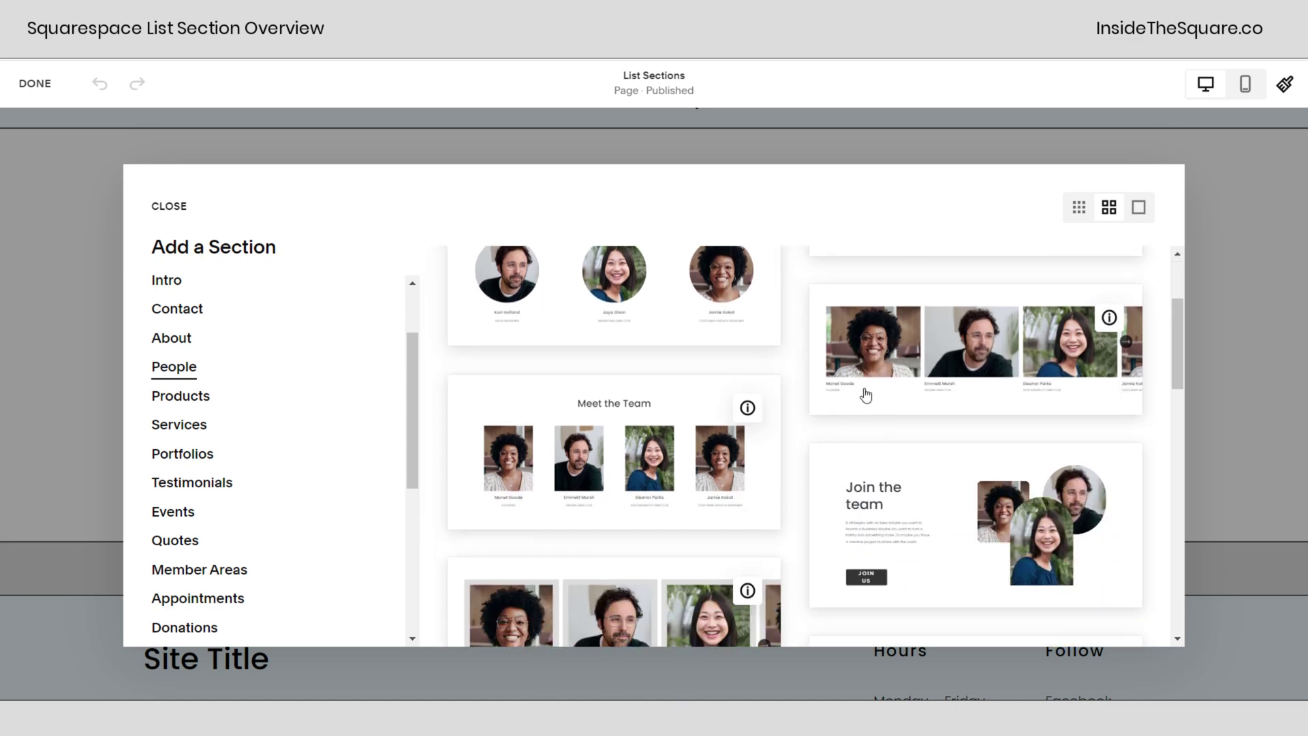
scroll(865, 395, up, 3)
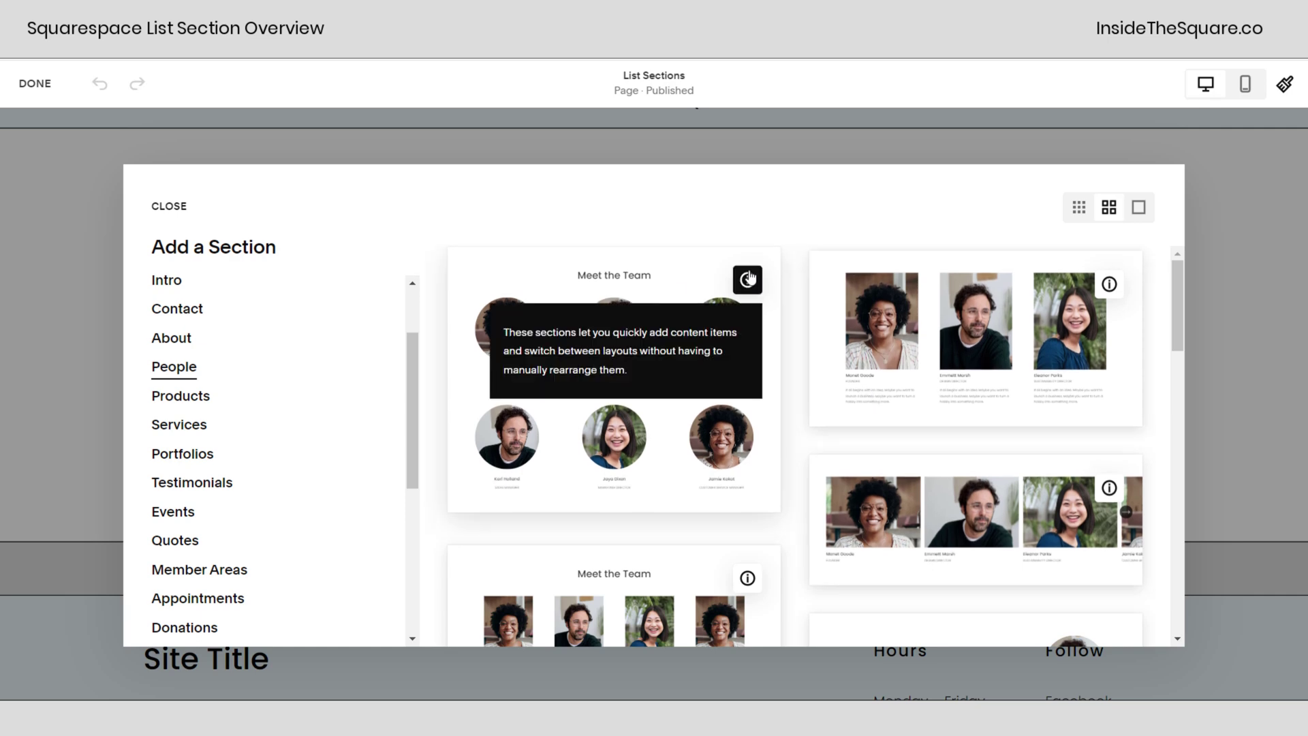
click(673, 291)
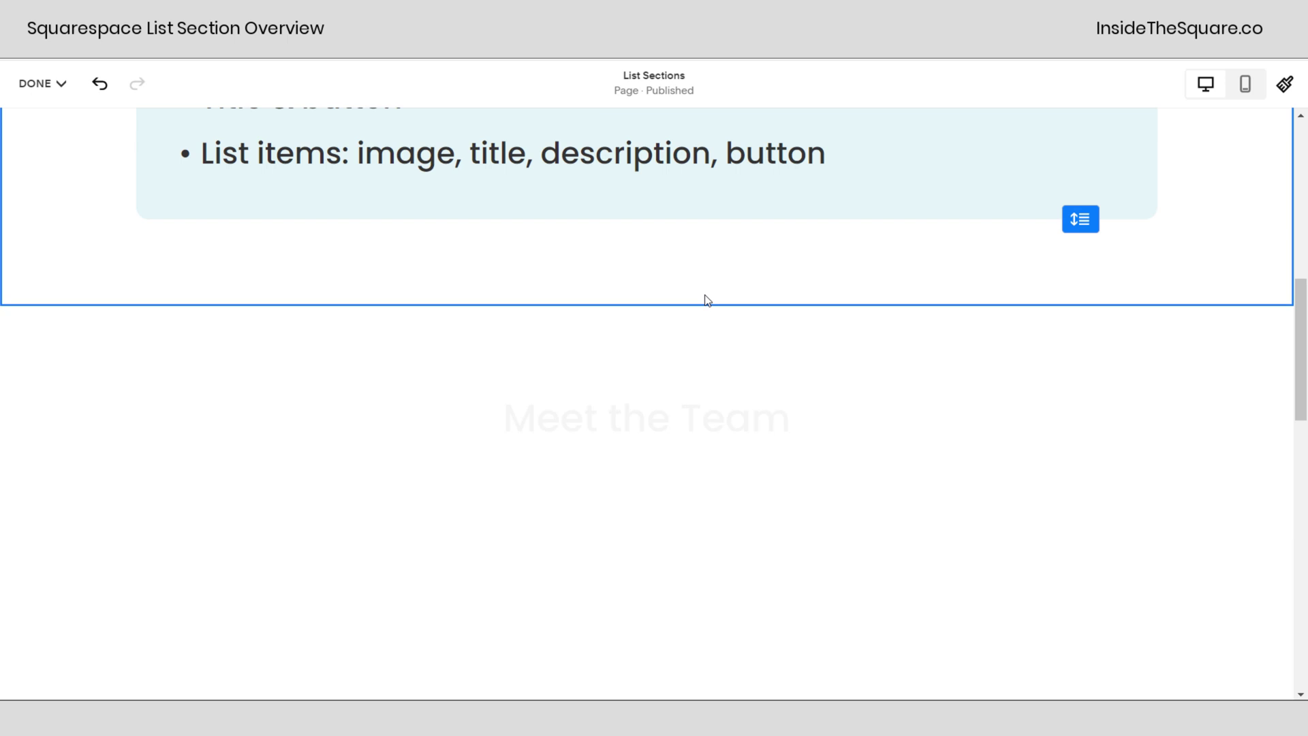
Step: Open the Meet the Team content settings, review Content and Design, and return to Elements
mouse_move(1210, 194)
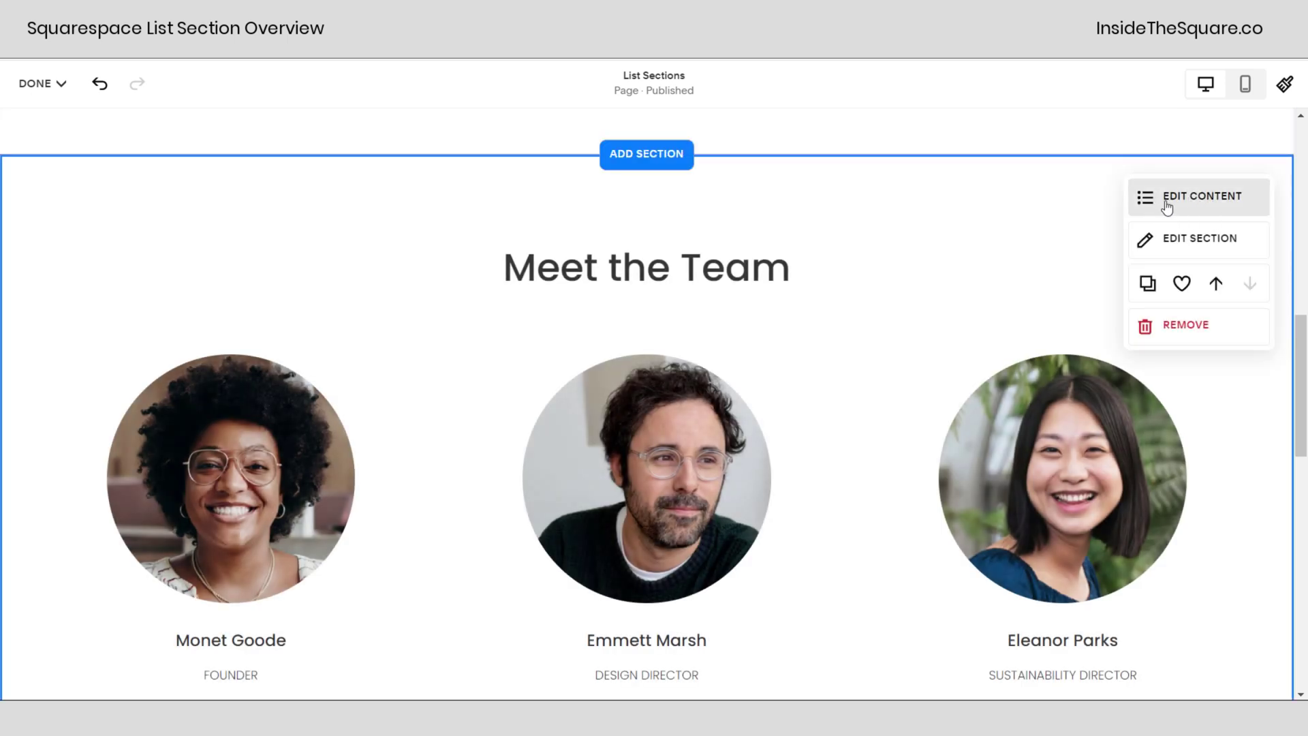
scroll(963, 281, up, 6)
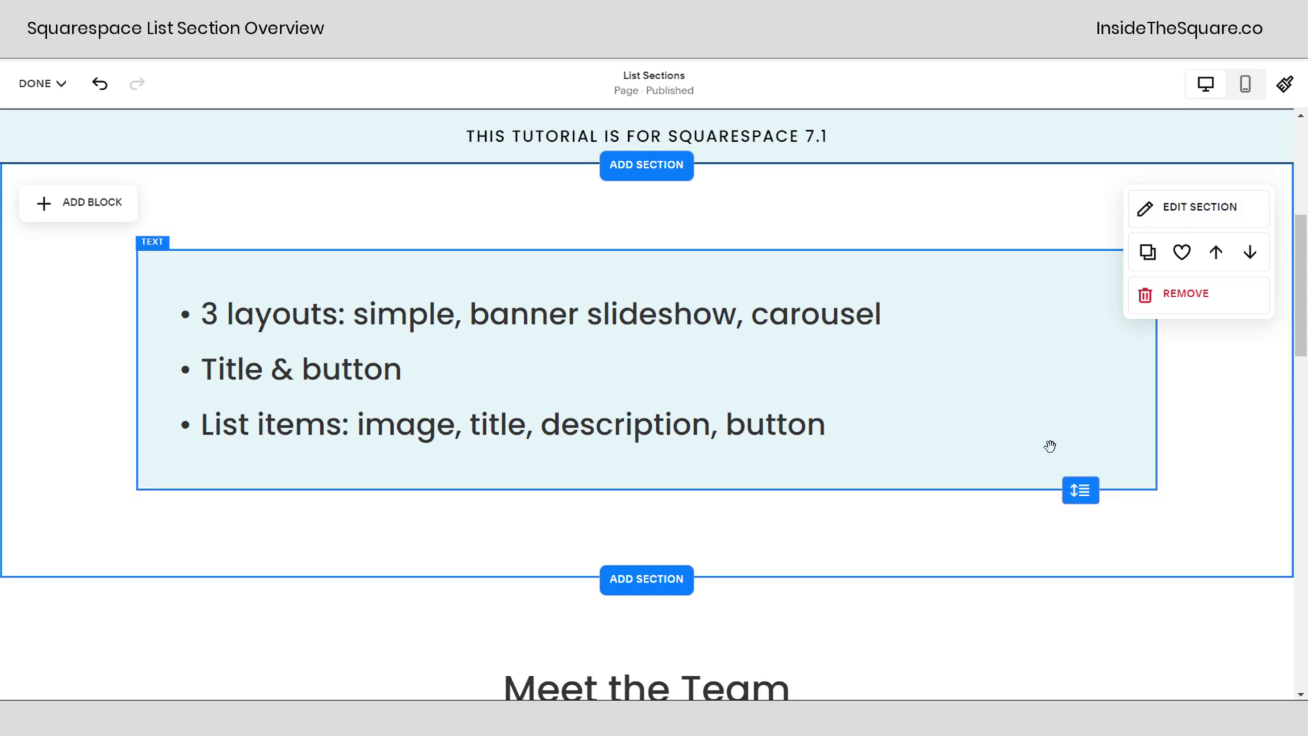
scroll(1001, 375, down, 5)
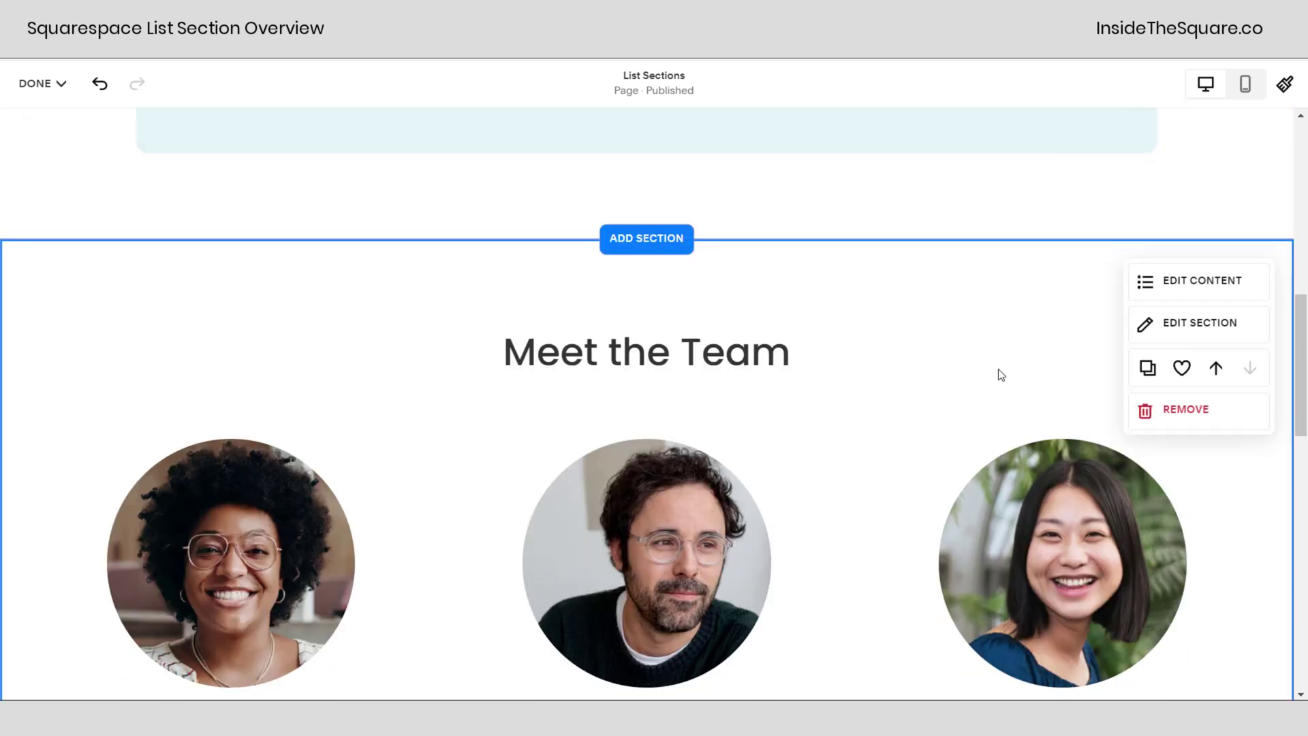
click(1202, 285)
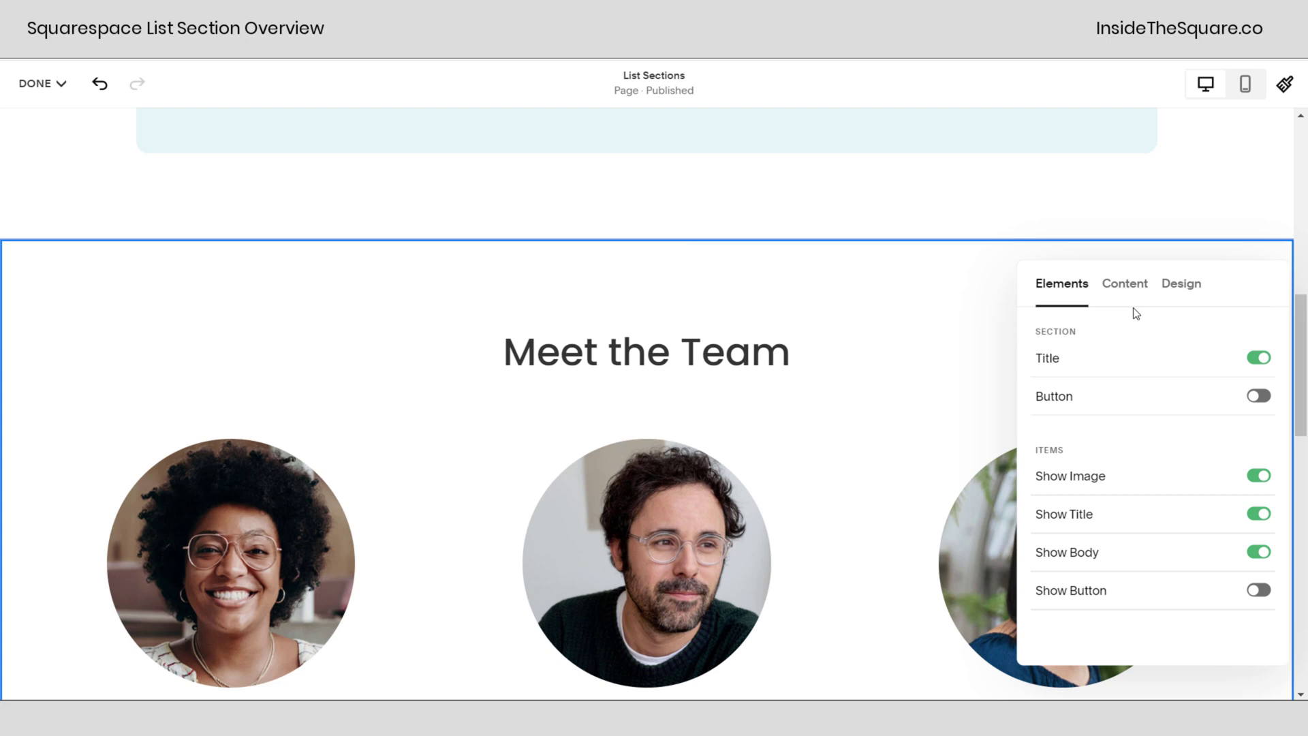
click(1131, 286)
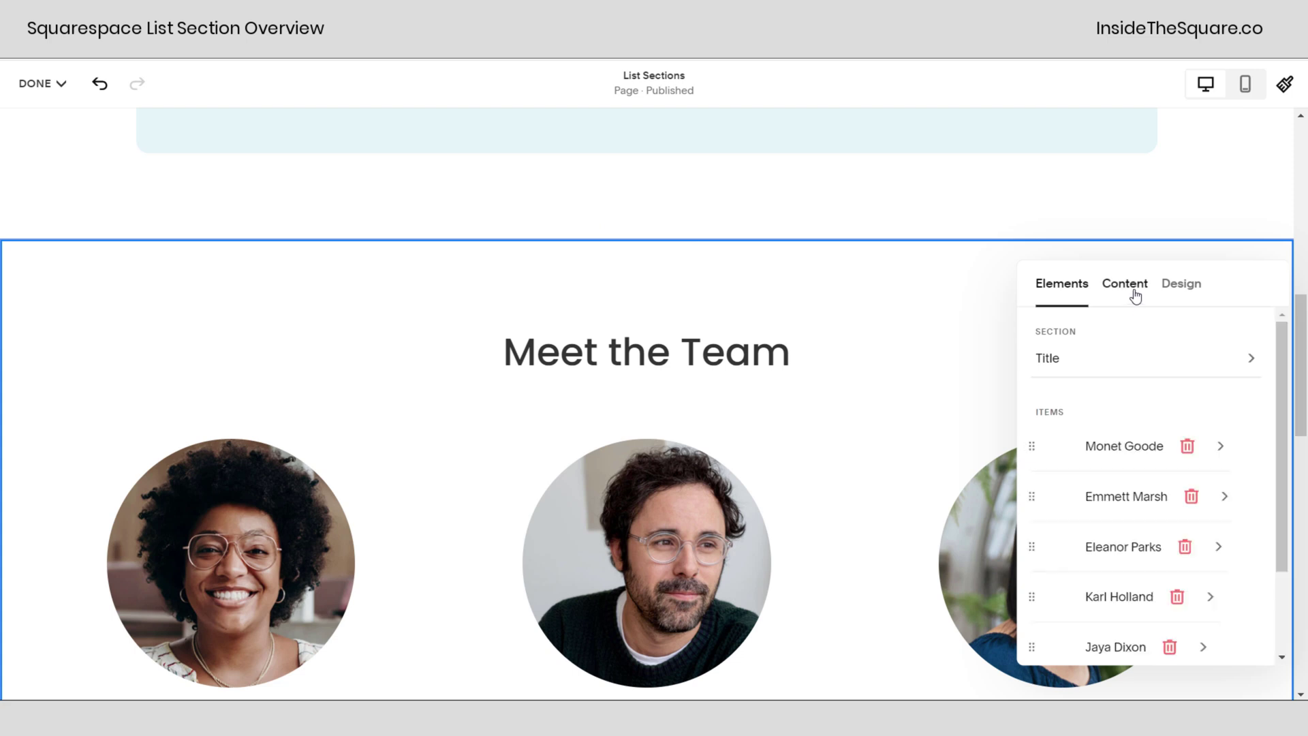
click(1179, 305)
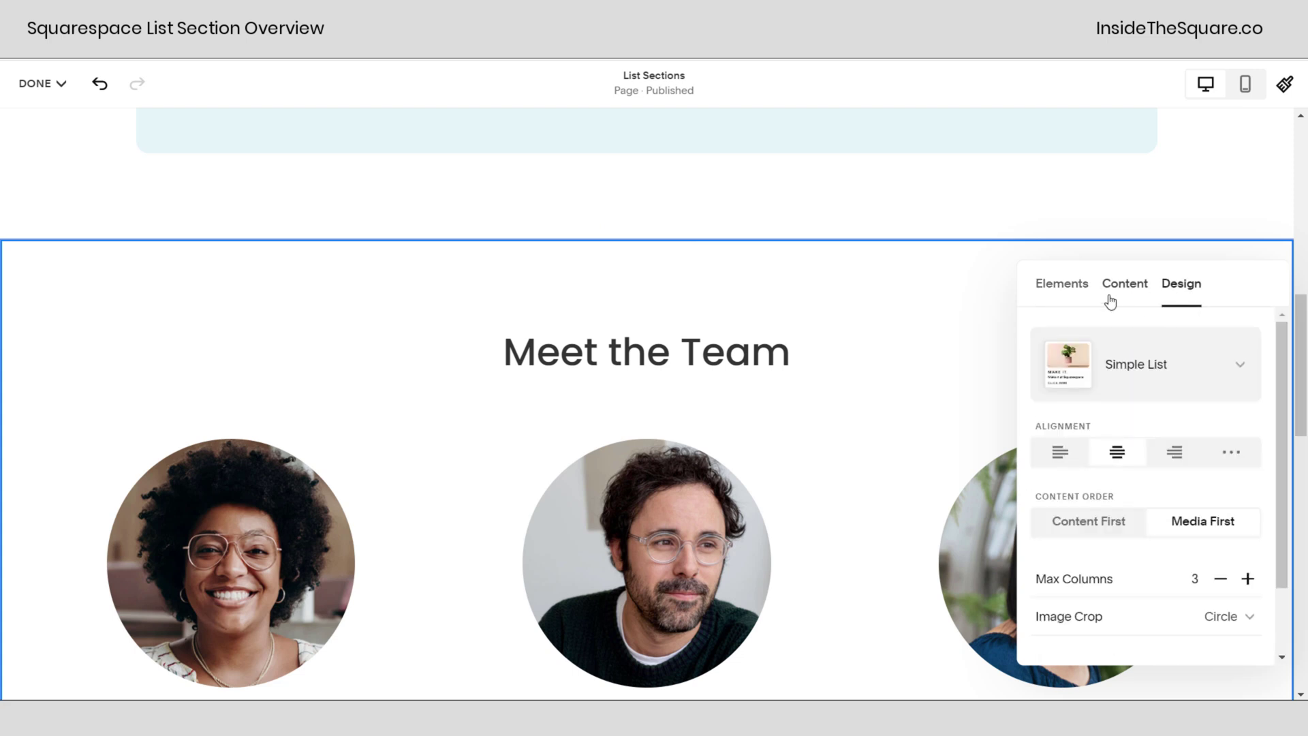
click(1082, 290)
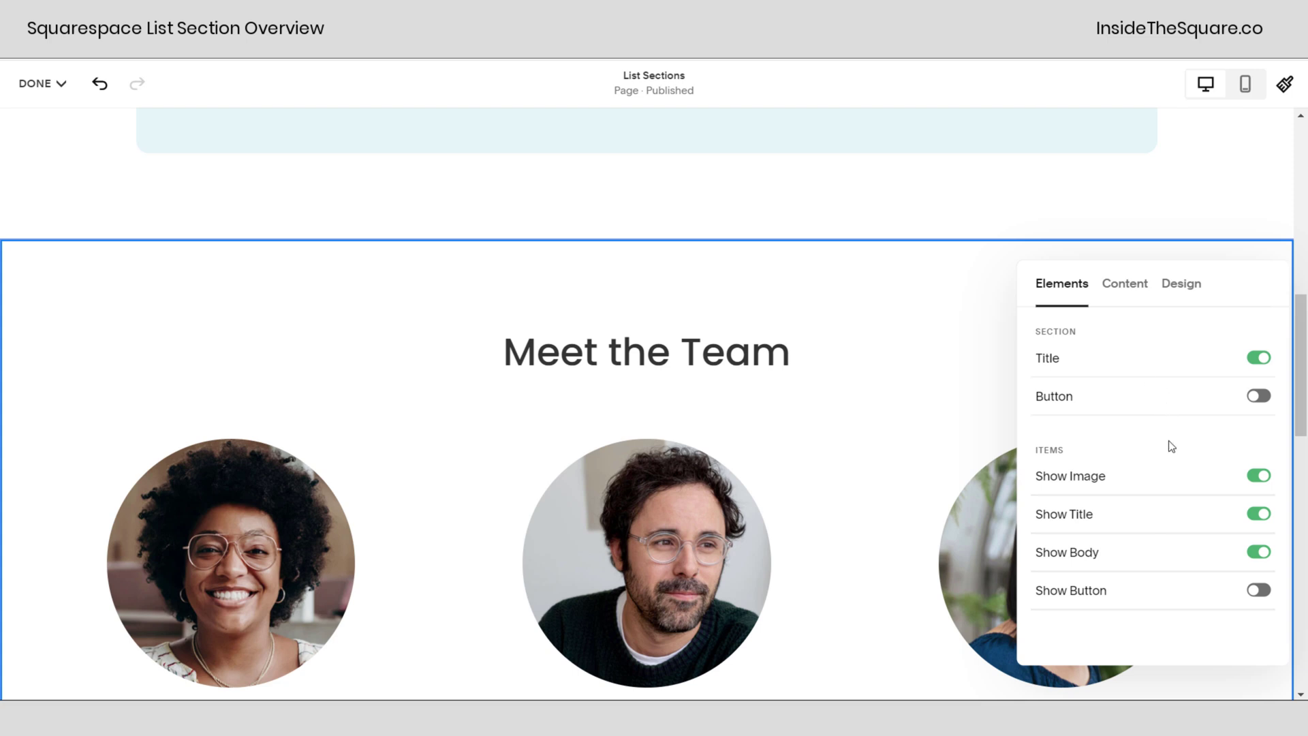
click(1121, 412)
drag(1081, 331, 1040, 340)
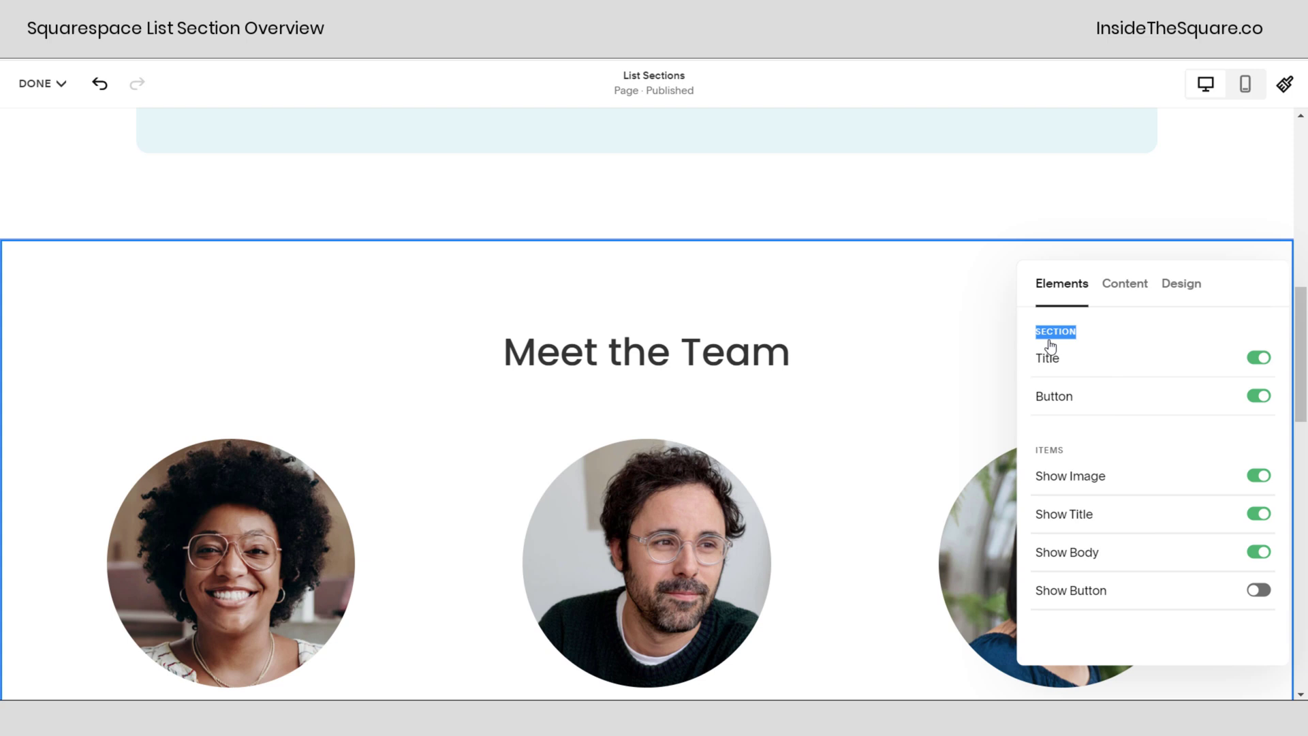
click(1112, 342)
click(1137, 400)
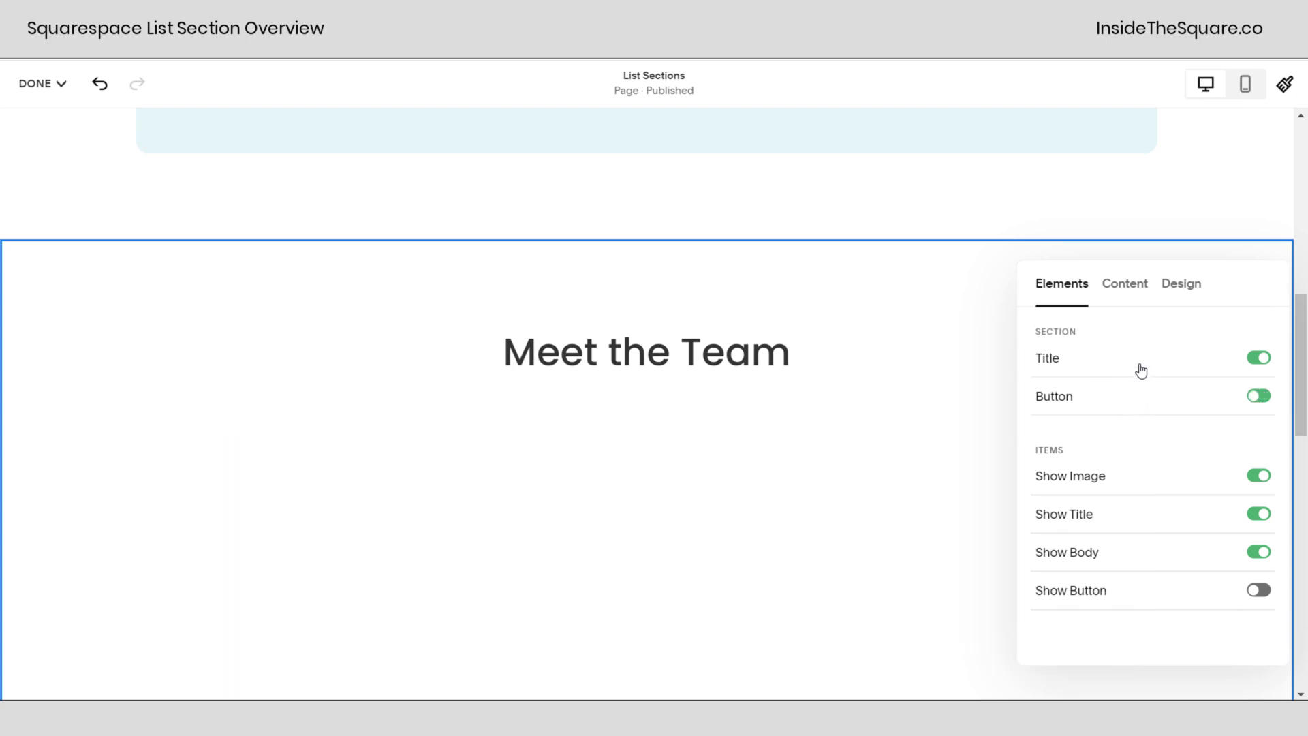
click(1139, 372)
click(1157, 396)
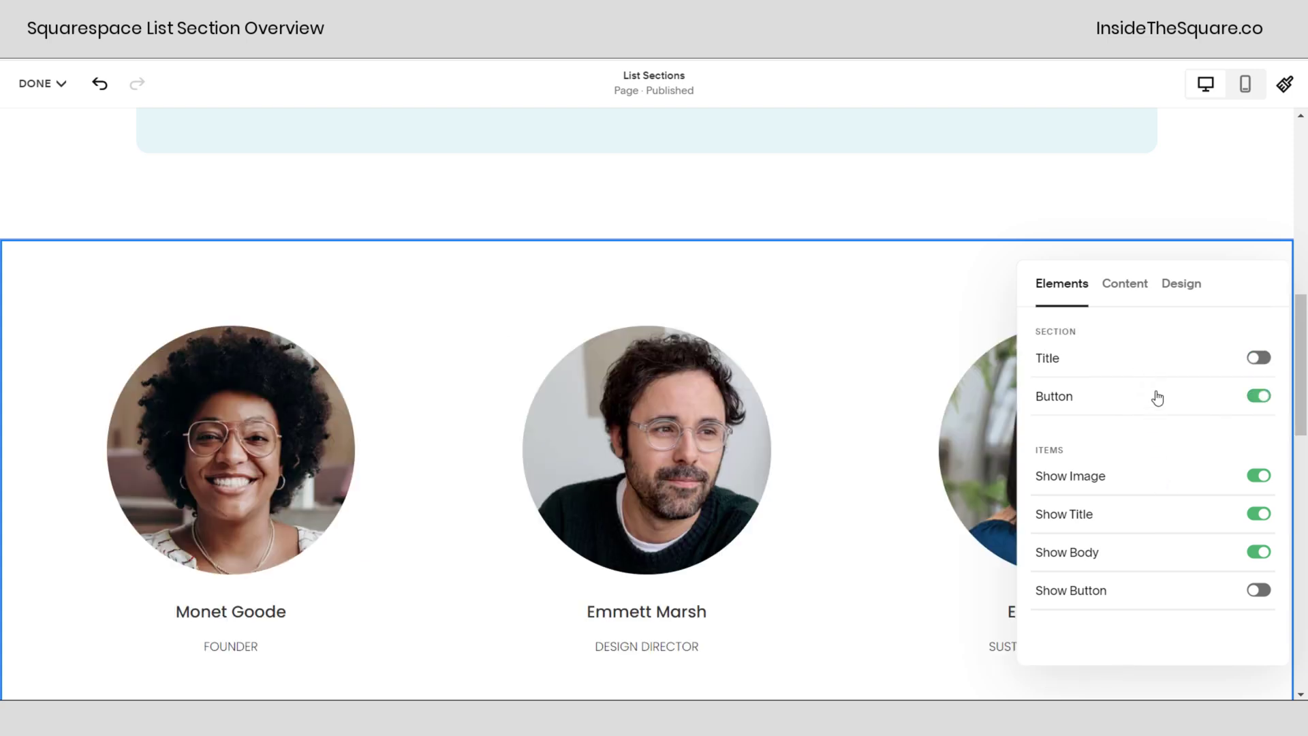
click(1151, 362)
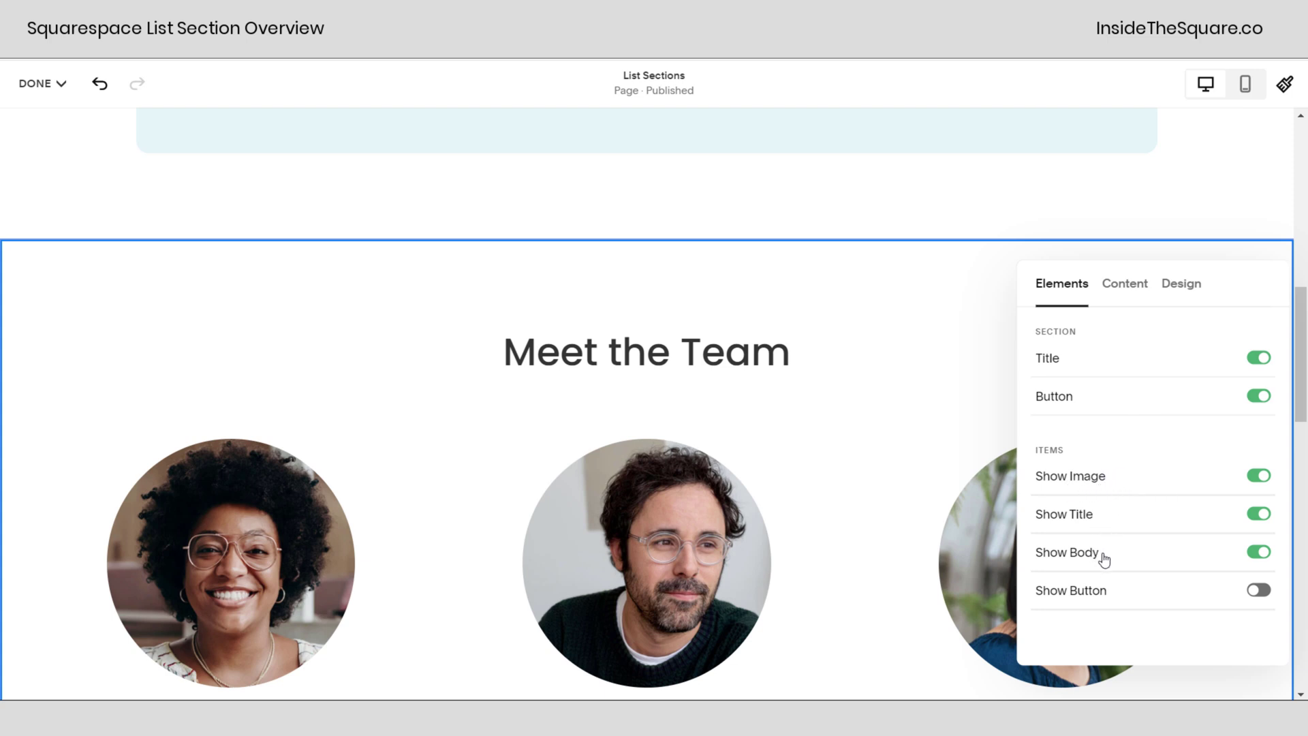
click(1264, 593)
scroll(909, 498, down, 1)
scroll(910, 498, down, 10)
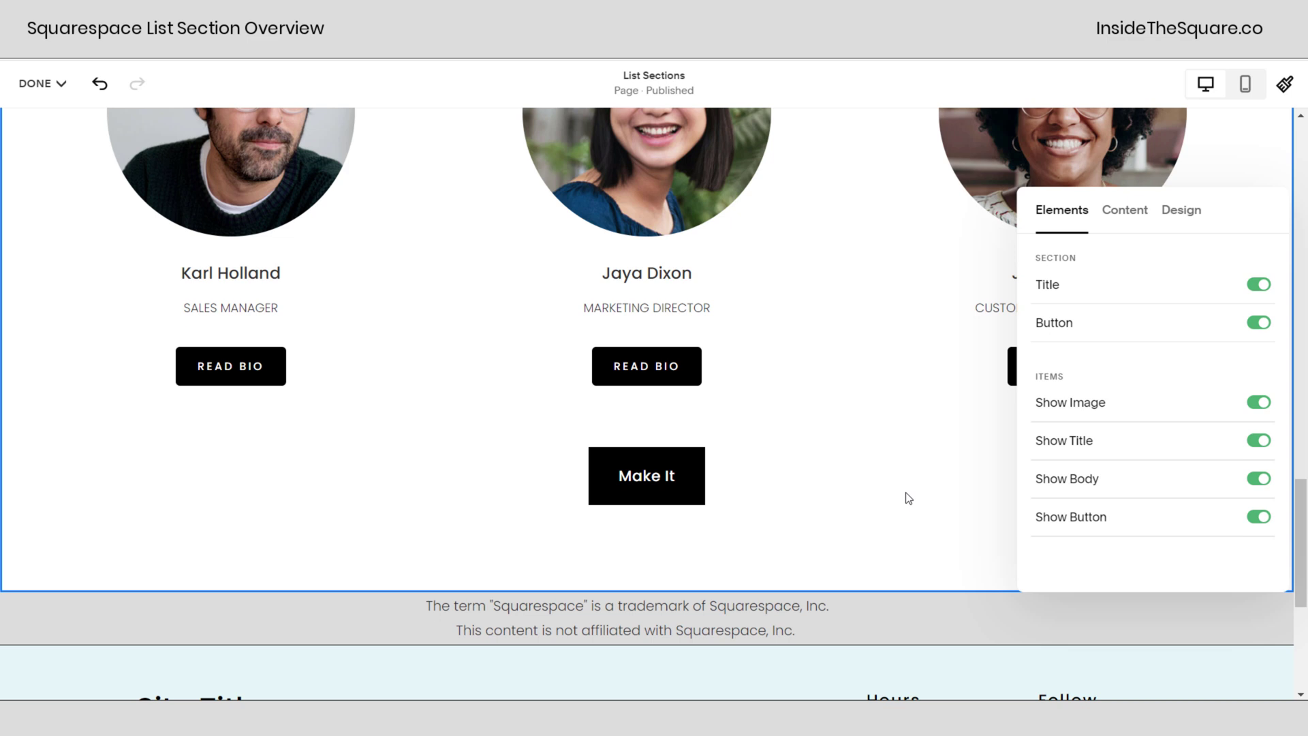
scroll(811, 452, up, 9)
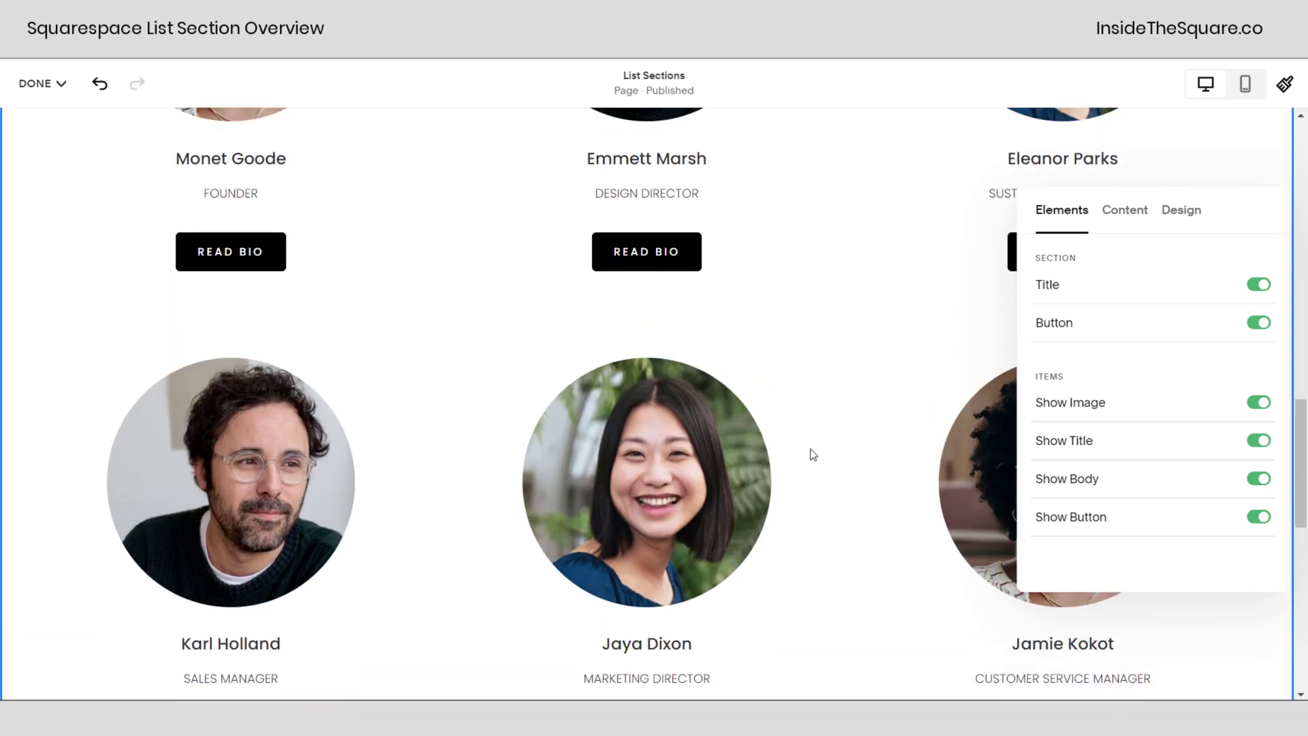
scroll(808, 428, up, 1)
scroll(794, 545, down, 5)
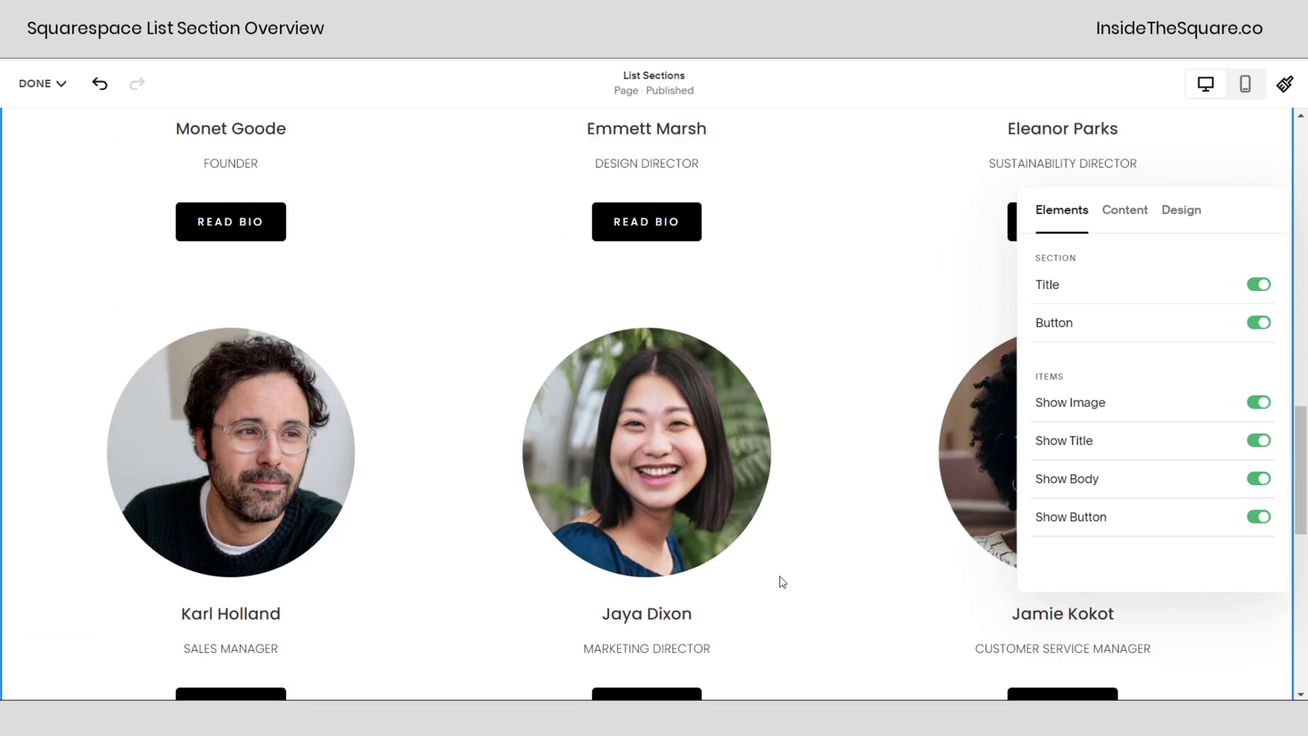
scroll(750, 481, down, 3)
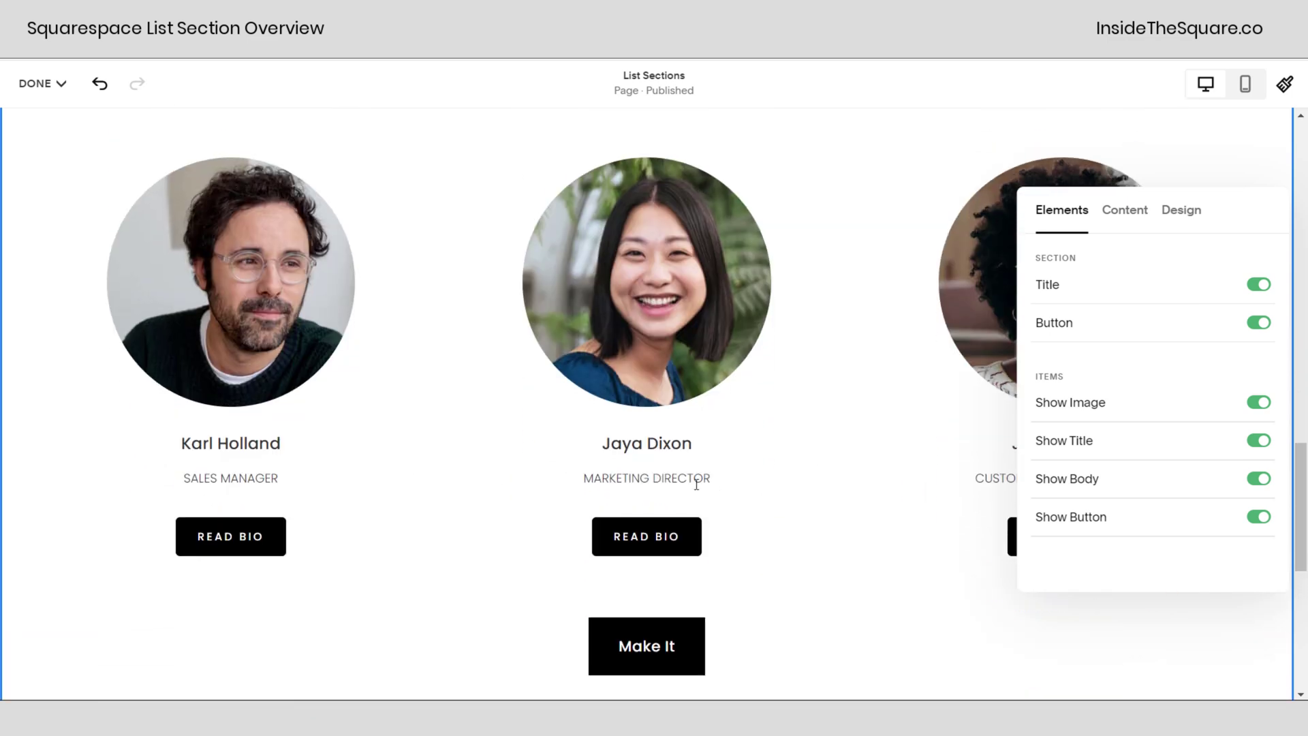
click(1114, 448)
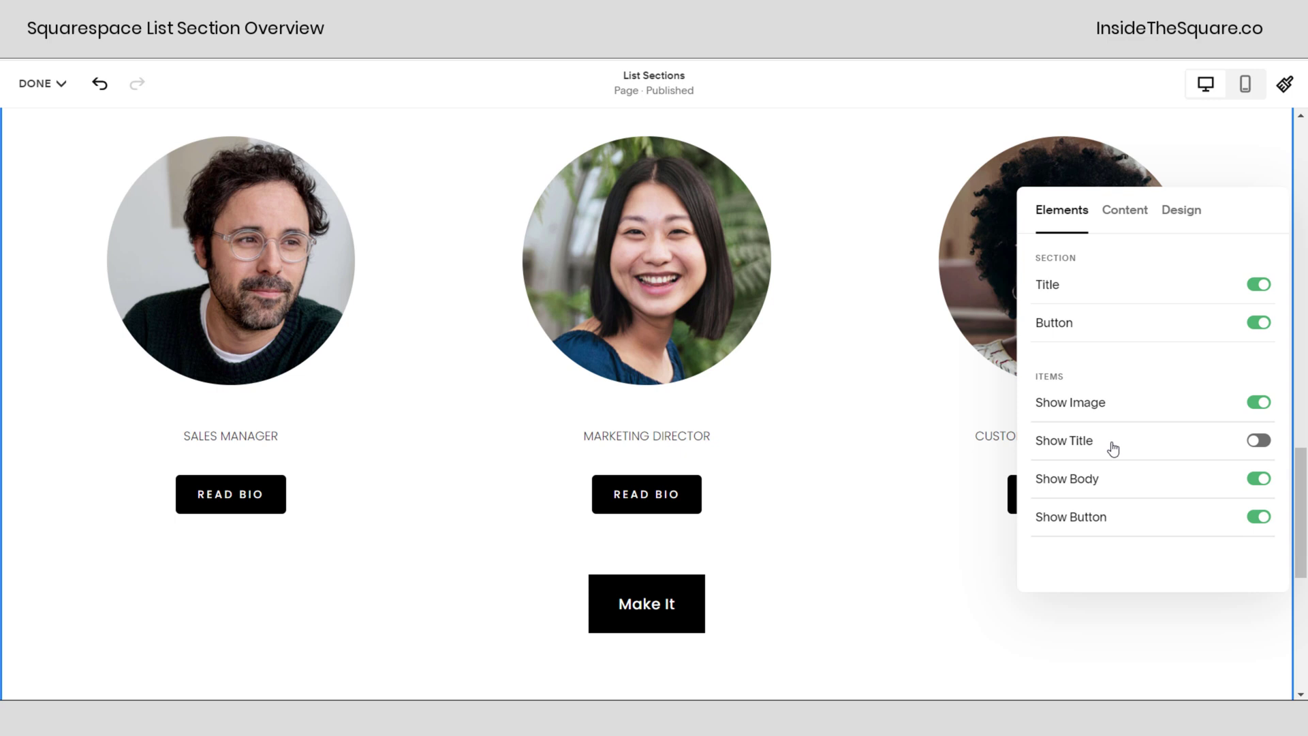
click(1259, 440)
scroll(896, 438, up, 8)
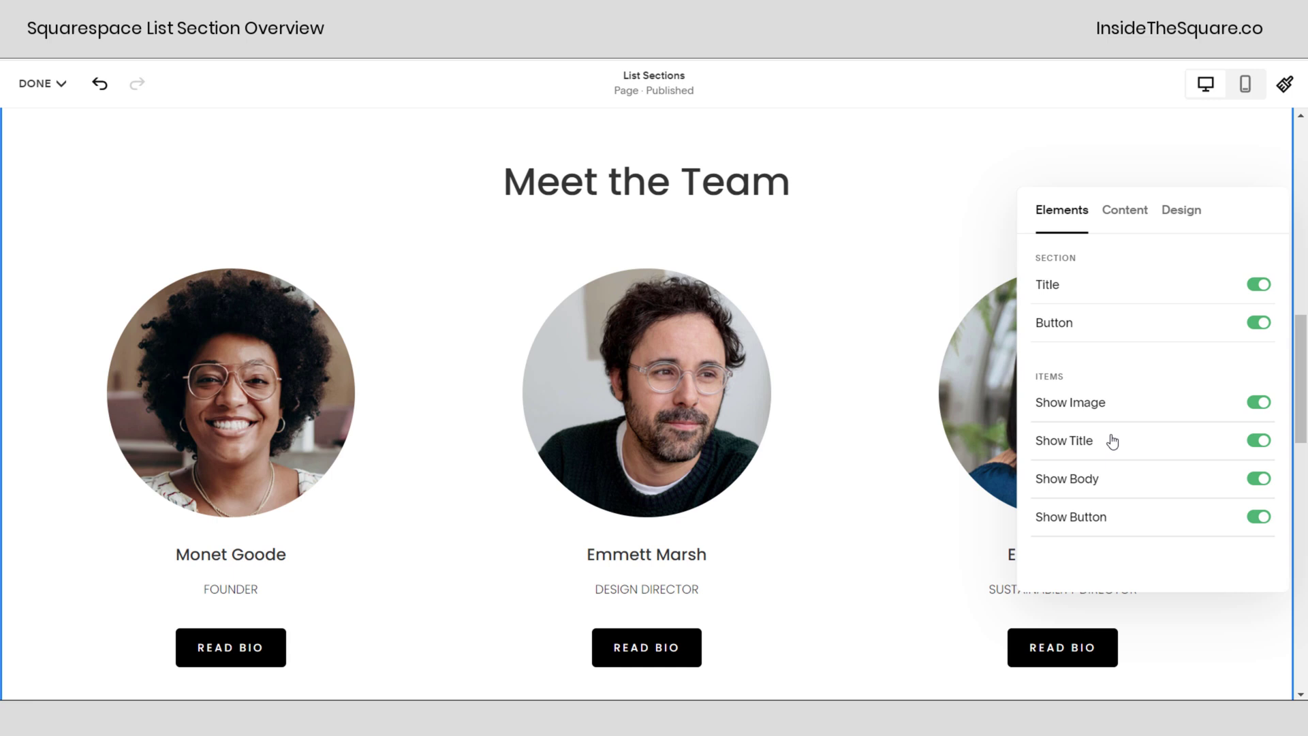
click(1117, 444)
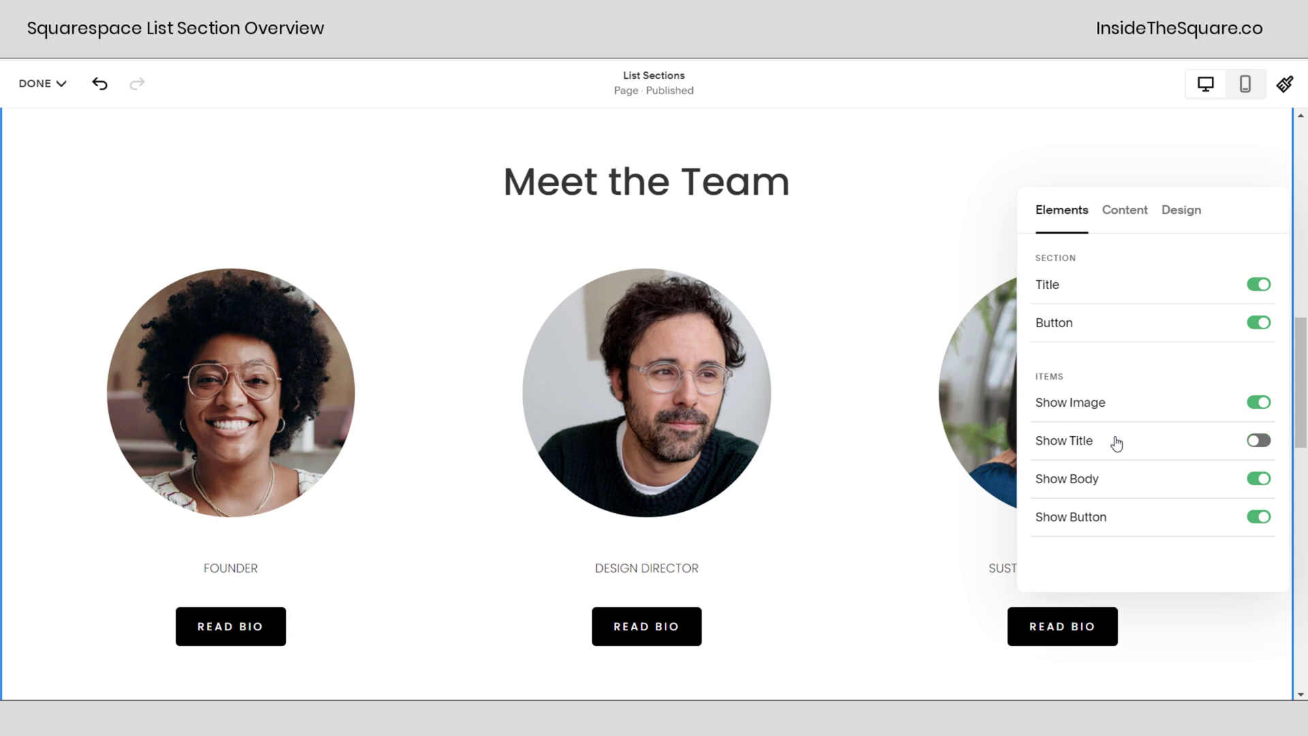
click(1117, 444)
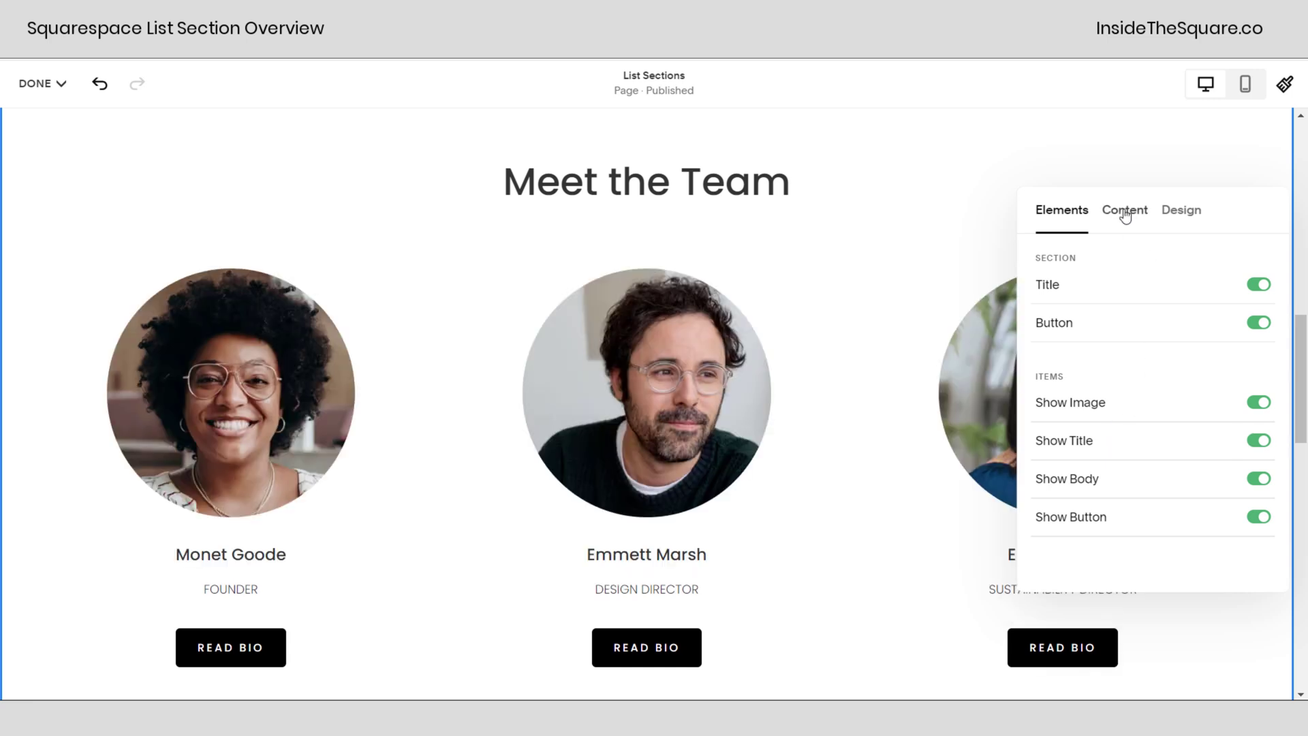
Step: Set the Meet the Team Title Alignment to right, keeping the heading text unchanged
click(1125, 215)
scroll(1159, 411, down, 1)
scroll(1159, 411, down, 2)
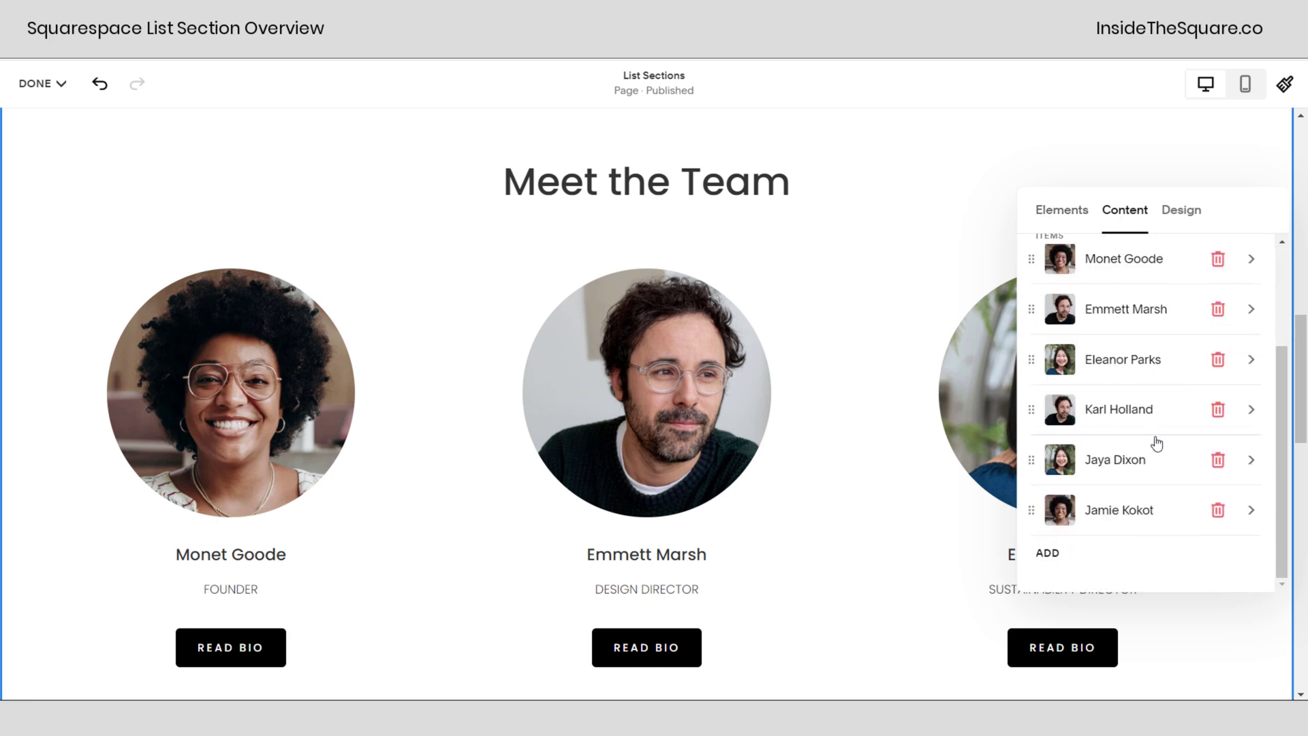
scroll(1158, 440, up, 3)
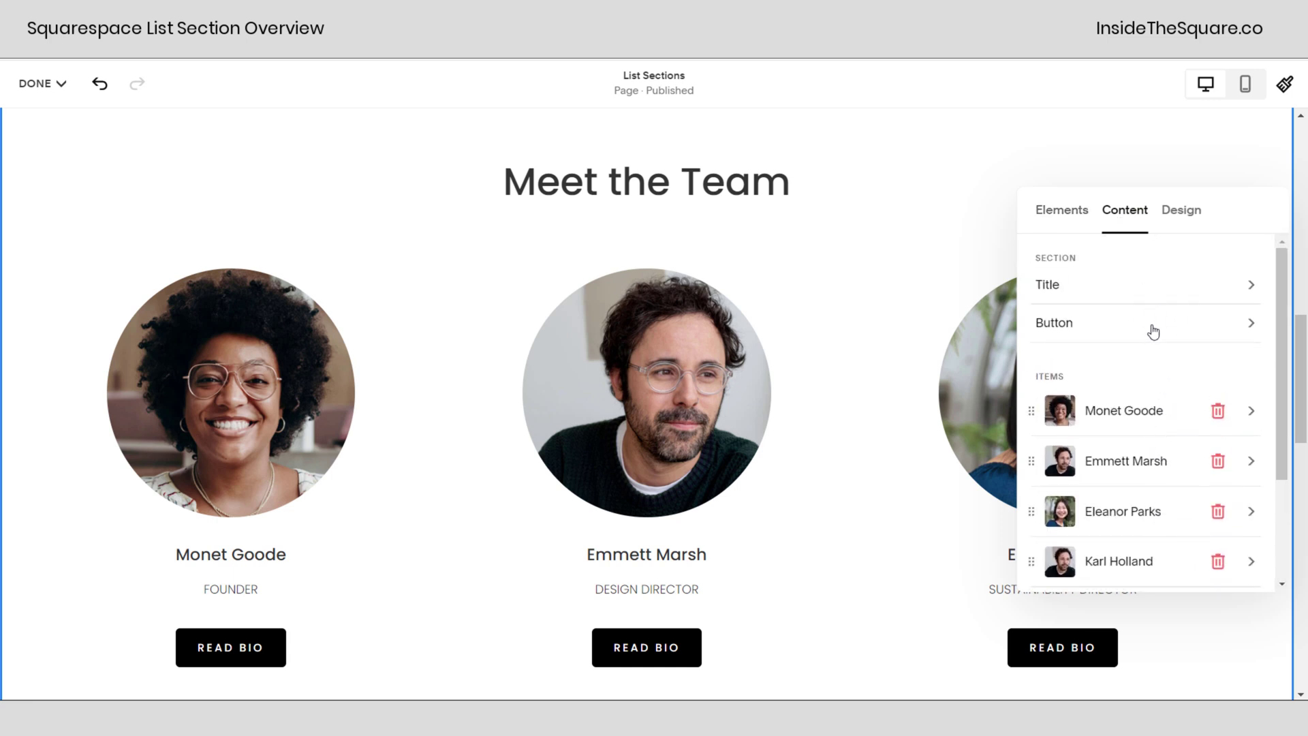
click(1135, 292)
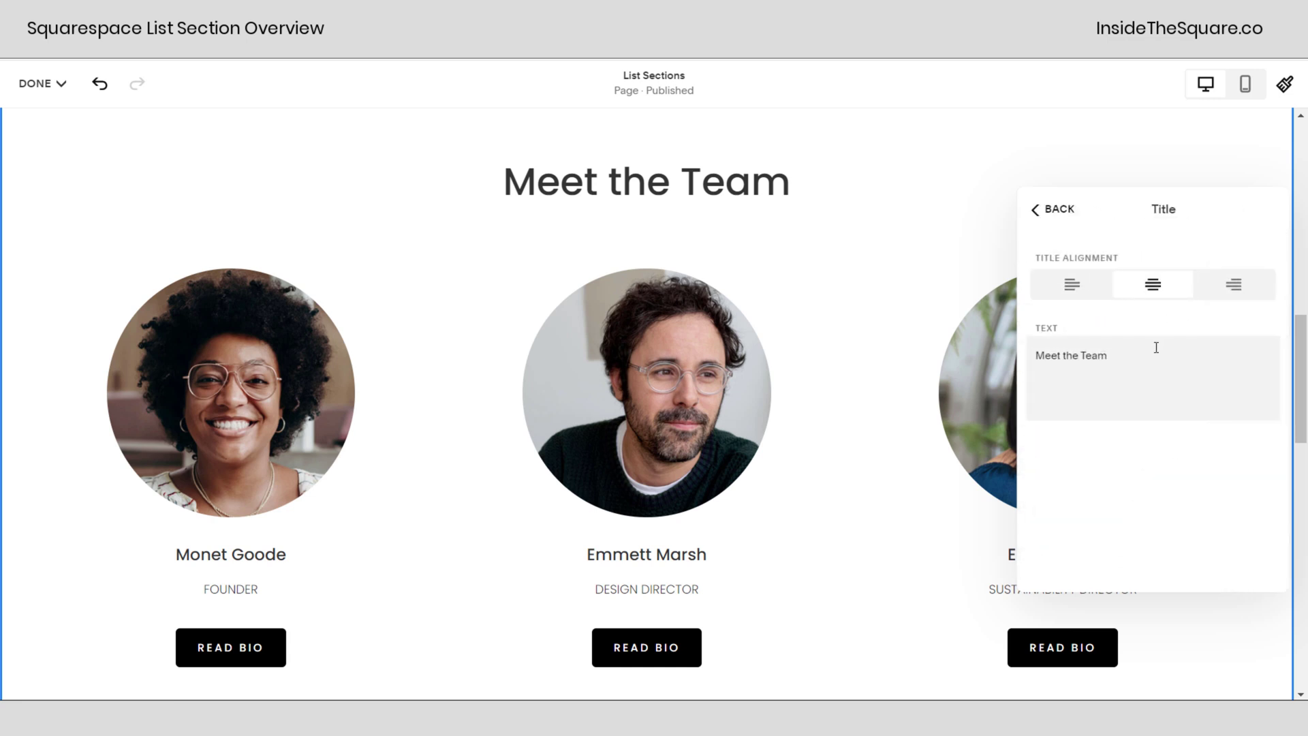
drag(1156, 348, 1031, 334)
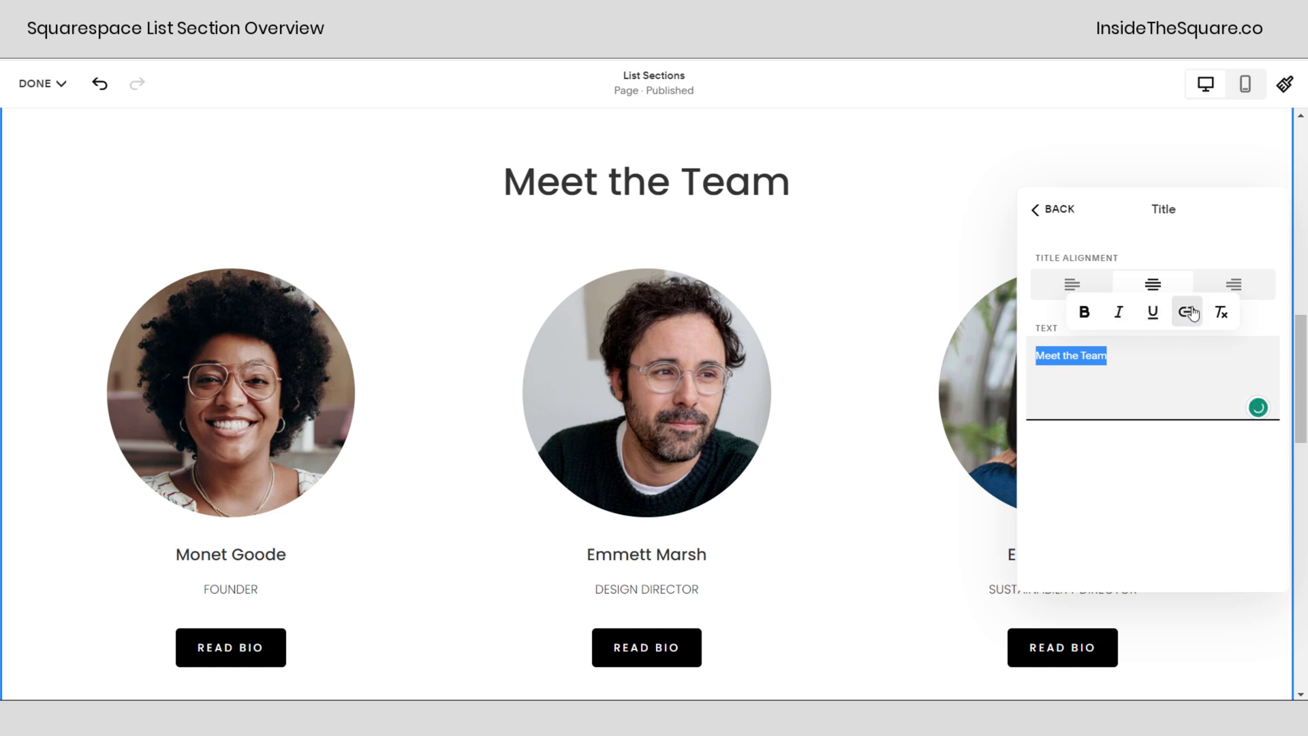
click(1191, 353)
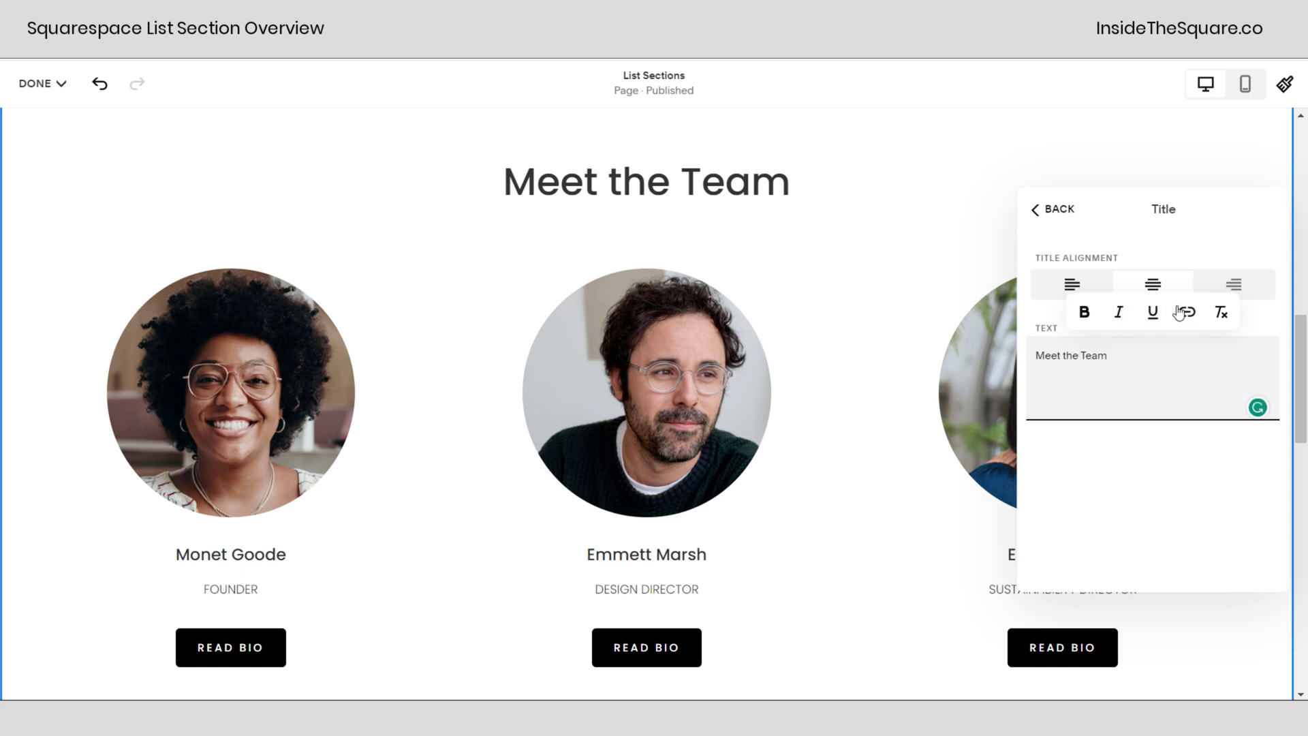
click(1084, 285)
click(1158, 285)
click(1220, 286)
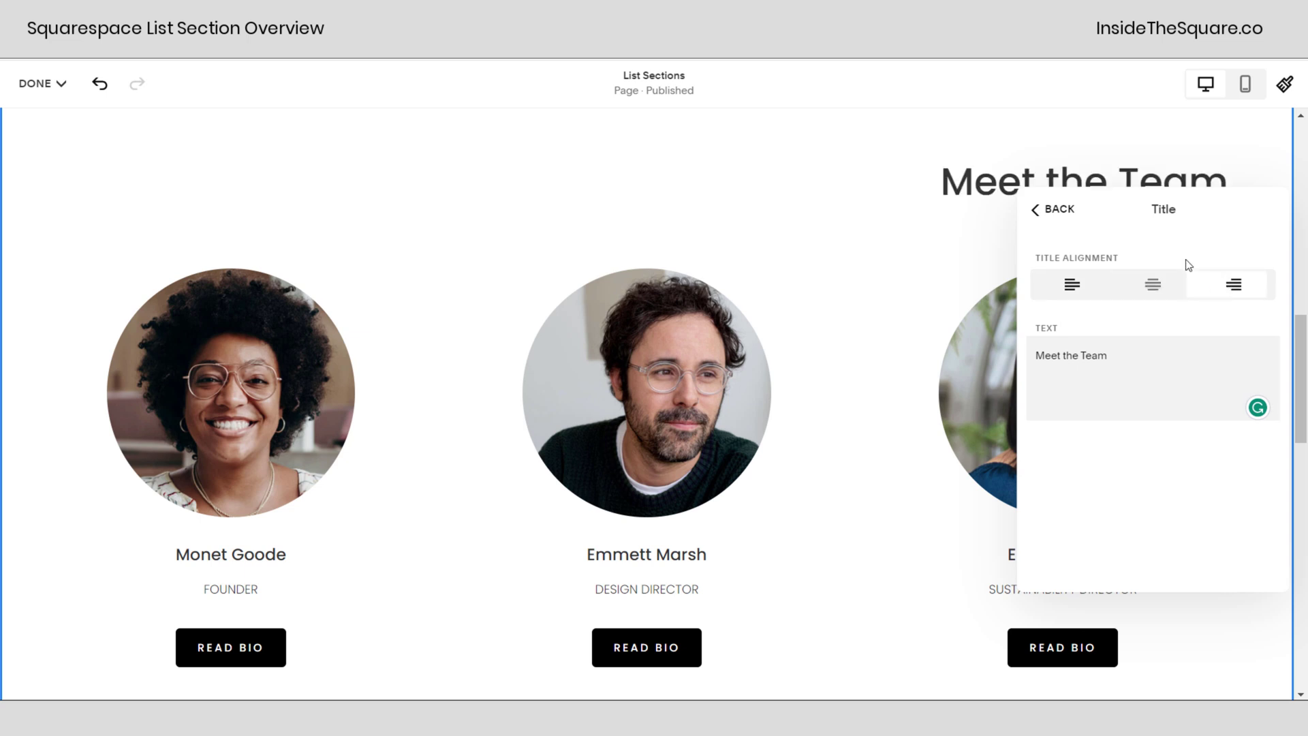
Step: Open the Link Editor for the Make It button, whose link is still '#'
click(1057, 210)
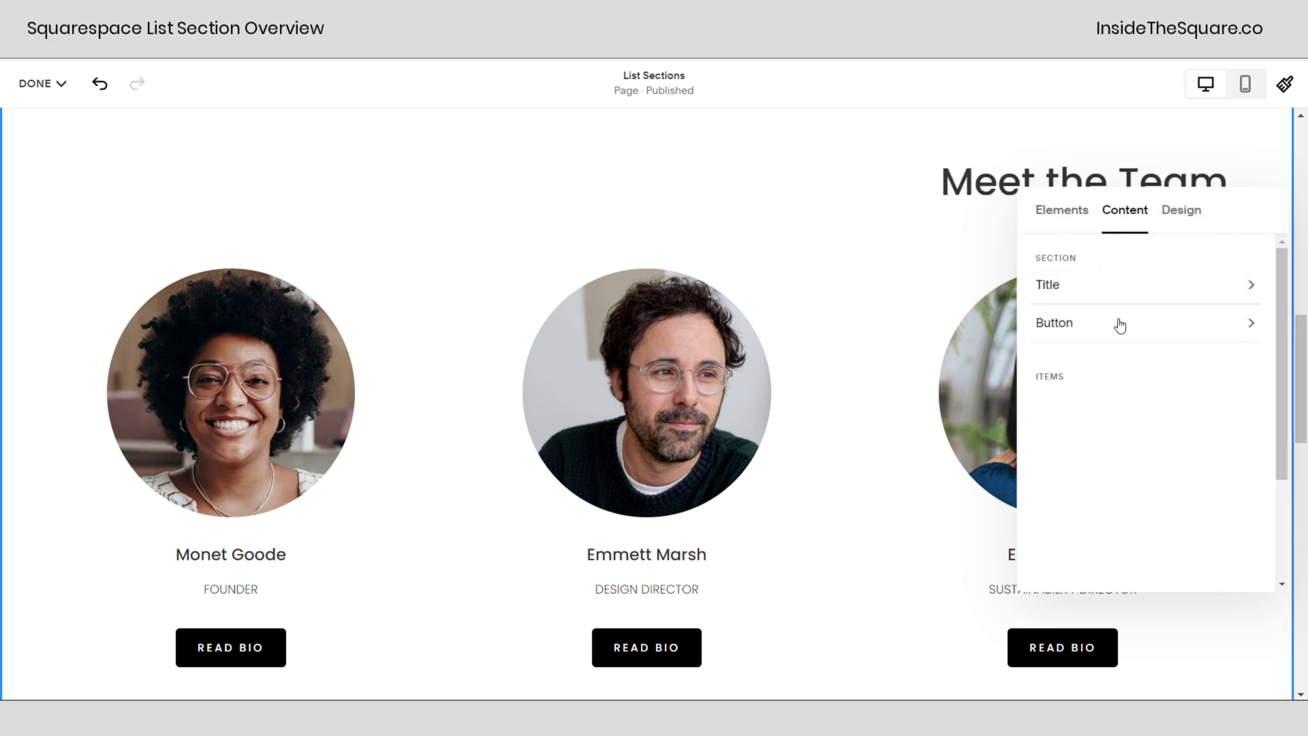
click(1120, 324)
scroll(754, 473, down, 5)
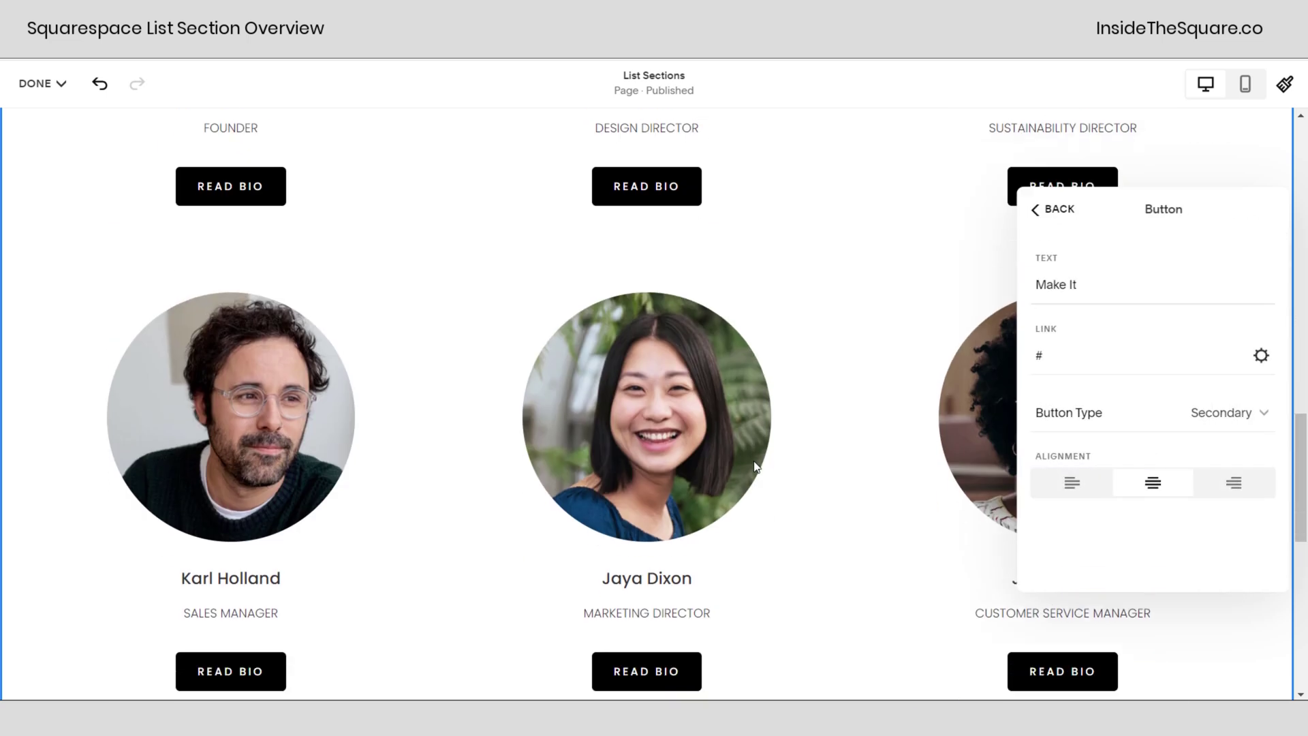
scroll(754, 471, down, 6)
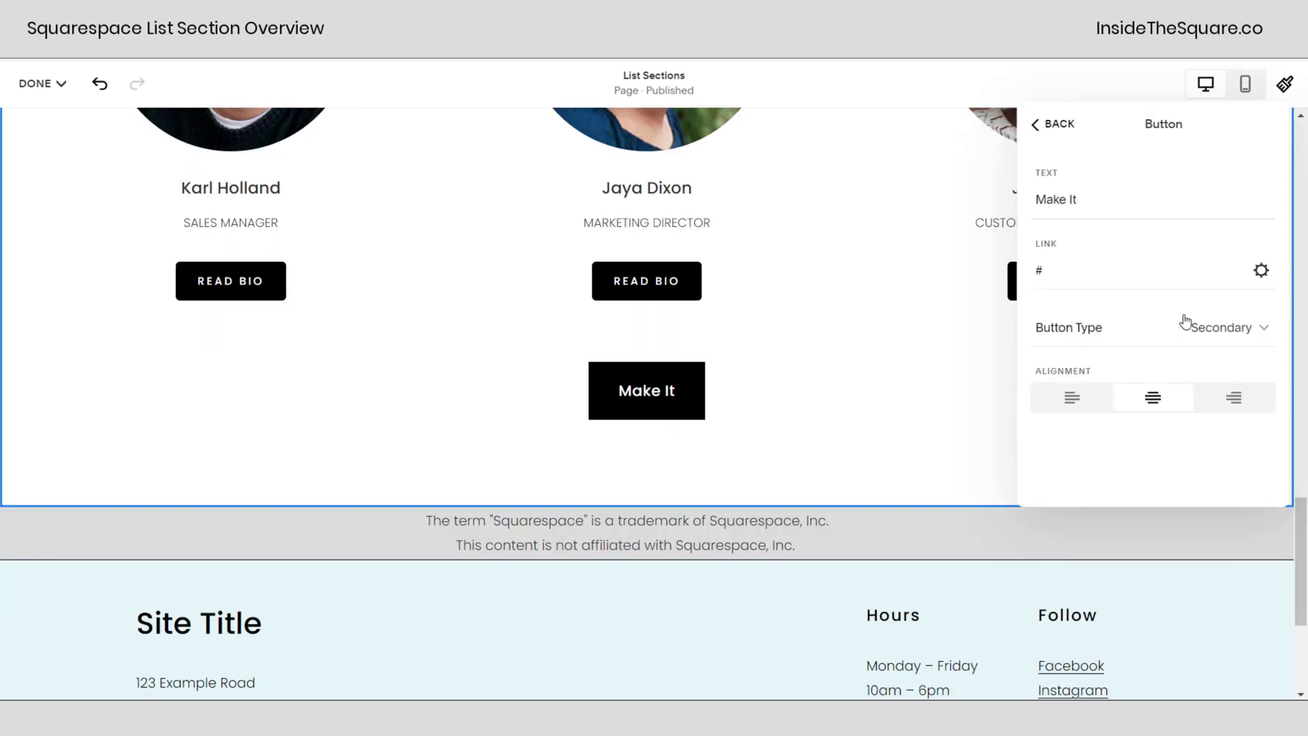
triple_click(1171, 204)
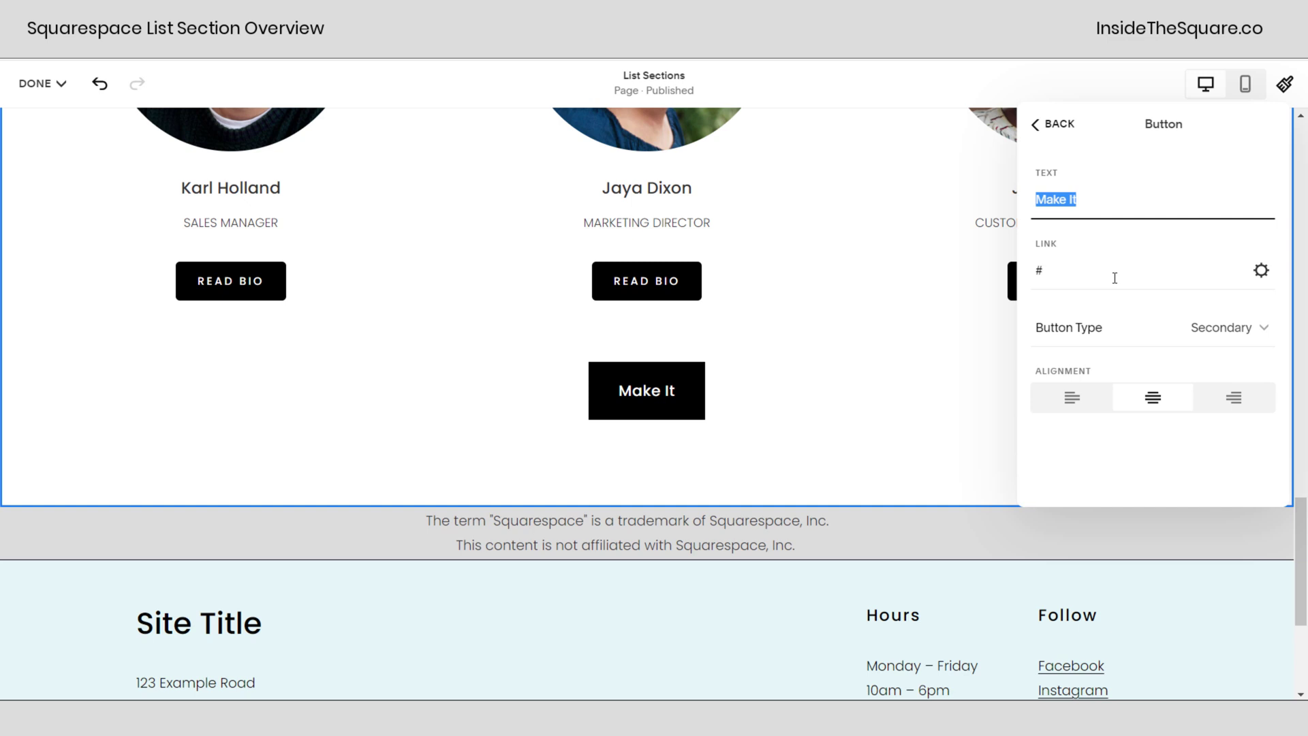
click(1261, 272)
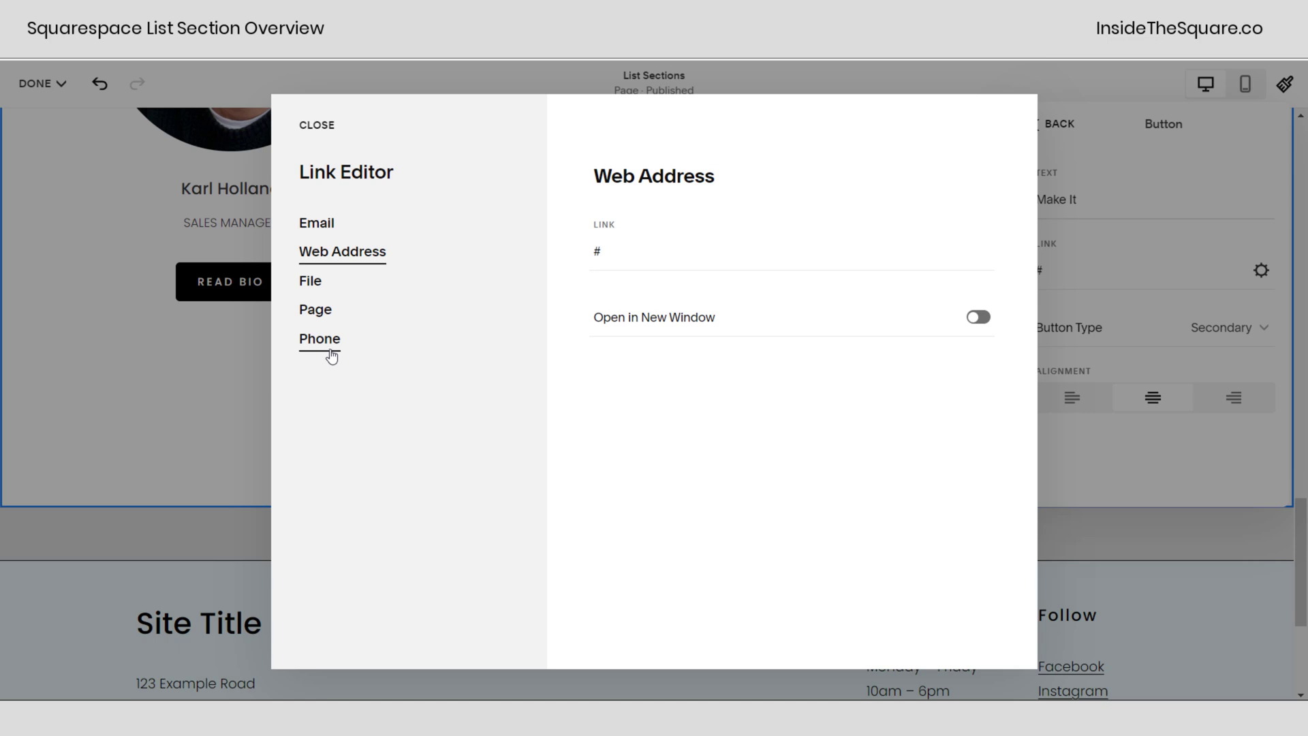
Step: Preview the Phone, Page, Web Address and File link types for the Make It button
click(331, 354)
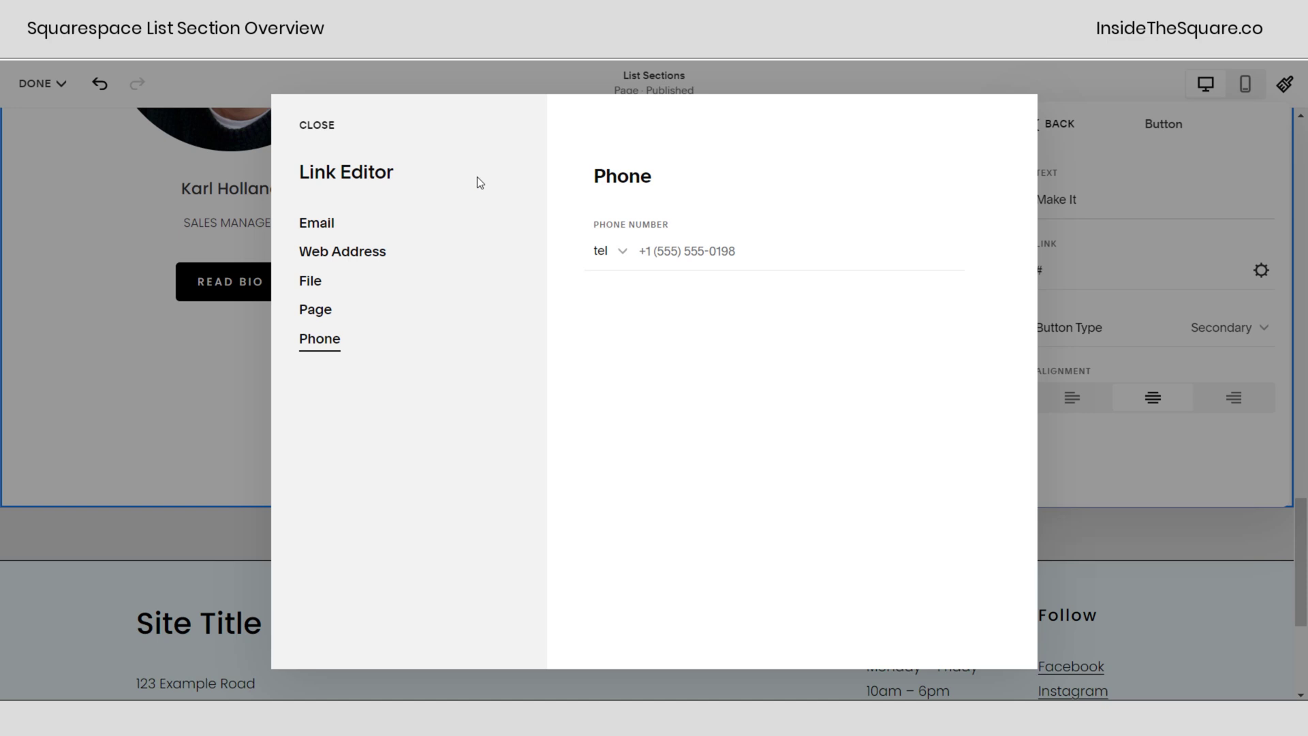
click(338, 132)
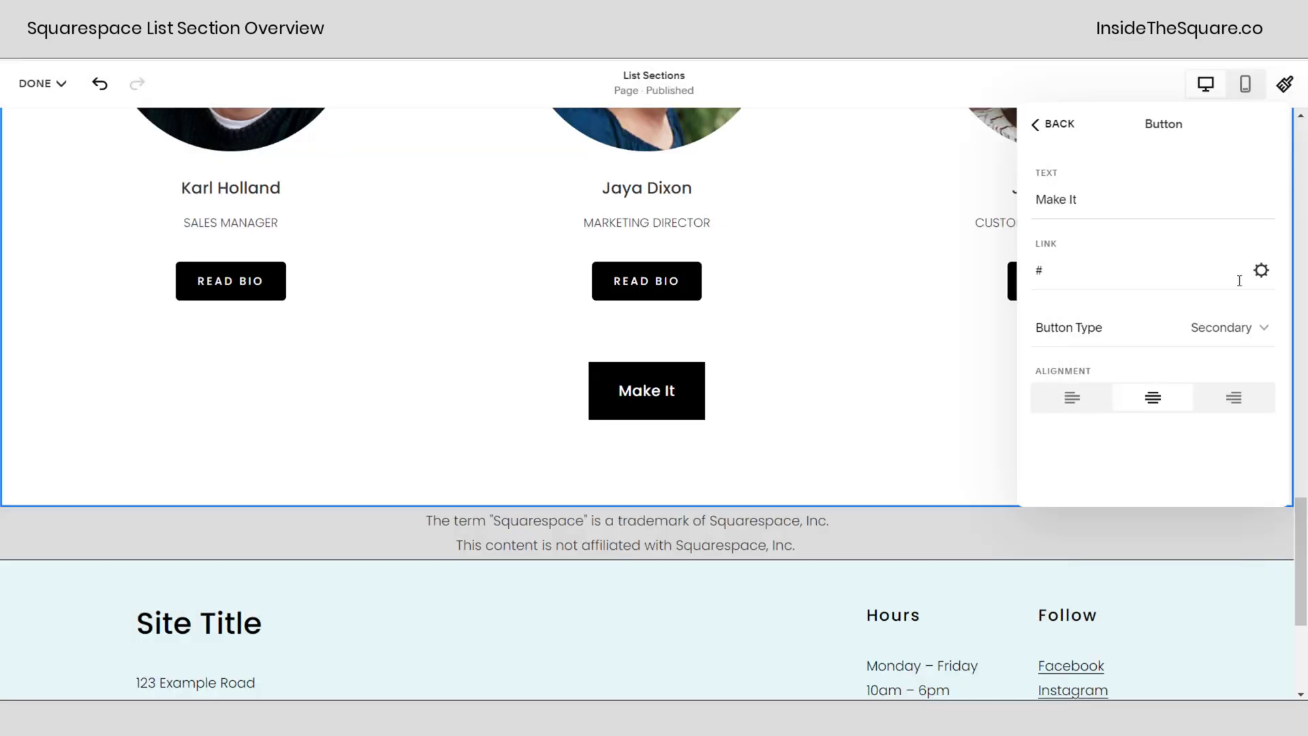
click(1262, 272)
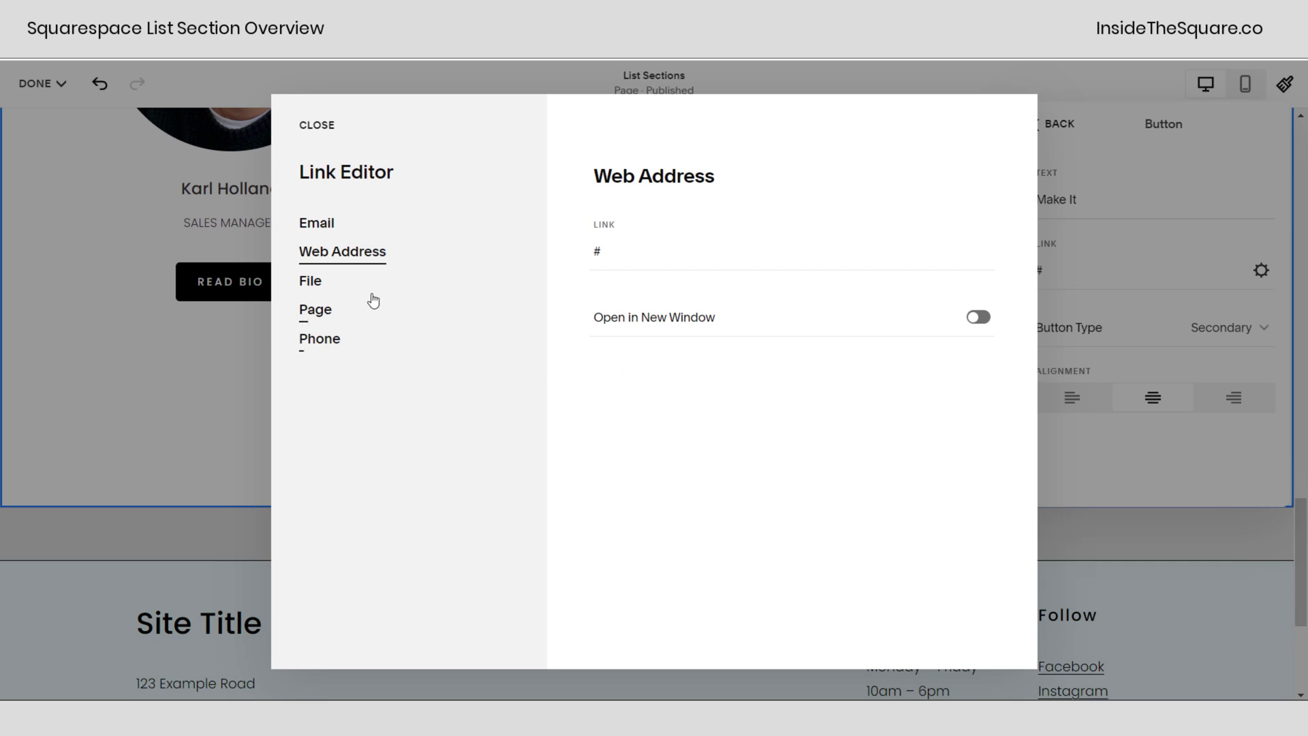
click(317, 315)
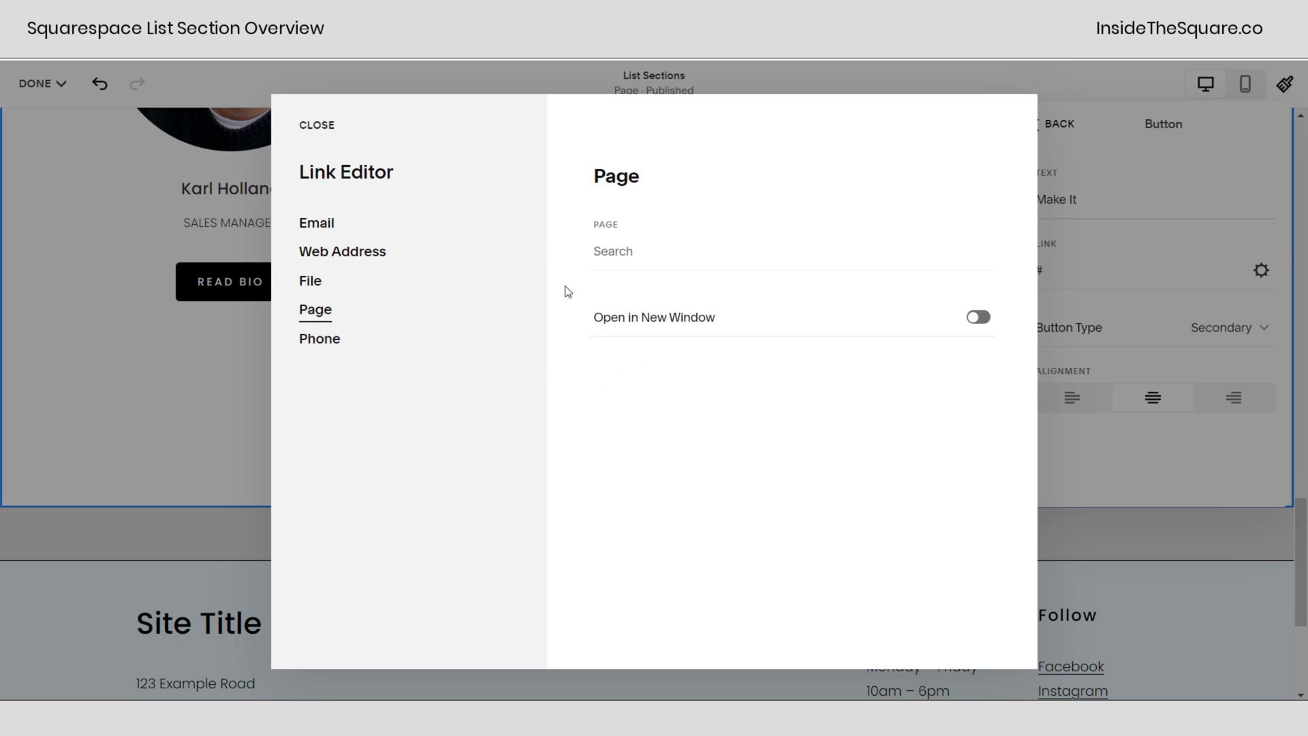
click(368, 253)
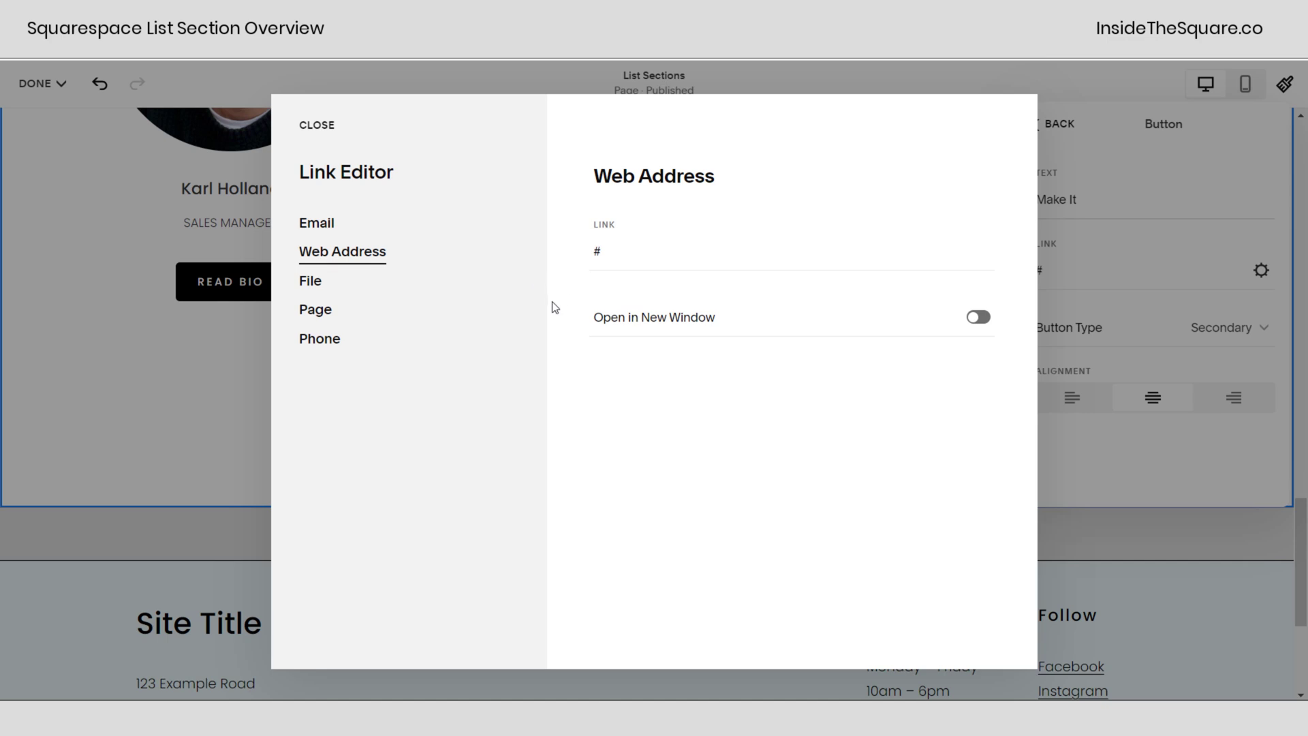
click(339, 278)
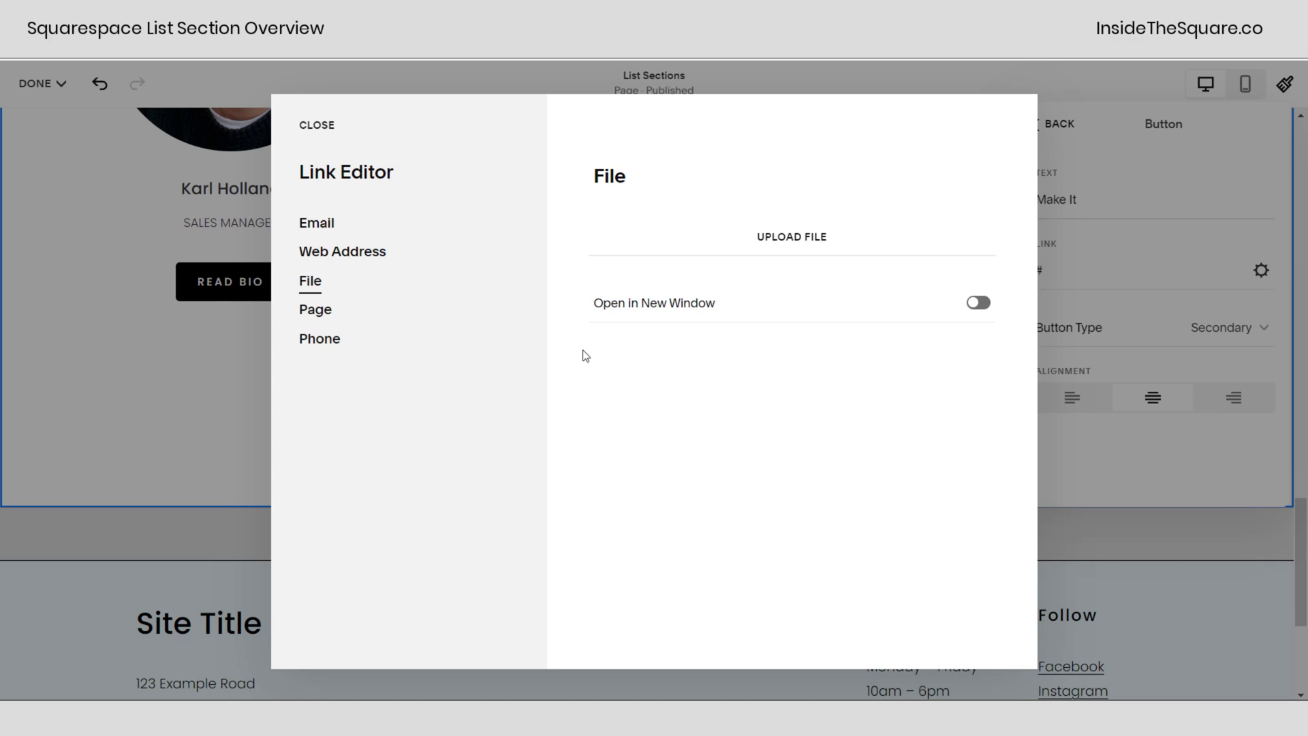
Step: Try Primary and Tertiary styles on the Make It button, then keep it Secondary
click(323, 124)
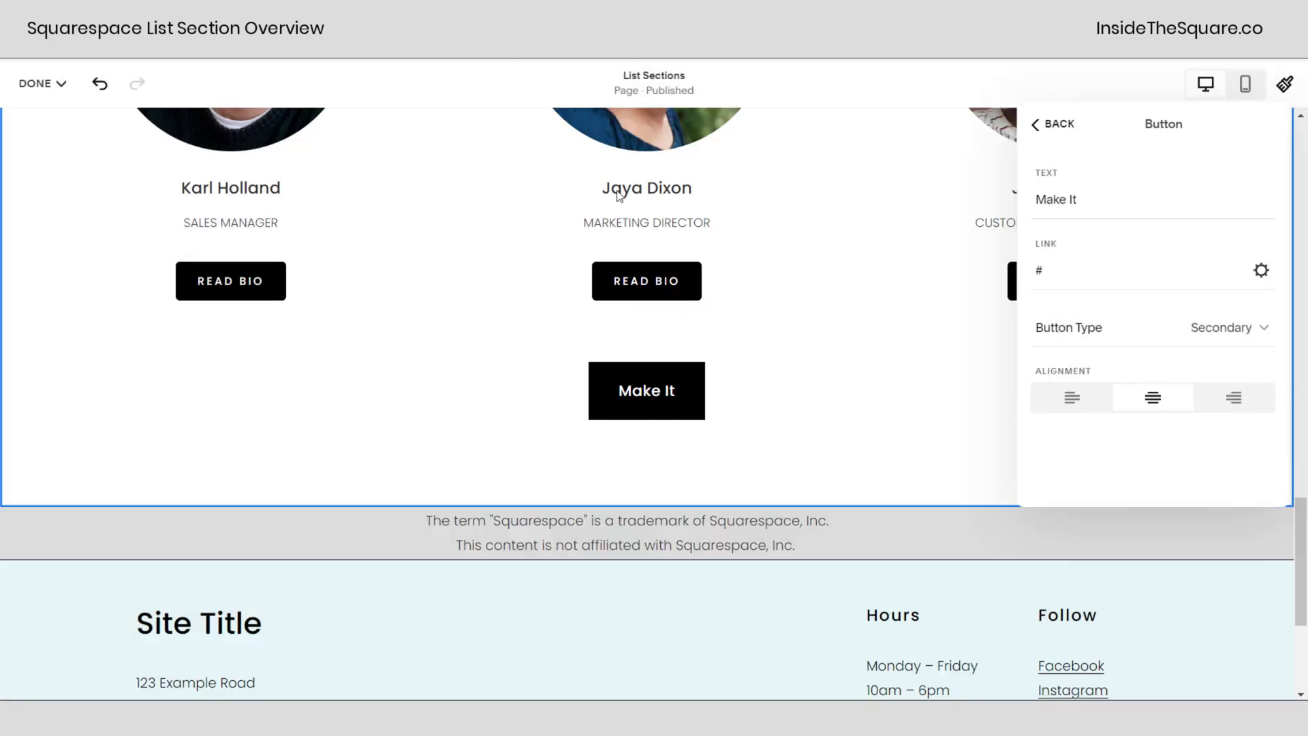
click(1210, 330)
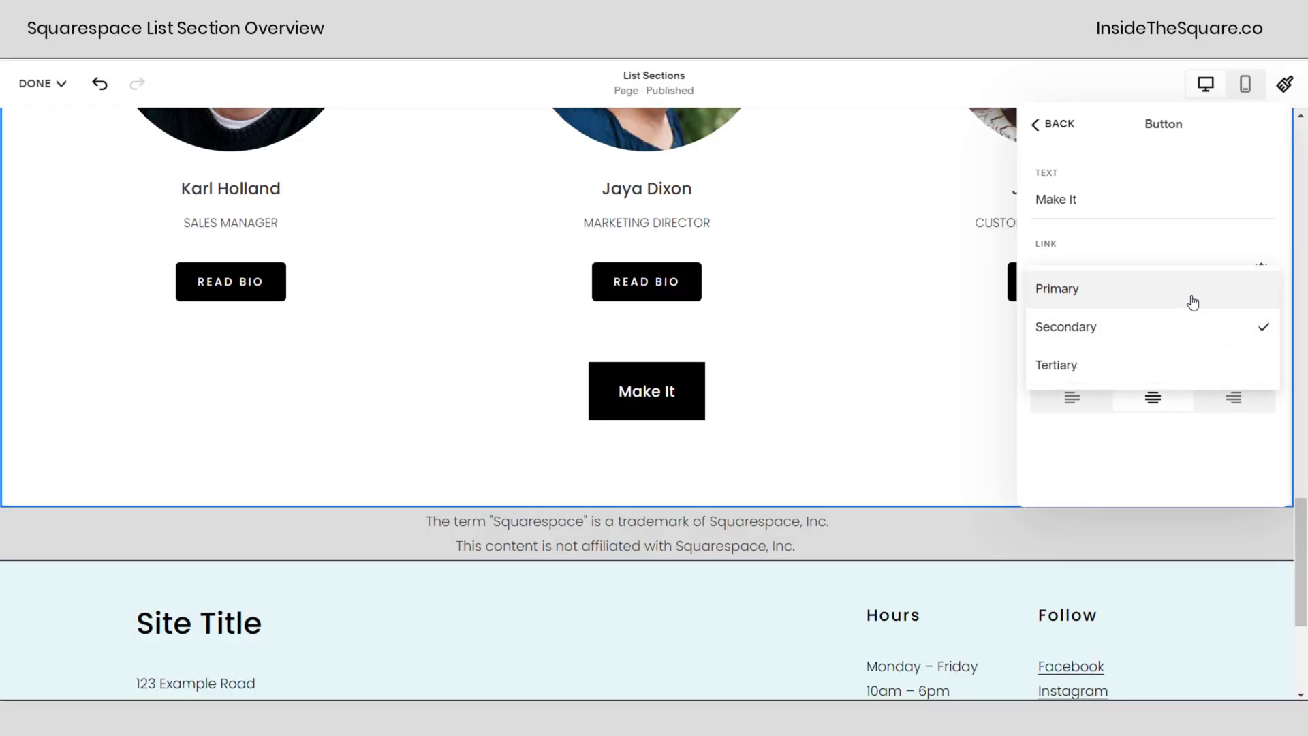
click(1188, 298)
click(1207, 332)
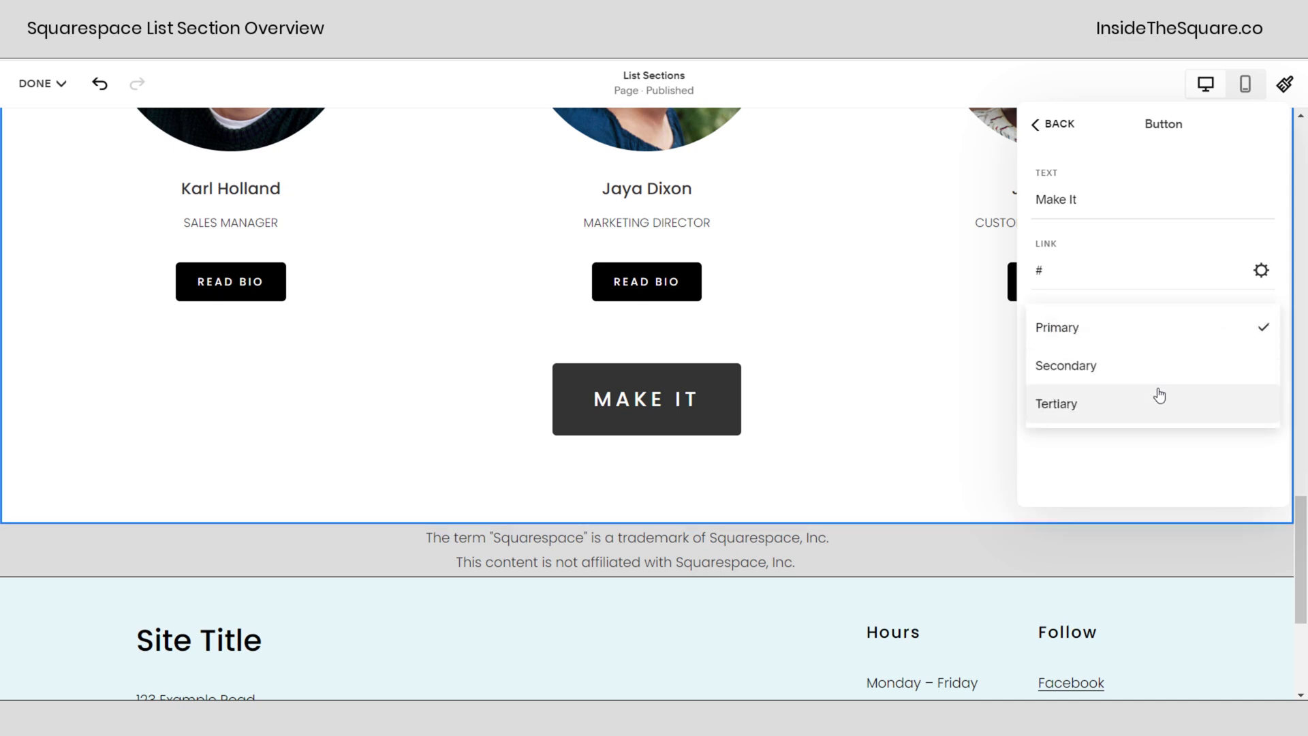
click(1159, 402)
click(1177, 326)
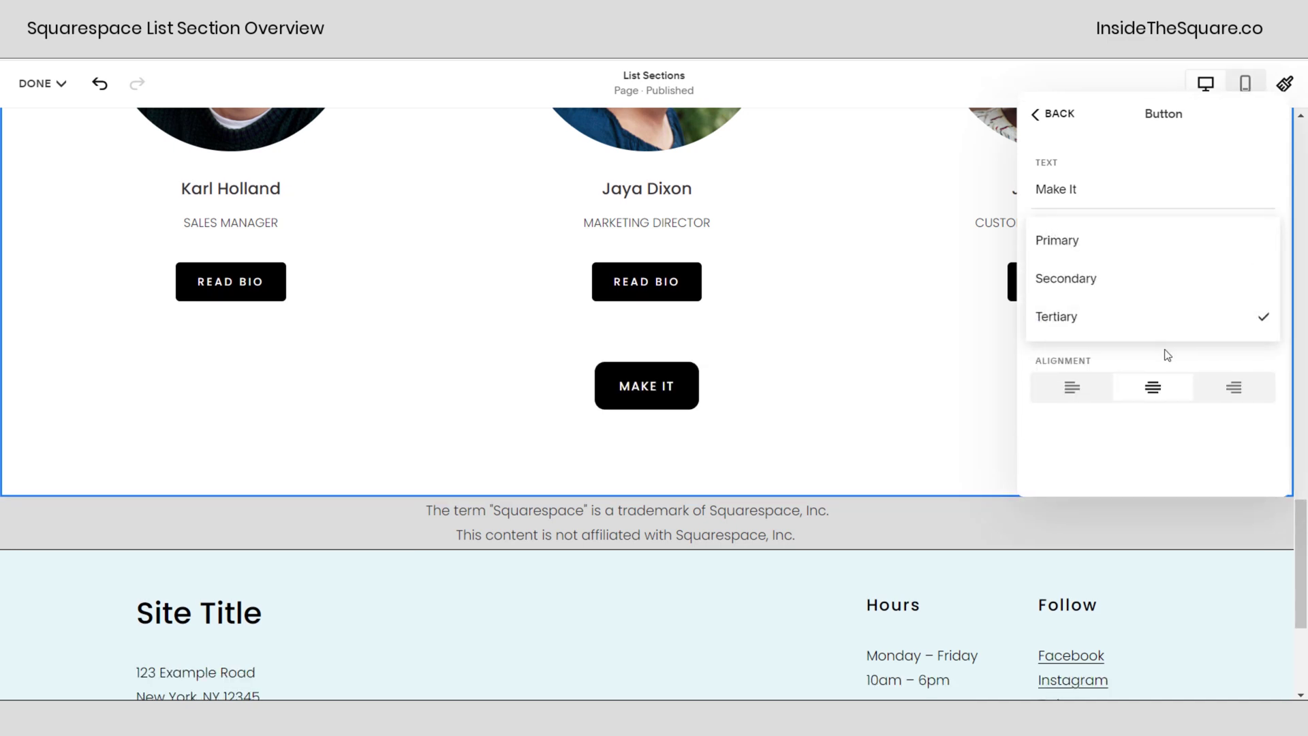
click(1139, 286)
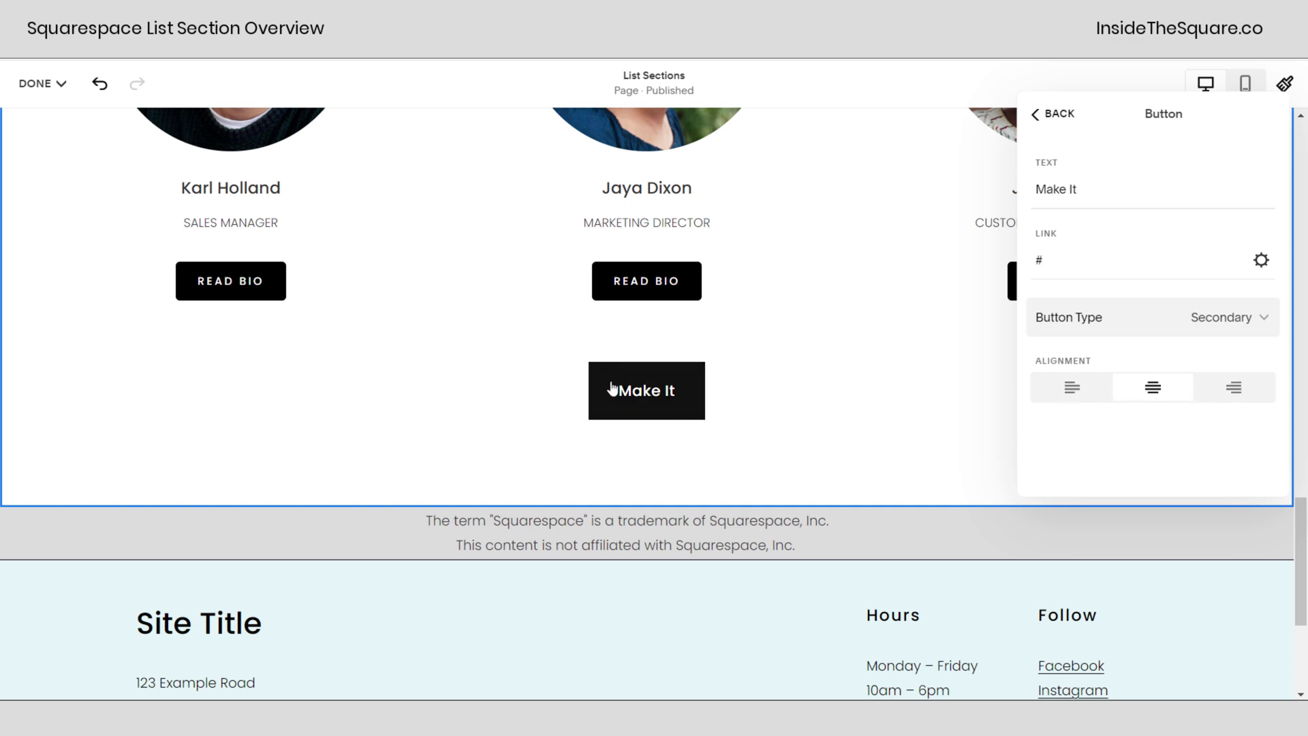
Step: Try left, center and right alignment, keep the button centred, and return to the six items
click(1056, 387)
click(1163, 393)
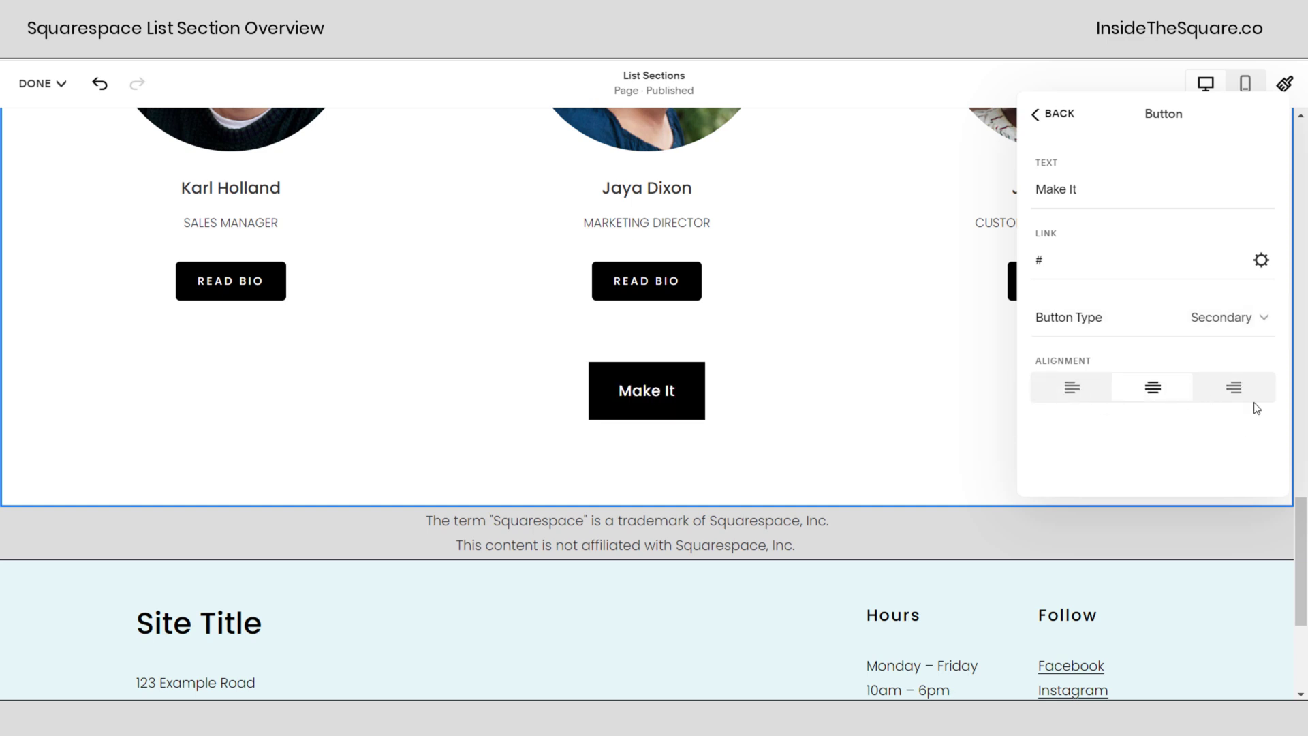
click(1247, 395)
click(1163, 389)
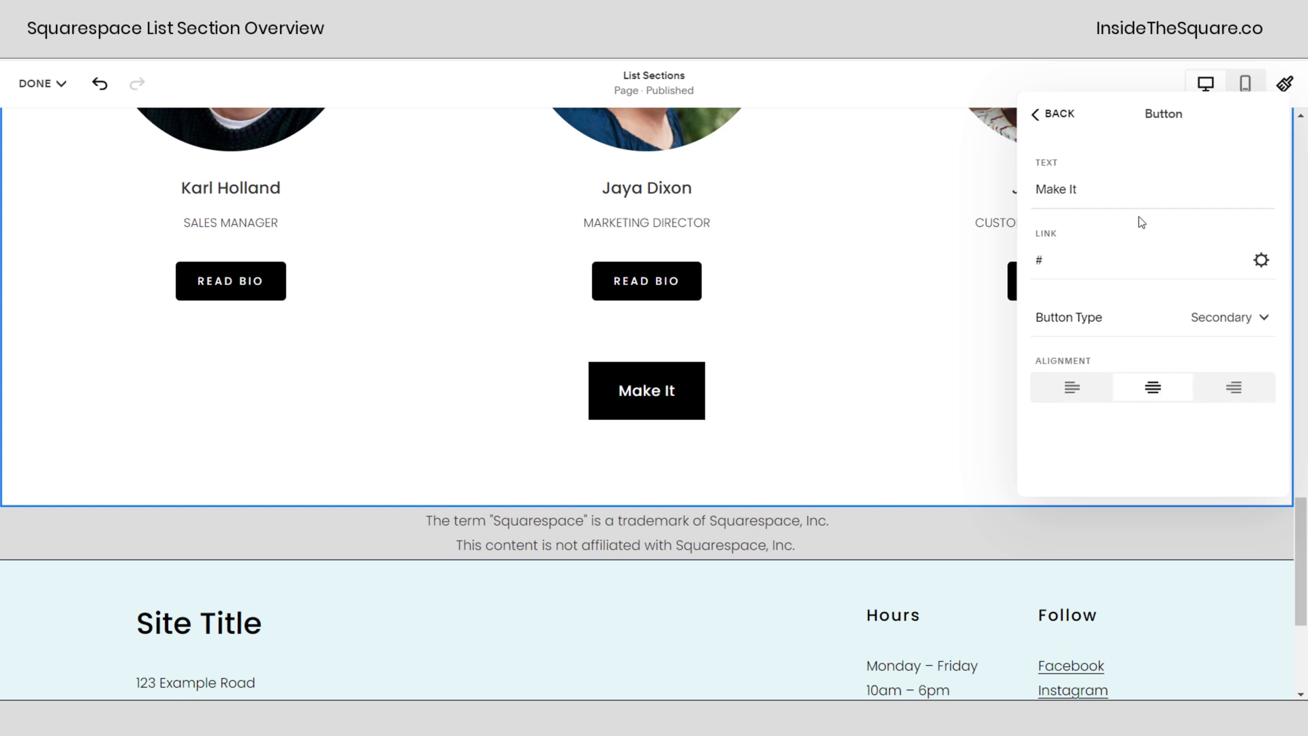
click(1052, 117)
scroll(1131, 290, down, 3)
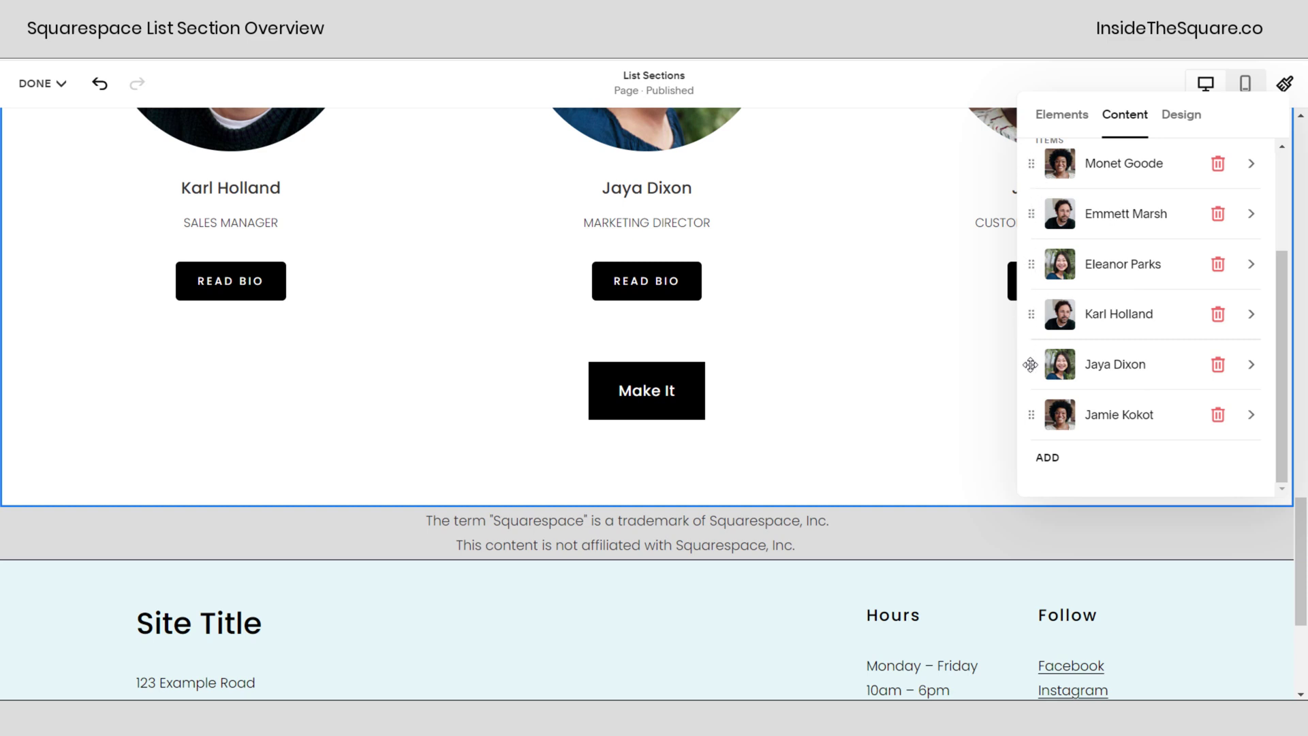
Step: Drag the fifth team member up to second place in the Items list
drag(1031, 364, 1032, 269)
scroll(858, 378, up, 3)
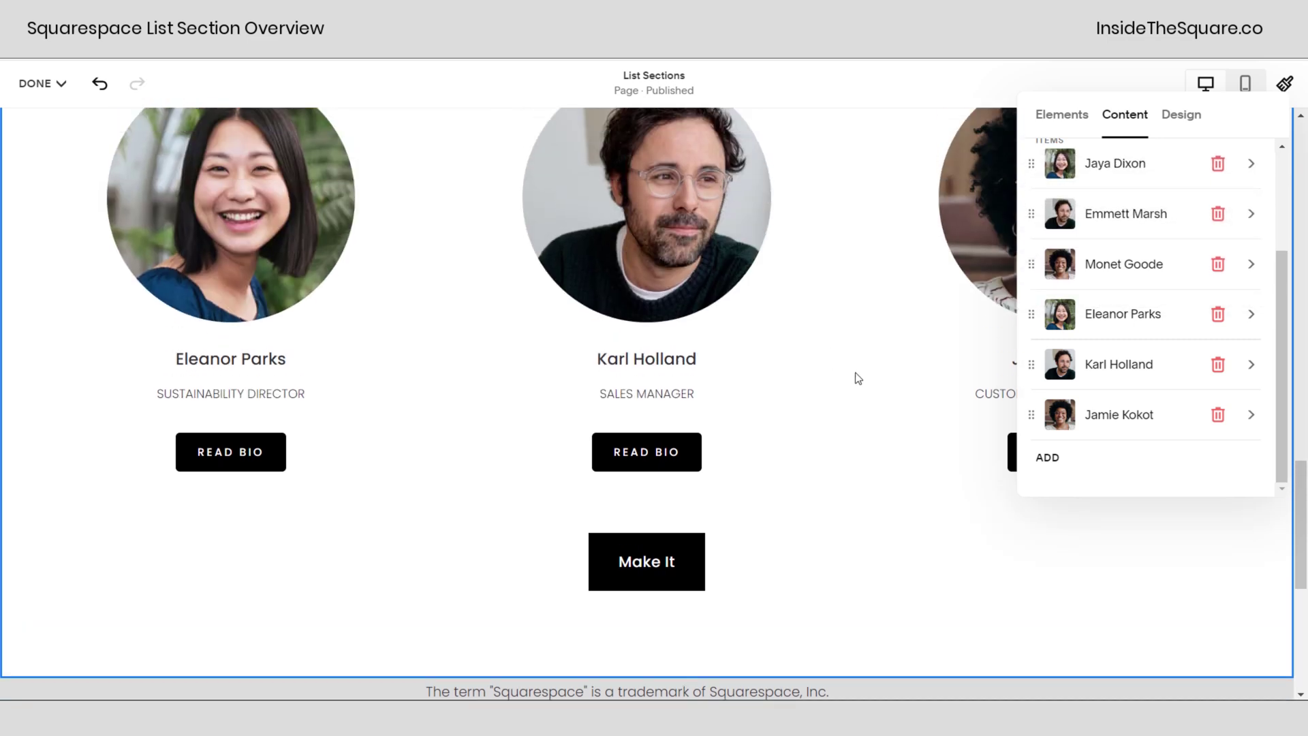
scroll(858, 378, up, 8)
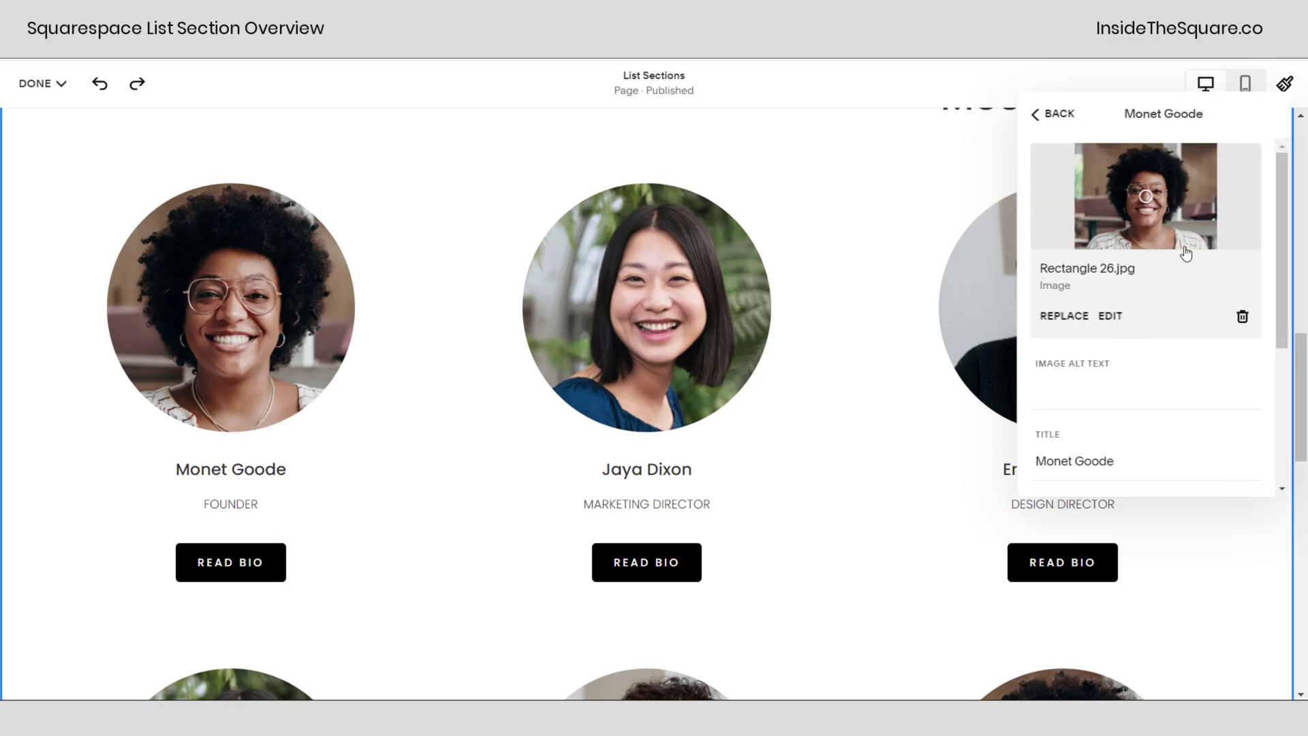
scroll(1124, 314, down, 3)
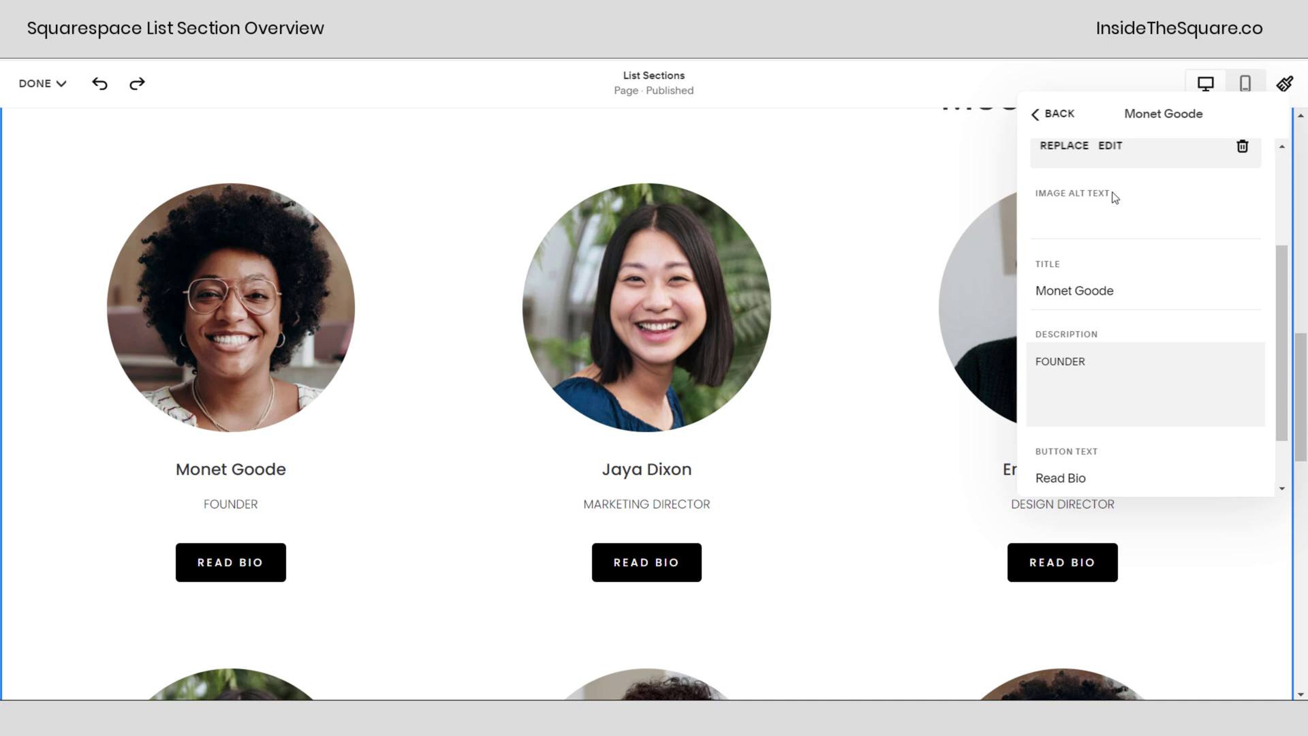
drag(1114, 198, 1038, 197)
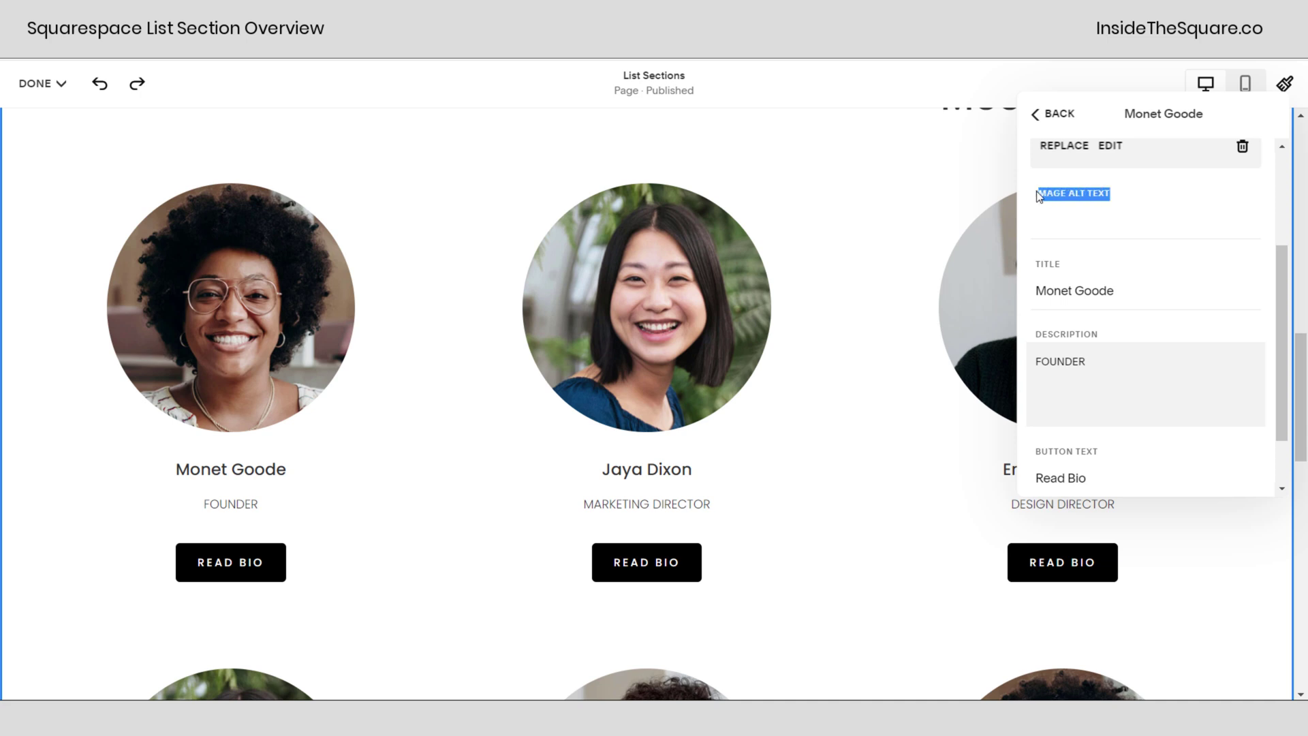
click(1170, 196)
drag(1145, 287, 1025, 284)
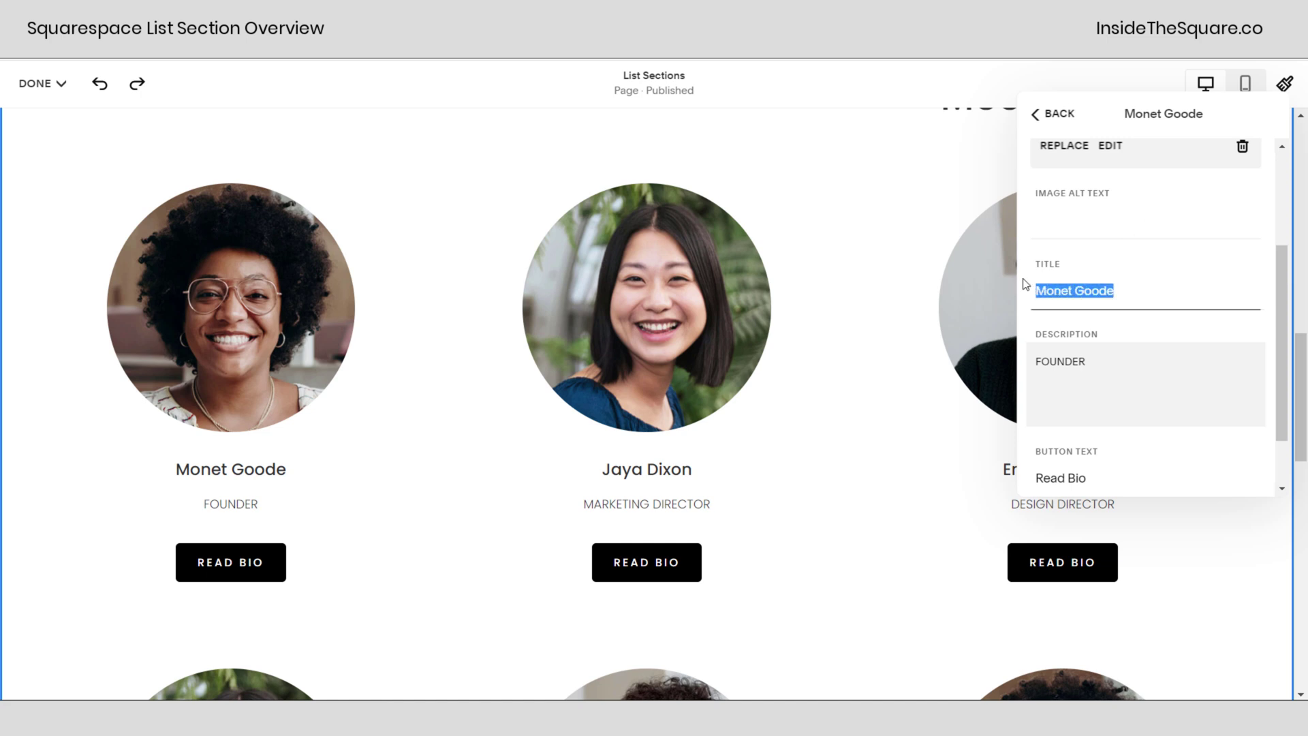
double_click(1107, 366)
click(1106, 365)
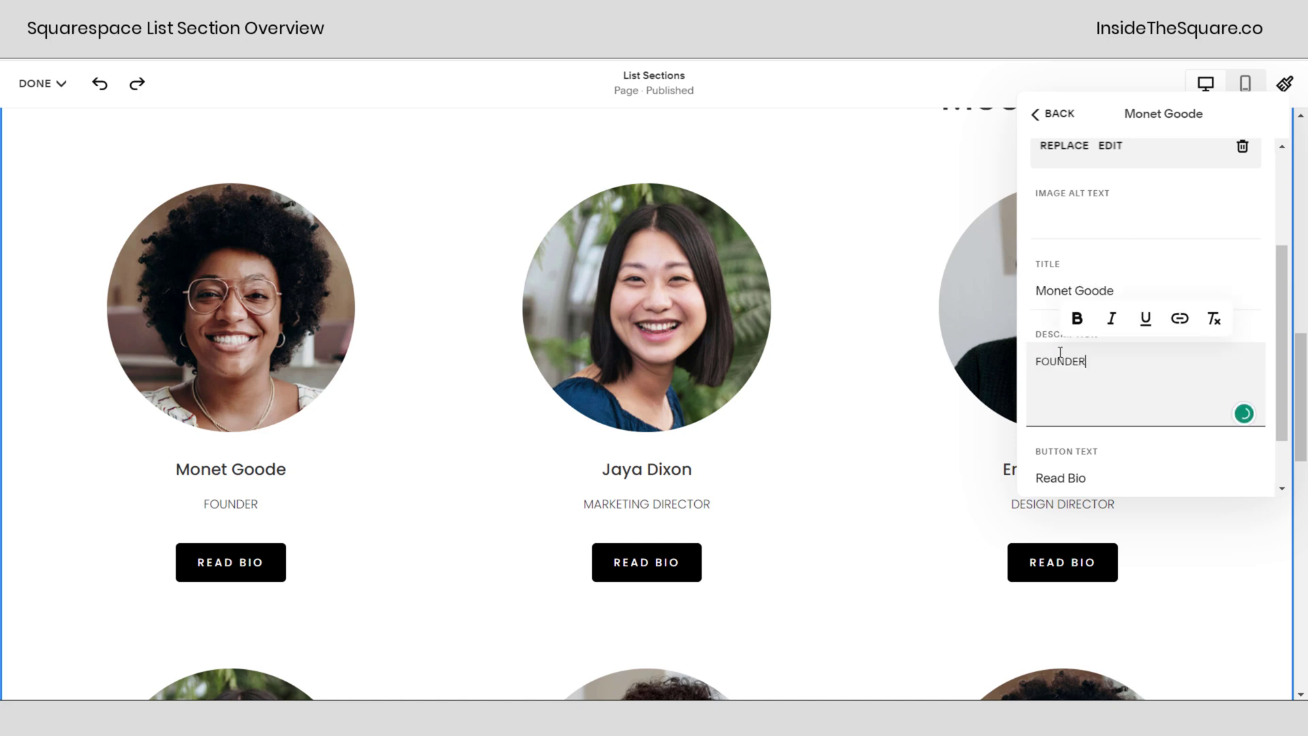
scroll(1120, 368, down, 2)
click(1123, 403)
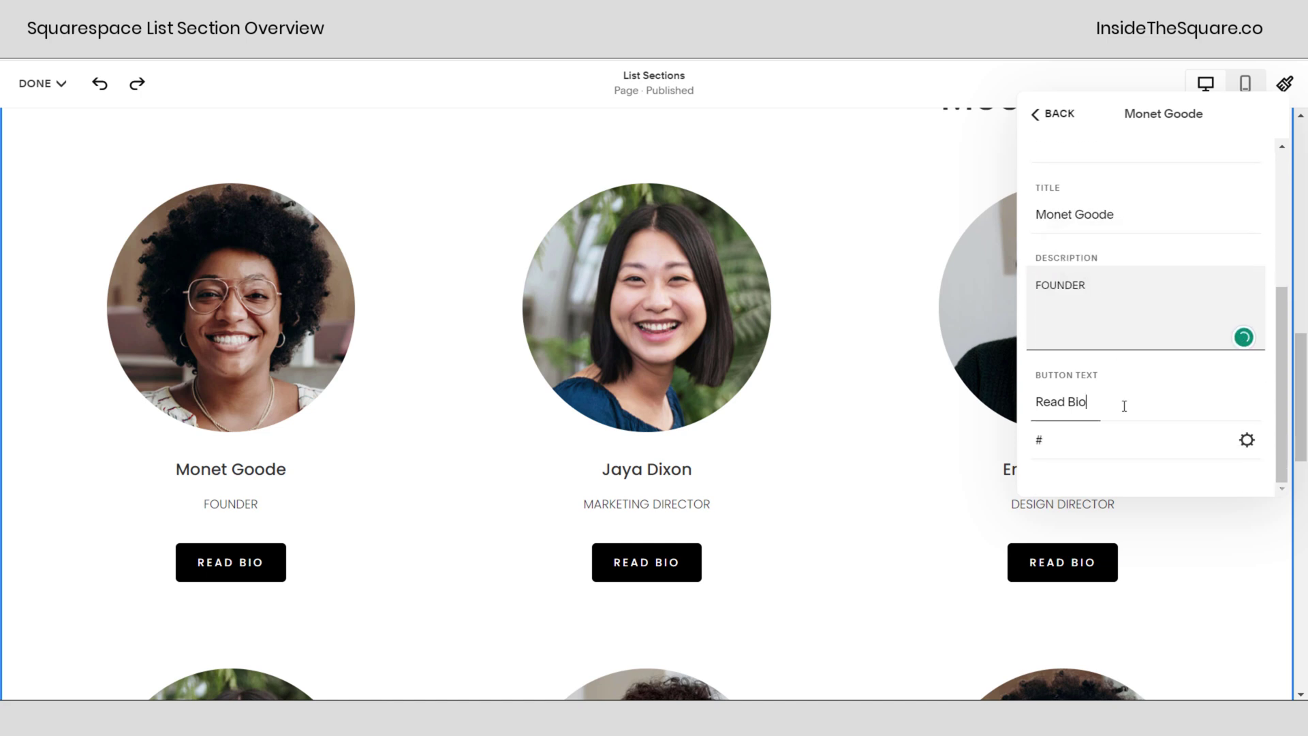
click(1248, 441)
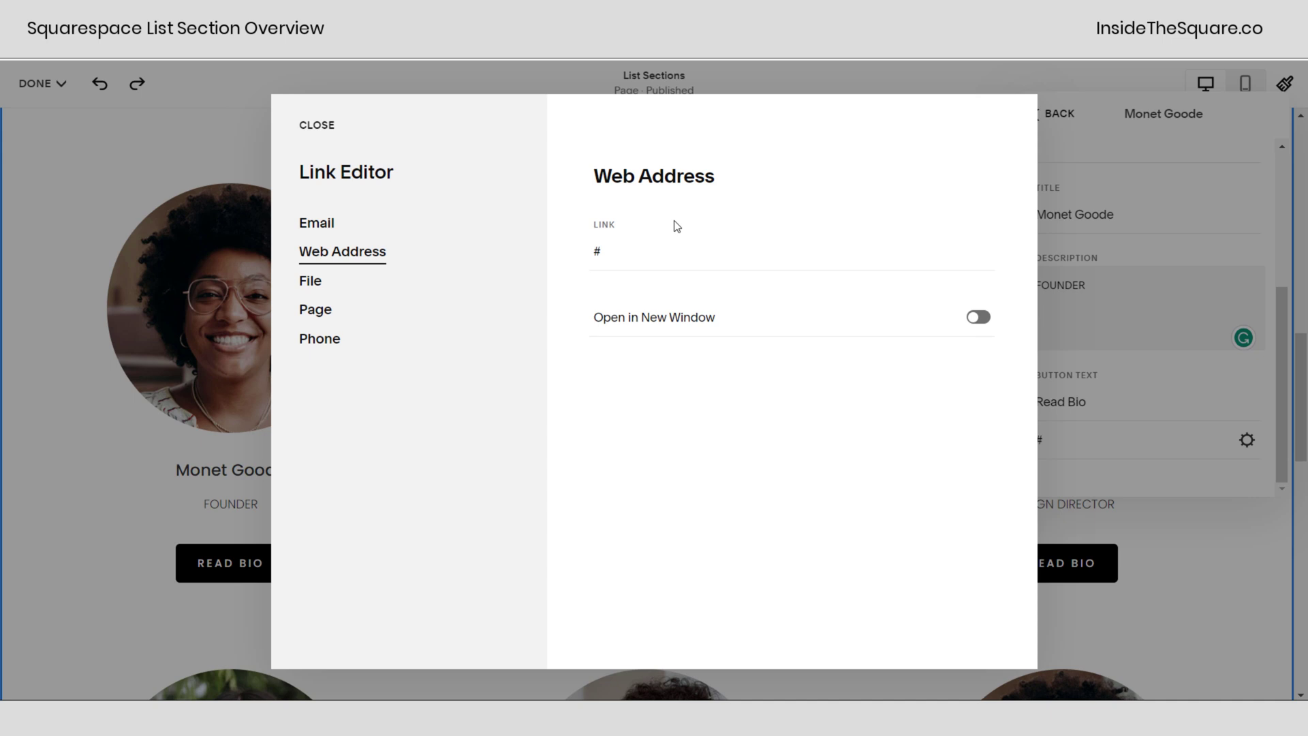
click(308, 227)
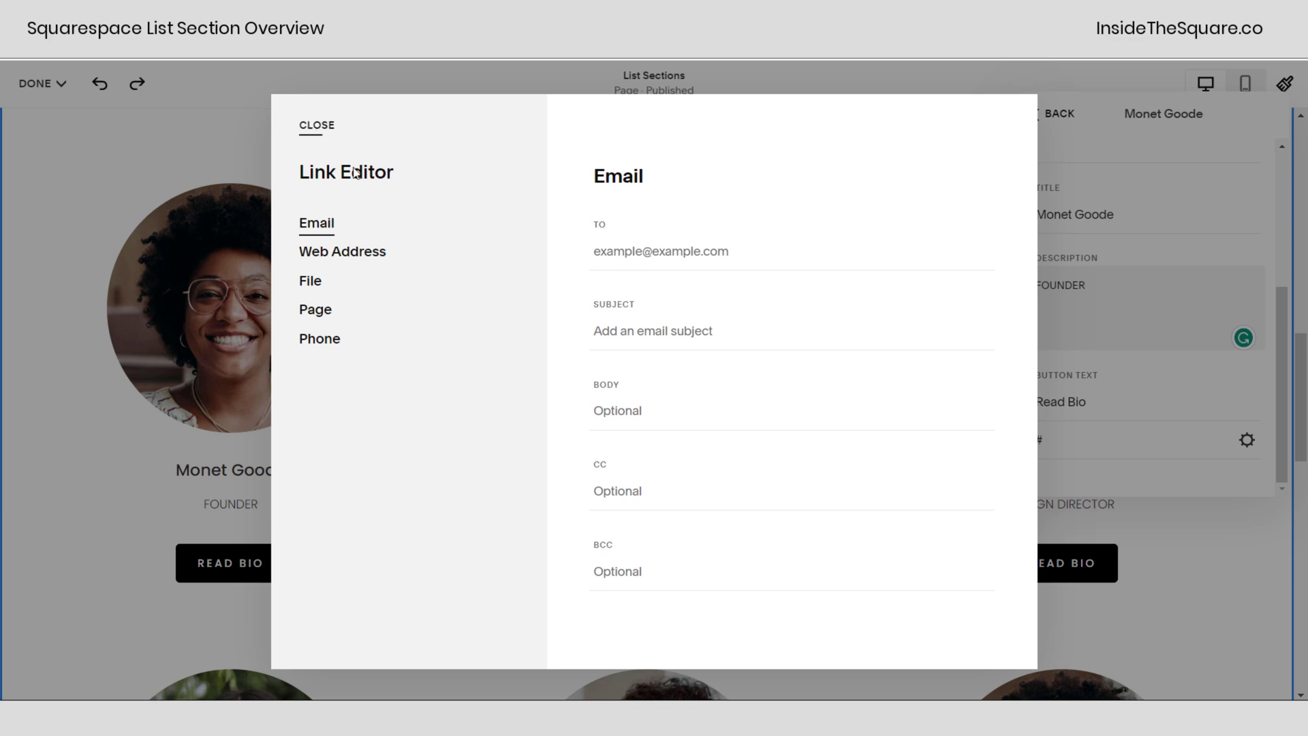
click(321, 124)
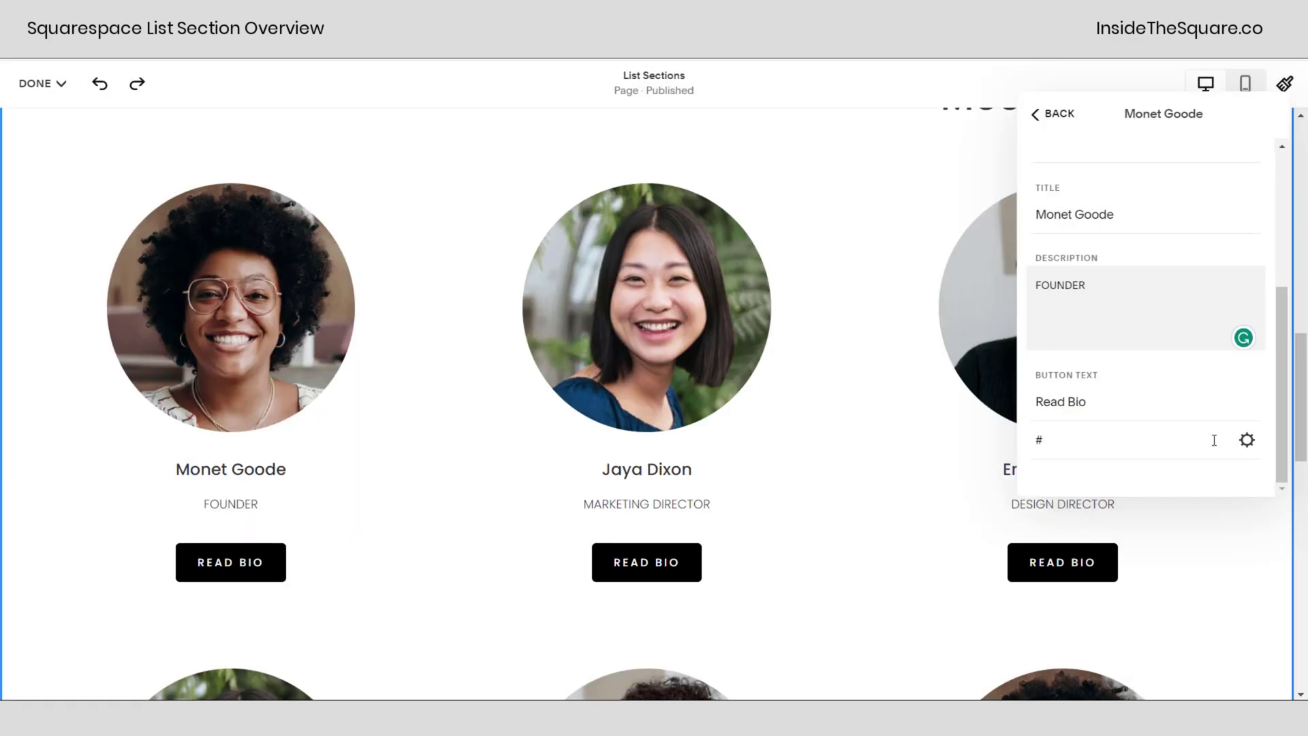
scroll(1162, 334, up, 3)
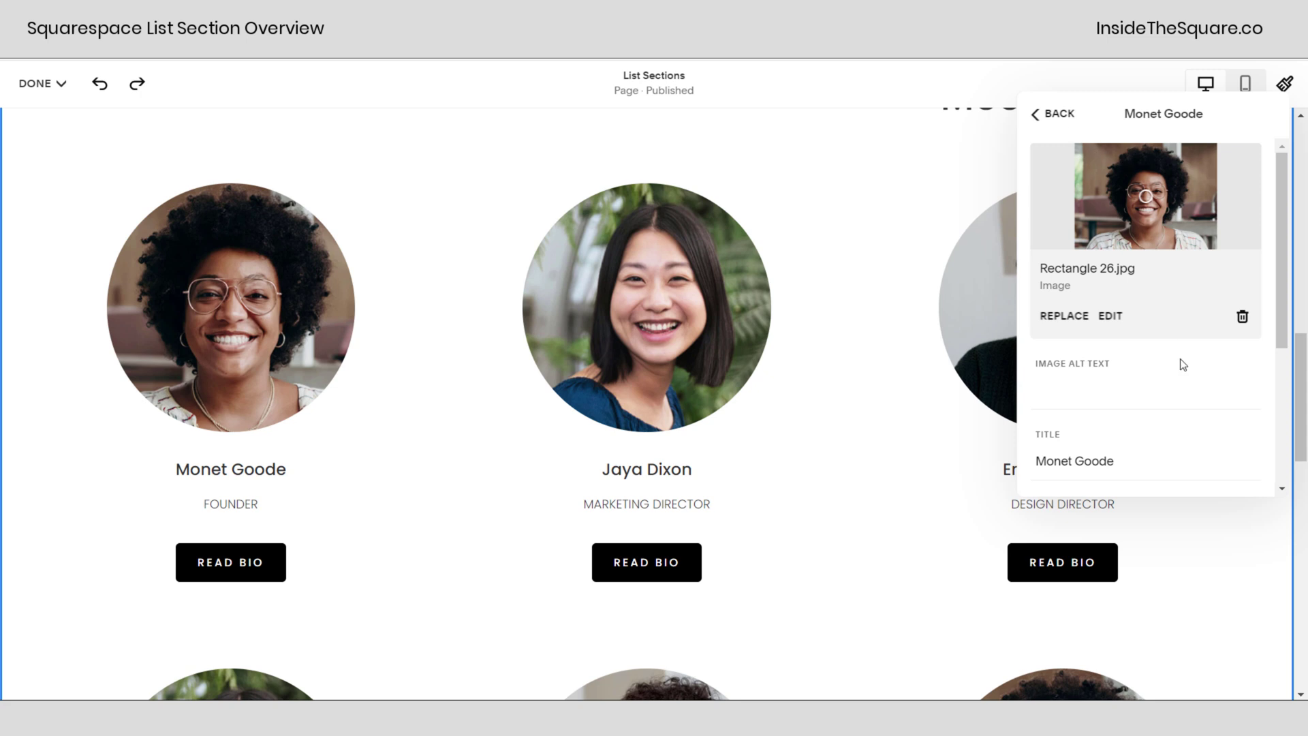
scroll(1176, 353, down, 4)
drag(1101, 283, 1029, 279)
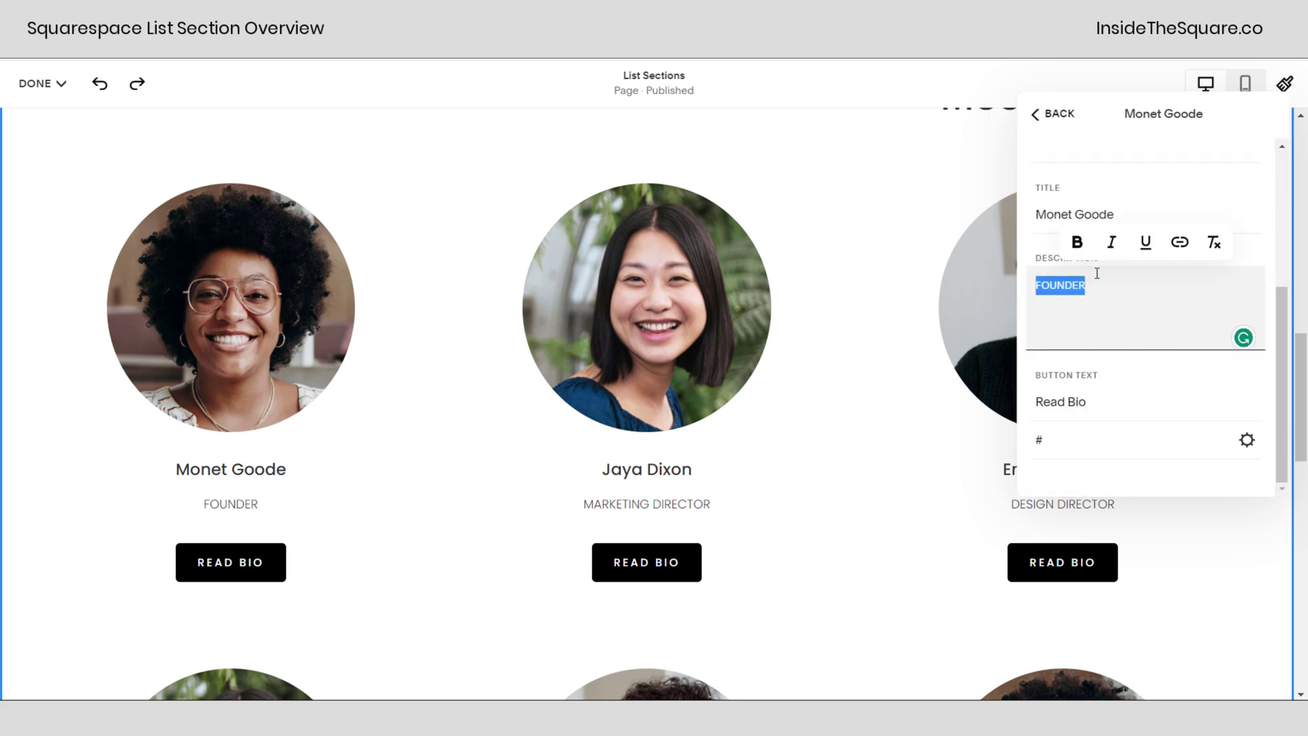
Step: Switch off Show Button in Elements to remove the Read Bio buttons from all cards
click(1055, 126)
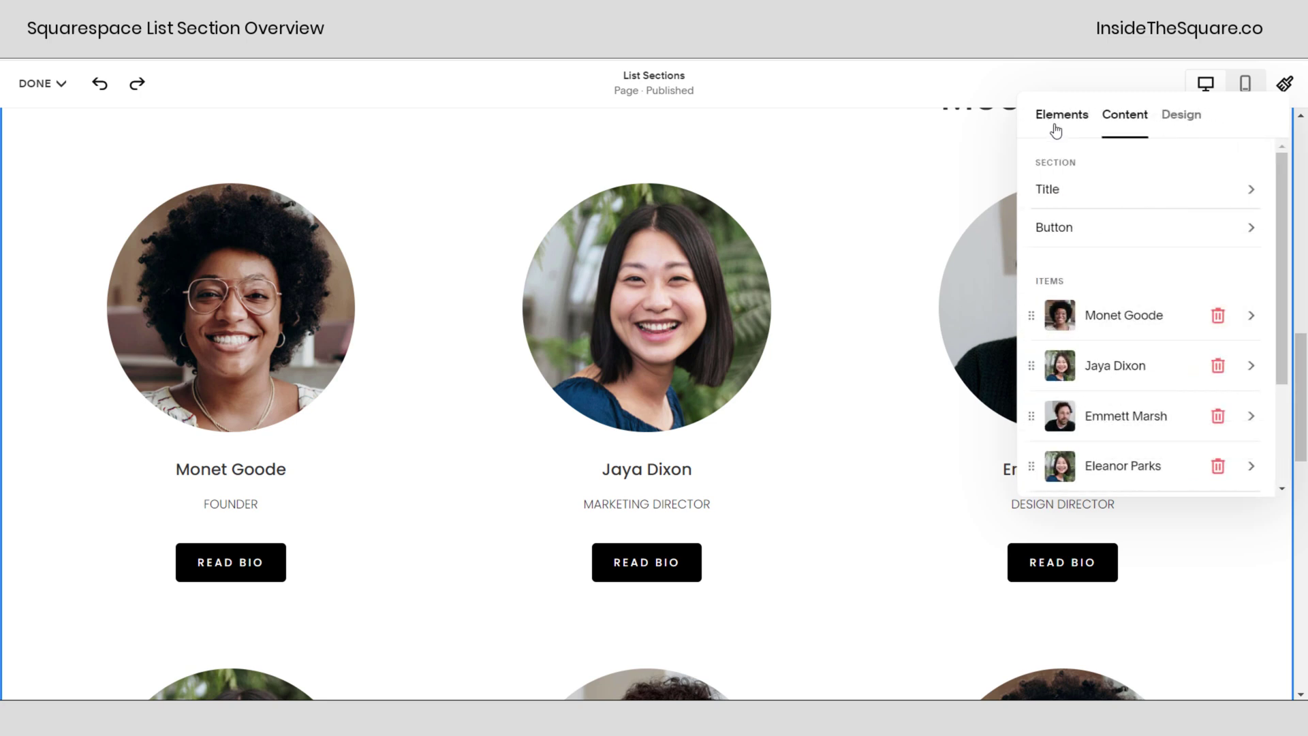
click(1061, 117)
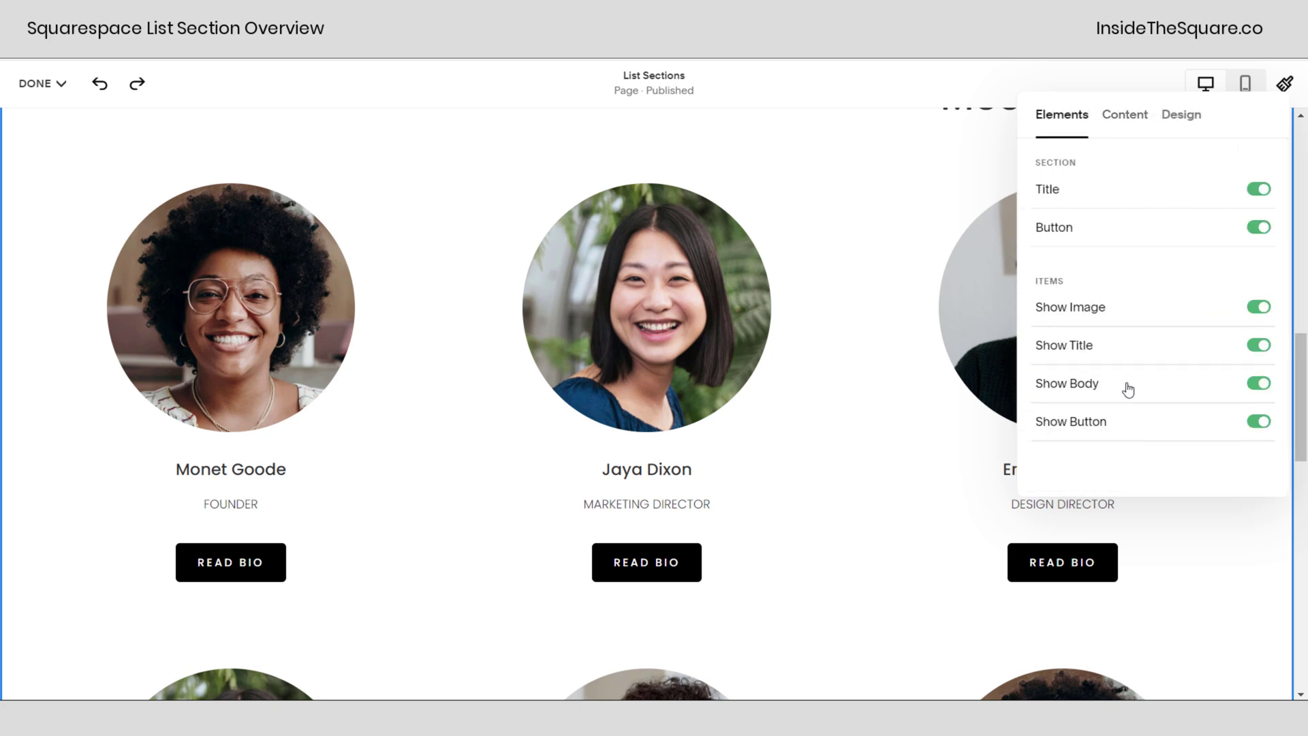
click(1155, 426)
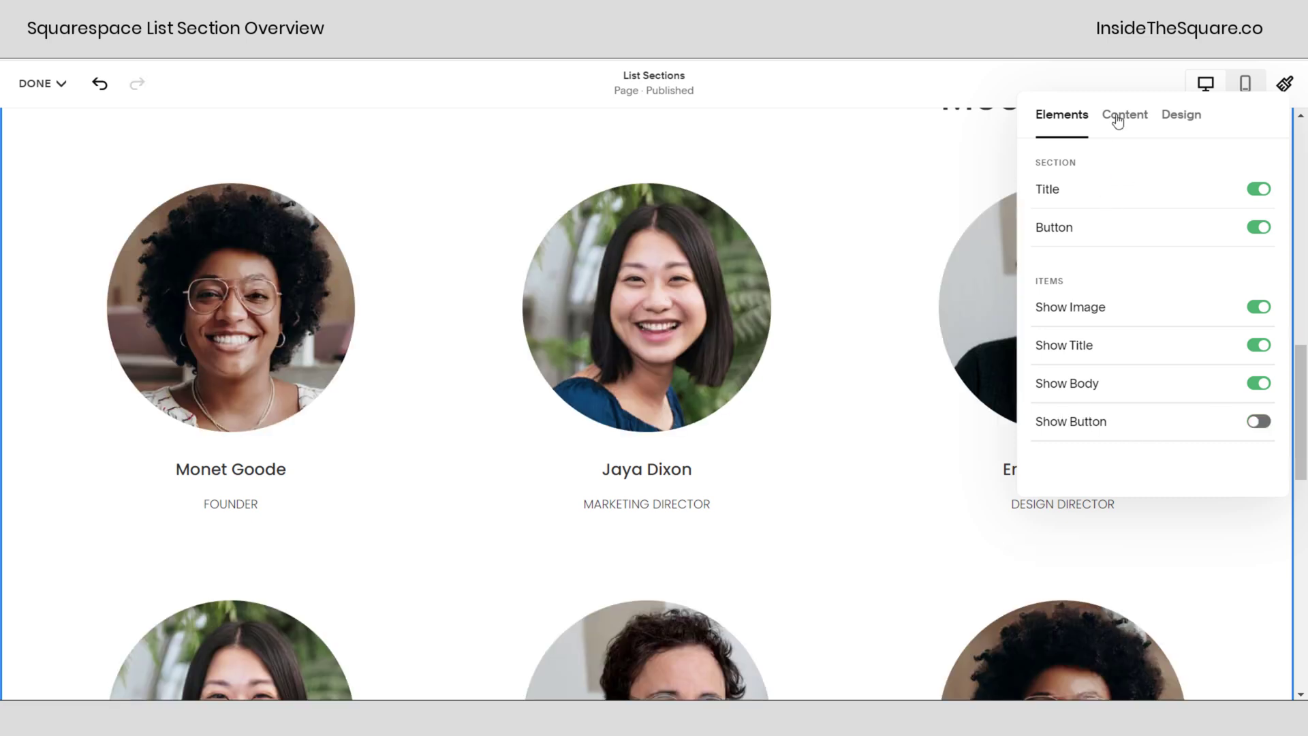
click(1121, 117)
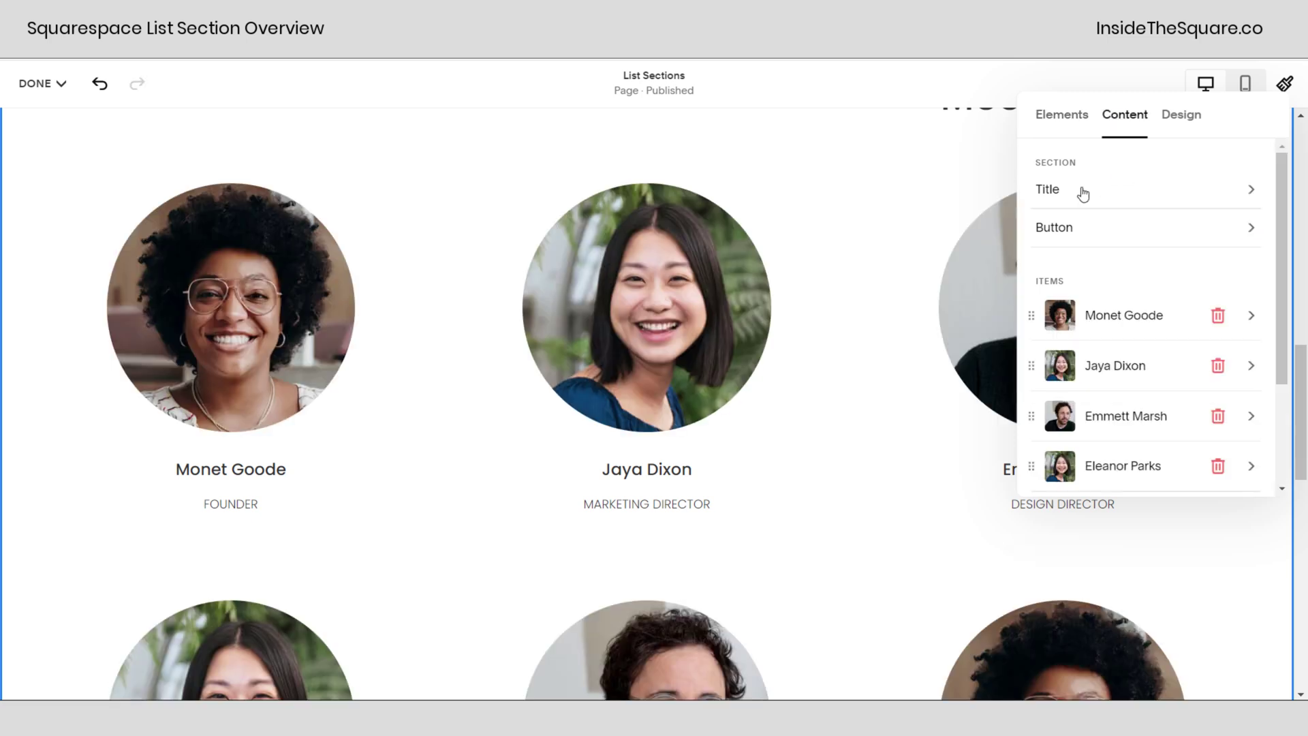
Step: Review the first member's item details, leaving the FOUNDER title and description unchanged
click(1139, 320)
scroll(1141, 341, down, 1)
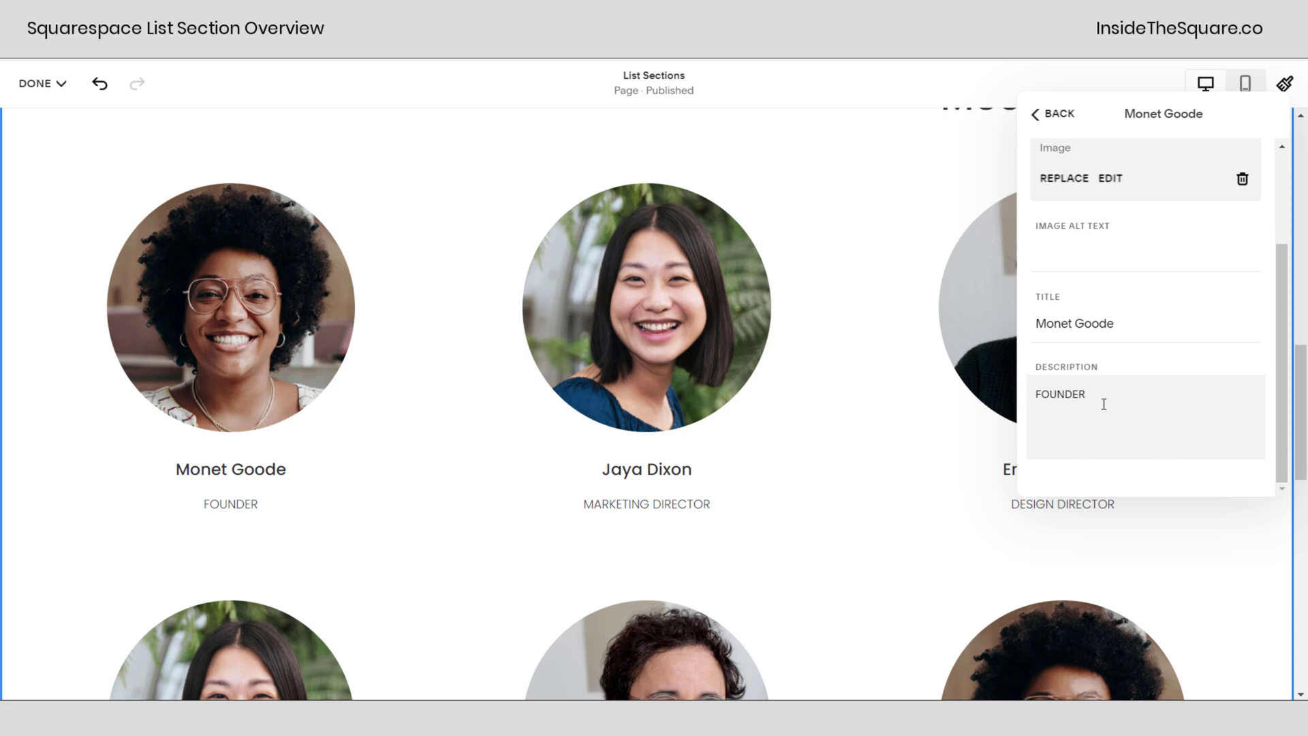
scroll(1157, 383, up, 2)
scroll(1145, 382, down, 2)
drag(1113, 389, 1057, 392)
click(1087, 388)
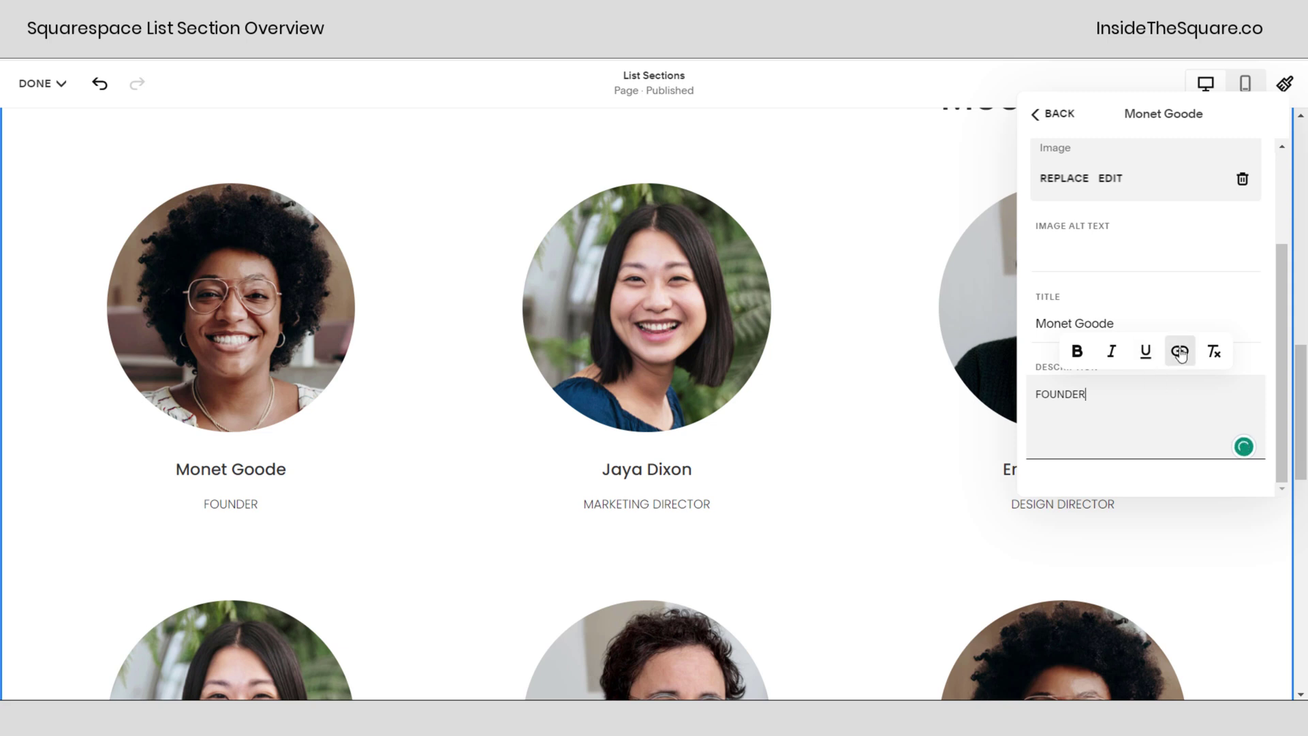
scroll(1159, 399, up, 3)
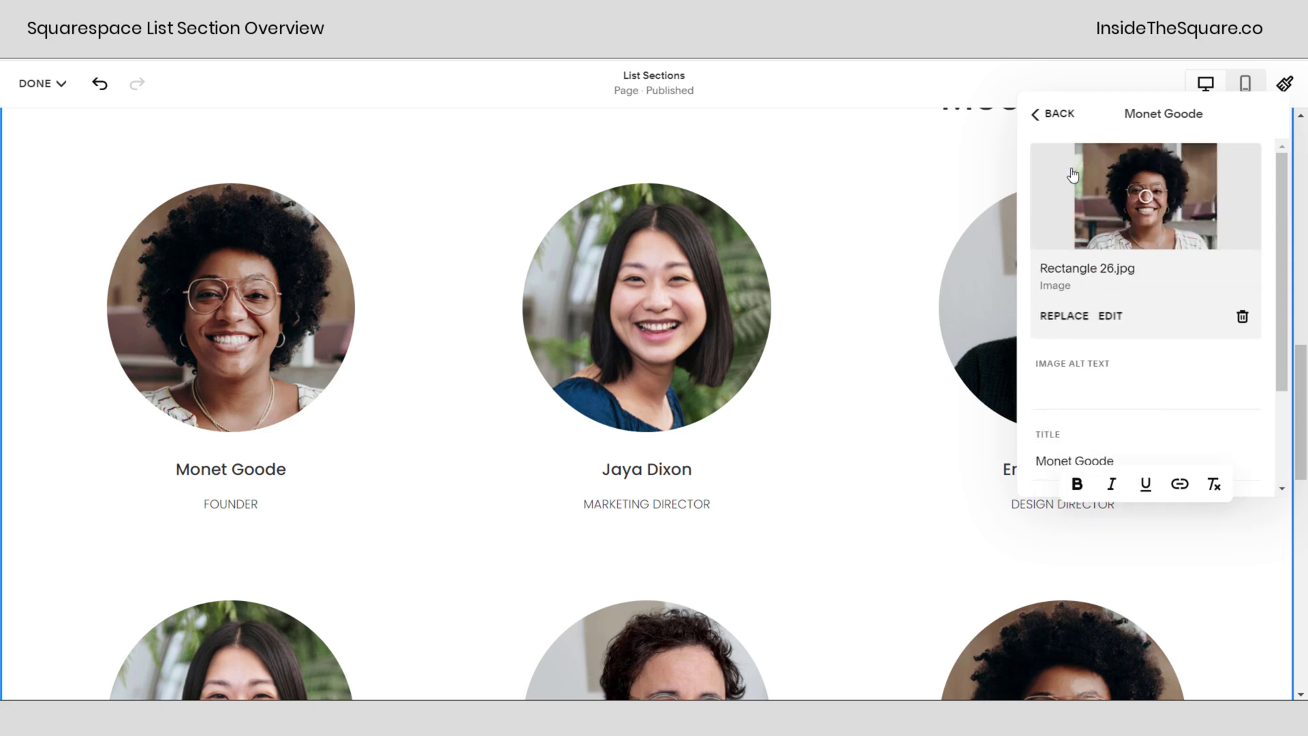
click(1042, 124)
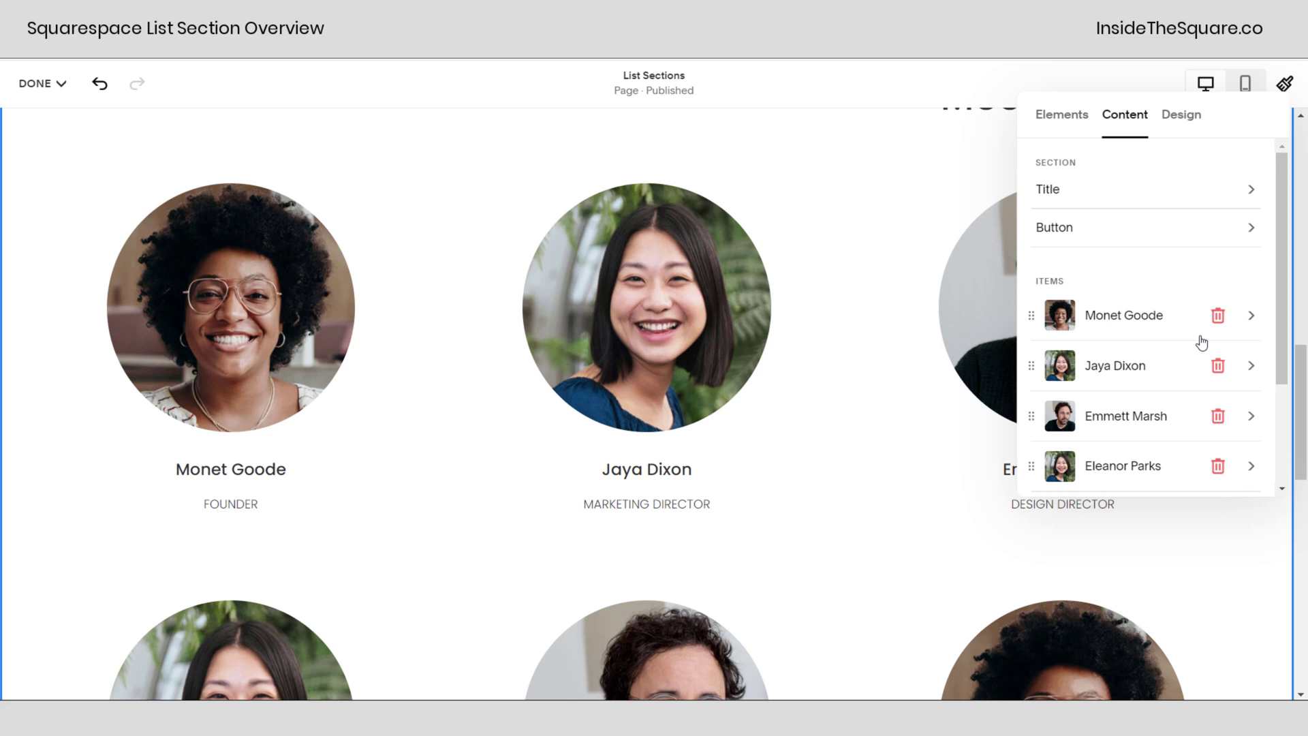
scroll(1179, 320, down, 2)
scroll(1151, 321, down, 1)
scroll(1159, 307, up, 2)
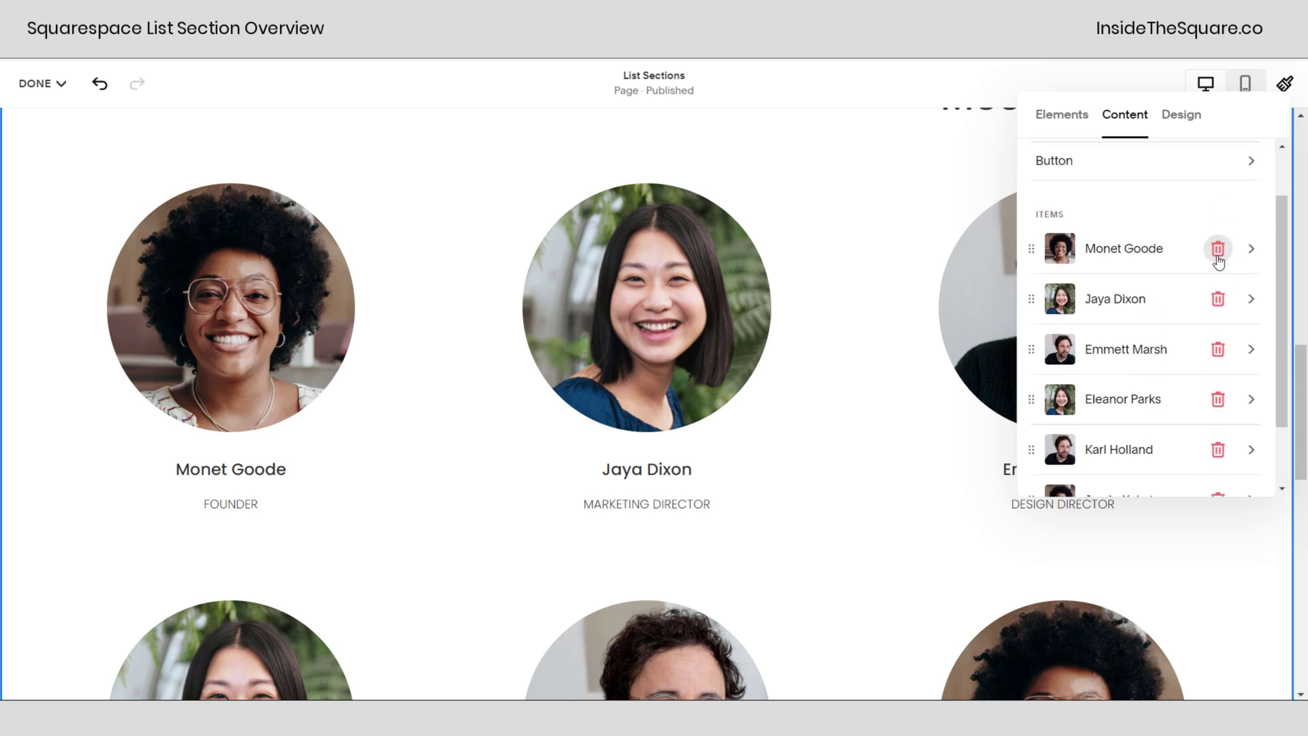
Step: Delete three team members from the list and add a new blank list item
click(1218, 248)
click(1219, 249)
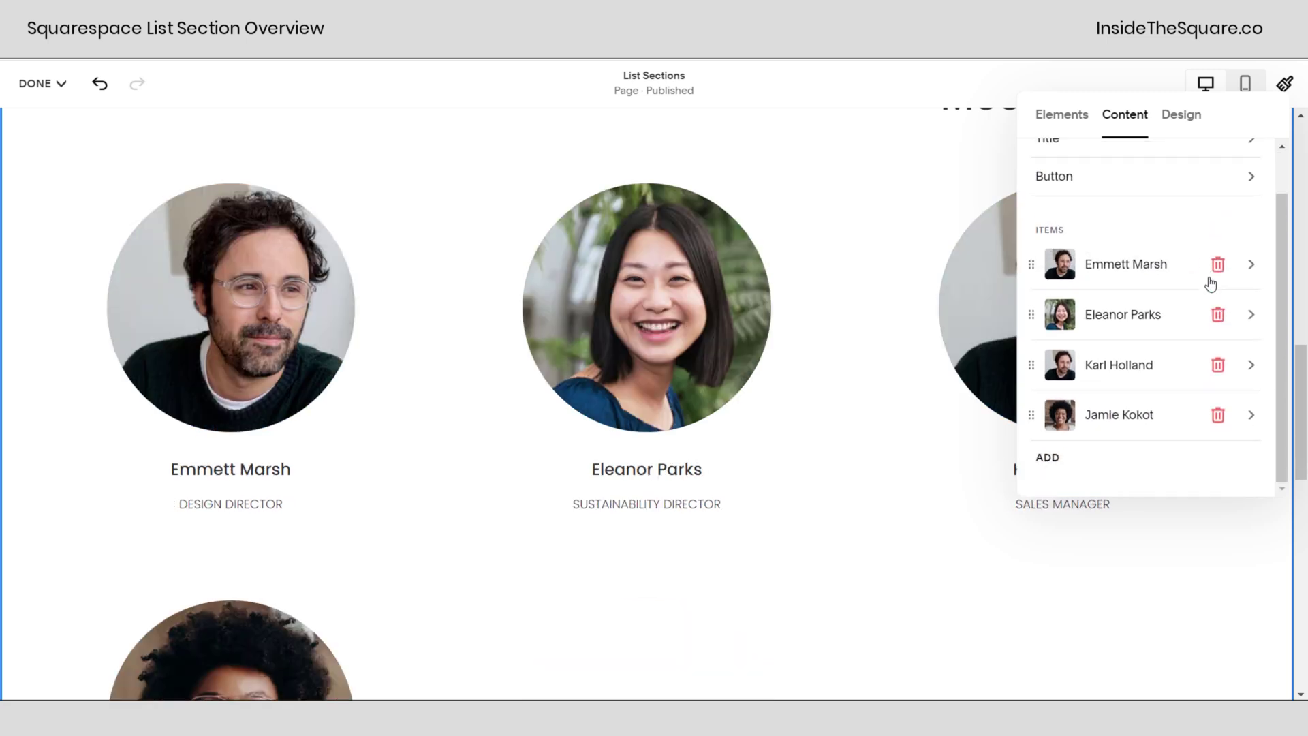
click(1218, 265)
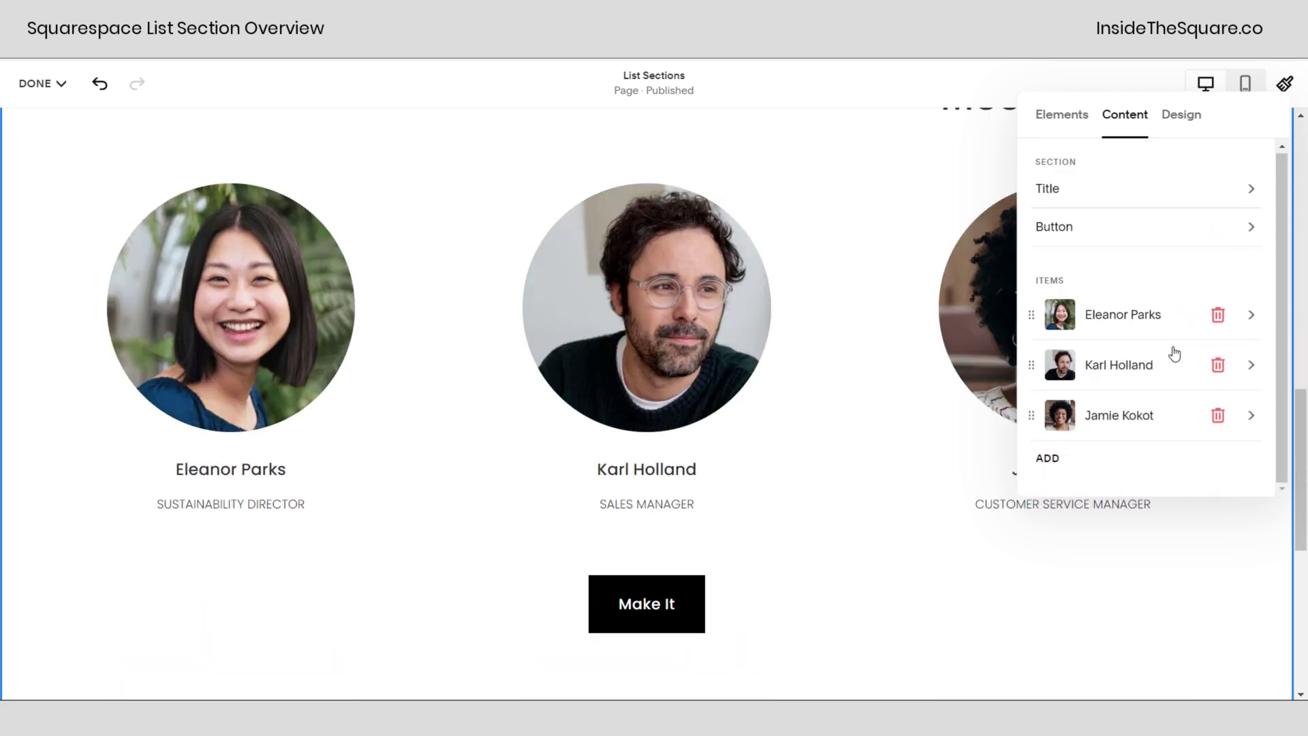
click(1047, 457)
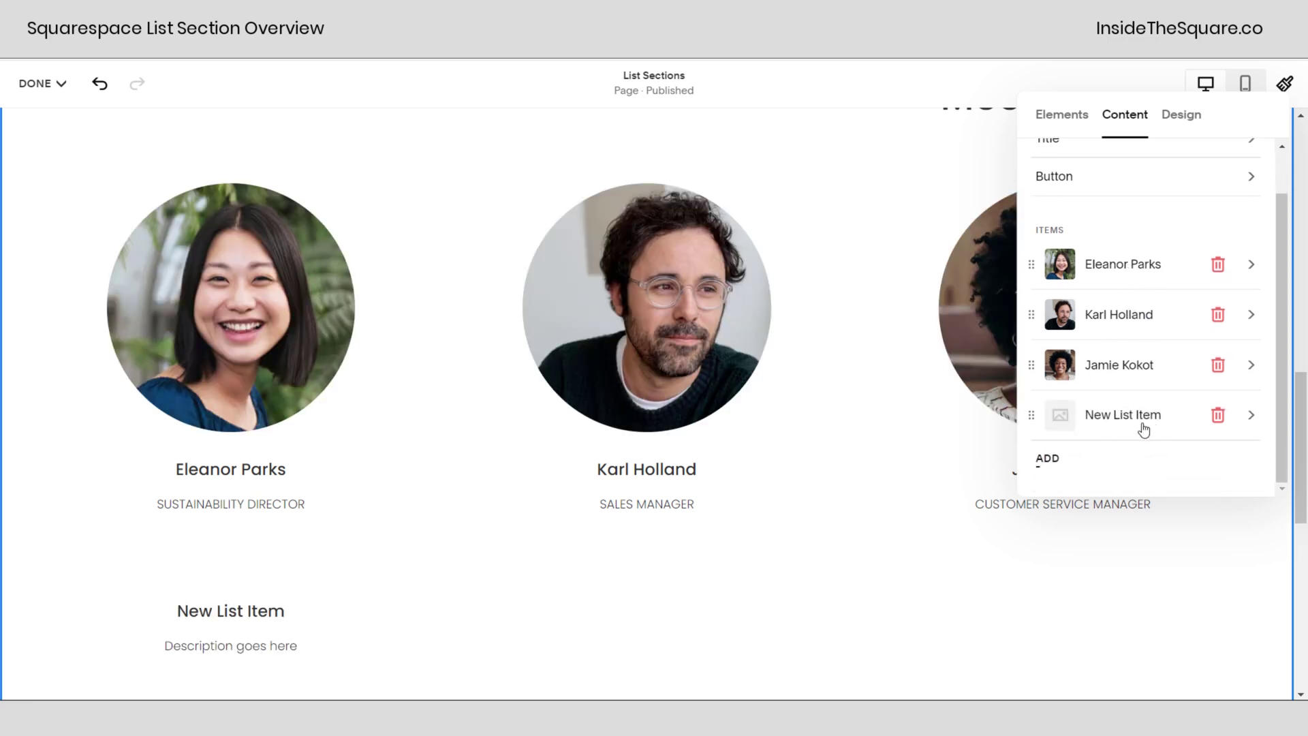
Step: Inspect the New List Item's image, title and 'Description goes here' fields without changing them
click(1134, 422)
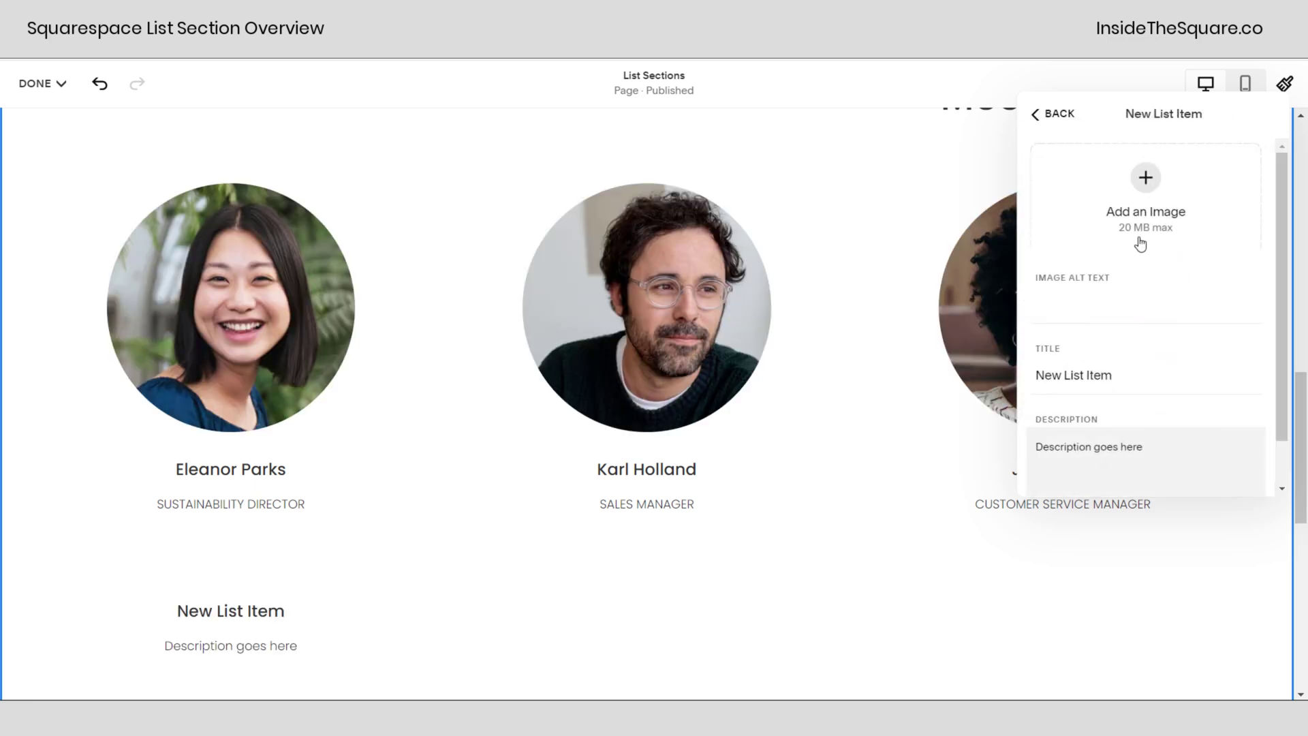
click(1155, 188)
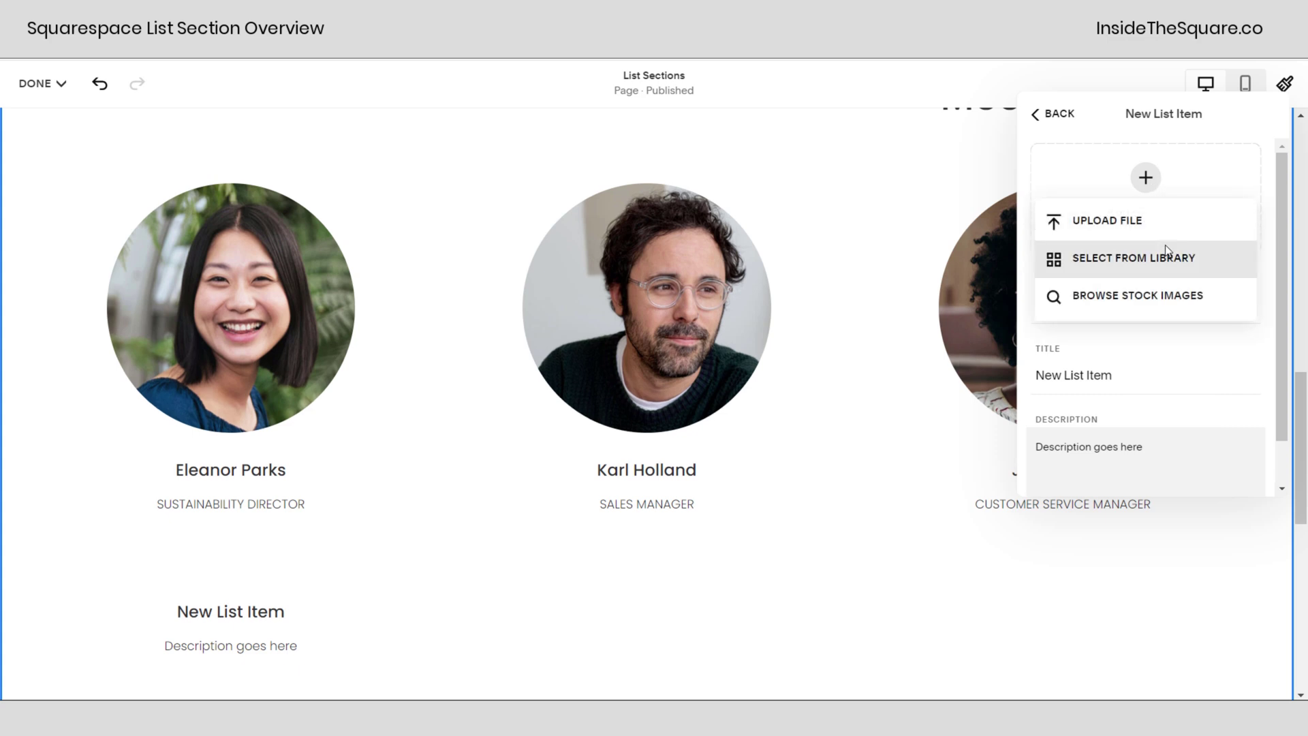
click(1219, 351)
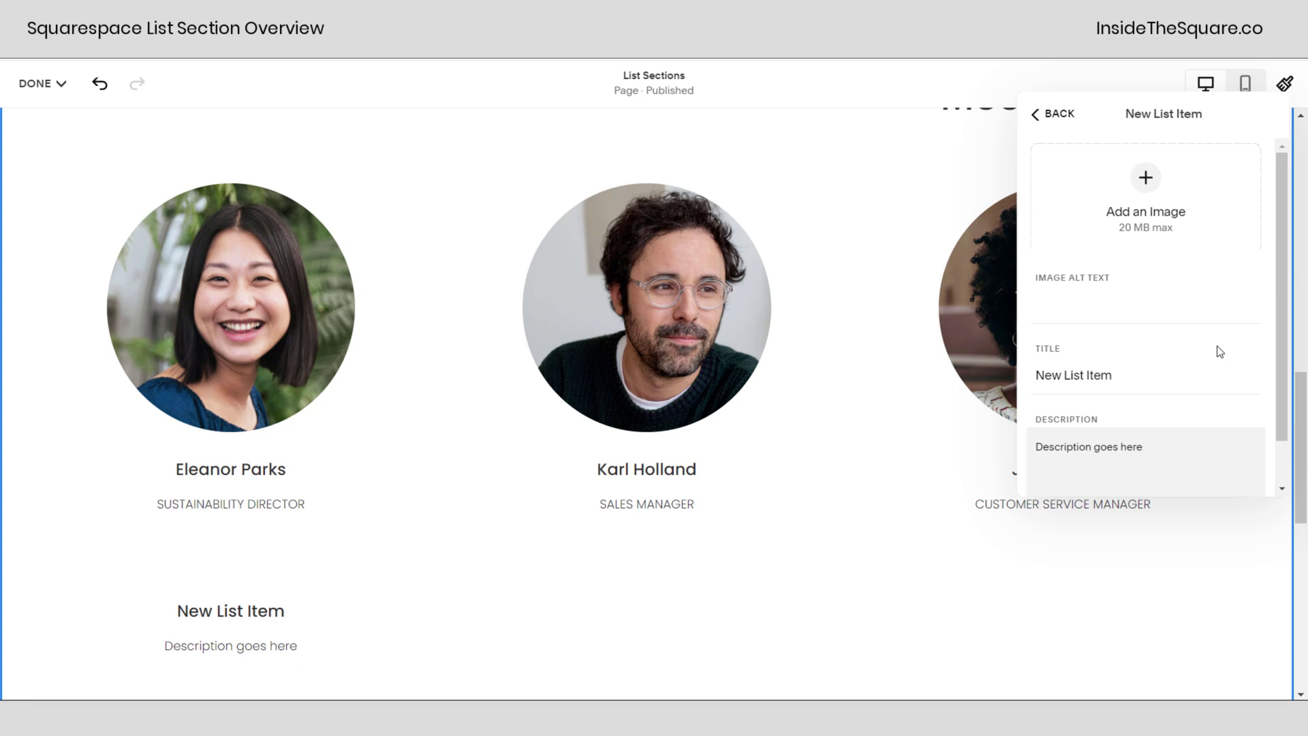
drag(1112, 282, 1027, 280)
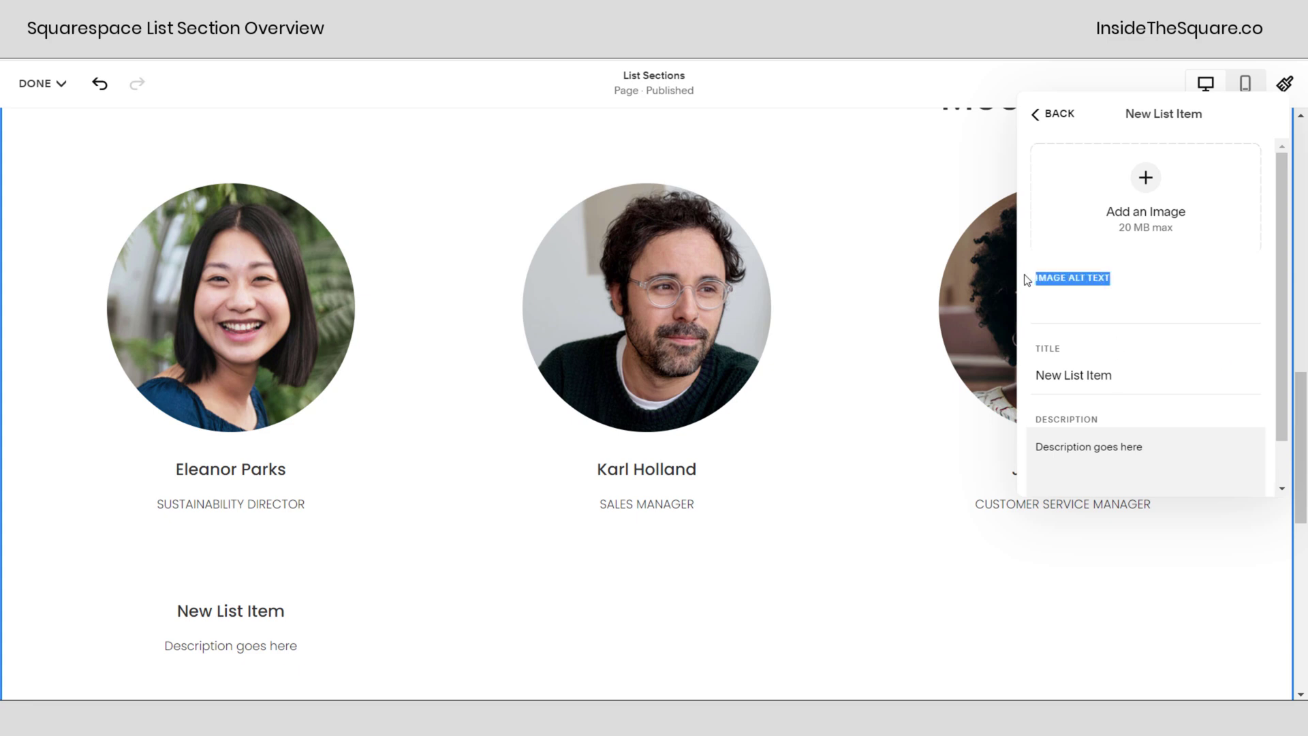
click(1118, 380)
click(1158, 440)
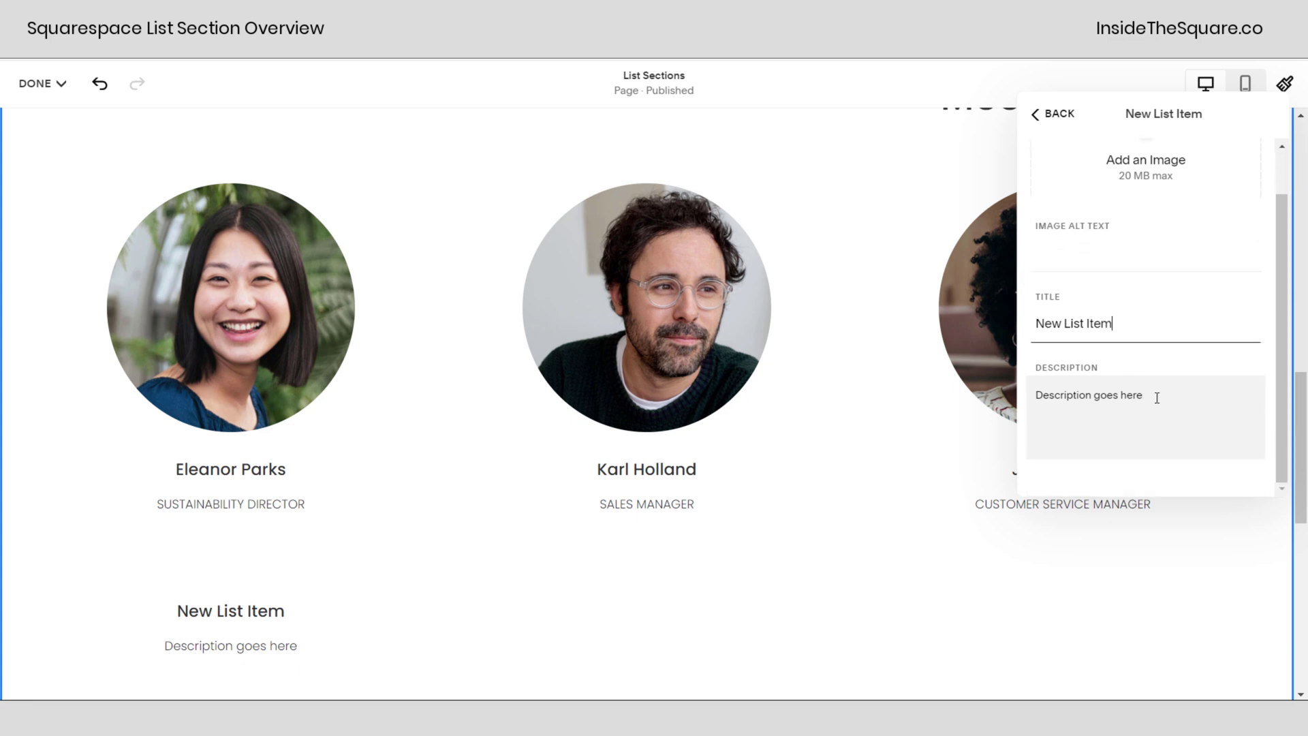
drag(1159, 395, 1015, 379)
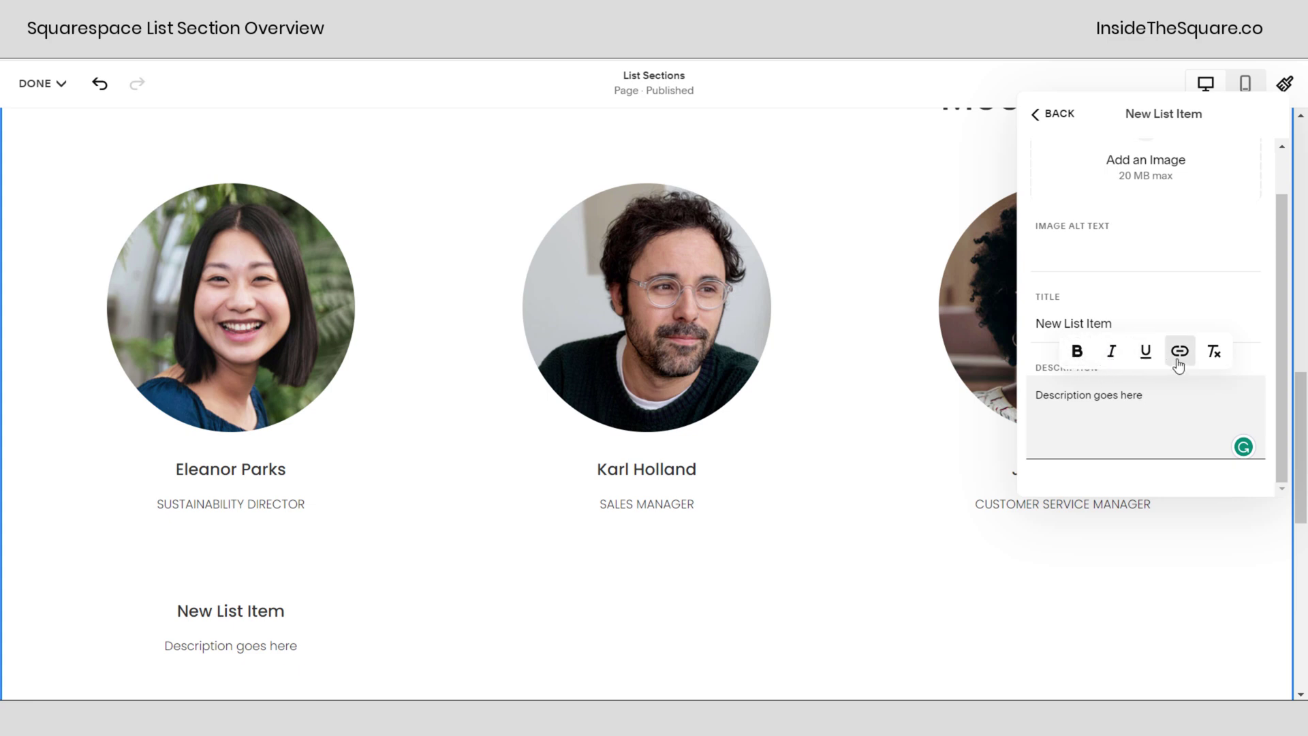
click(1041, 122)
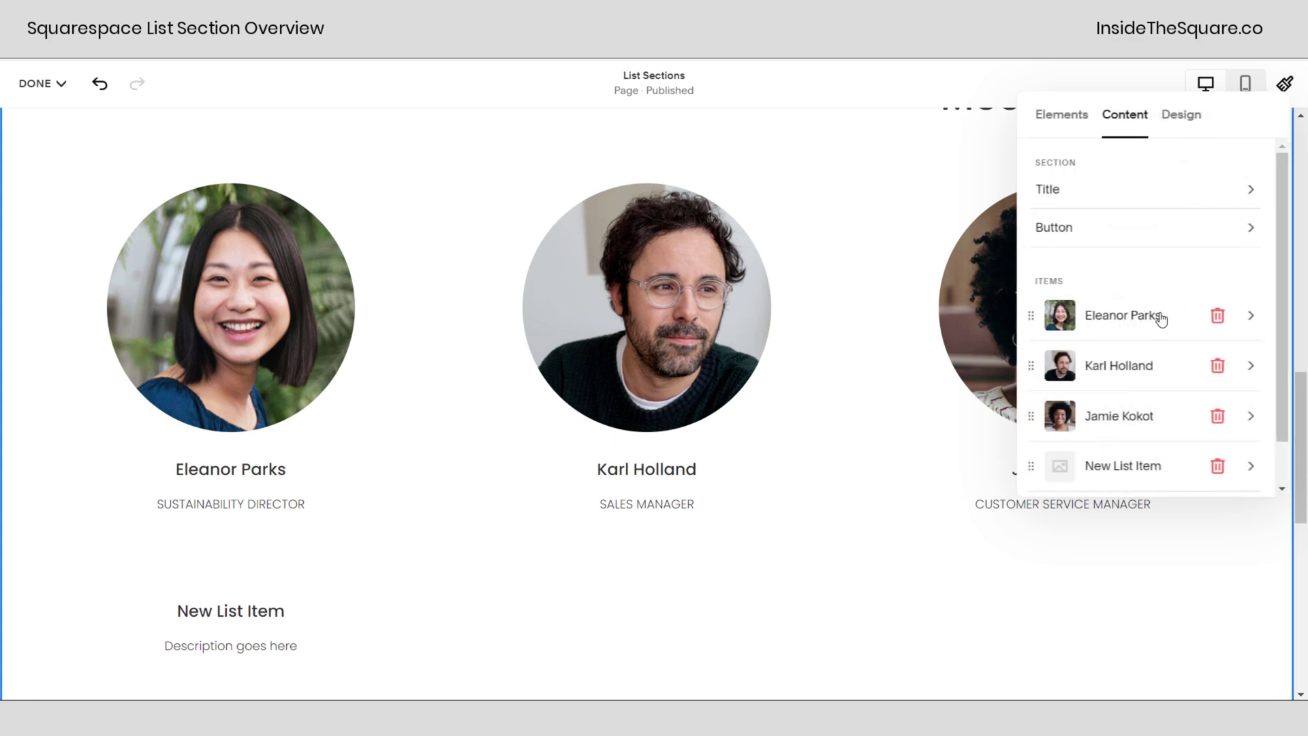
click(1169, 117)
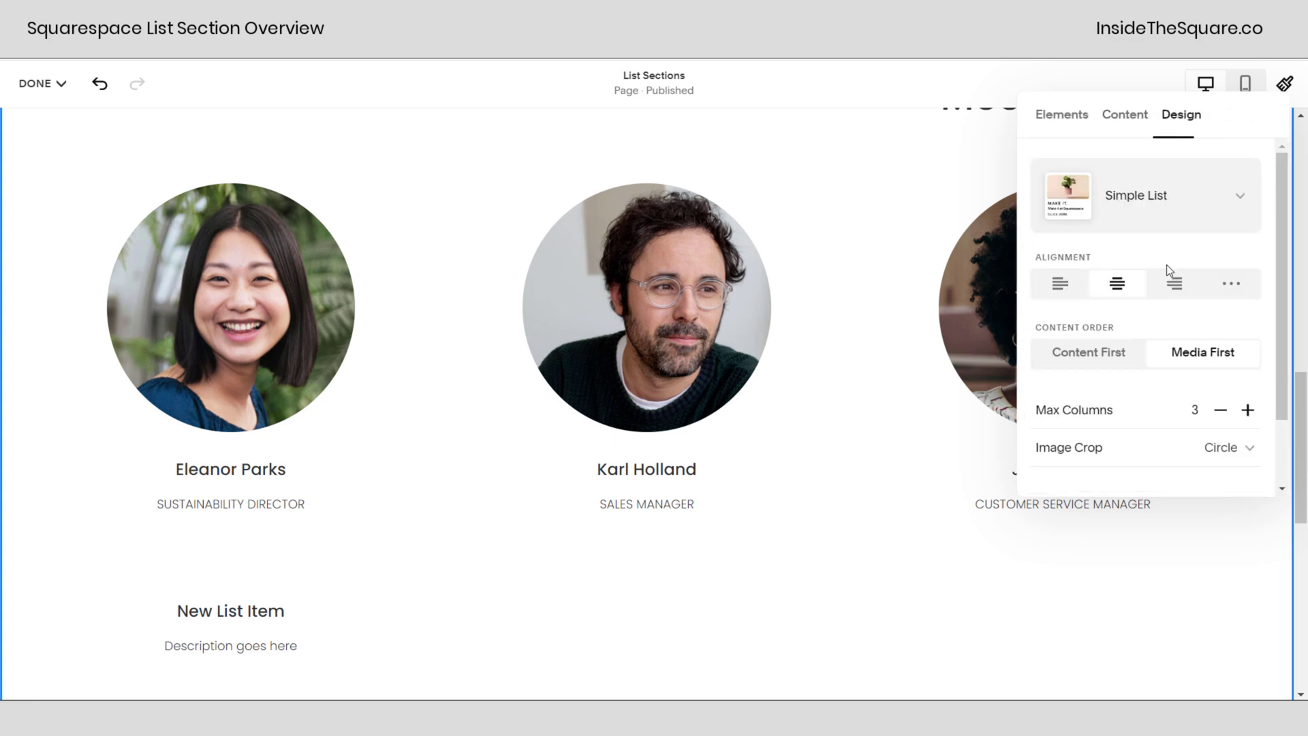
click(1150, 198)
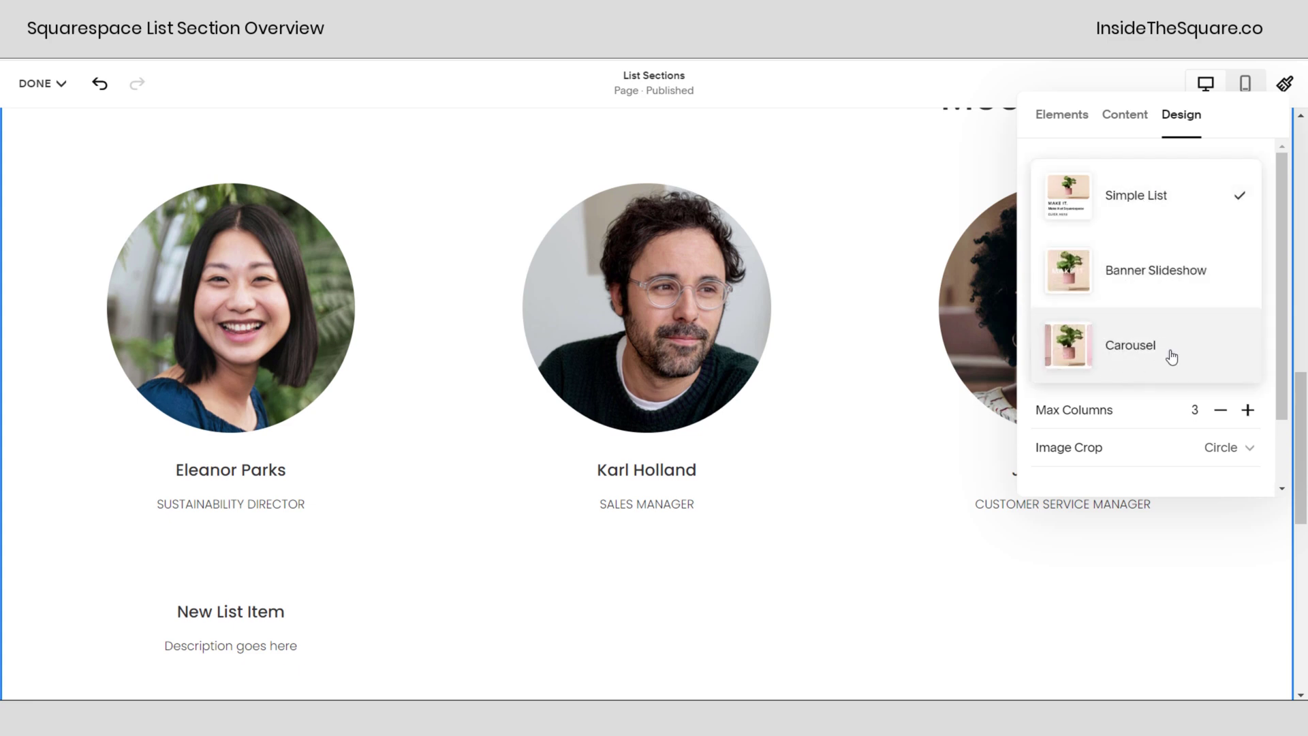
click(1270, 340)
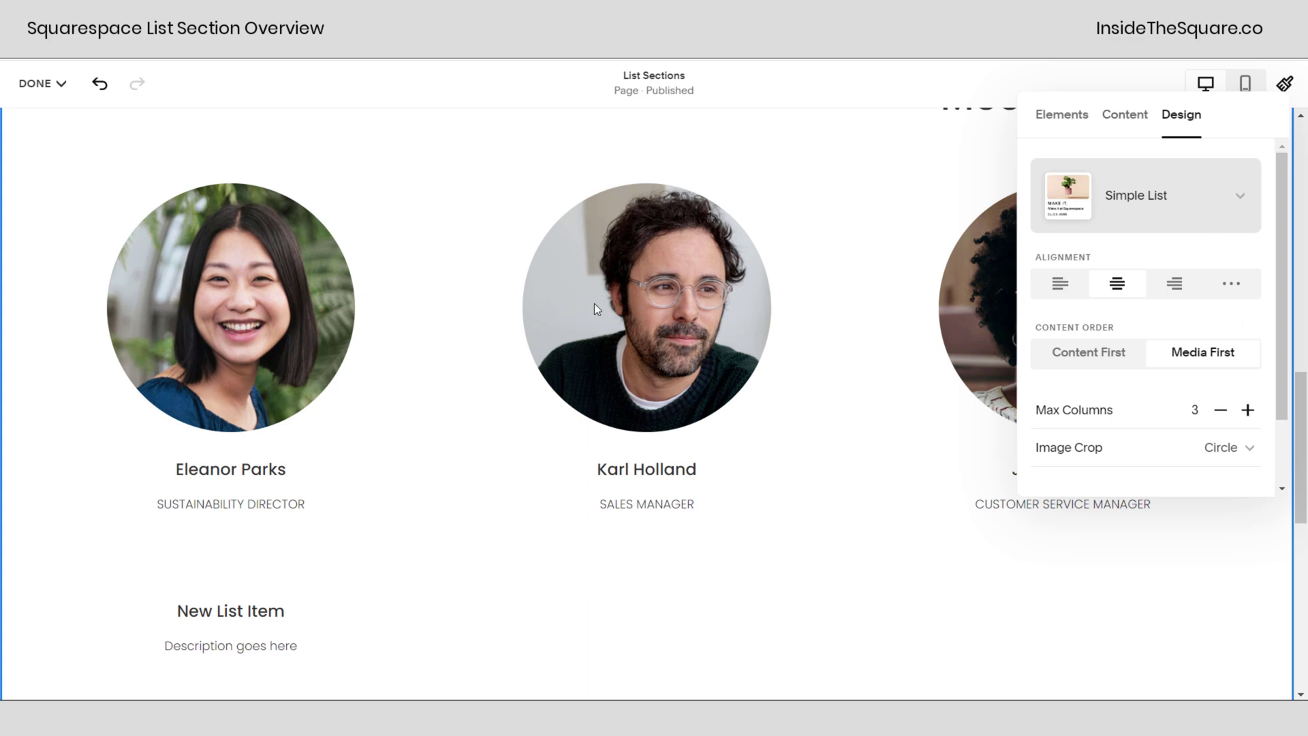
click(1125, 115)
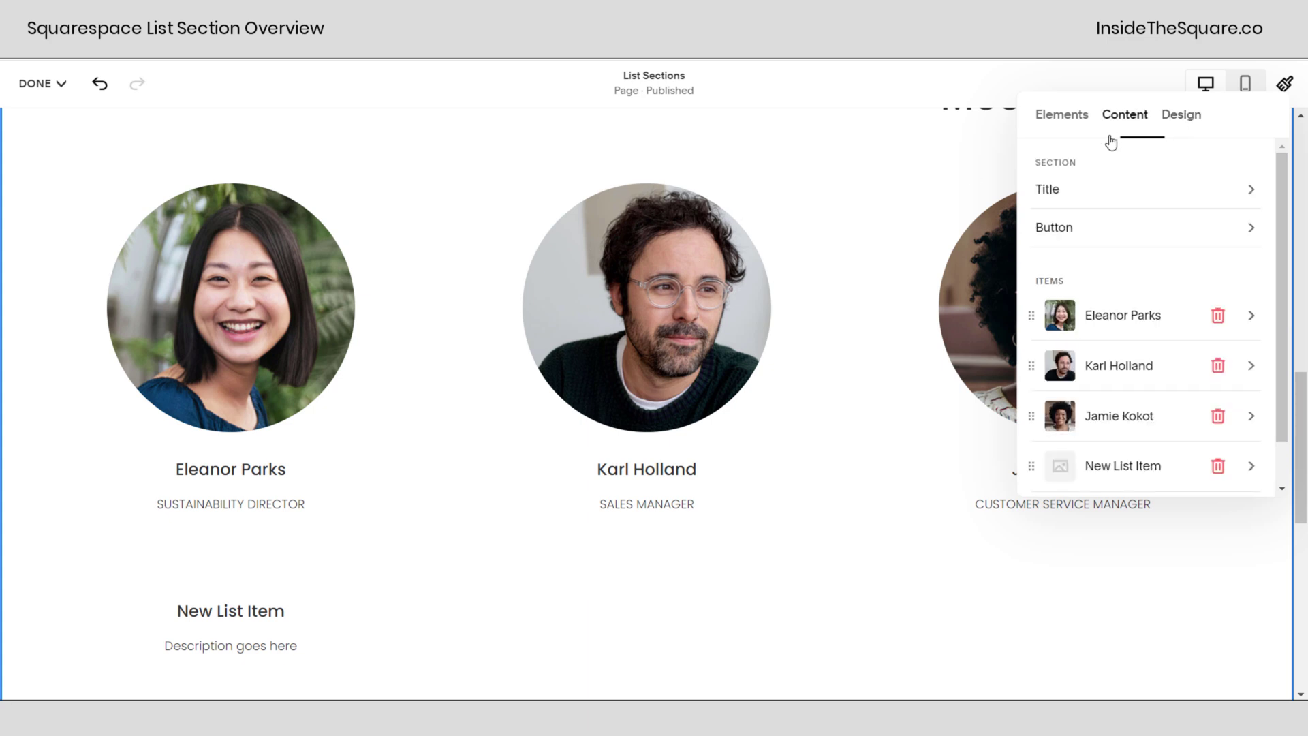
click(1159, 307)
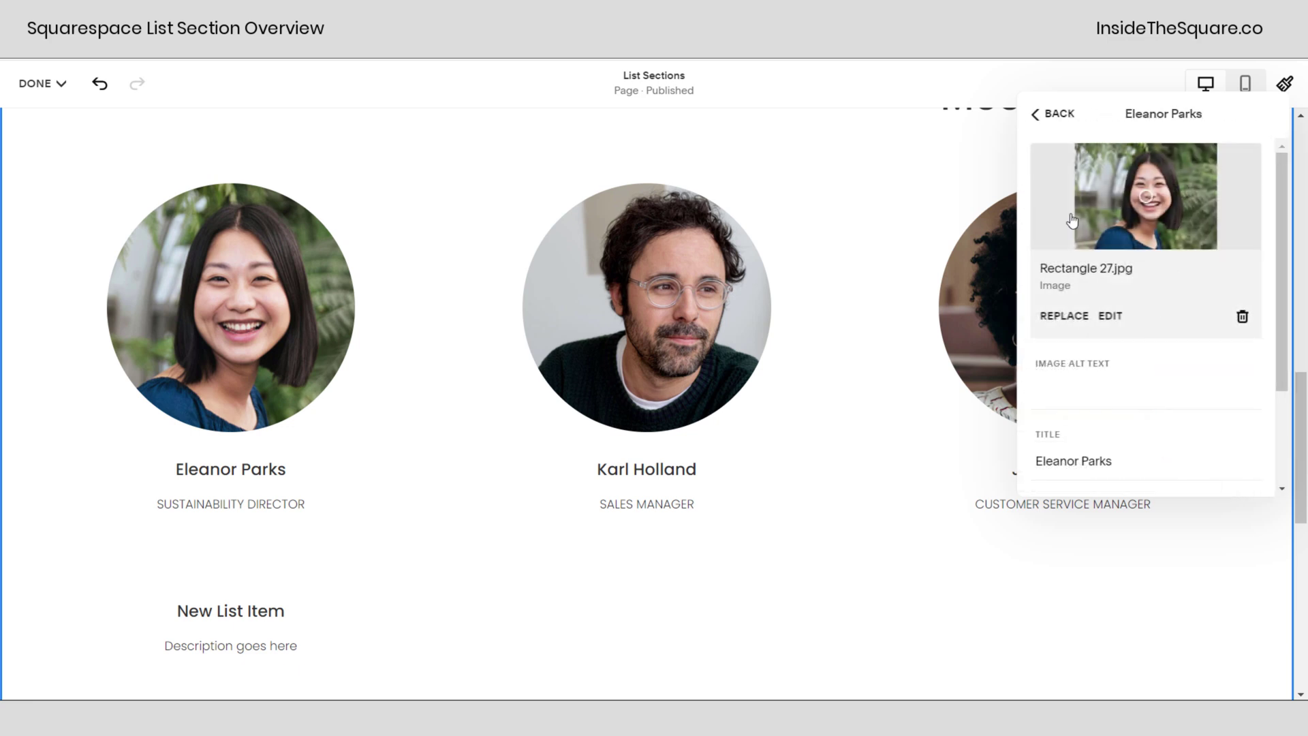
click(1051, 121)
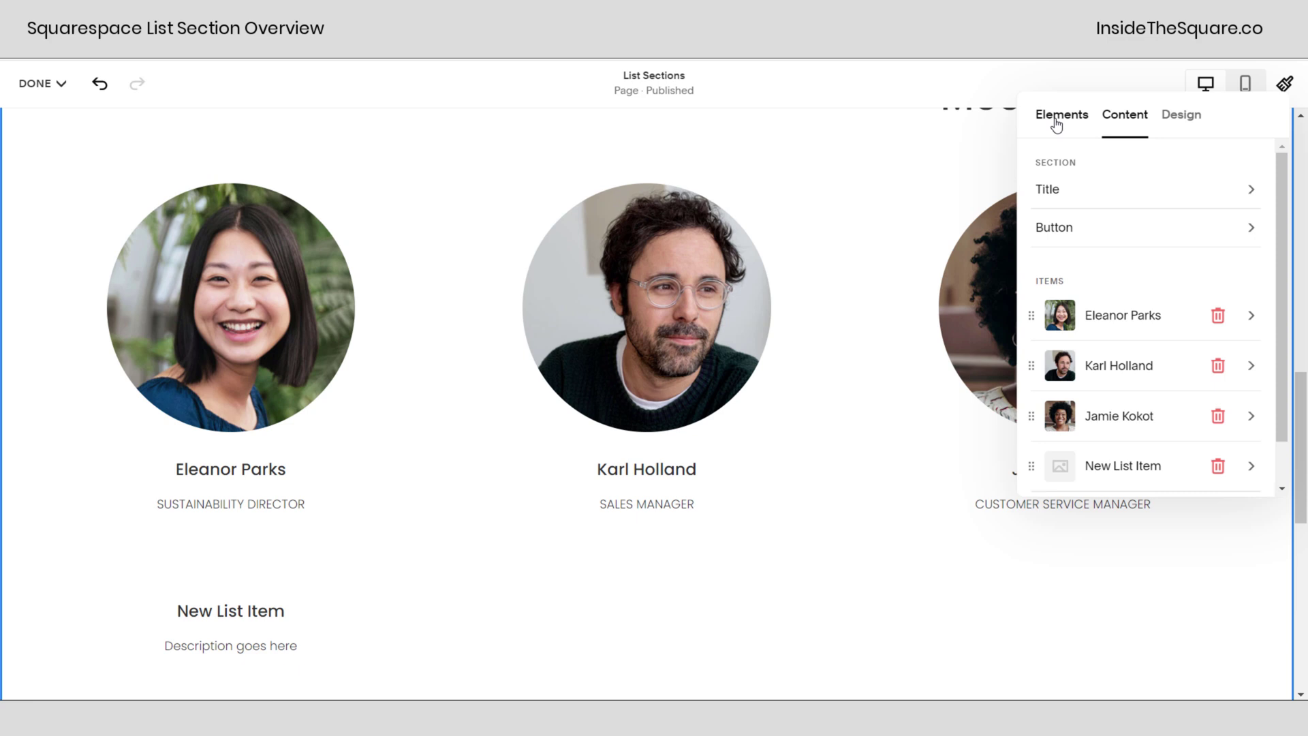
click(1184, 134)
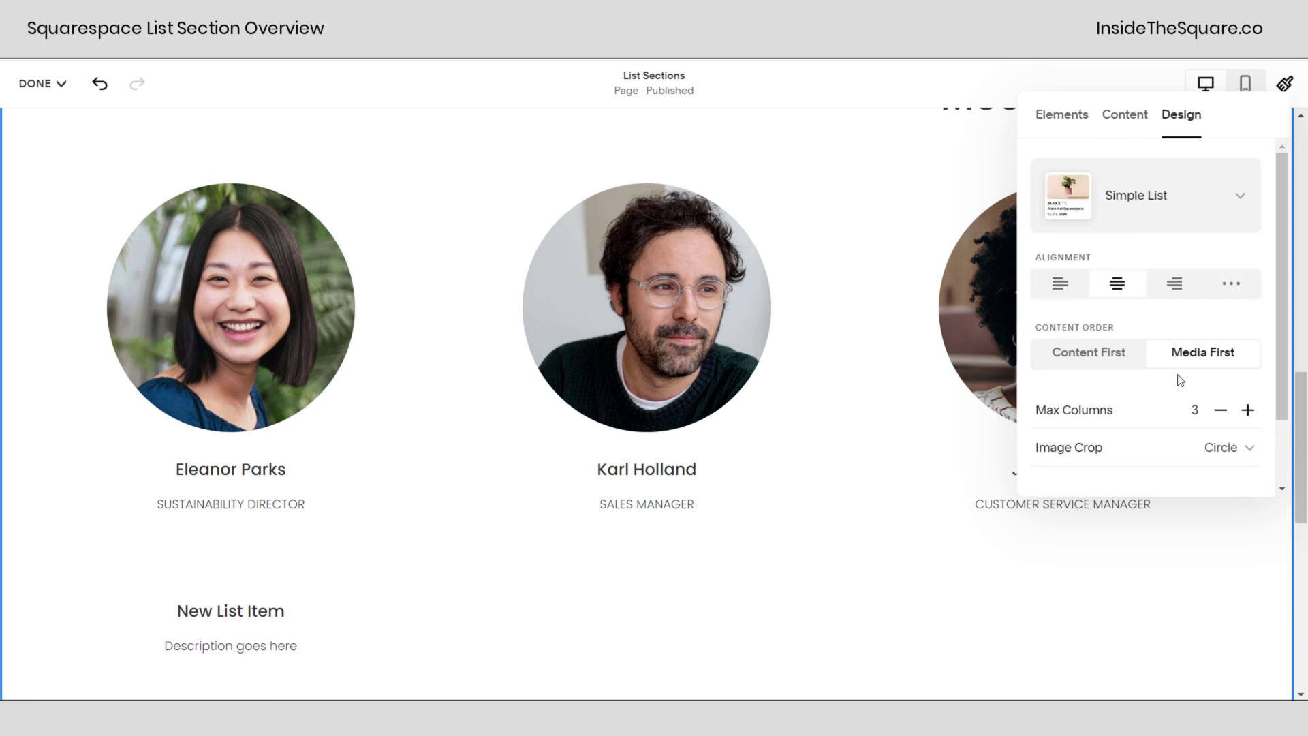
Step: Right-align the team members' names and job titles after trying left and centre
click(1116, 285)
click(1060, 284)
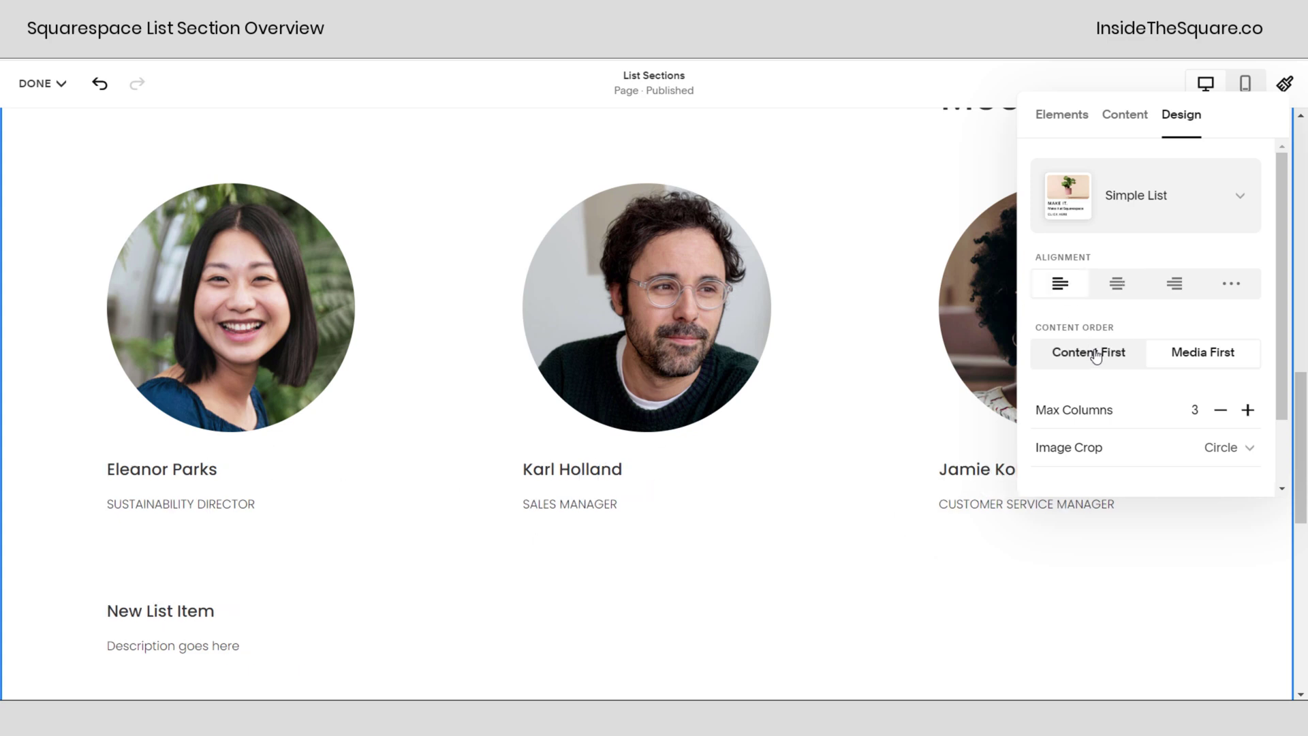
click(1116, 292)
click(1174, 283)
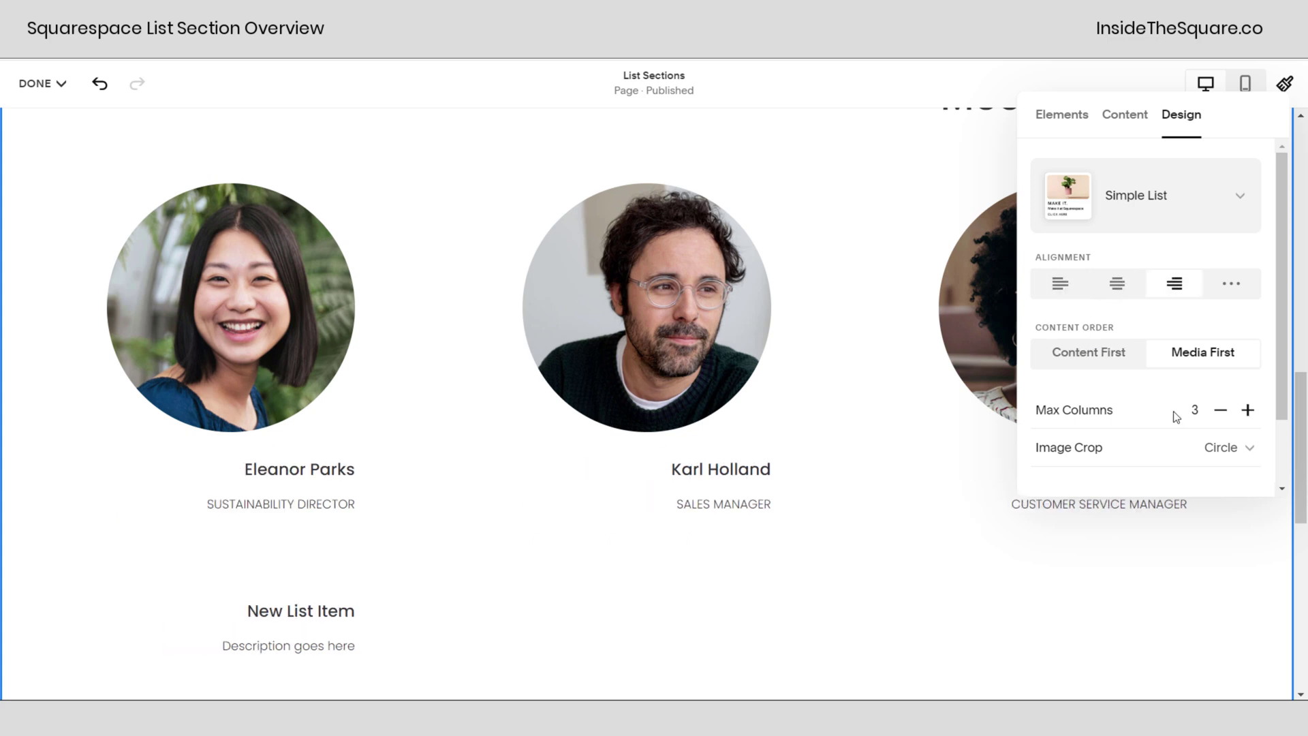
Step: Keep photos above the text (Media First) and the Simple List layout
click(1100, 367)
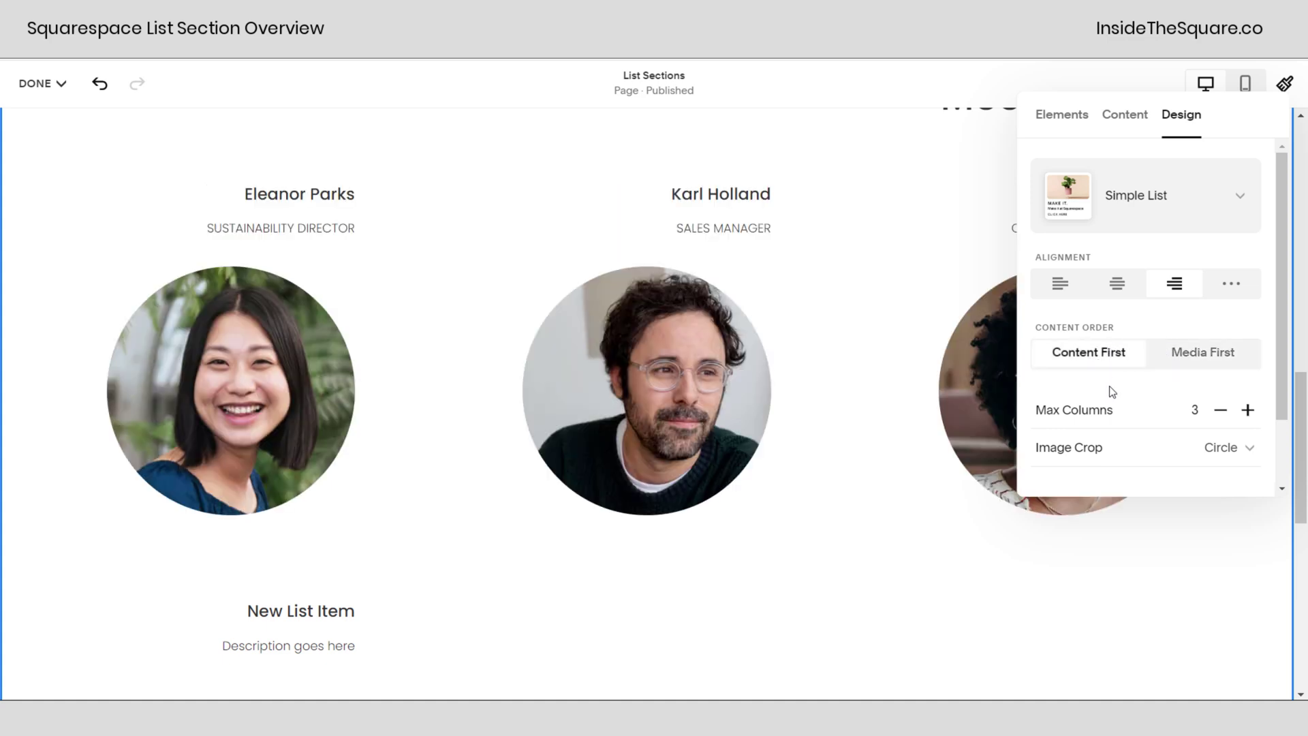
click(1182, 356)
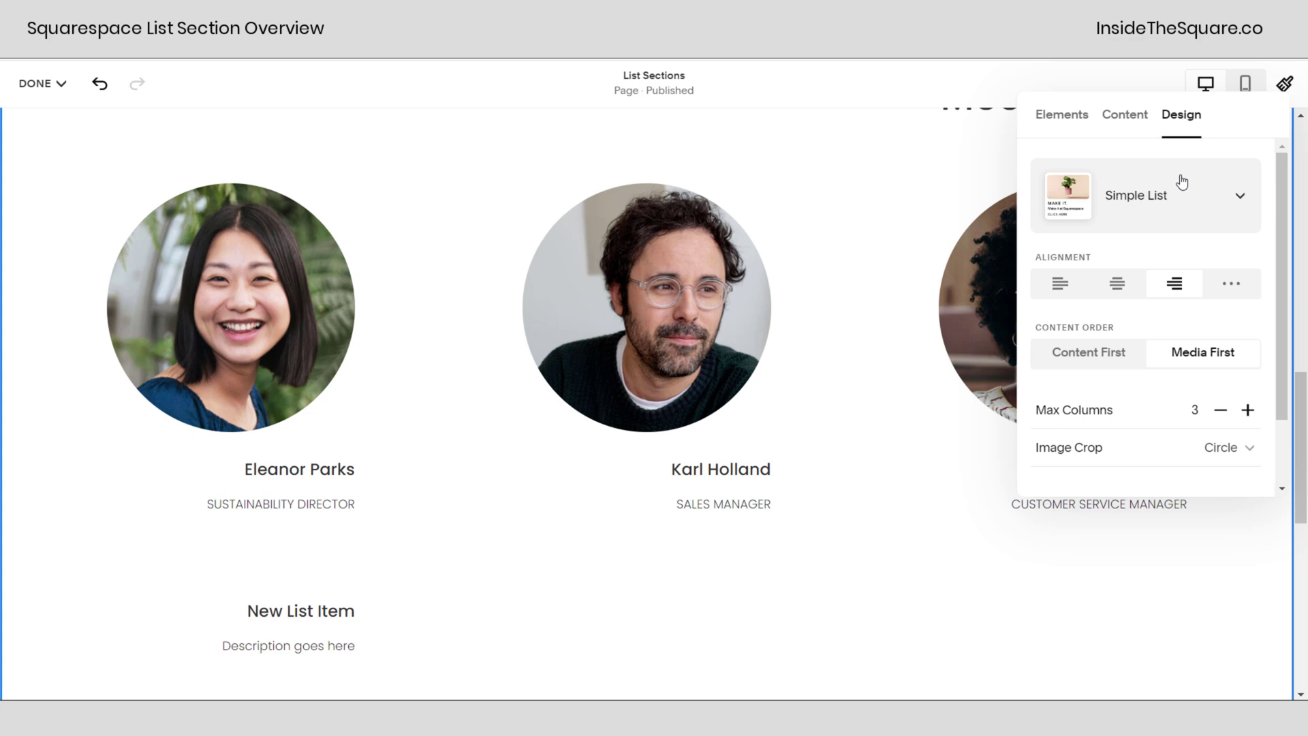
click(1164, 198)
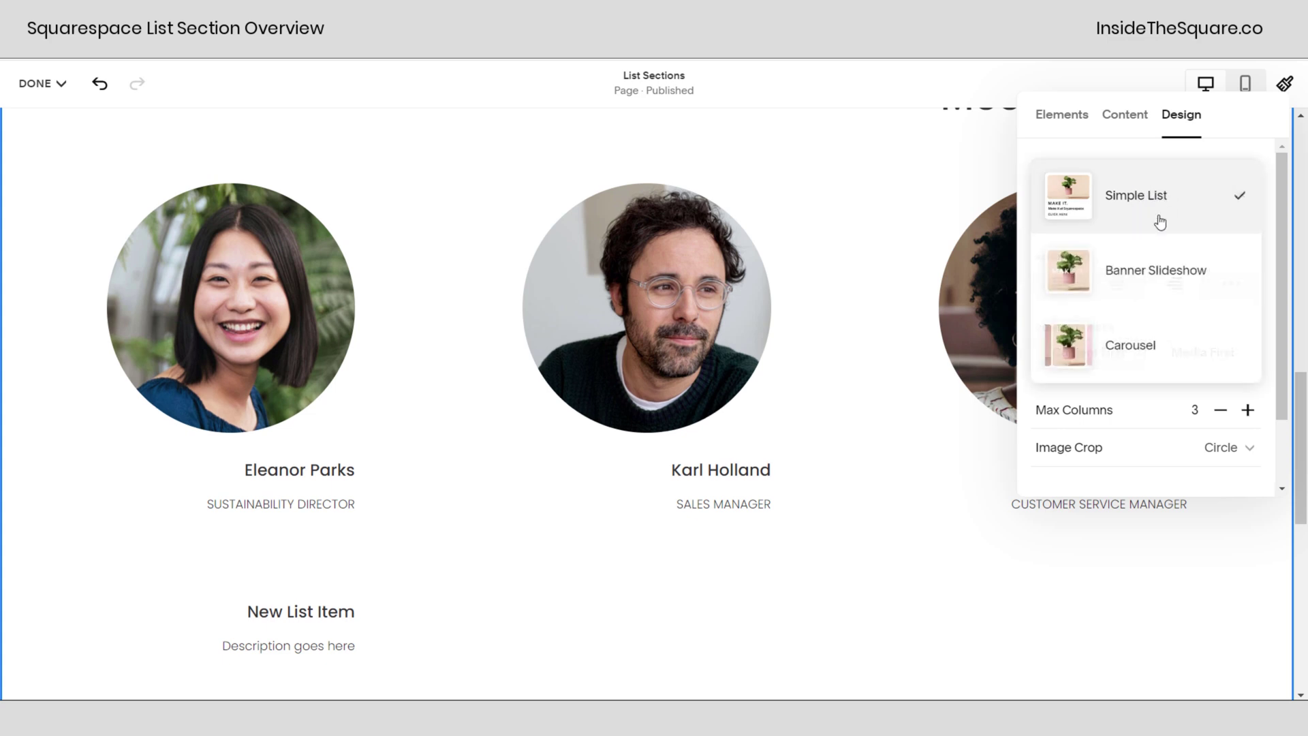
click(1203, 211)
Step: Try 1 to 4 Max Columns for the team list, finishing at 2
scroll(1247, 355, down, 1)
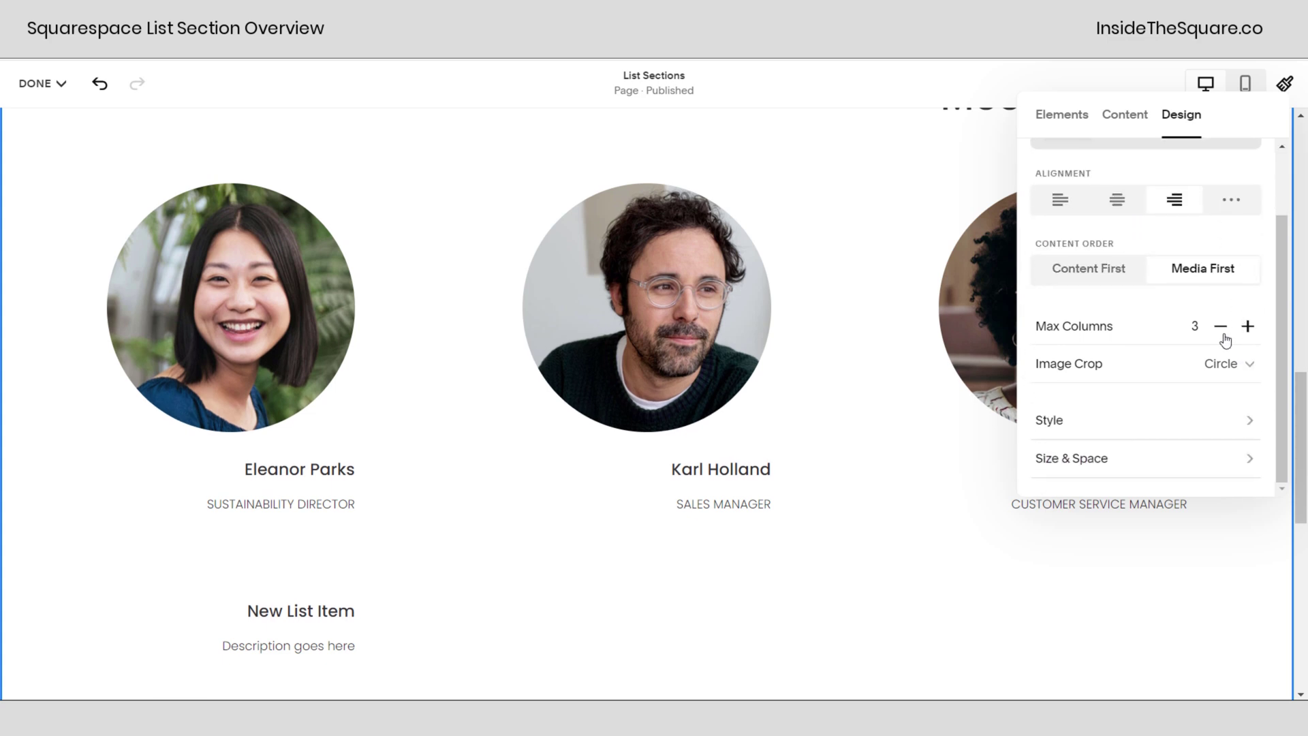
click(1225, 328)
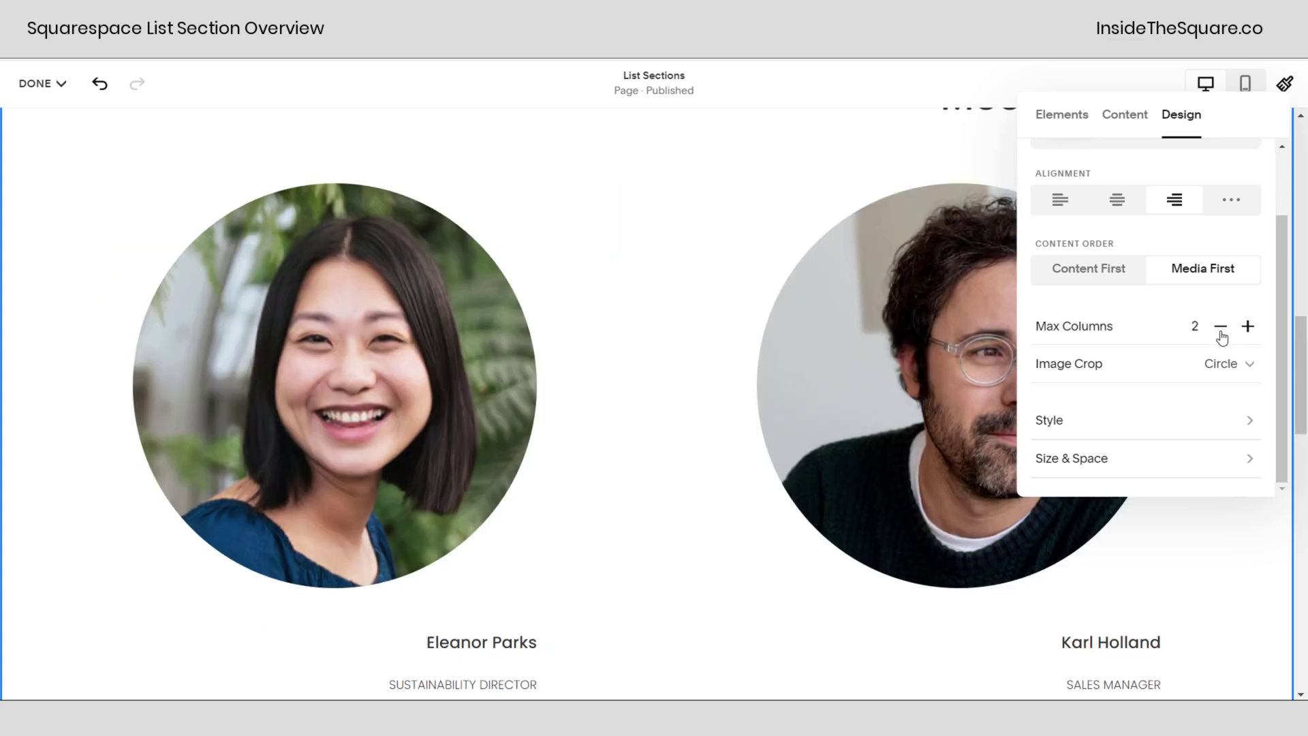
click(1223, 332)
click(1249, 330)
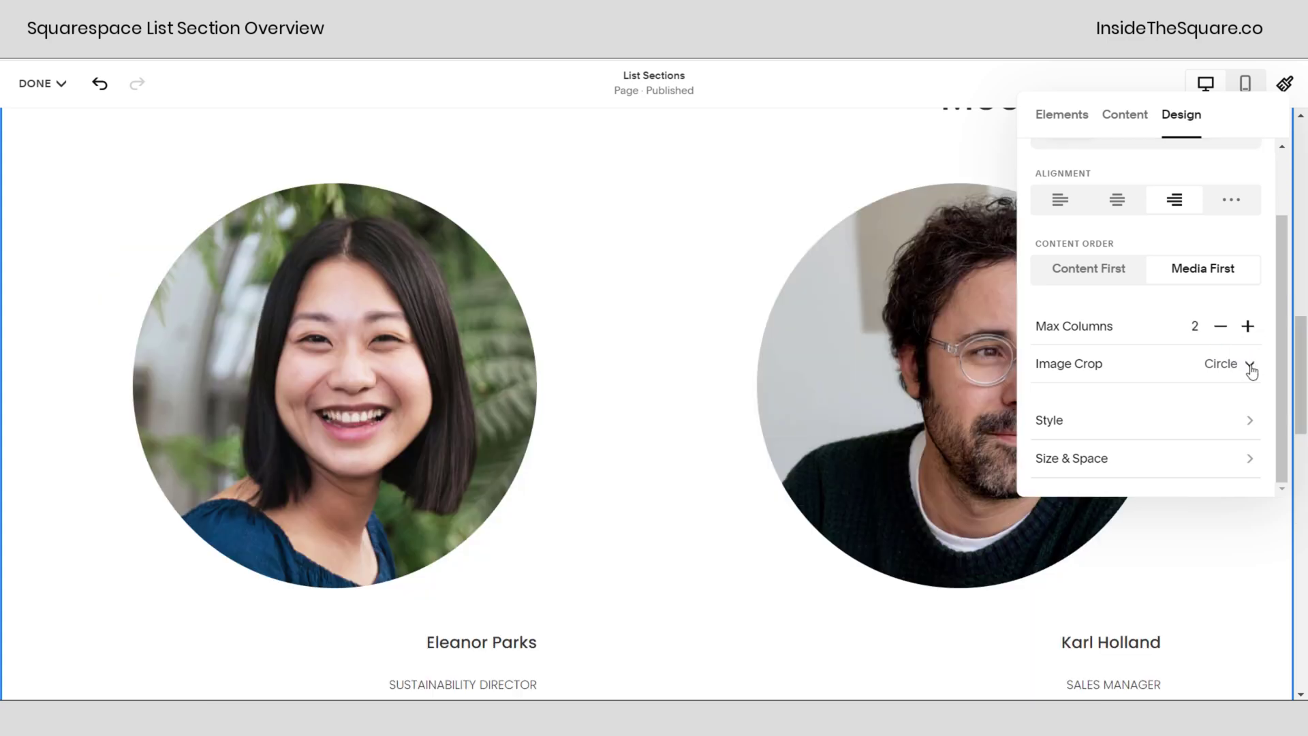
click(1248, 329)
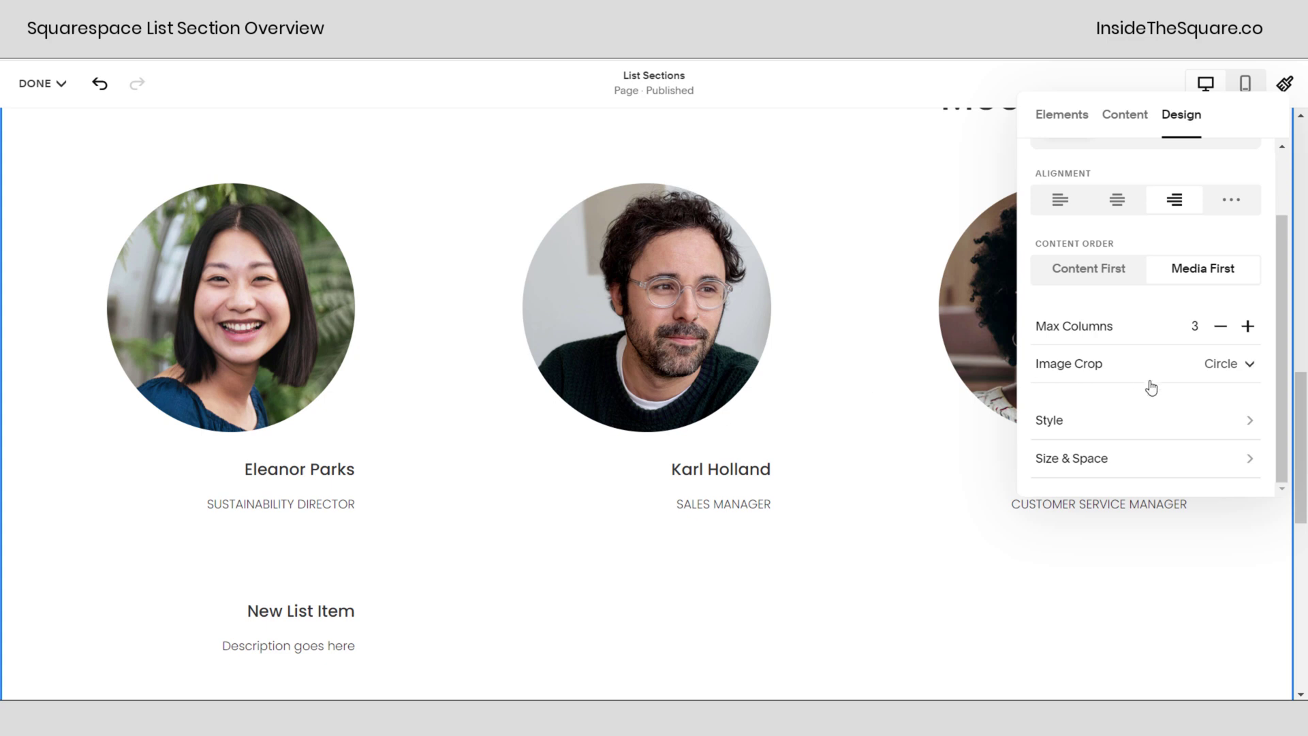
click(1247, 333)
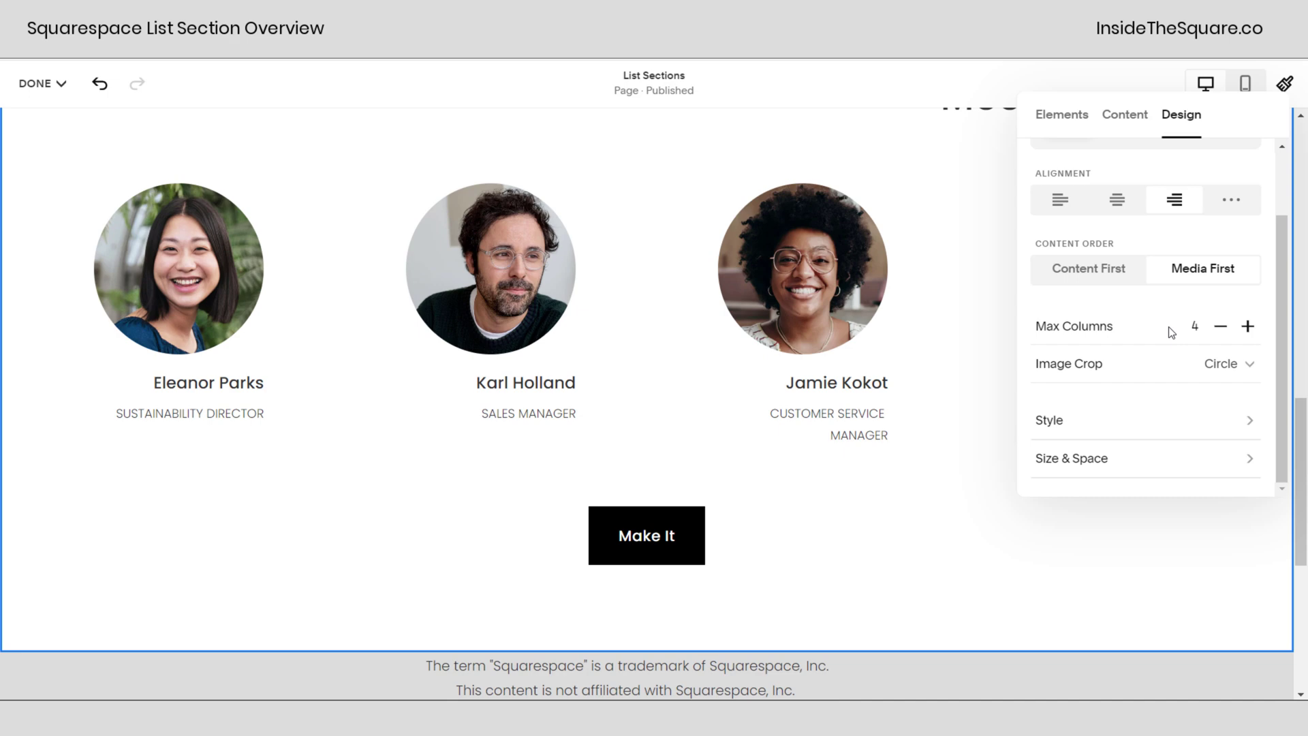
click(1221, 329)
click(1220, 330)
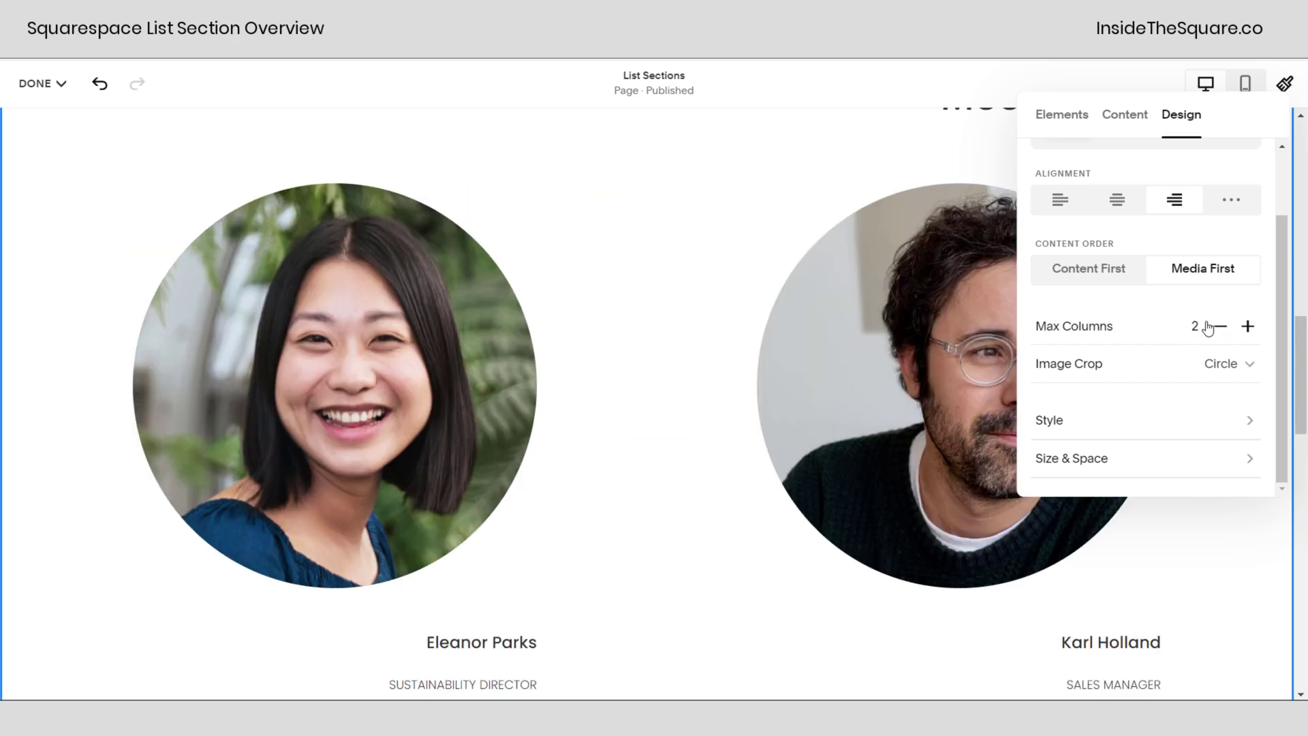
Step: Check the Image Crop options and keep the Circle crop
scroll(776, 447, down, 9)
scroll(823, 483, up, 7)
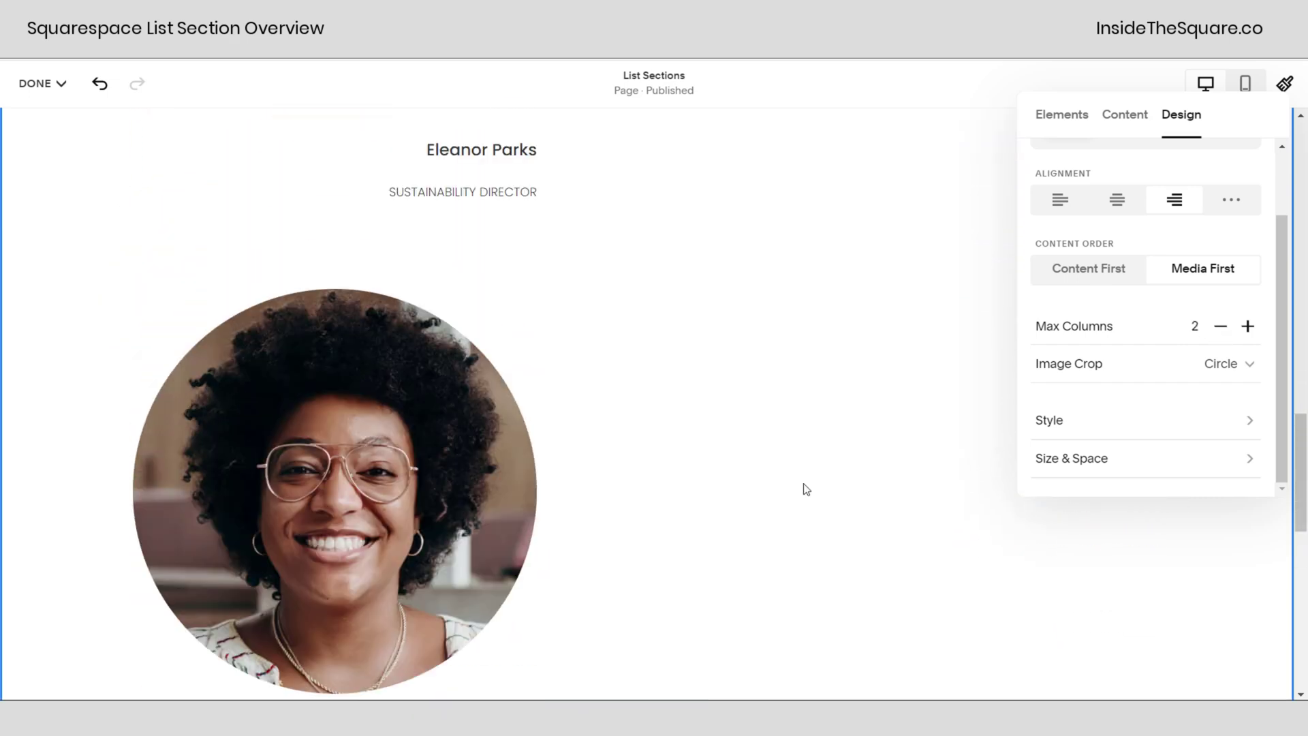
scroll(1099, 444, up, 2)
click(1106, 451)
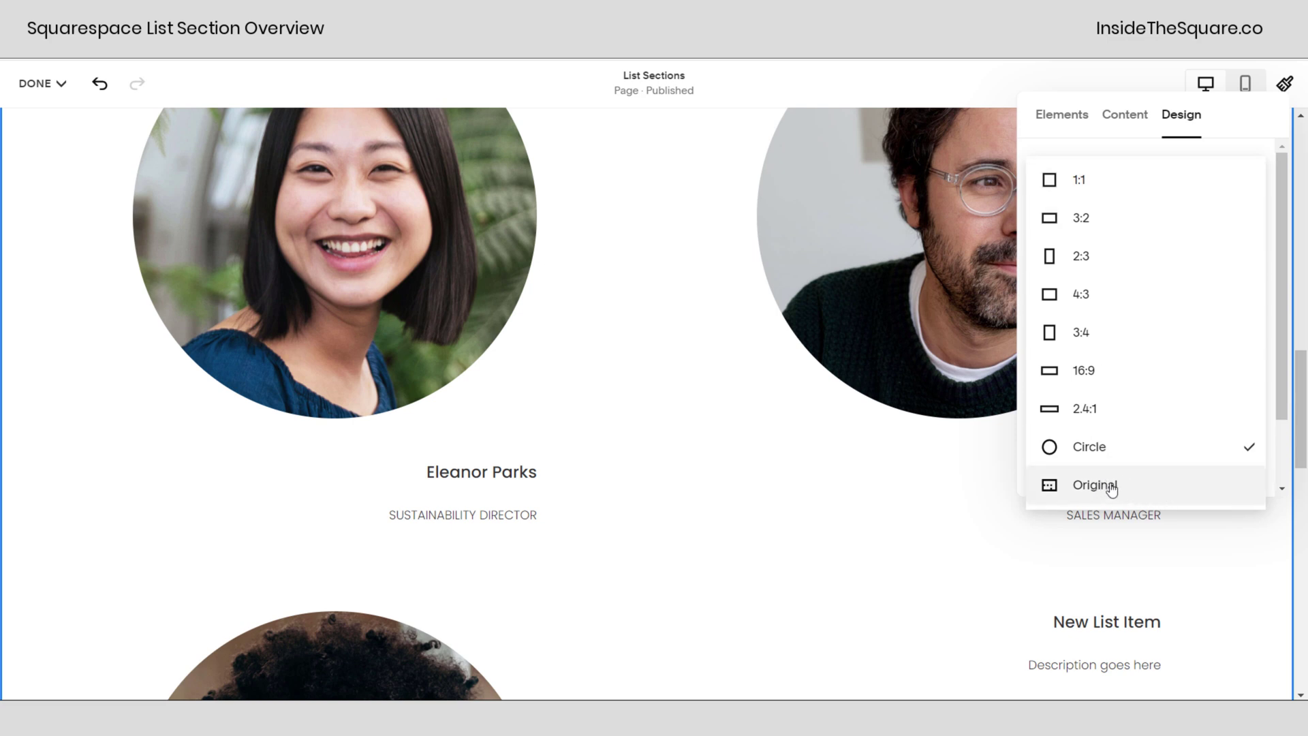
click(1274, 320)
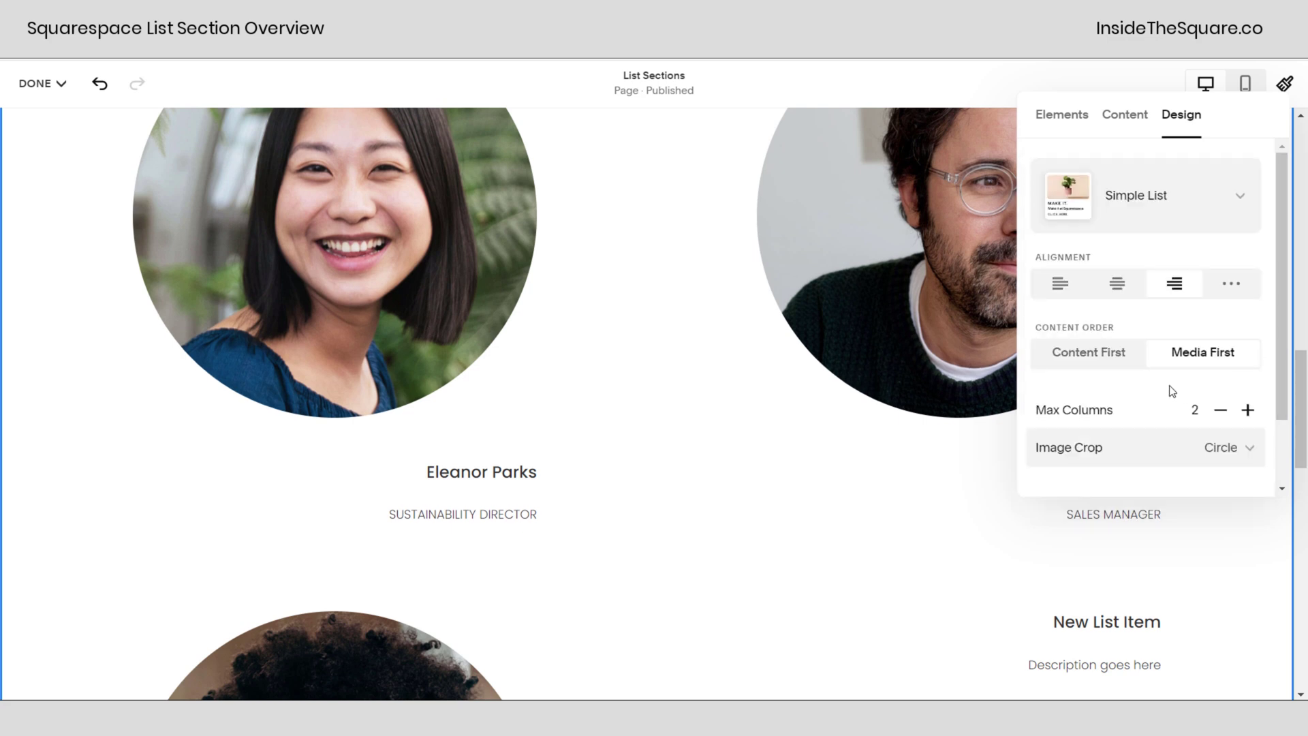
Step: In the list's Style settings, try text sizes M and L, then set S
scroll(1145, 394, down, 1)
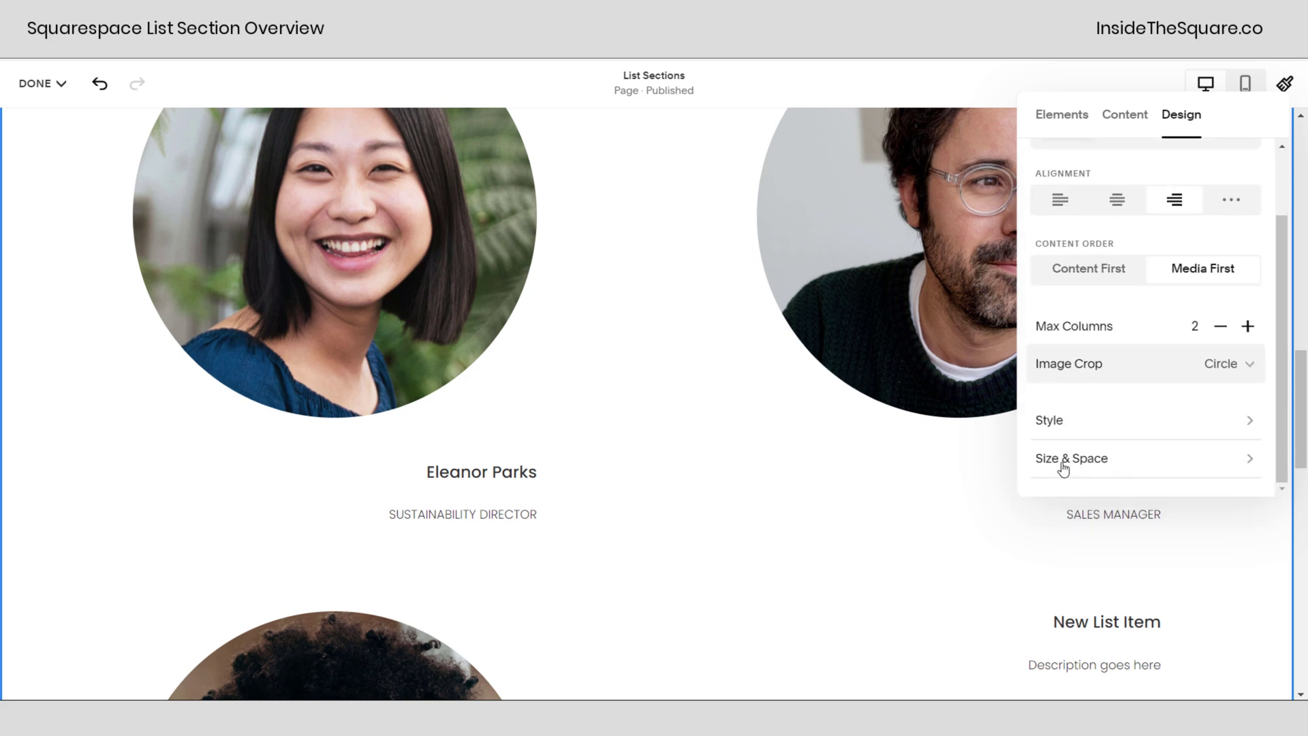
click(1088, 422)
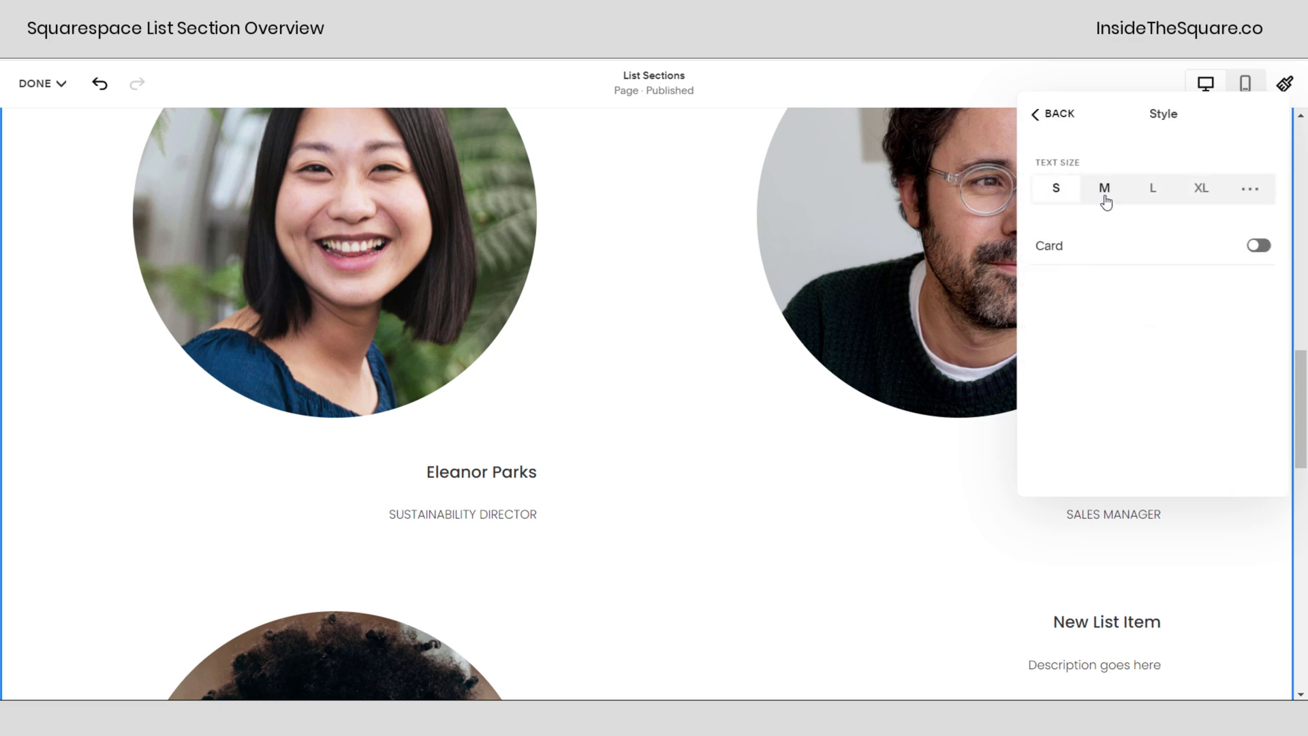
click(1105, 198)
click(1153, 190)
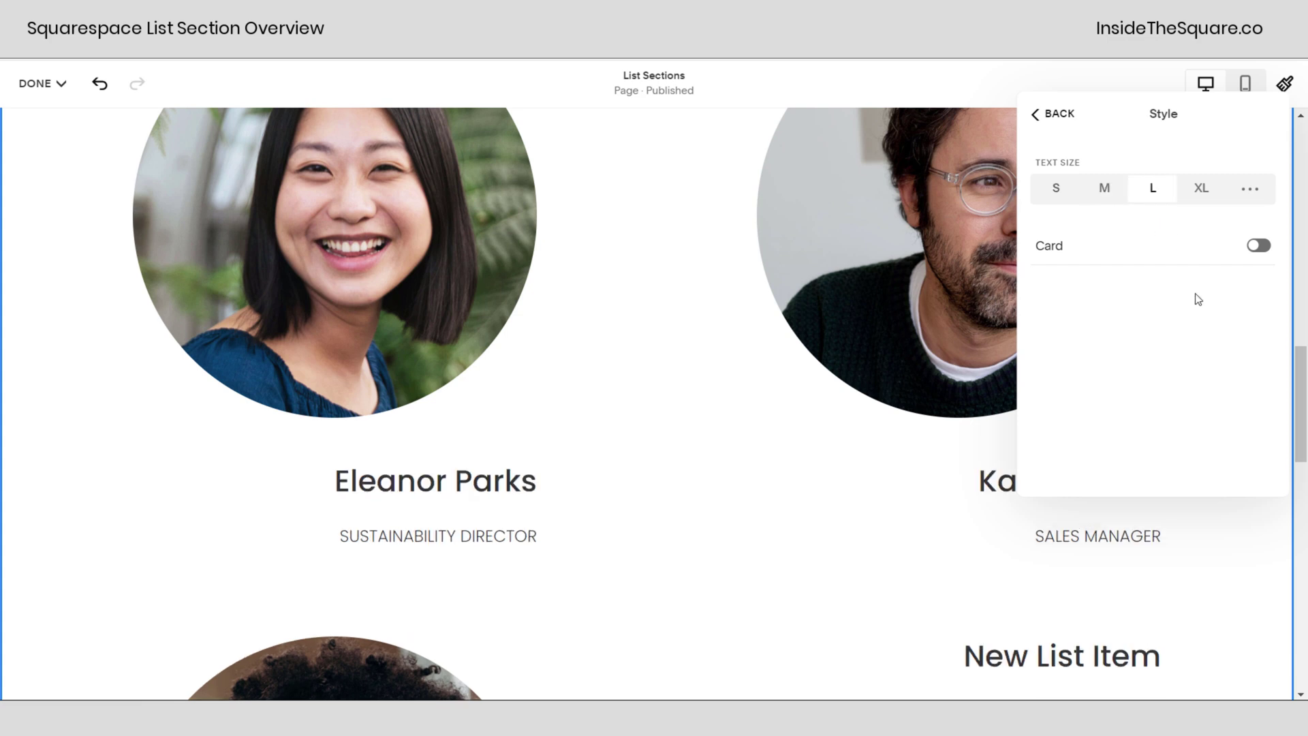
click(1045, 190)
Step: Turn on the Card background for each team item and review its 20px padding
click(1184, 246)
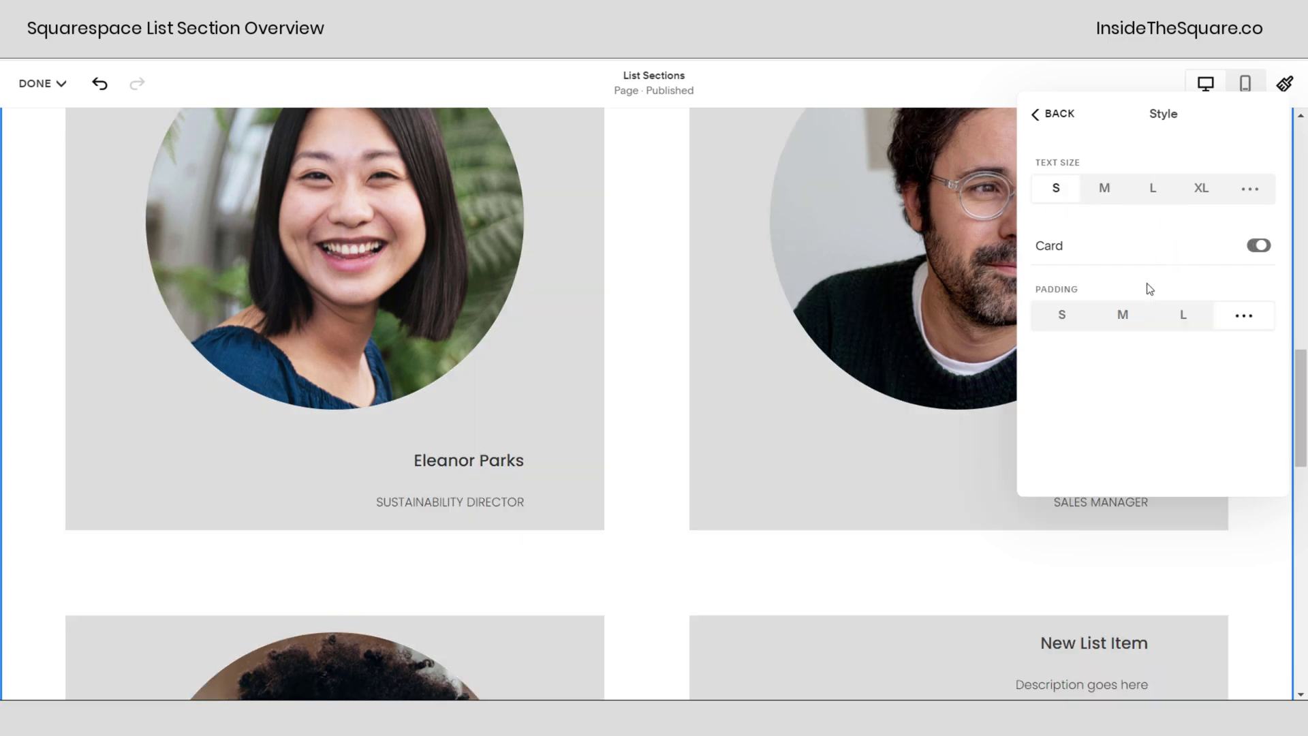
scroll(1152, 262, down, 2)
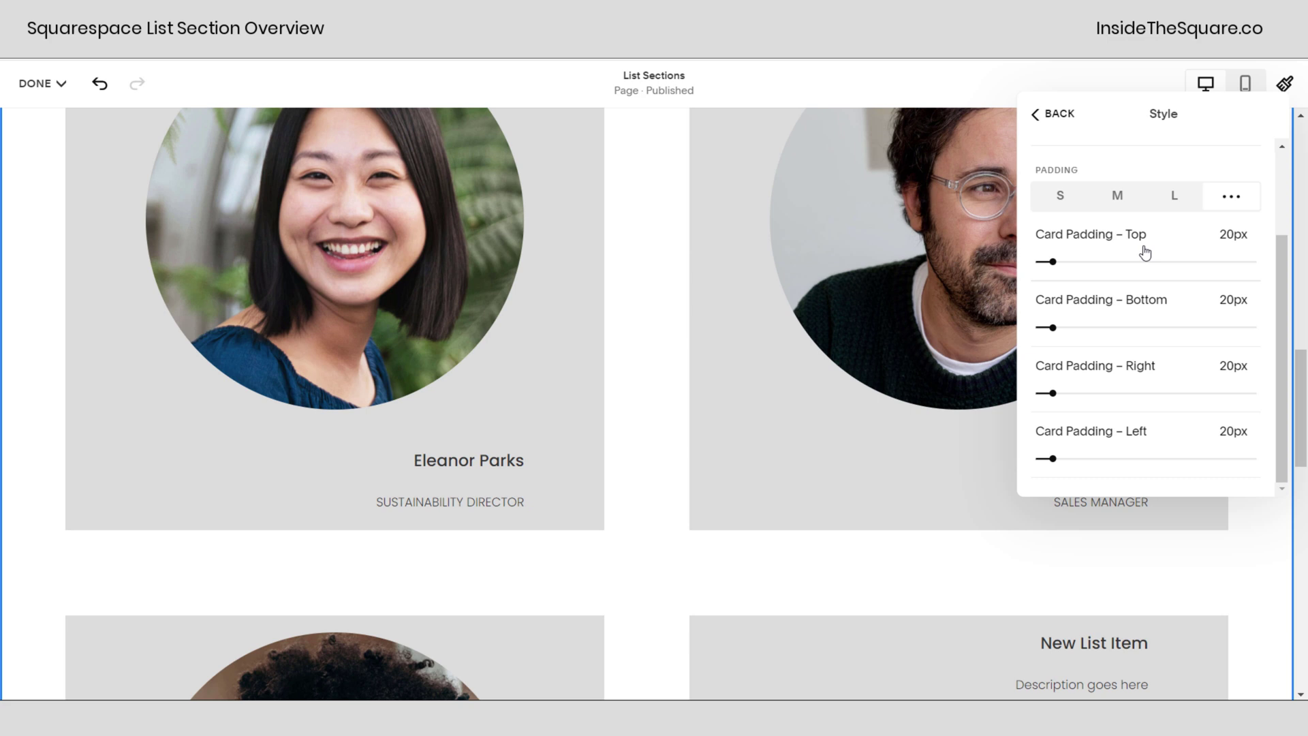
scroll(1137, 326, up, 1)
scroll(1136, 325, up, 2)
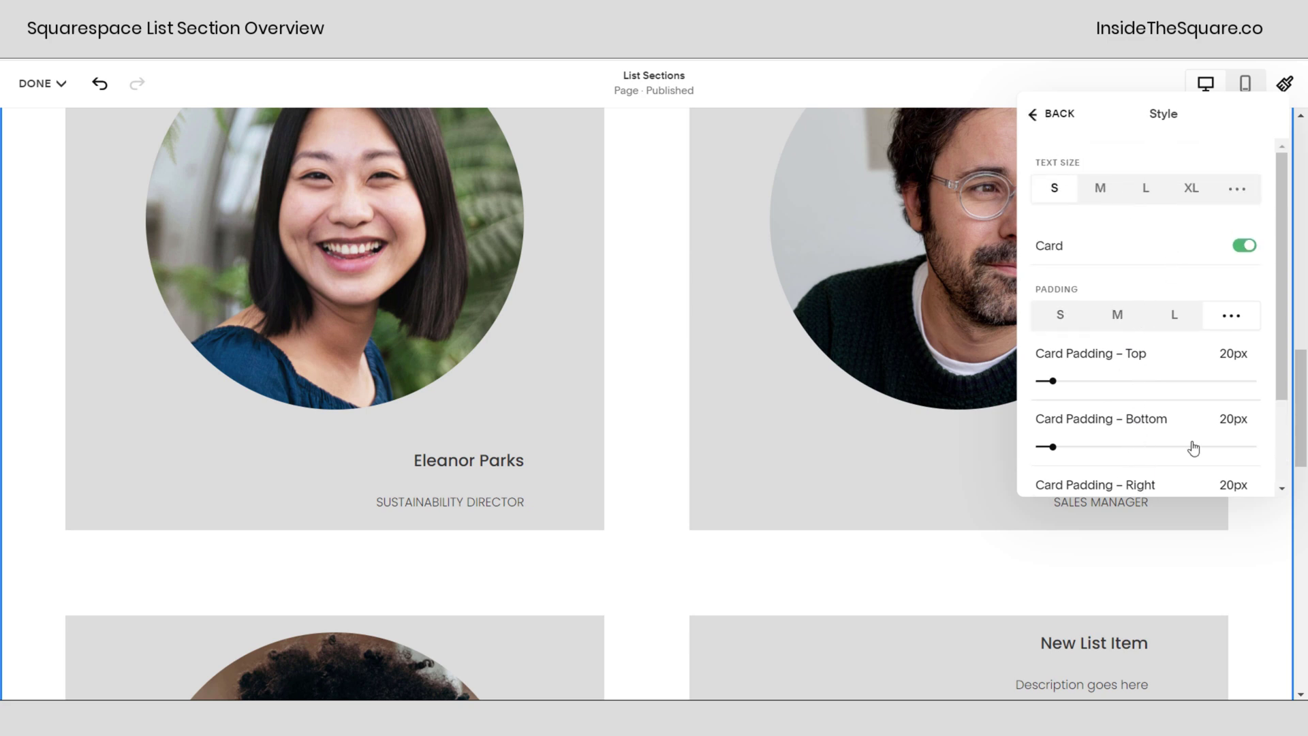
Step: In Size & Space, compare Full and Inset layout widths, keeping Inset
click(1055, 118)
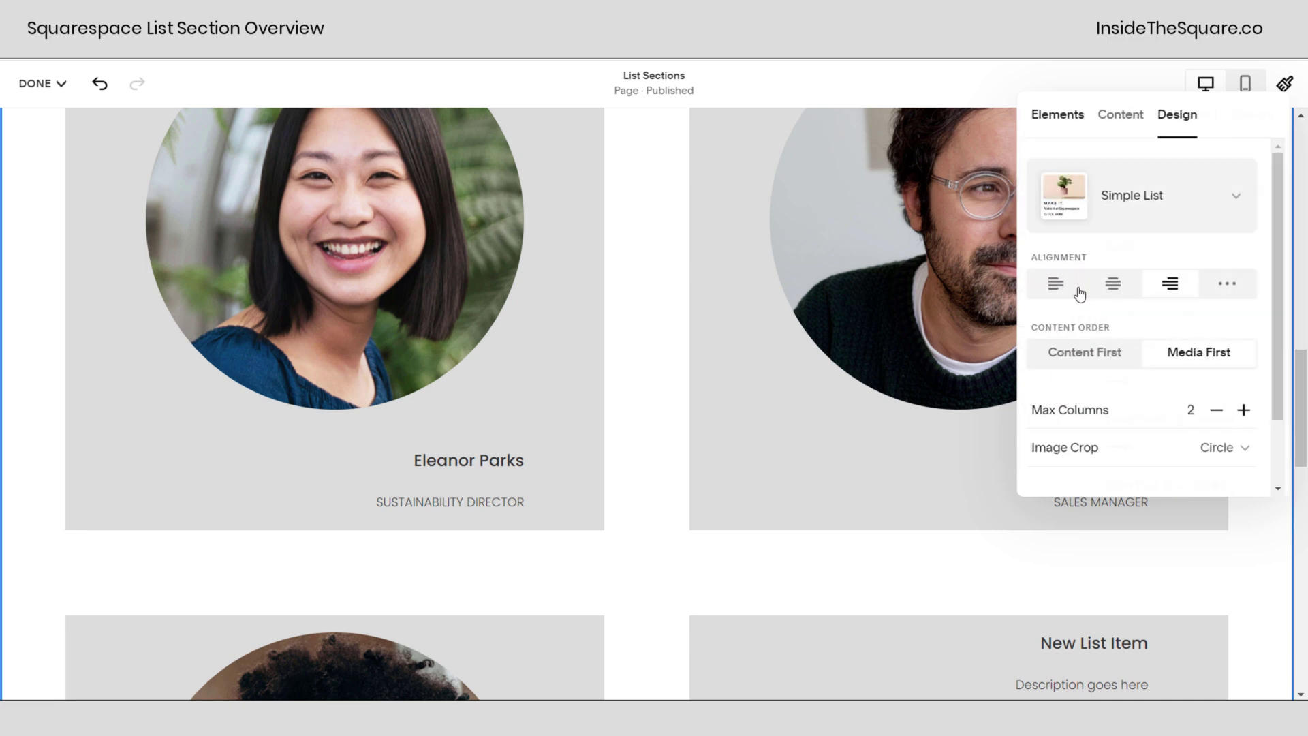
scroll(1117, 354, down, 1)
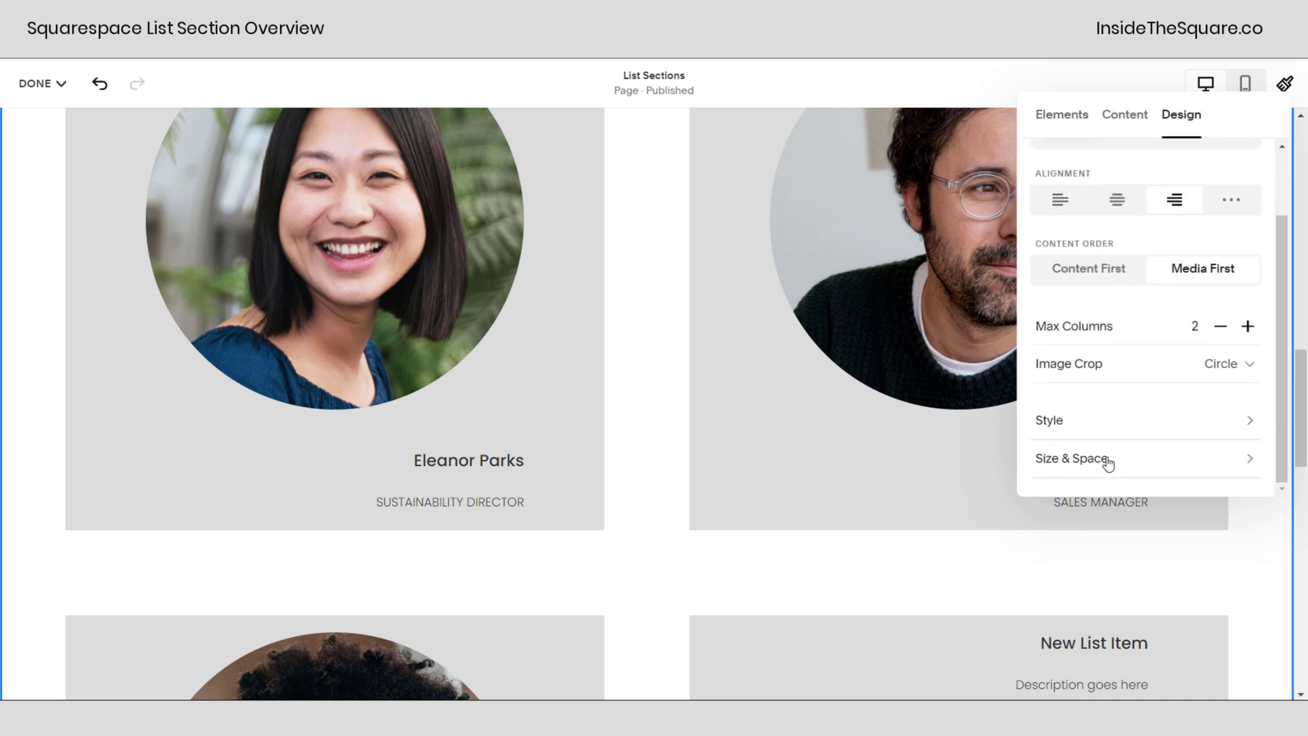
click(1092, 463)
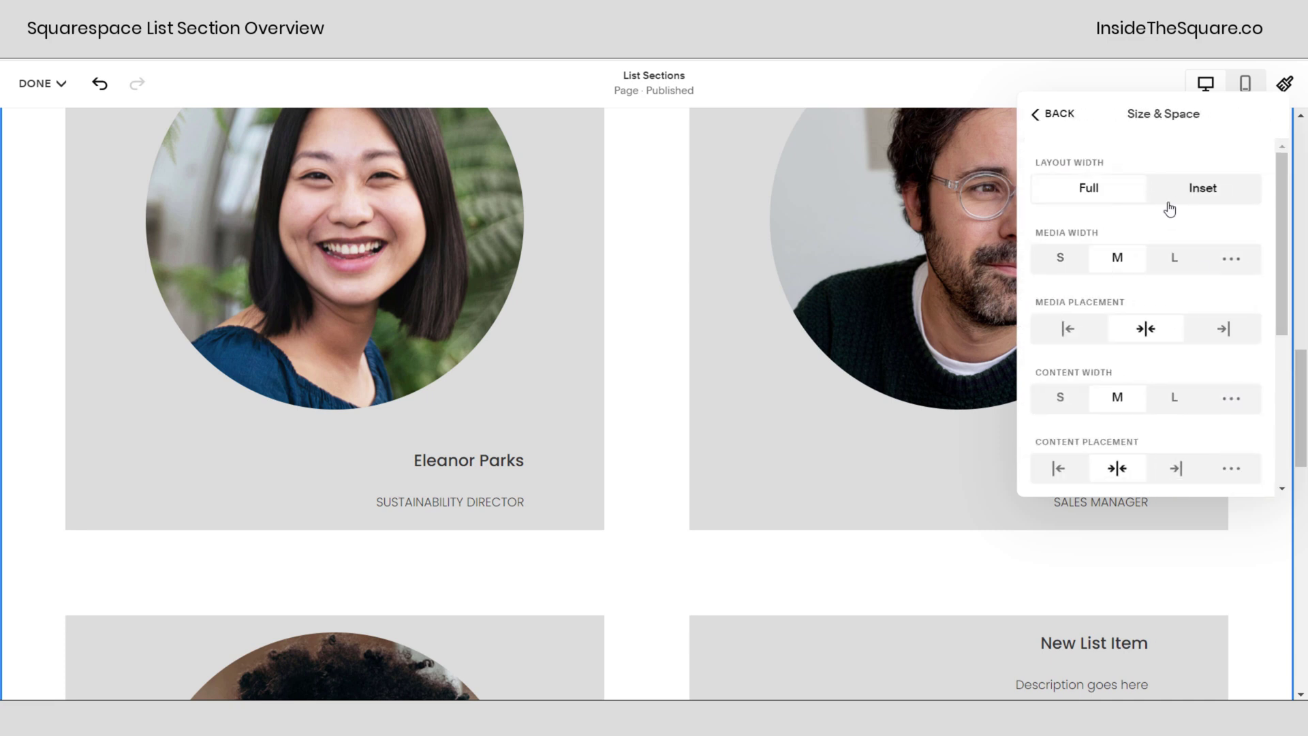
scroll(783, 319, up, 5)
click(1169, 262)
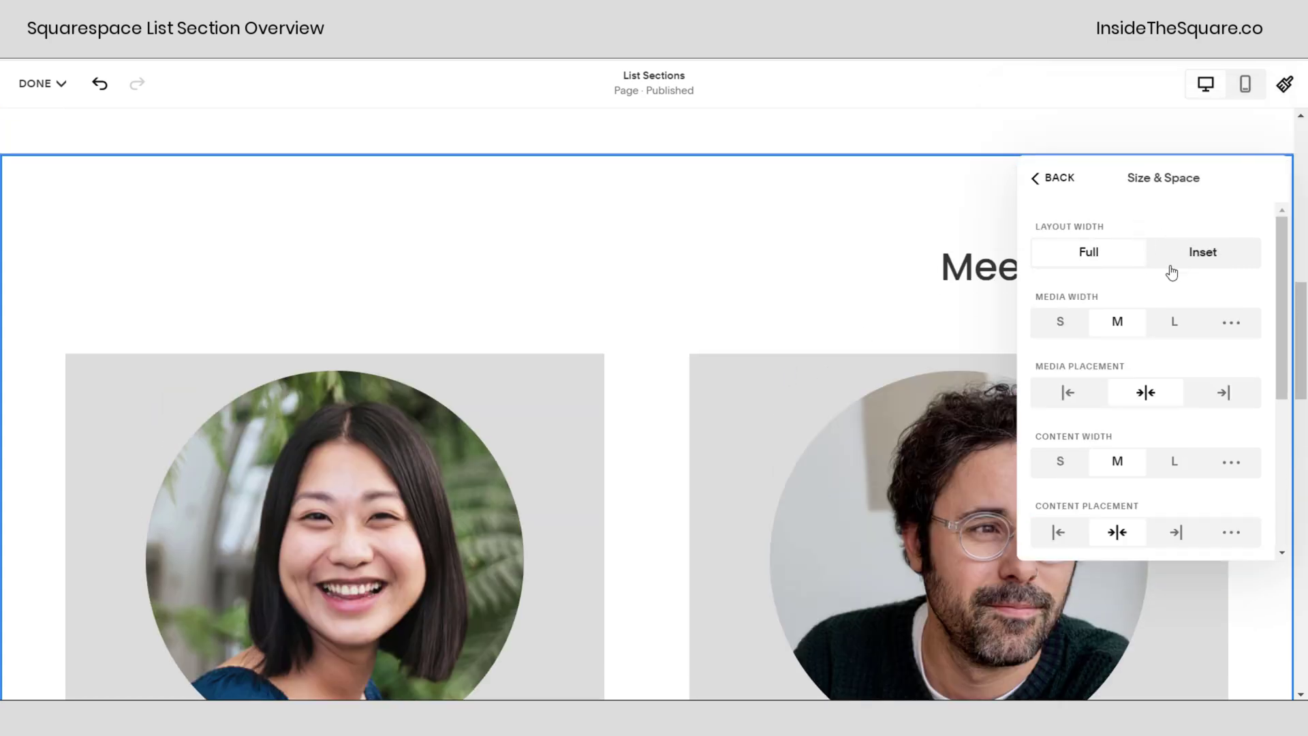
click(1095, 250)
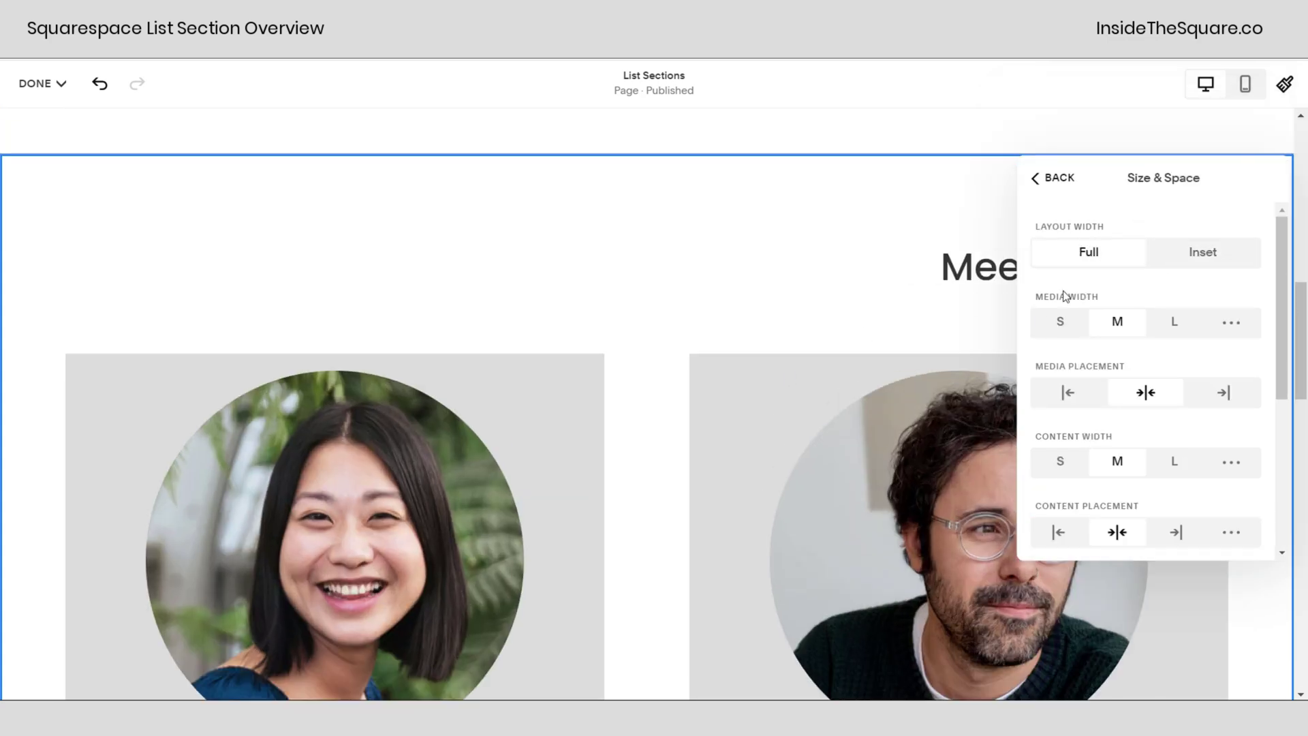
click(1197, 264)
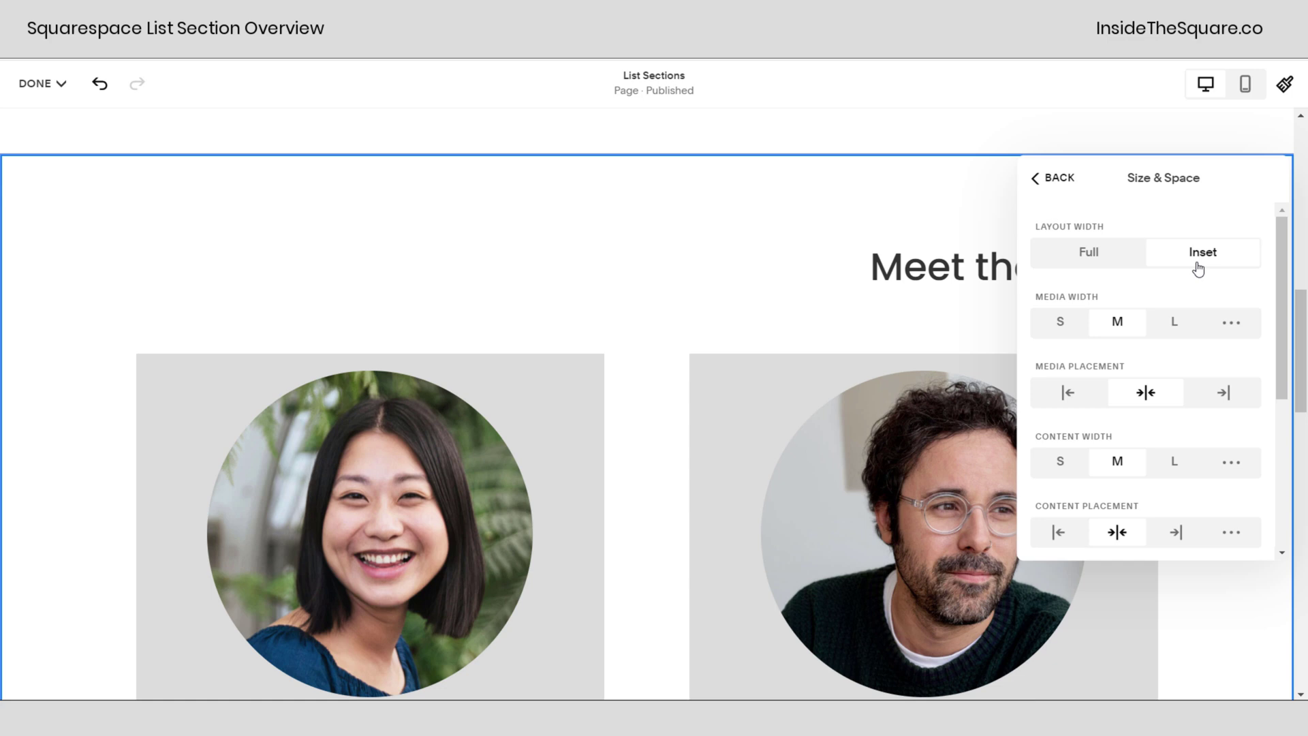
click(1110, 262)
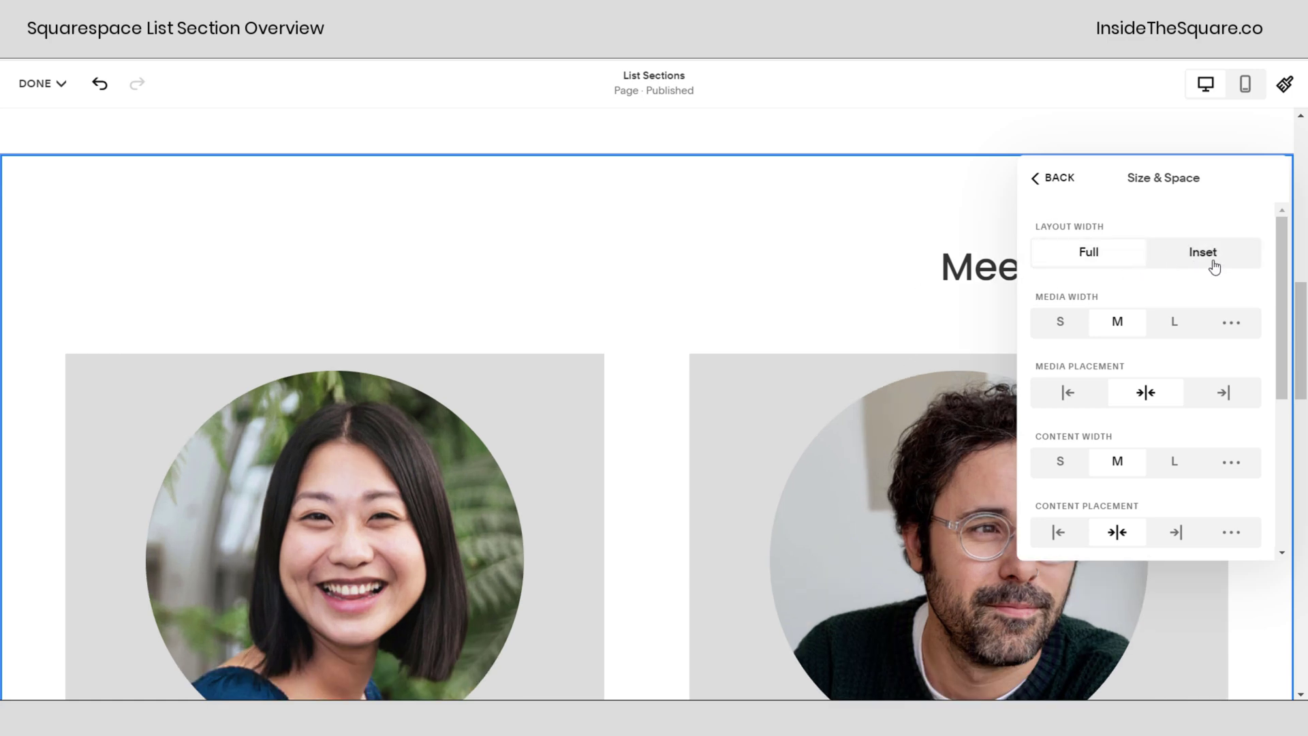
click(1212, 263)
Step: Set Media Width to S and place the photos at the left of each card
scroll(857, 370, down, 3)
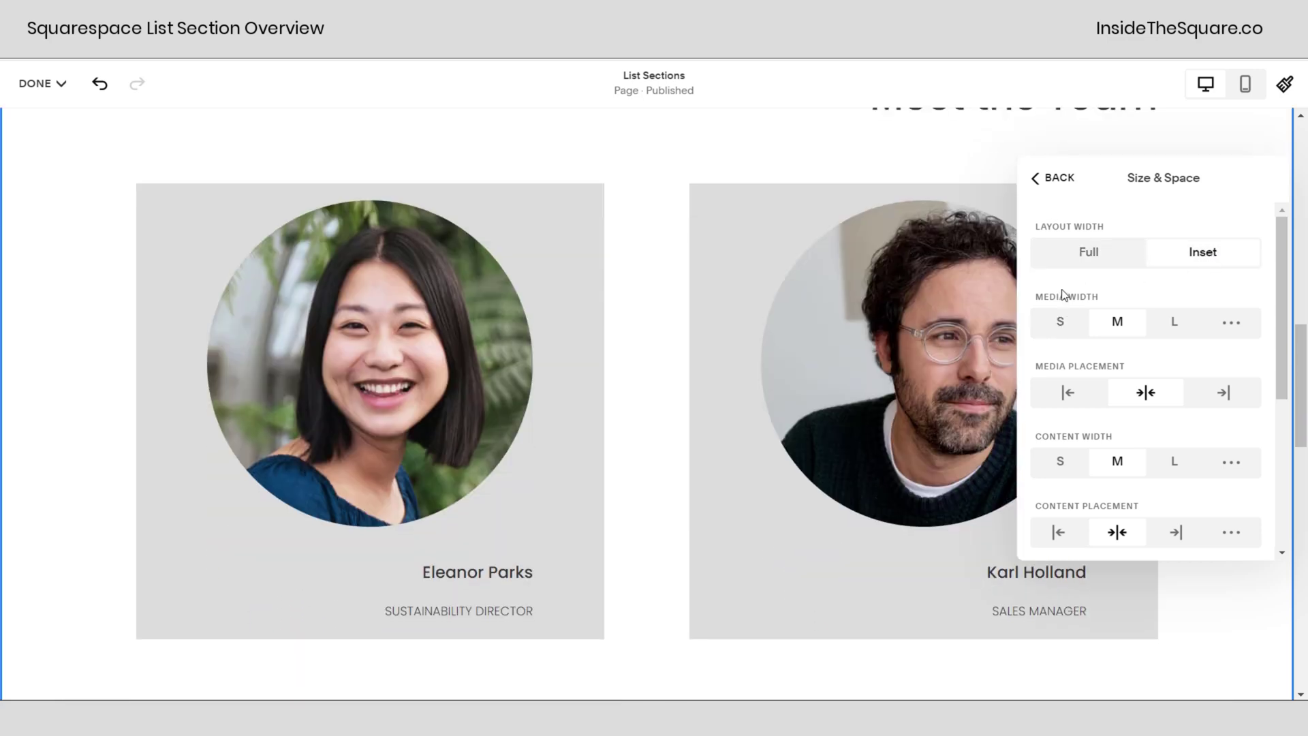
click(1067, 324)
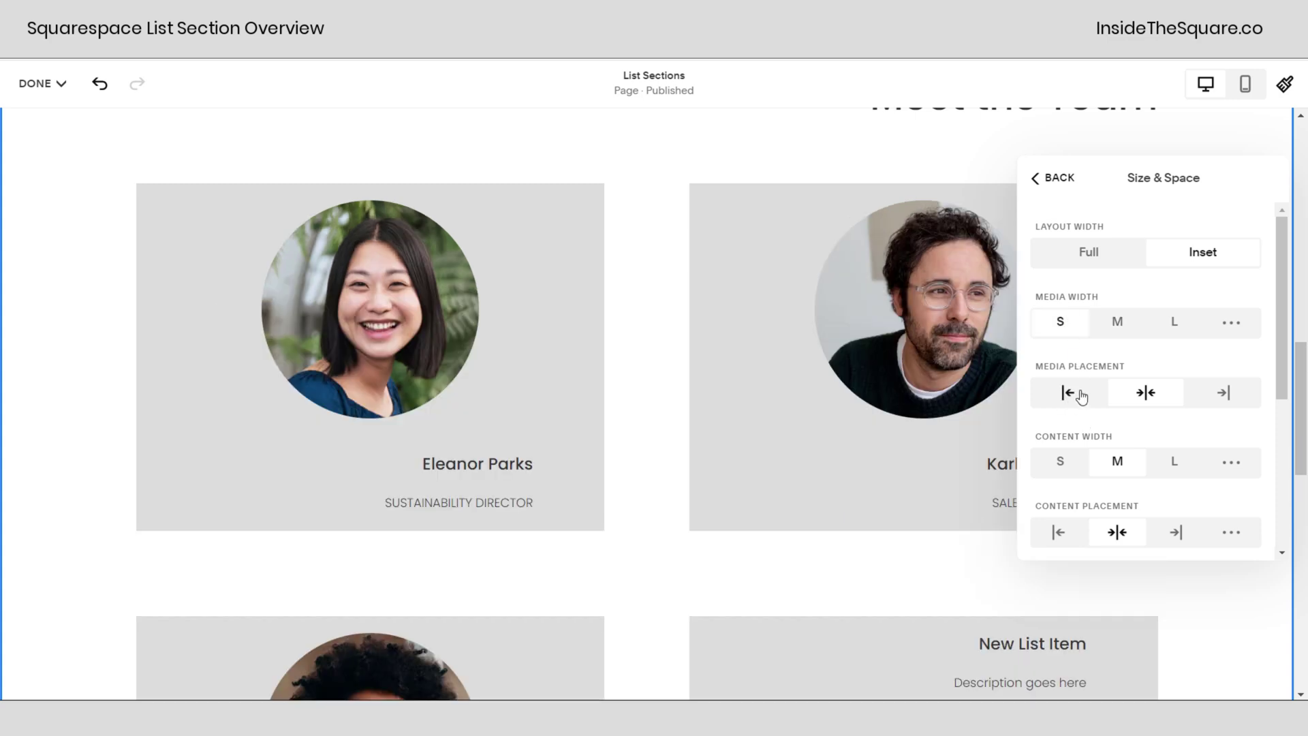
click(1069, 392)
click(1155, 396)
click(1225, 392)
click(1067, 391)
Step: Widen the card text area to Content Width L after trying S and M
scroll(1148, 427, down, 1)
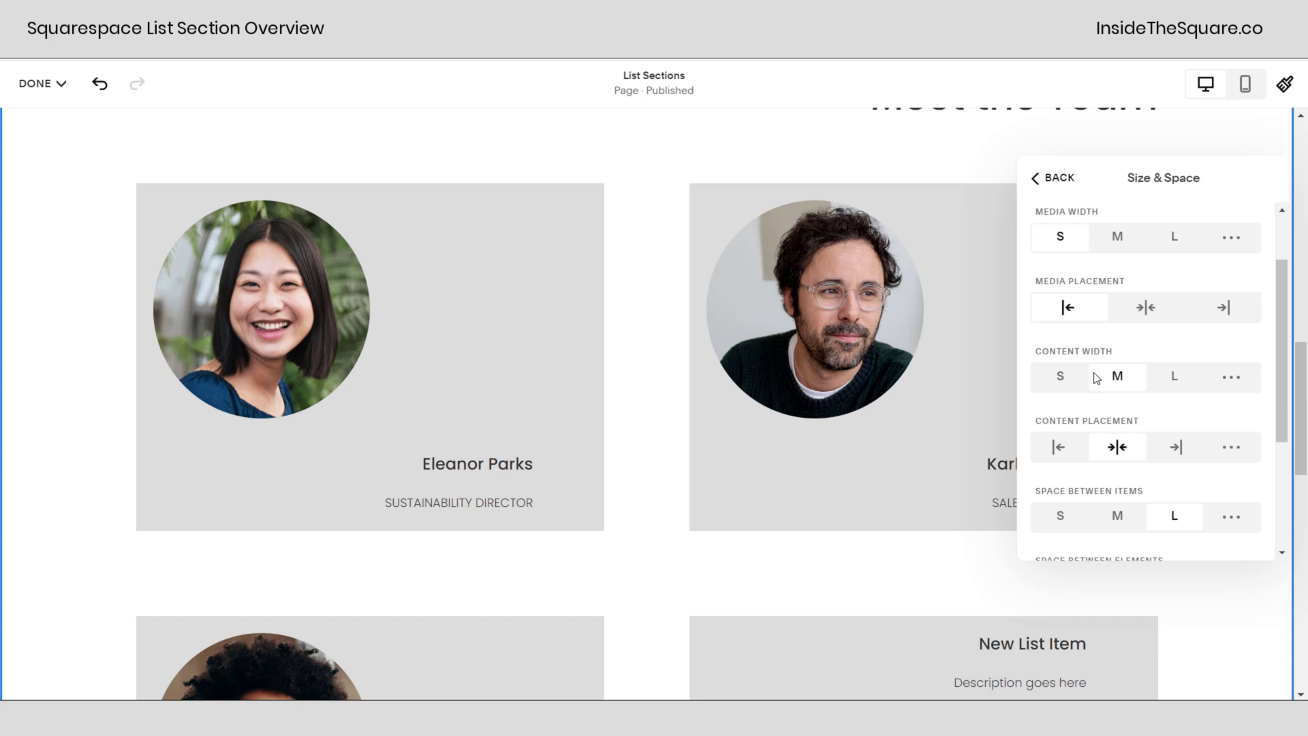
click(1061, 381)
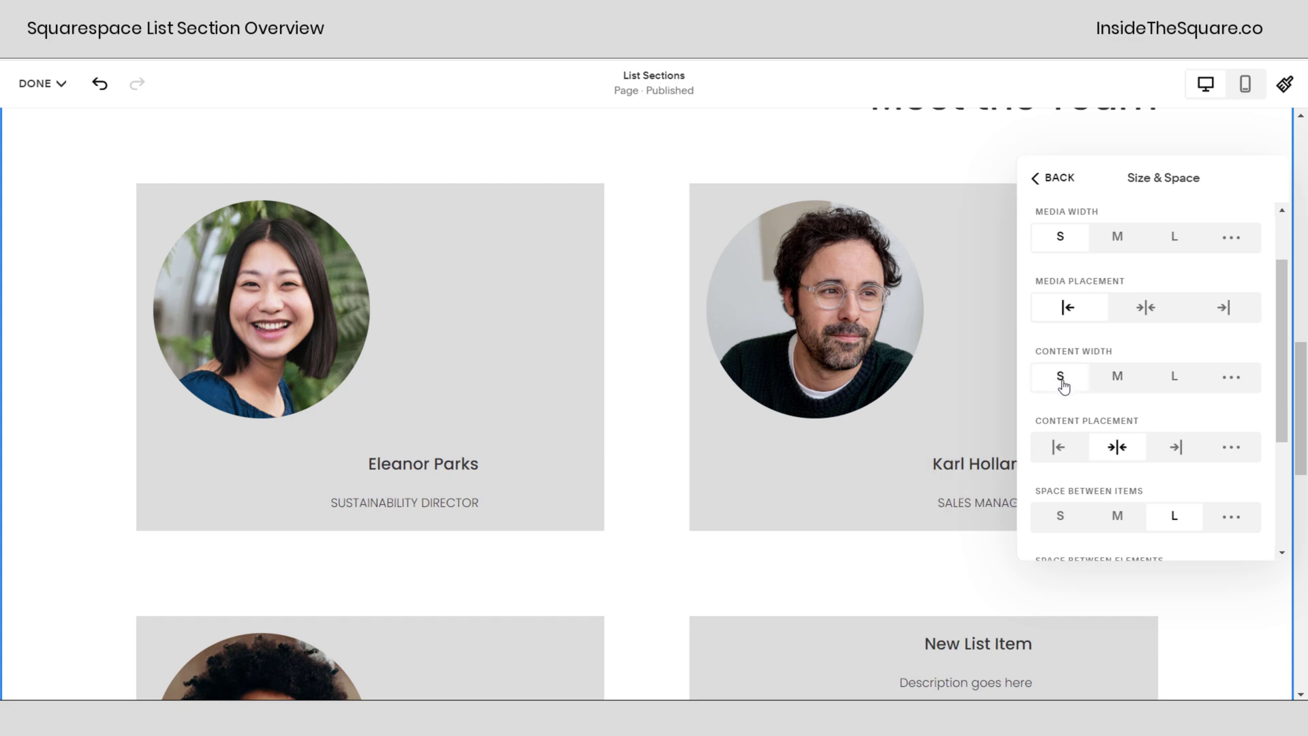
click(1117, 381)
click(1173, 382)
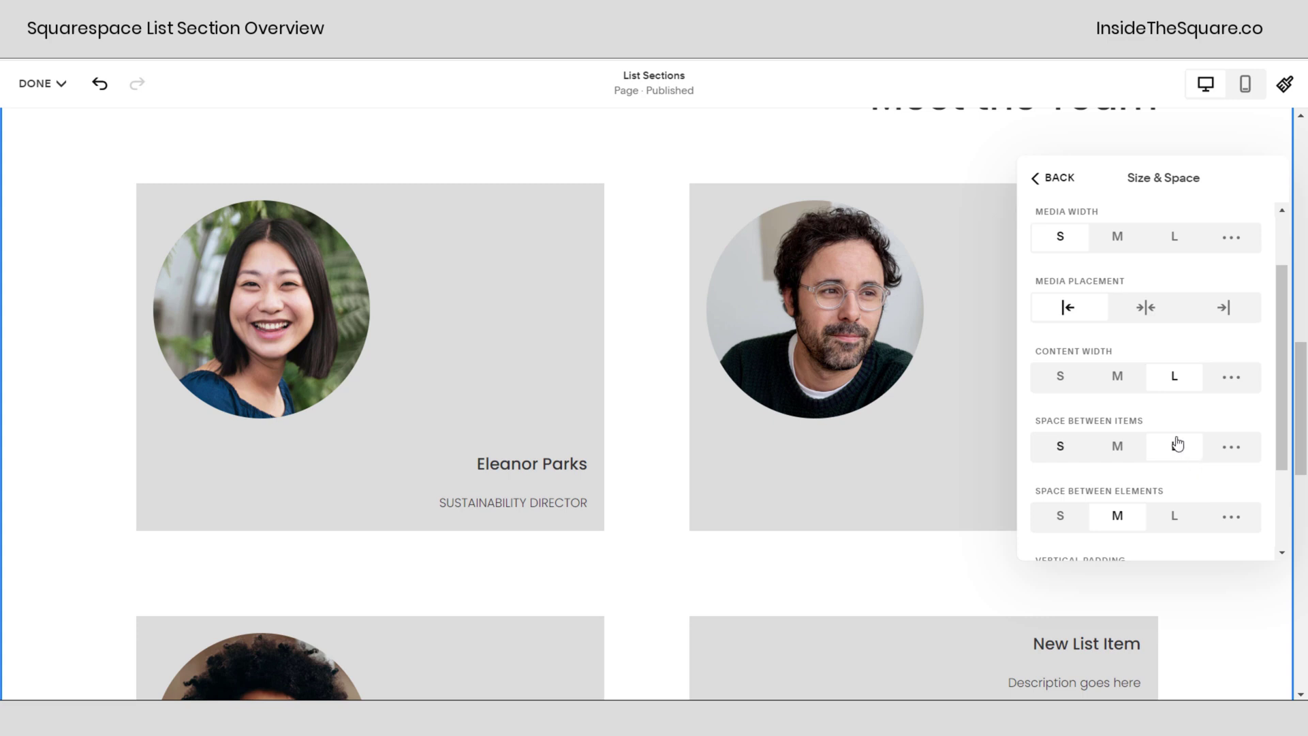
Step: Centre the team photos in their cards, keeping medium spacing between elements
scroll(1173, 443, down, 1)
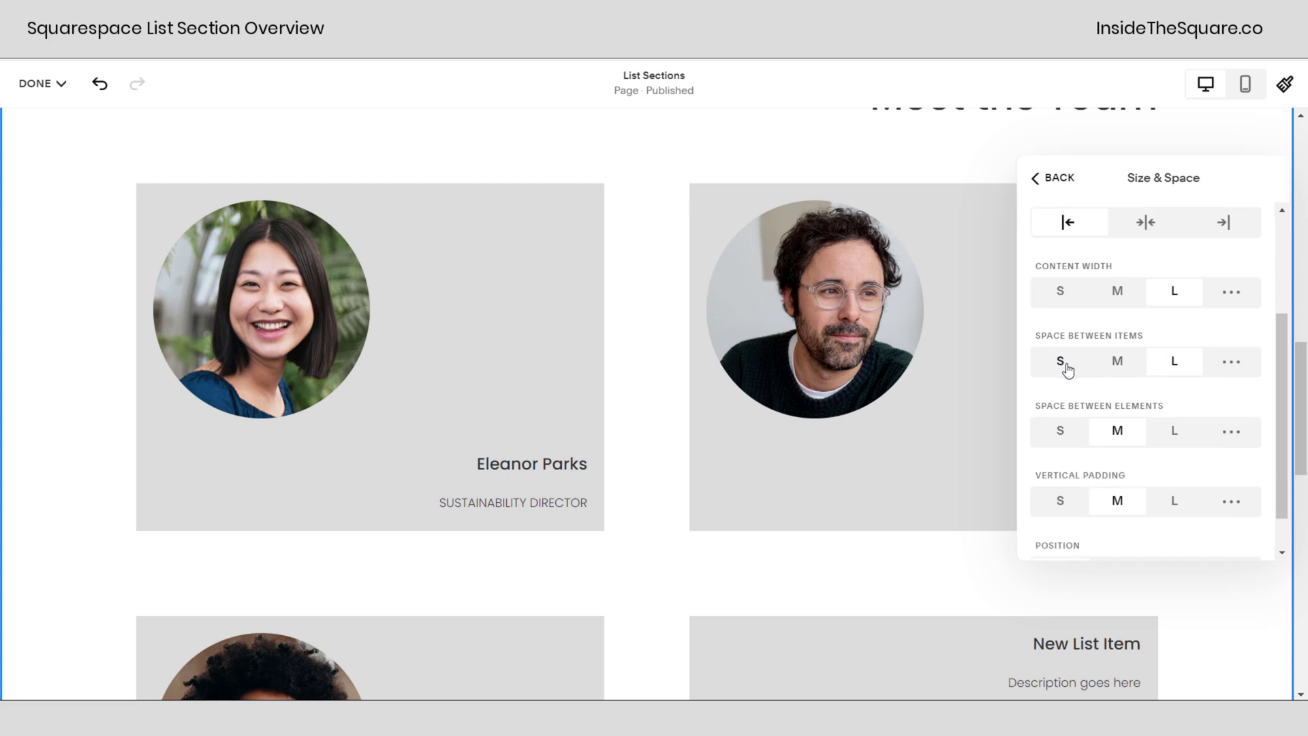
click(1065, 433)
click(1123, 434)
click(1149, 221)
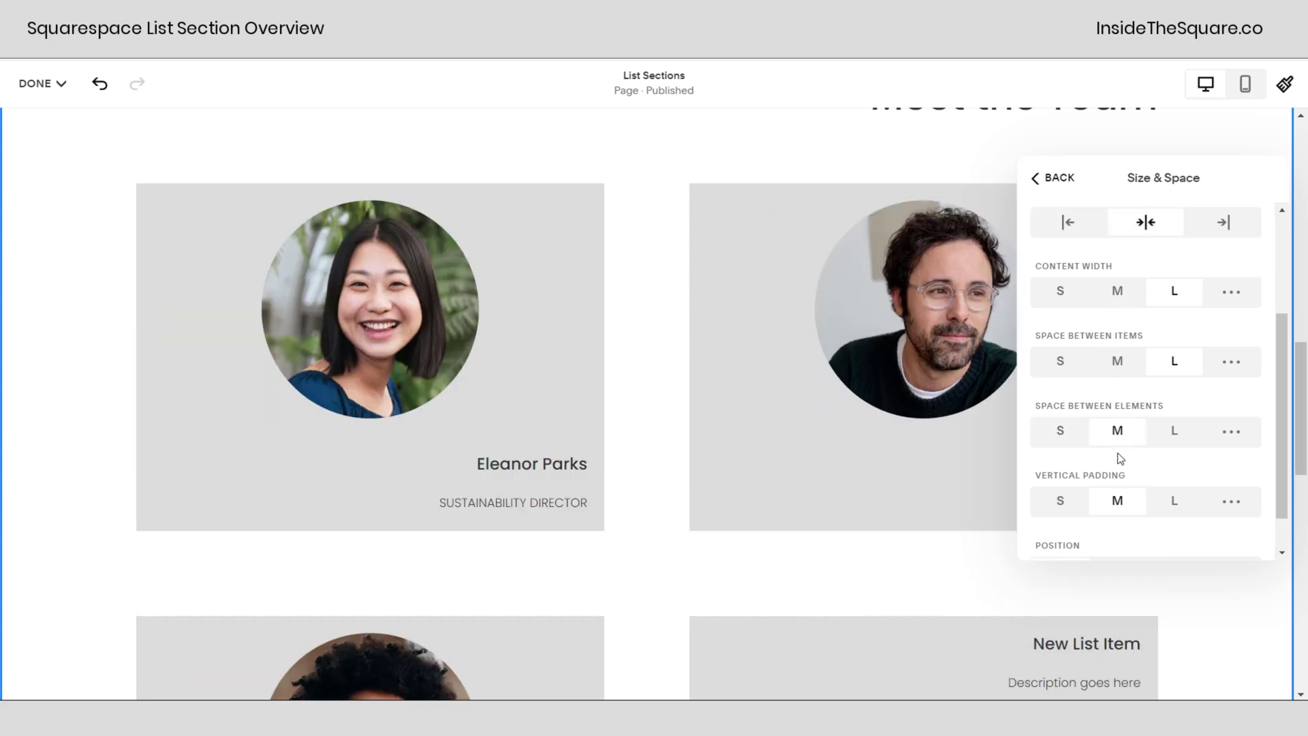
scroll(1148, 480, up, 3)
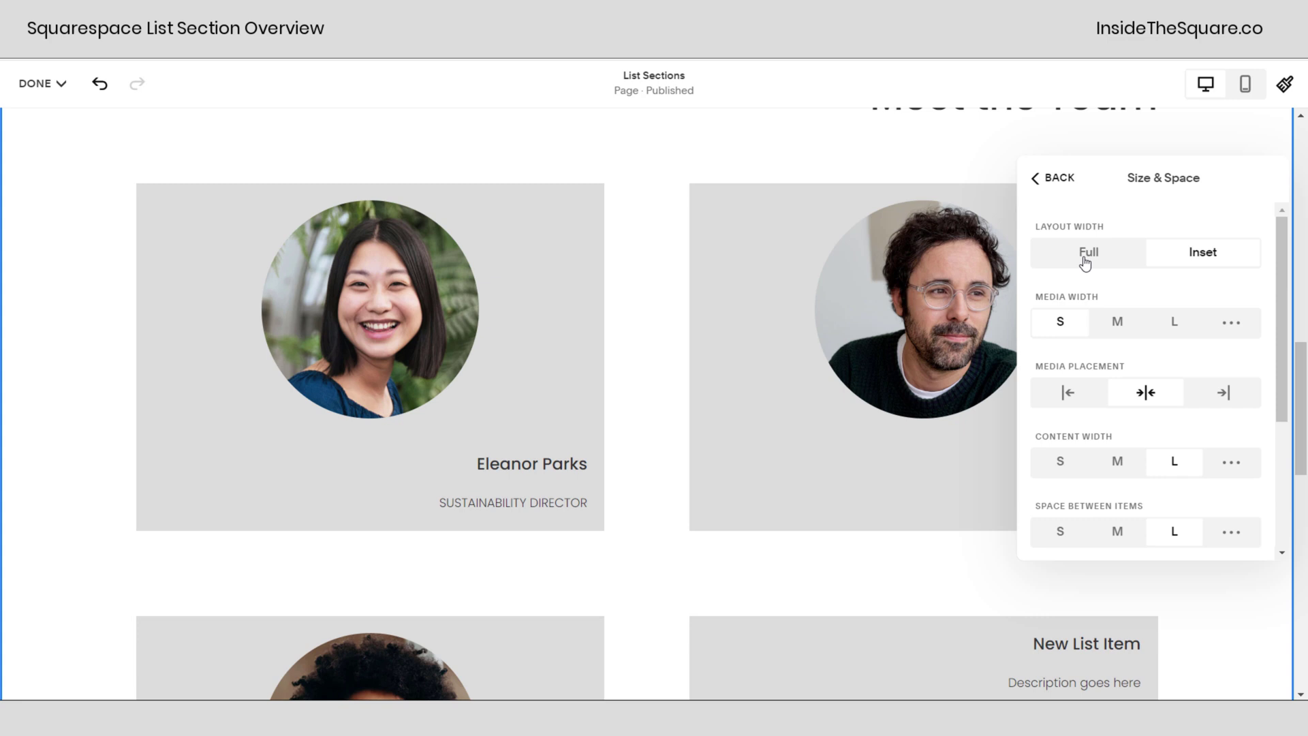
click(1039, 179)
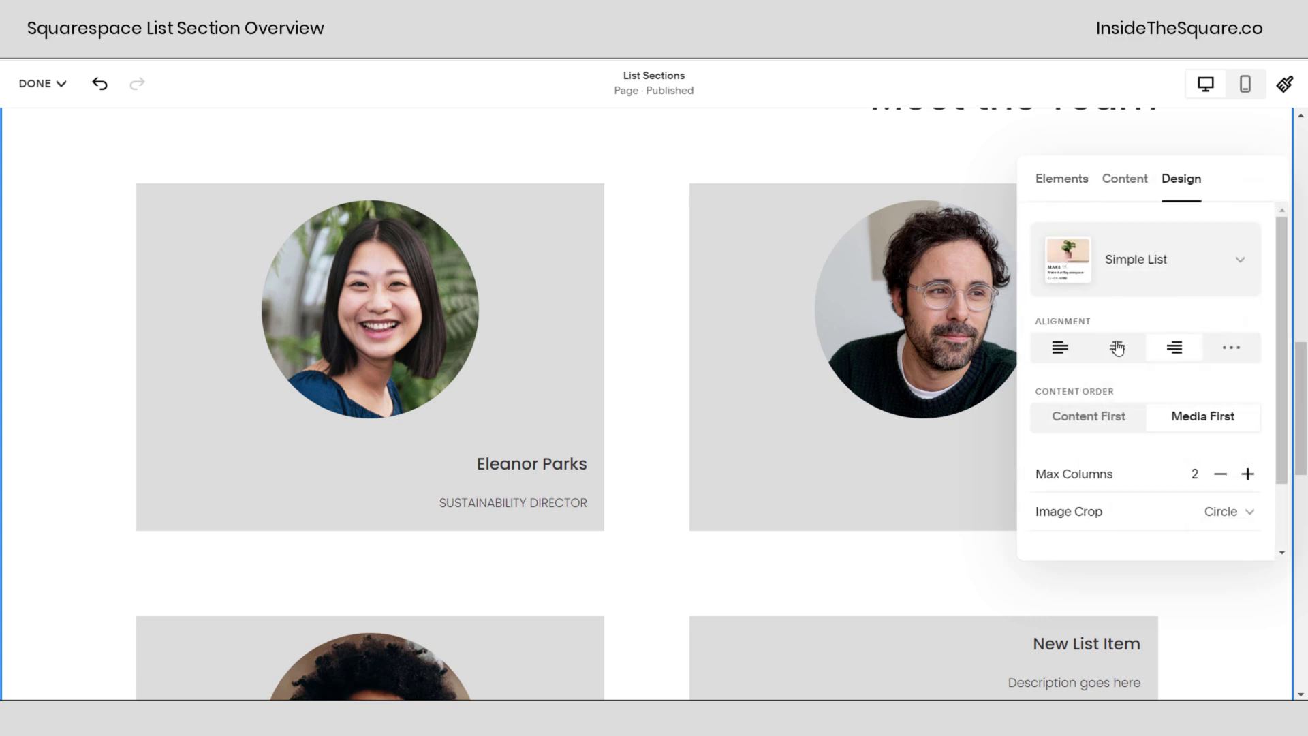
Step: Centre-align the names and titles, and try a smaller then larger gap between cards
click(1117, 348)
scroll(1104, 572, down, 5)
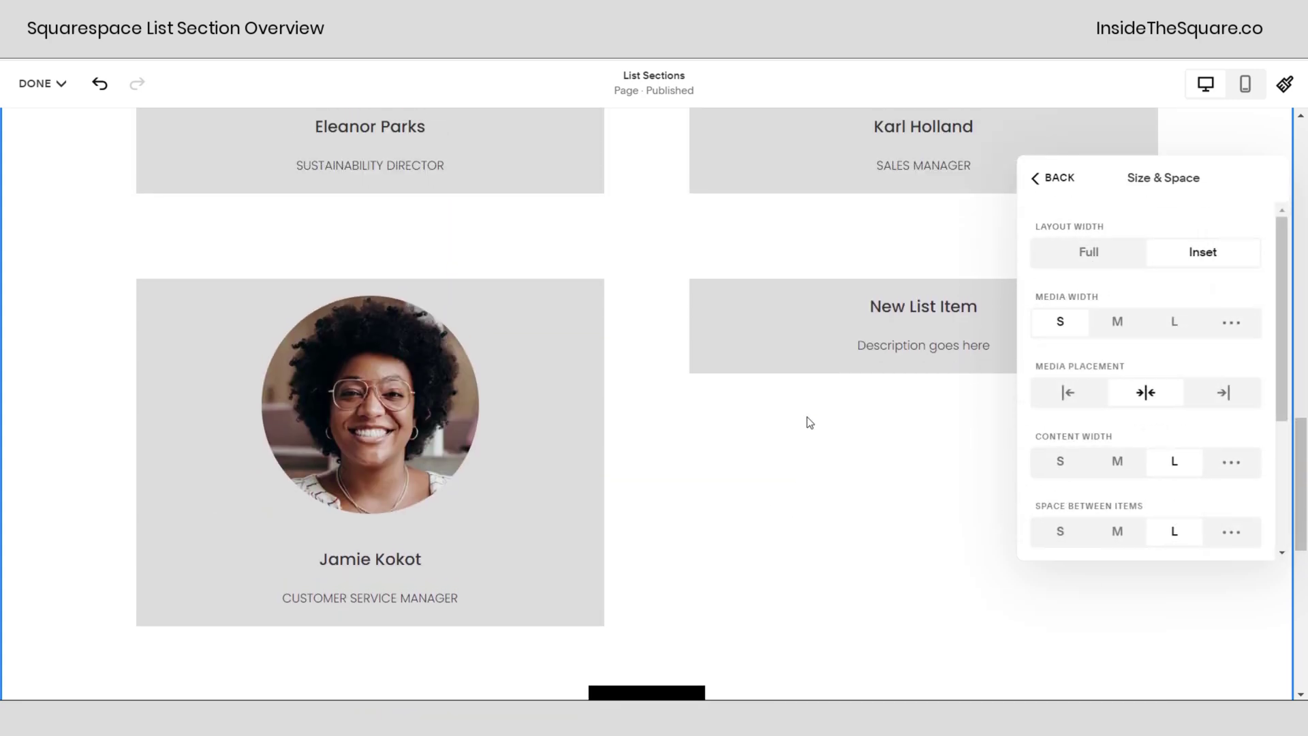
scroll(807, 421, up, 5)
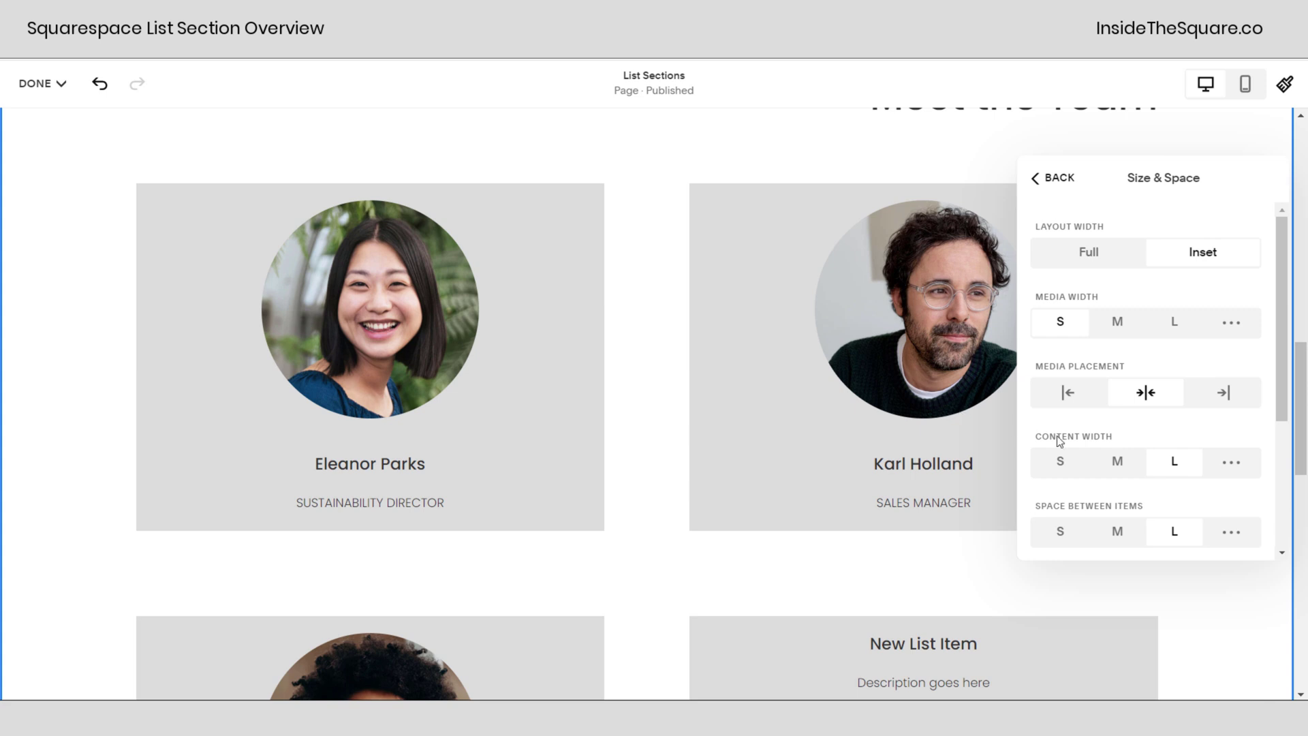
scroll(1159, 427, down, 3)
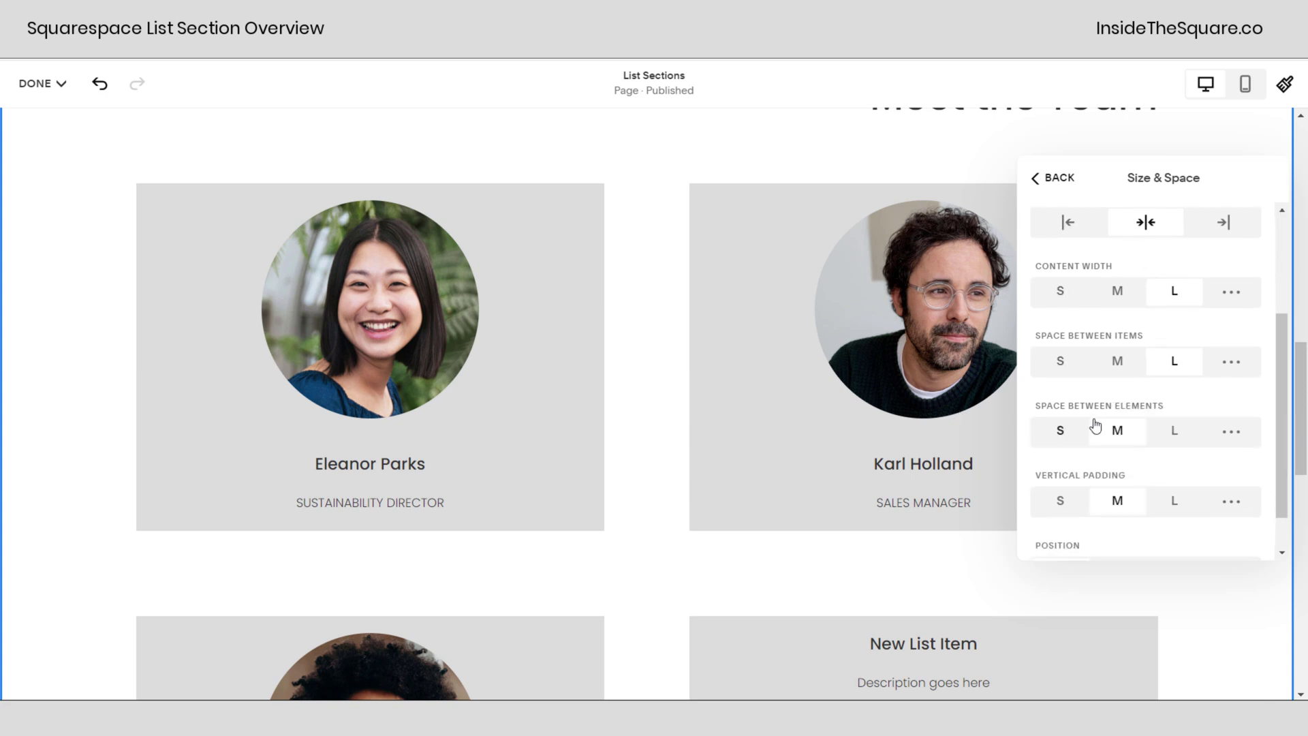
click(1117, 361)
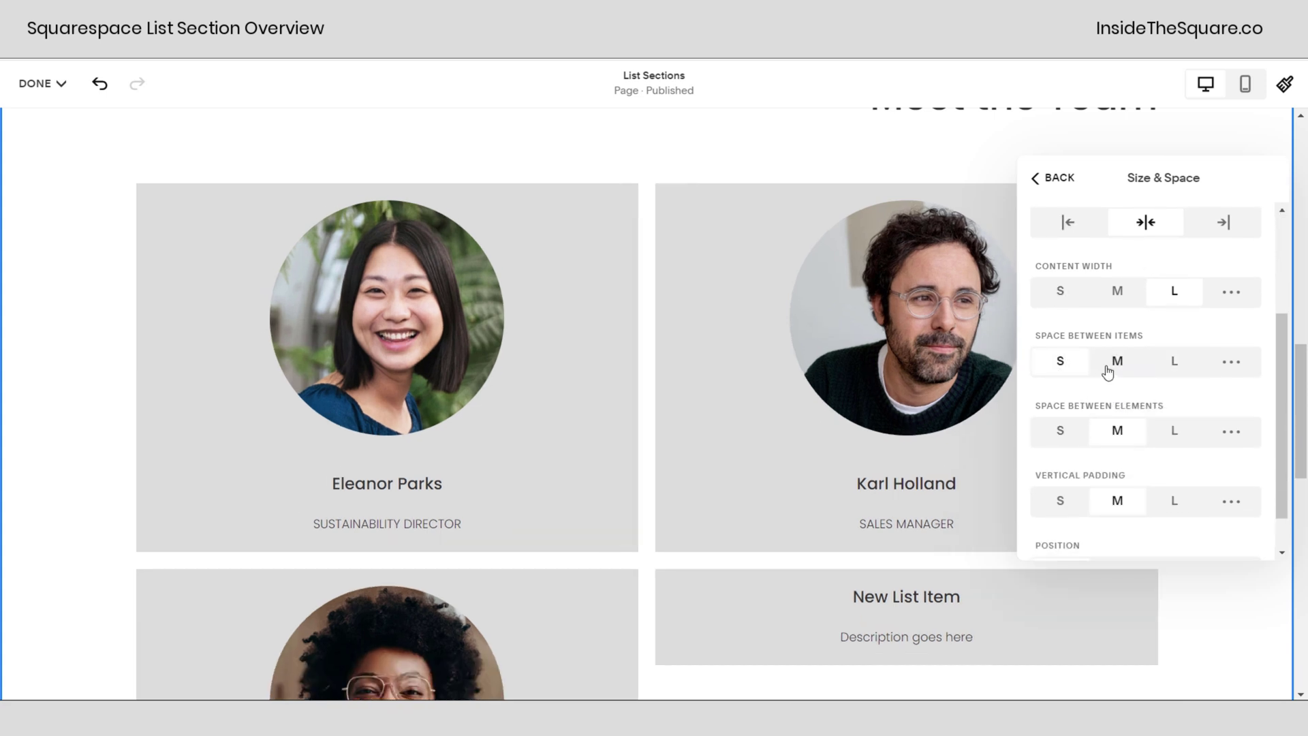
click(1174, 366)
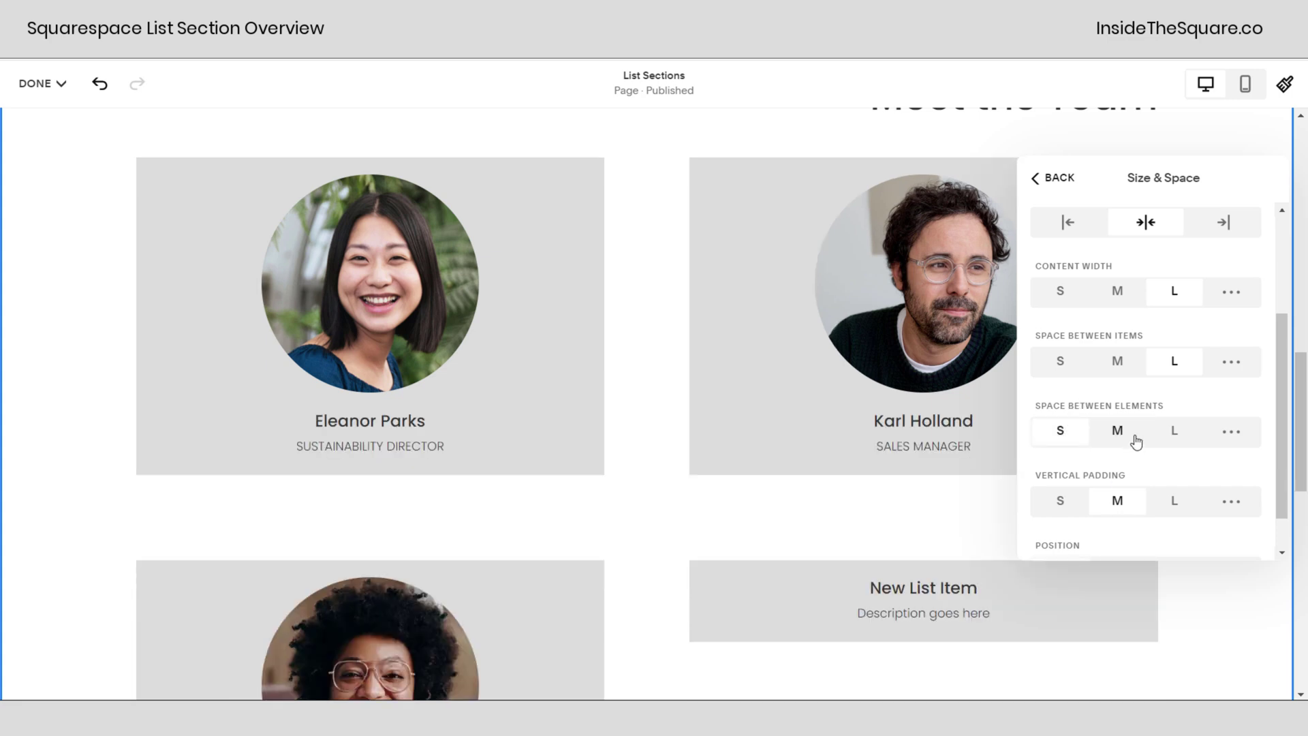
Step: Cycle Space Between Elements through L, S, M and L, ending on S
click(1189, 441)
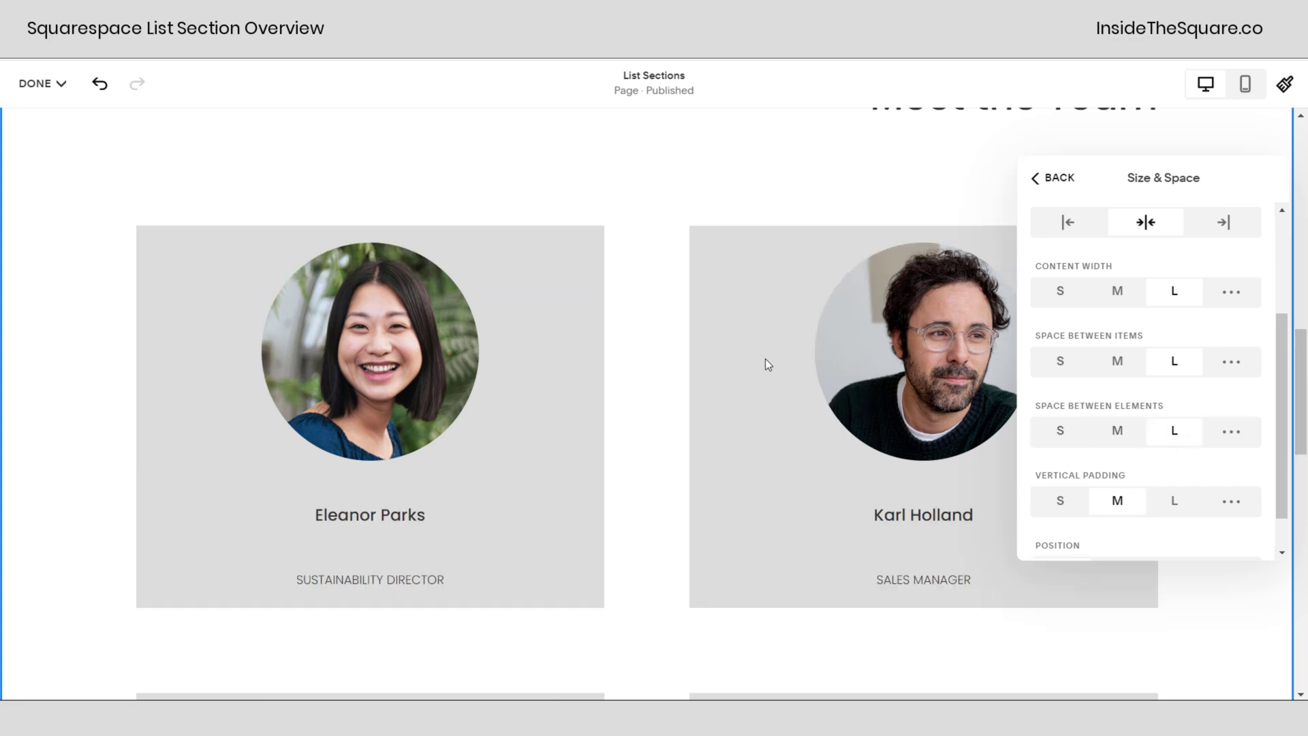
click(1064, 436)
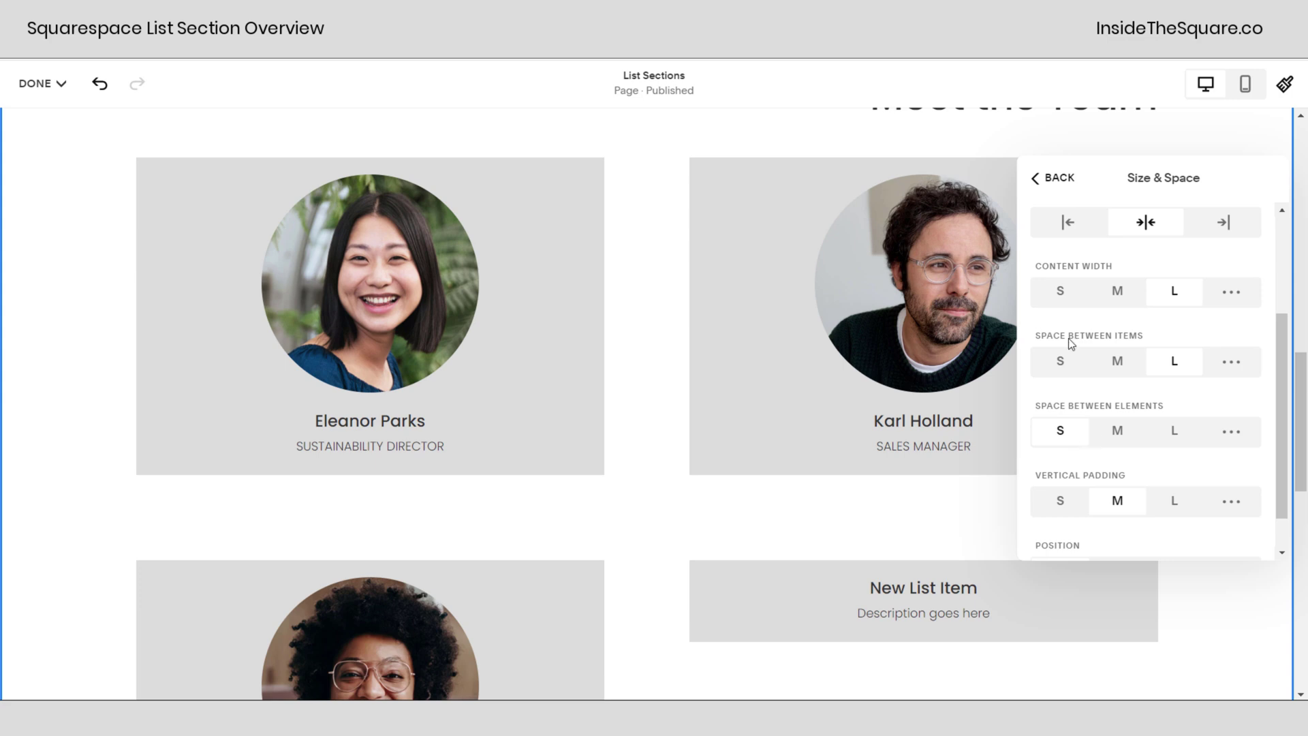
click(1117, 433)
click(1173, 443)
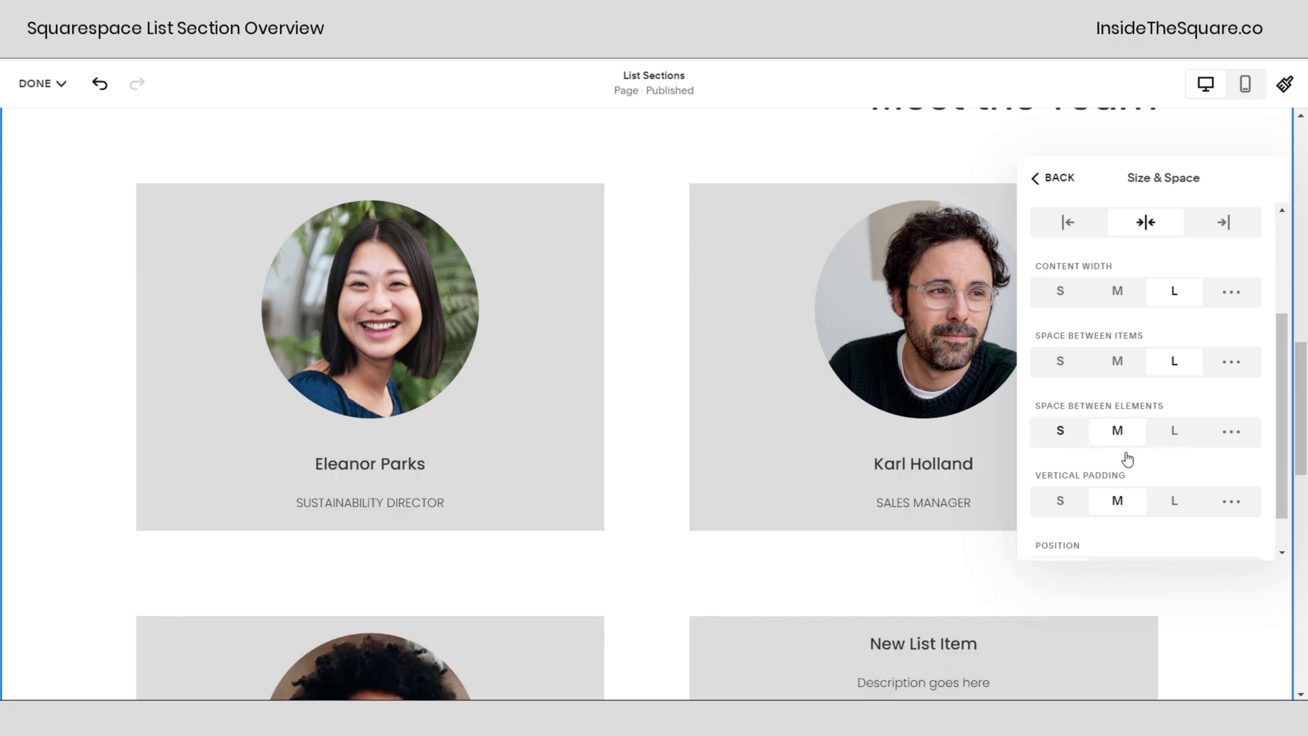
click(1073, 441)
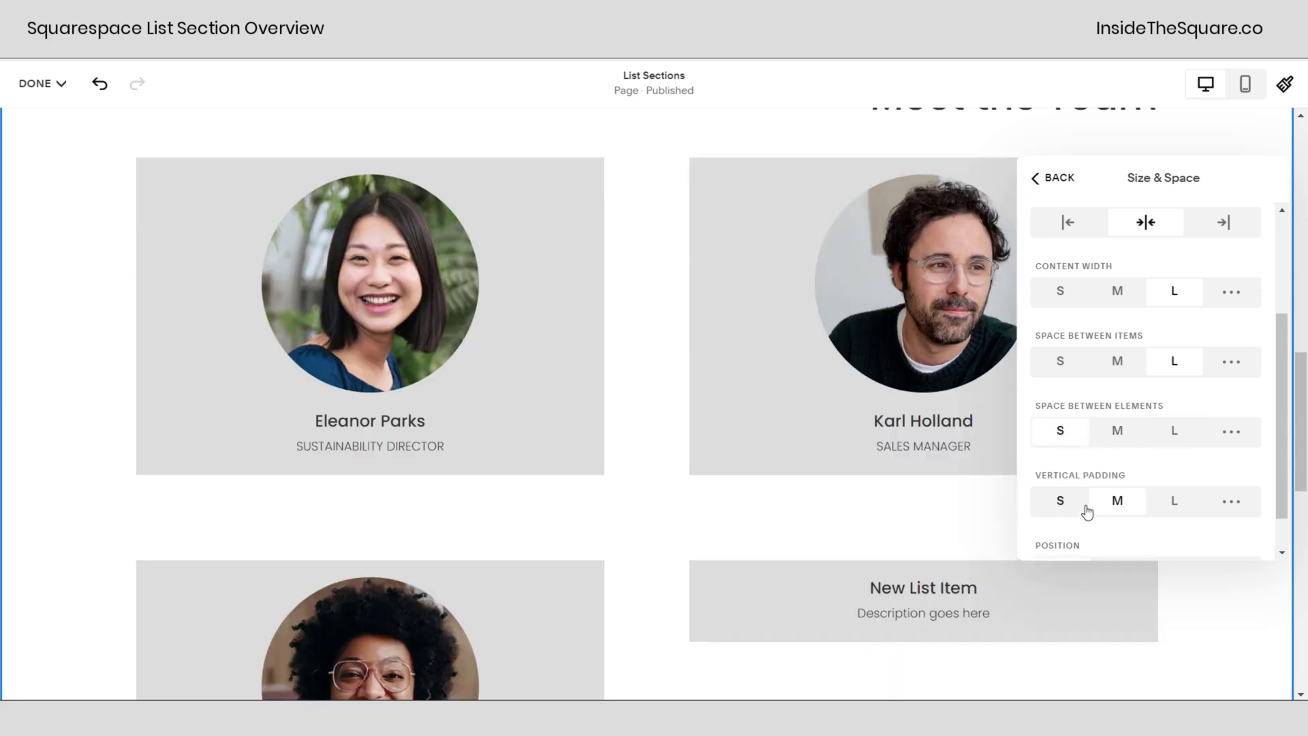
Step: Try the section's Vertical Padding at S, M and L
scroll(705, 484, up, 3)
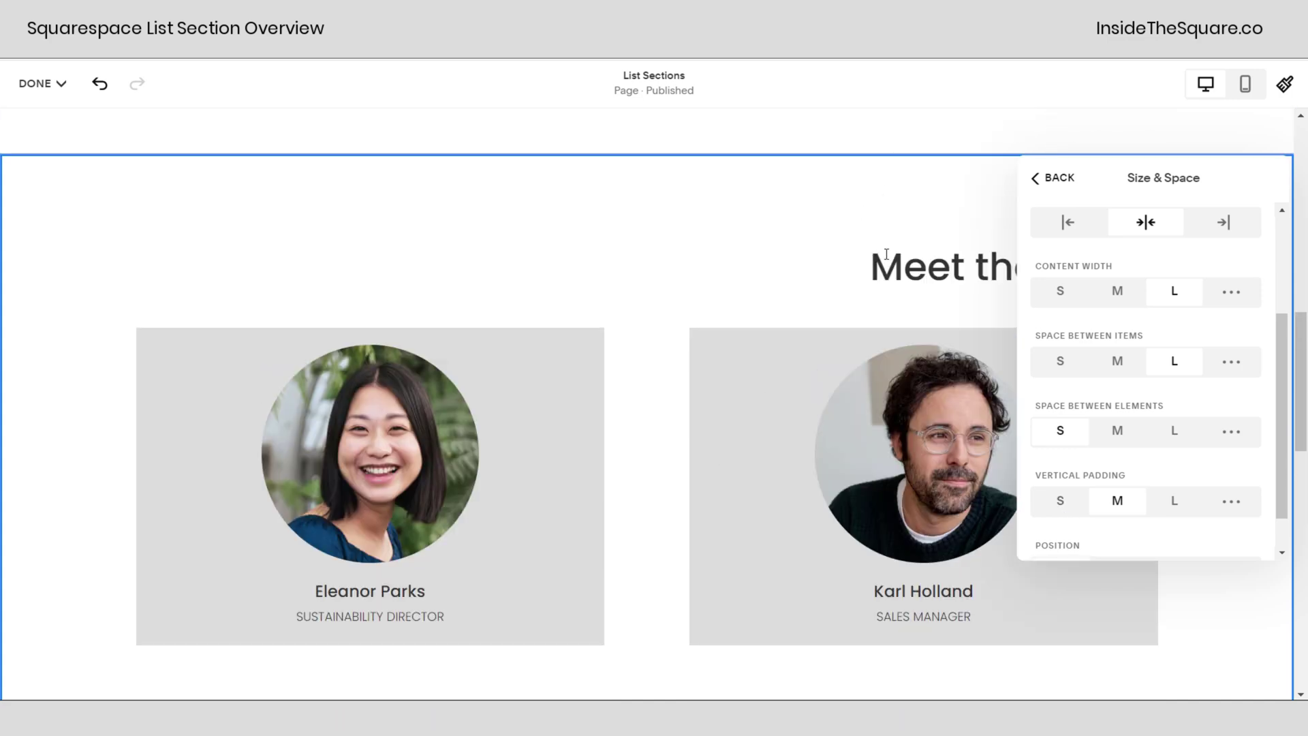
click(1065, 502)
click(1114, 501)
click(1176, 504)
Step: Set Vertical Padding to S and reveal its custom top and bottom values
click(1063, 501)
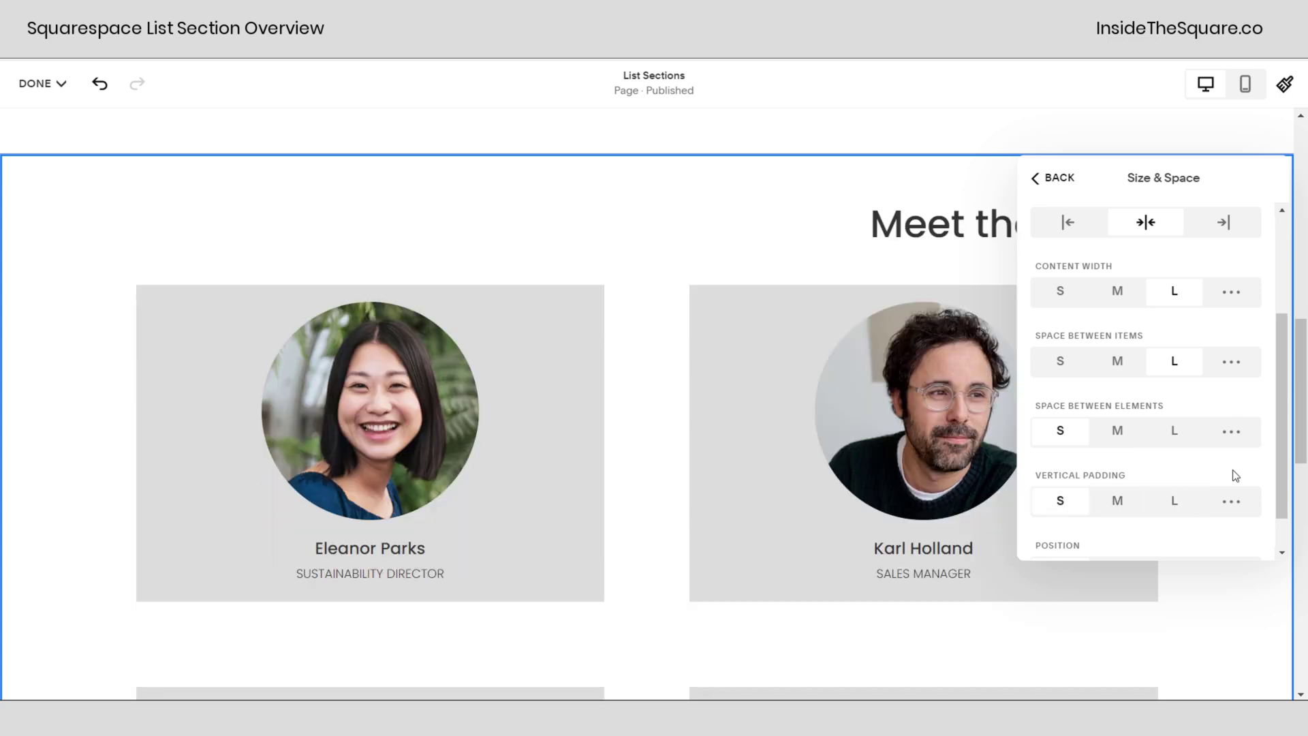
scroll(1236, 497, down, 1)
click(1238, 460)
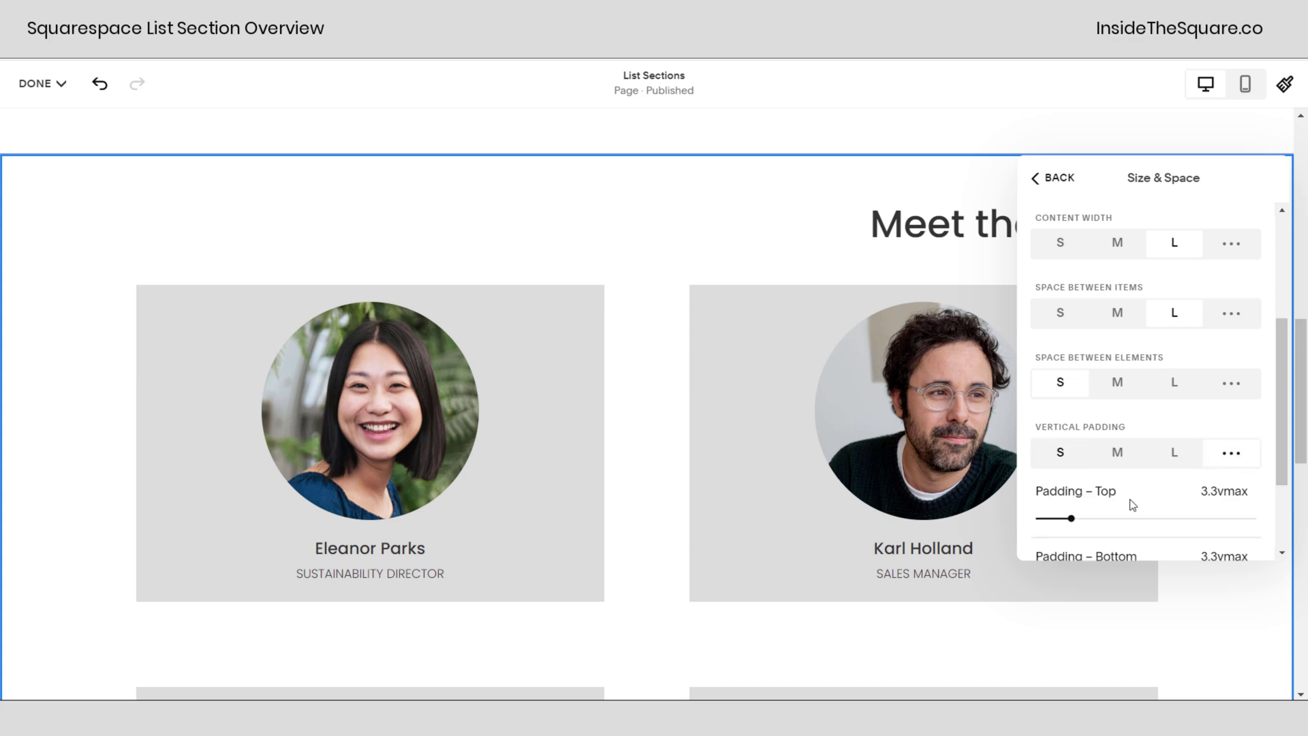
scroll(1220, 477, down, 2)
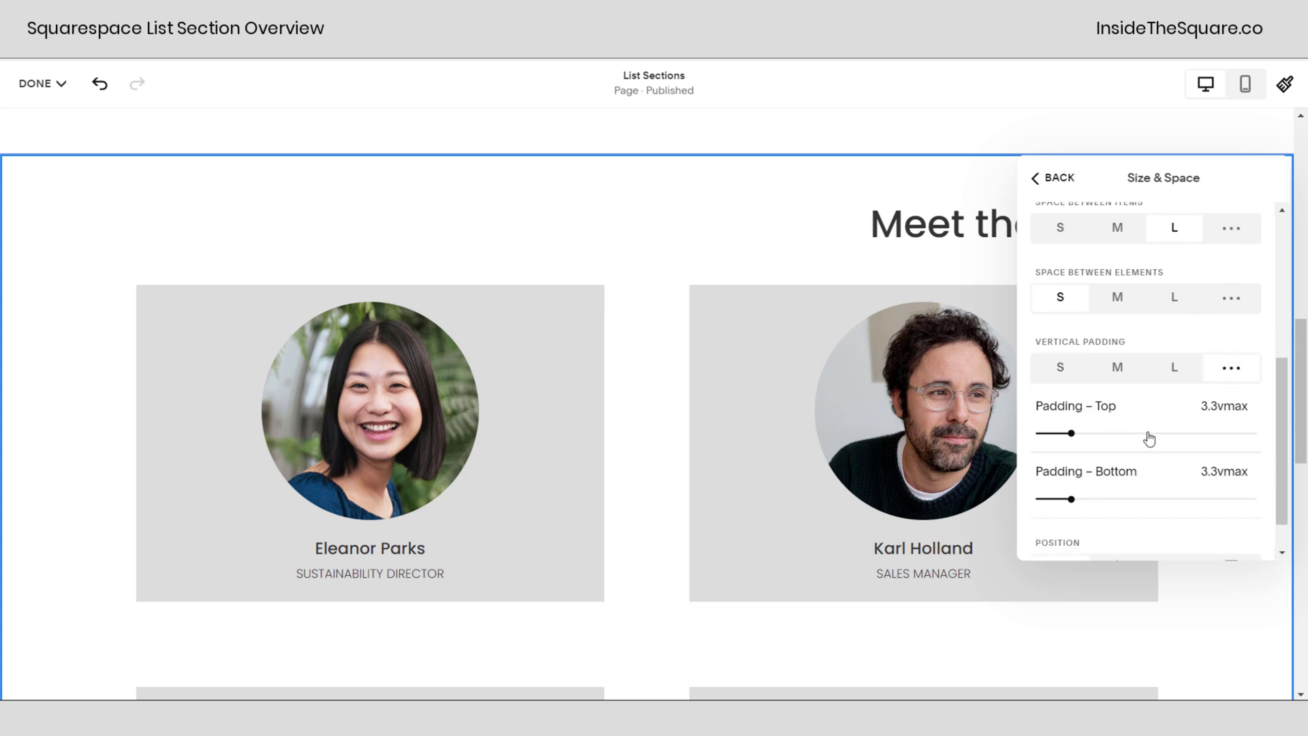
Step: Set both Space Between Elements and Vertical Padding to M
click(1233, 311)
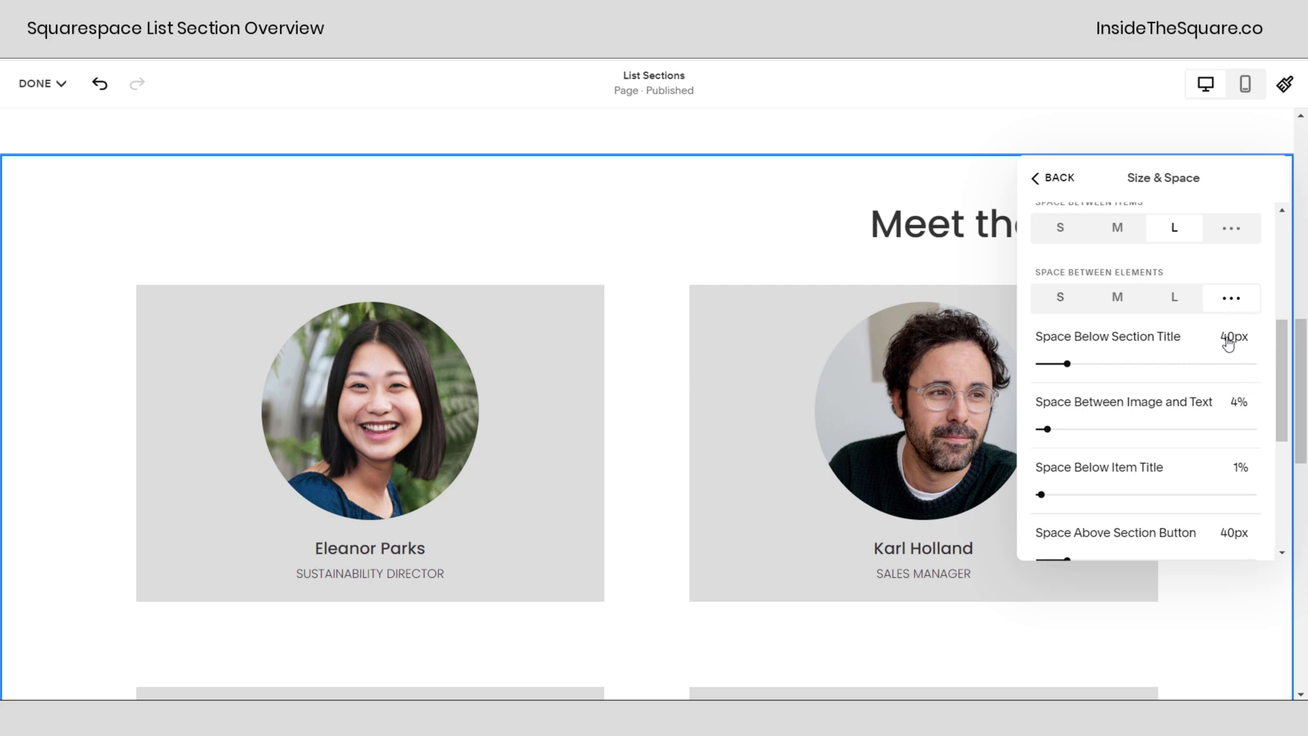
click(1120, 302)
click(1120, 368)
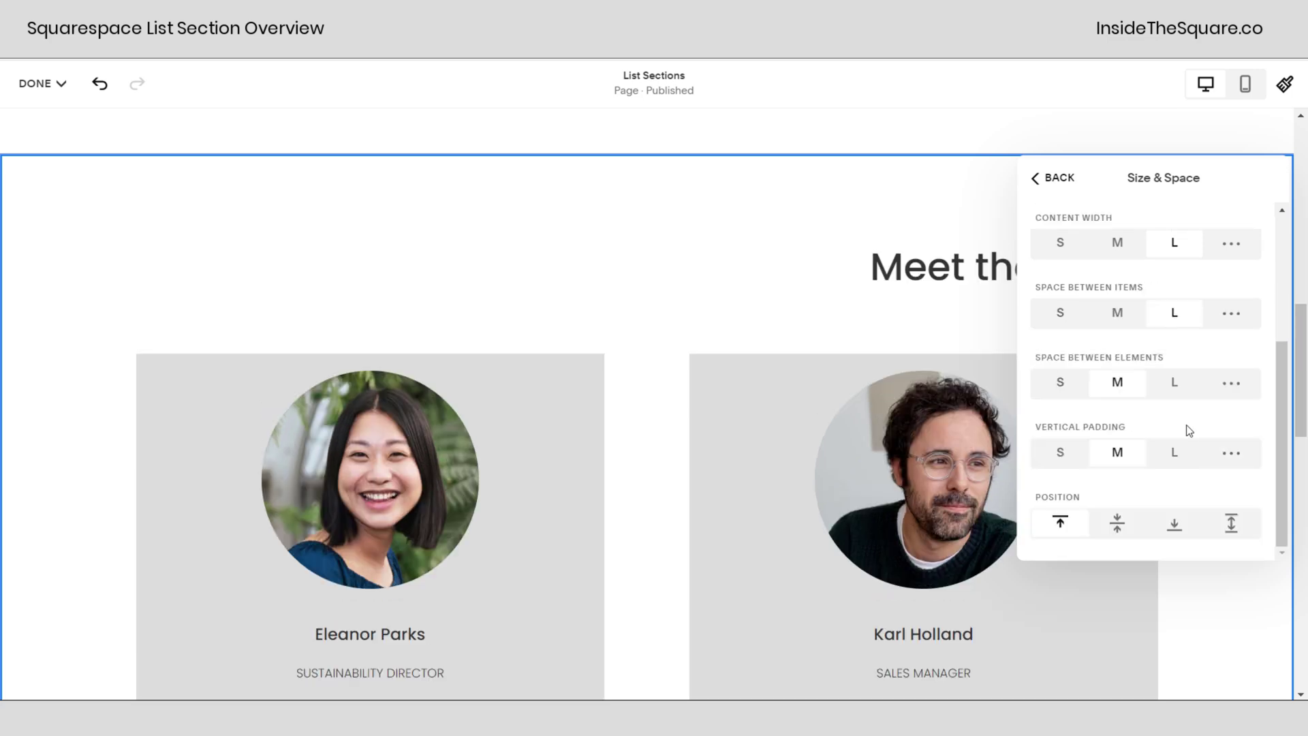
scroll(832, 524, down, 3)
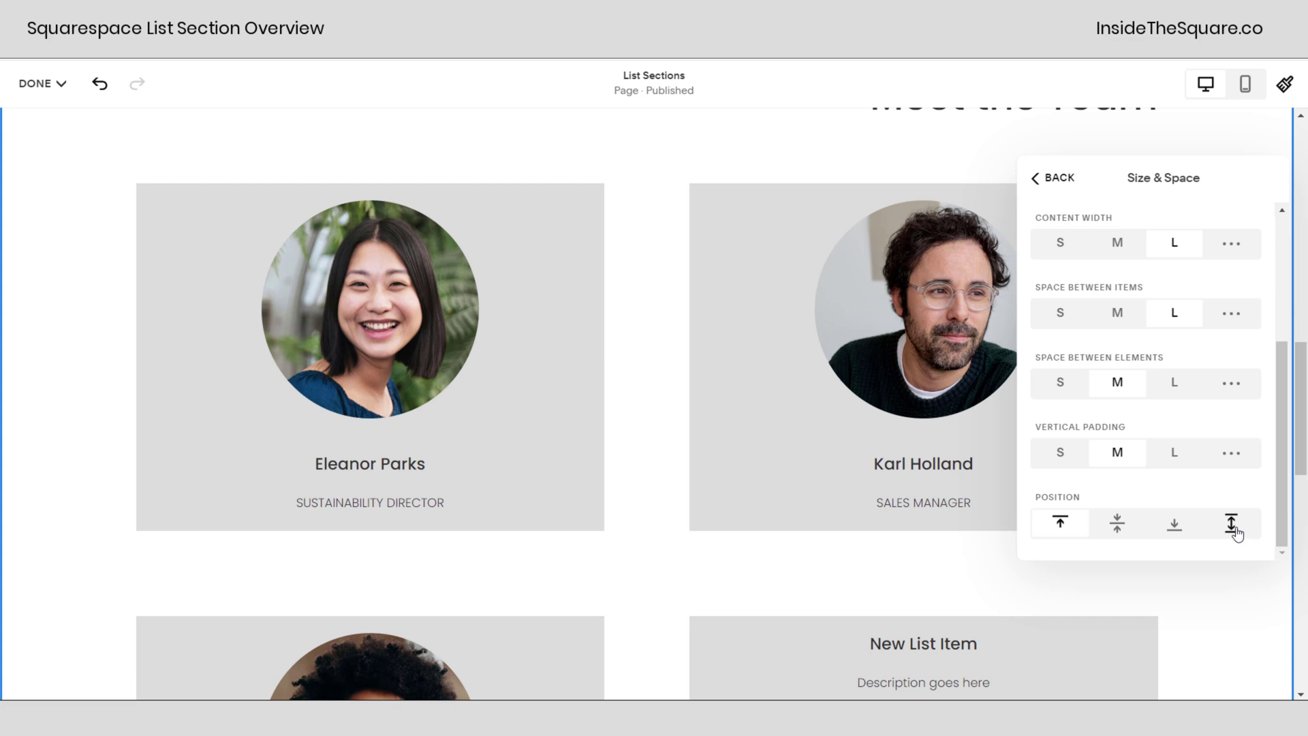
click(1119, 531)
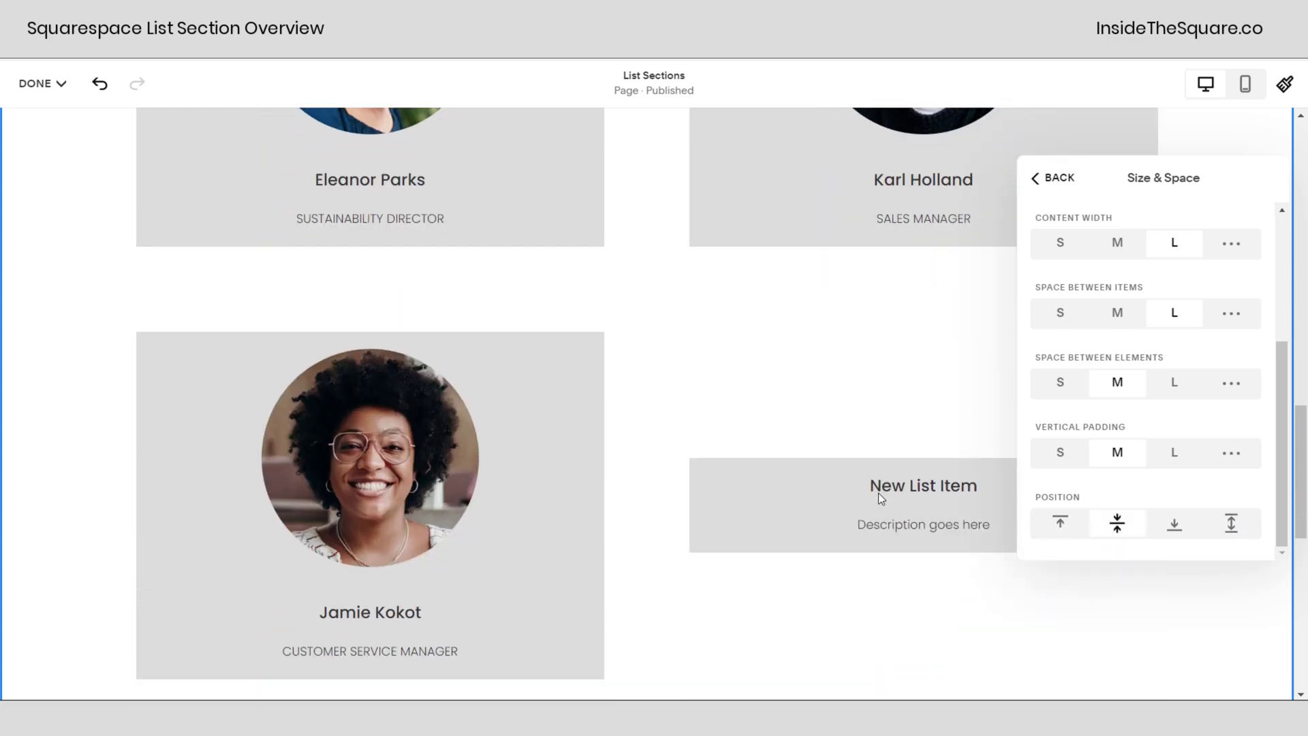
scroll(993, 418, down, 1)
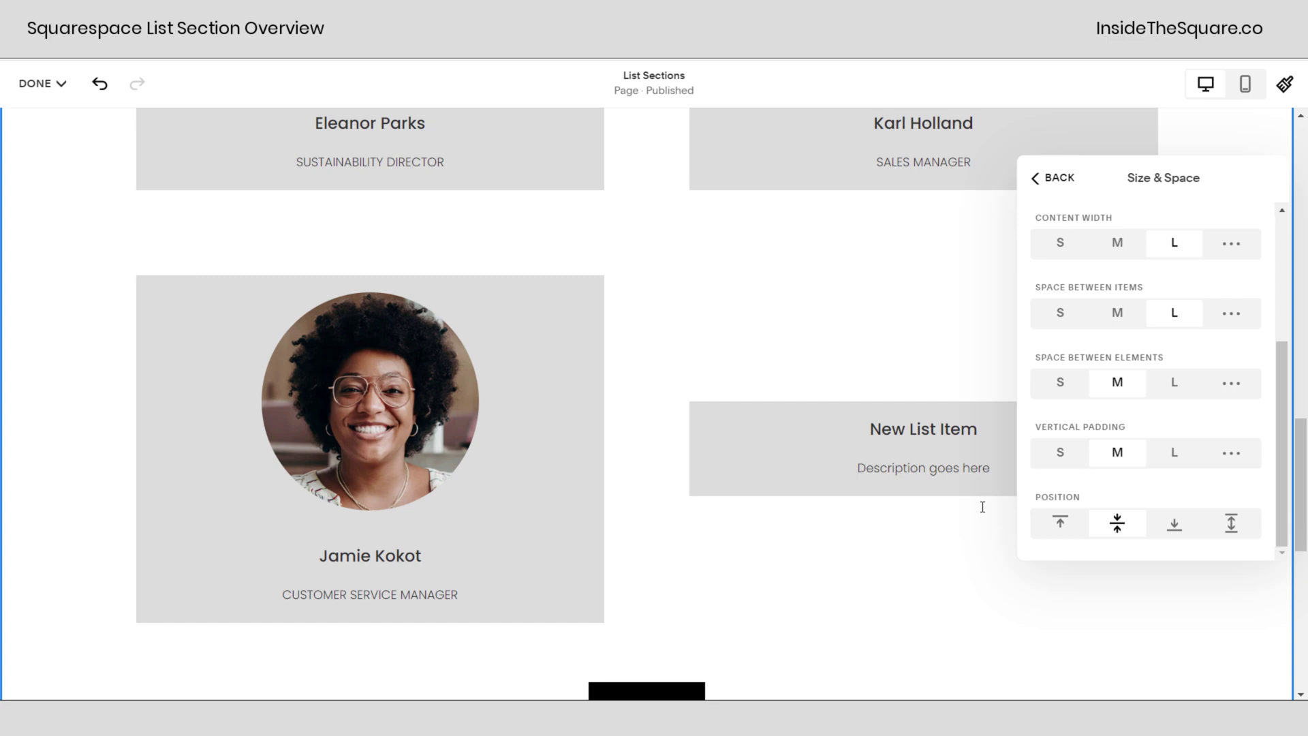
click(1060, 524)
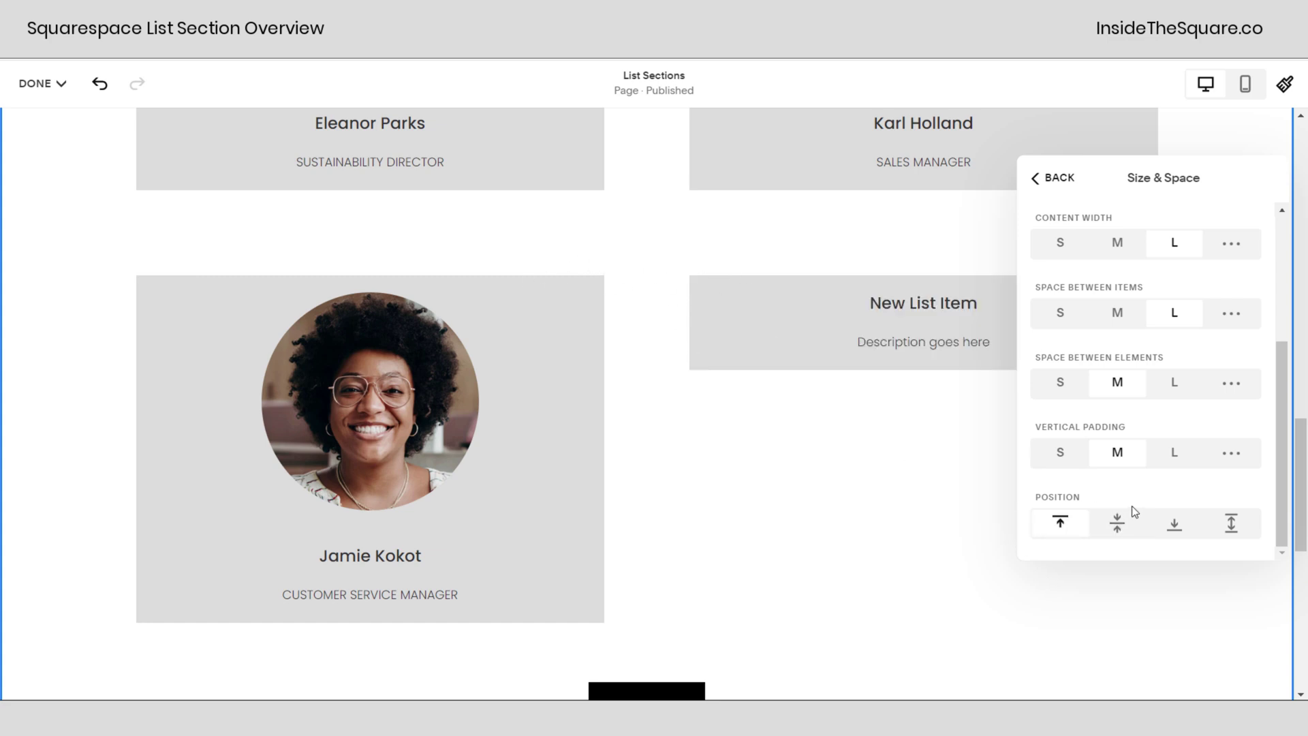
click(1121, 525)
click(1183, 530)
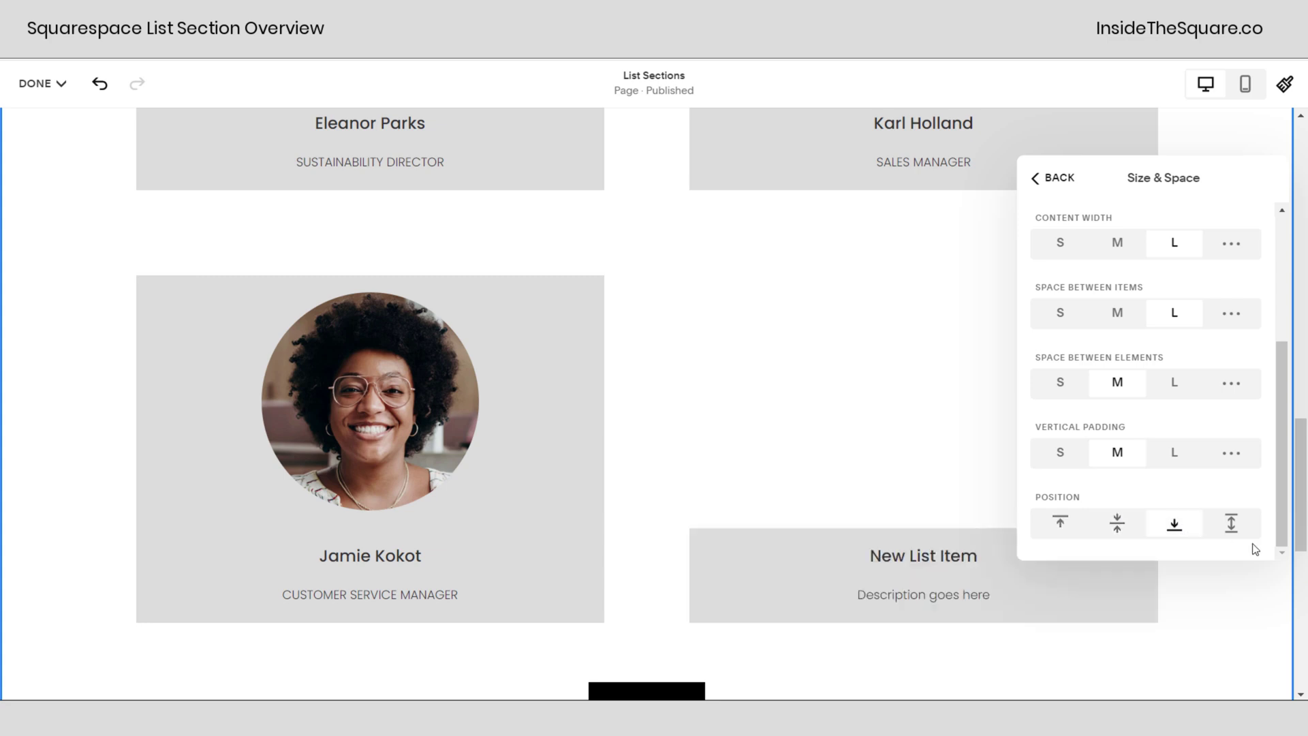
click(1232, 529)
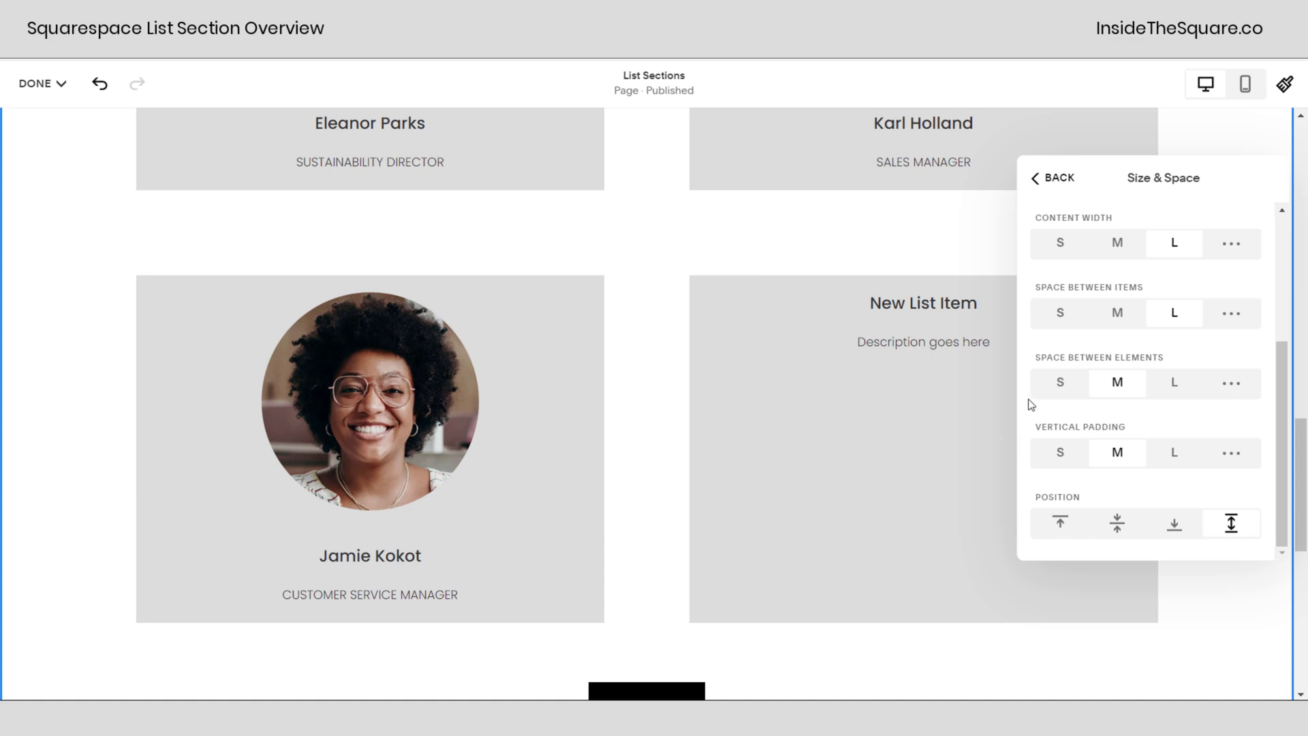
click(1057, 184)
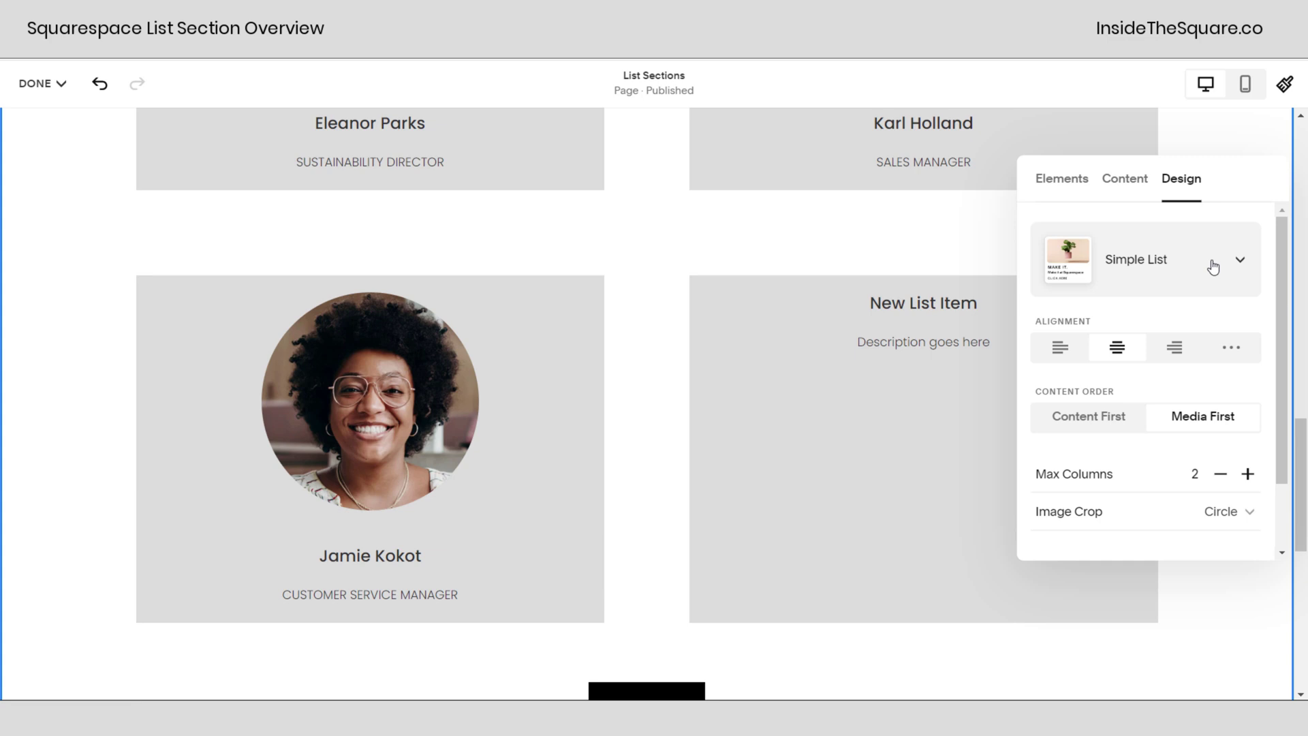
scroll(1113, 458, down, 1)
scroll(1197, 450, up, 1)
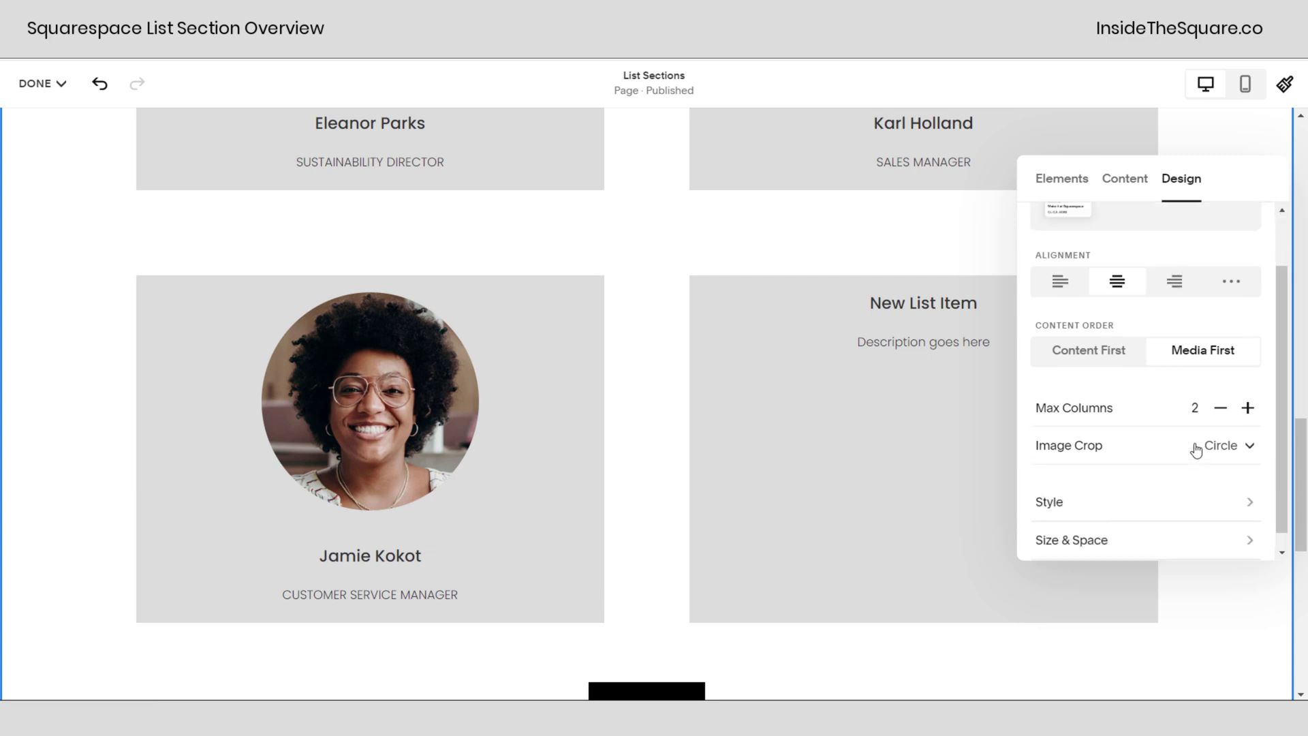
scroll(1197, 450, up, 1)
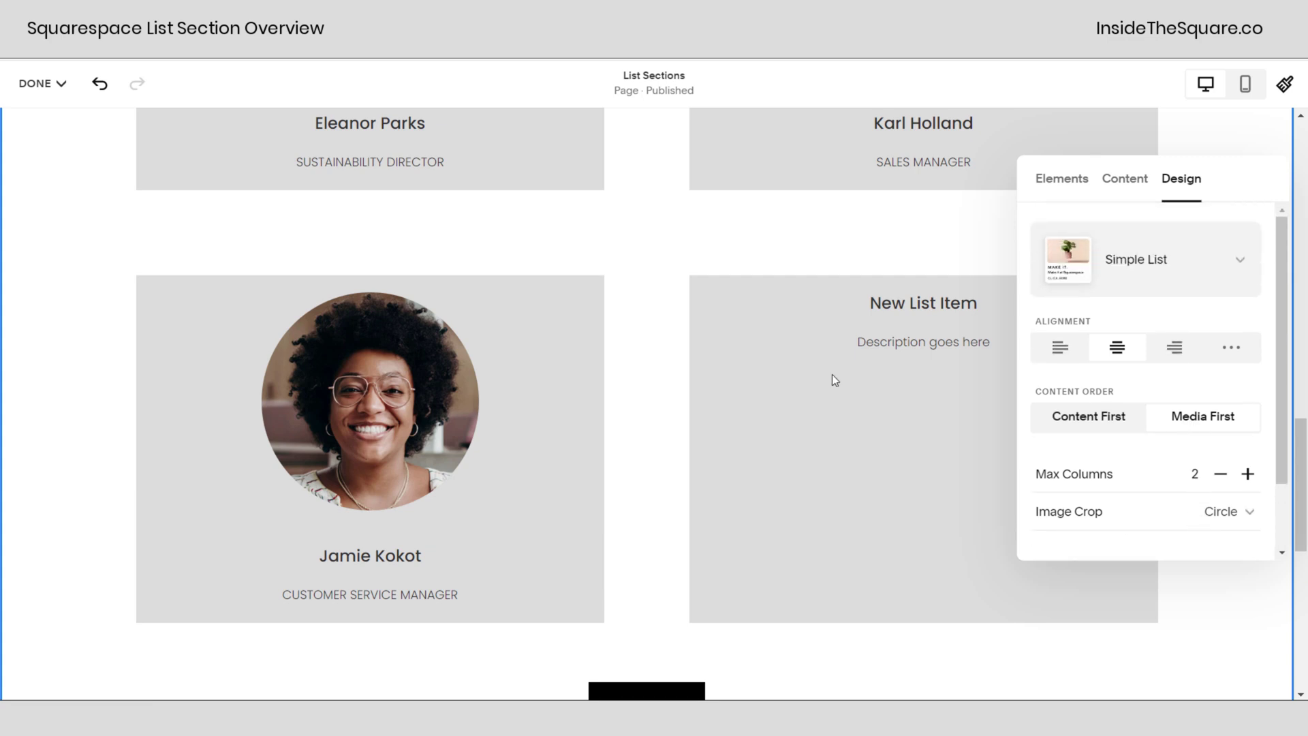
scroll(835, 413, up, 5)
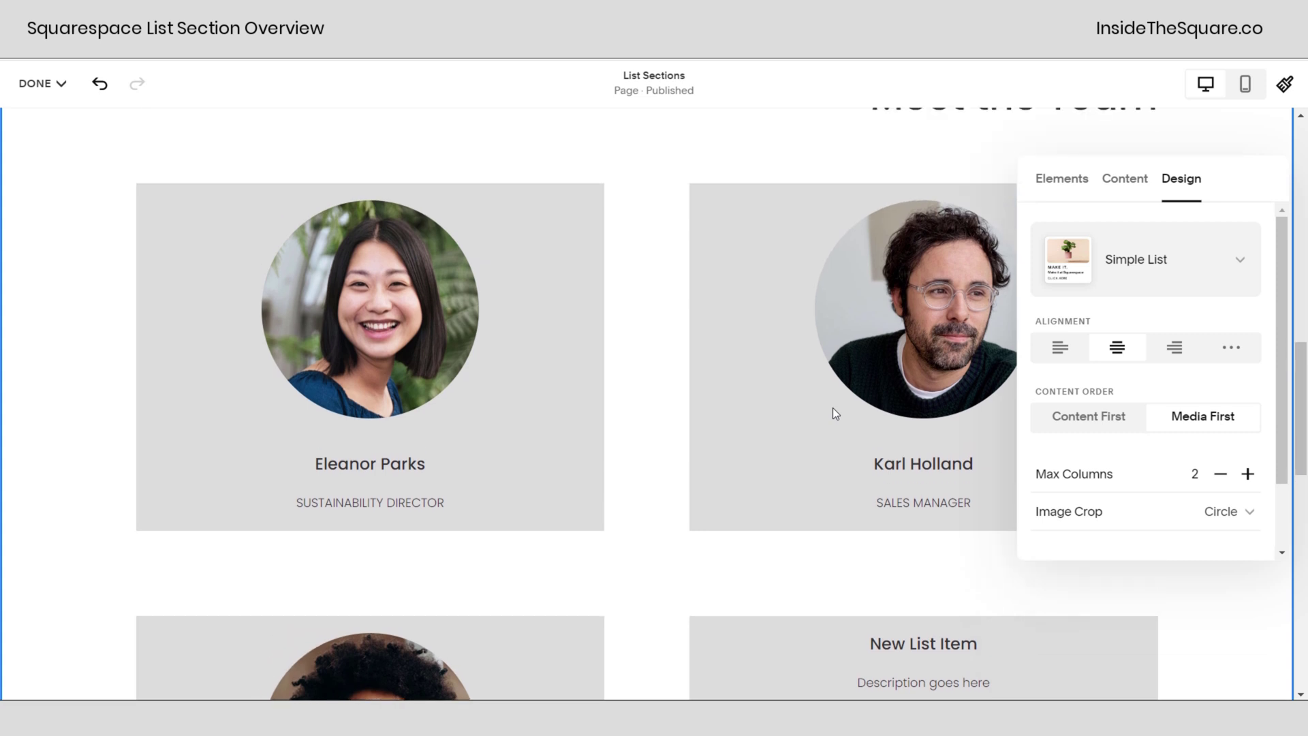
Step: Switch the team section's layout to Banner Slideshow
click(1162, 264)
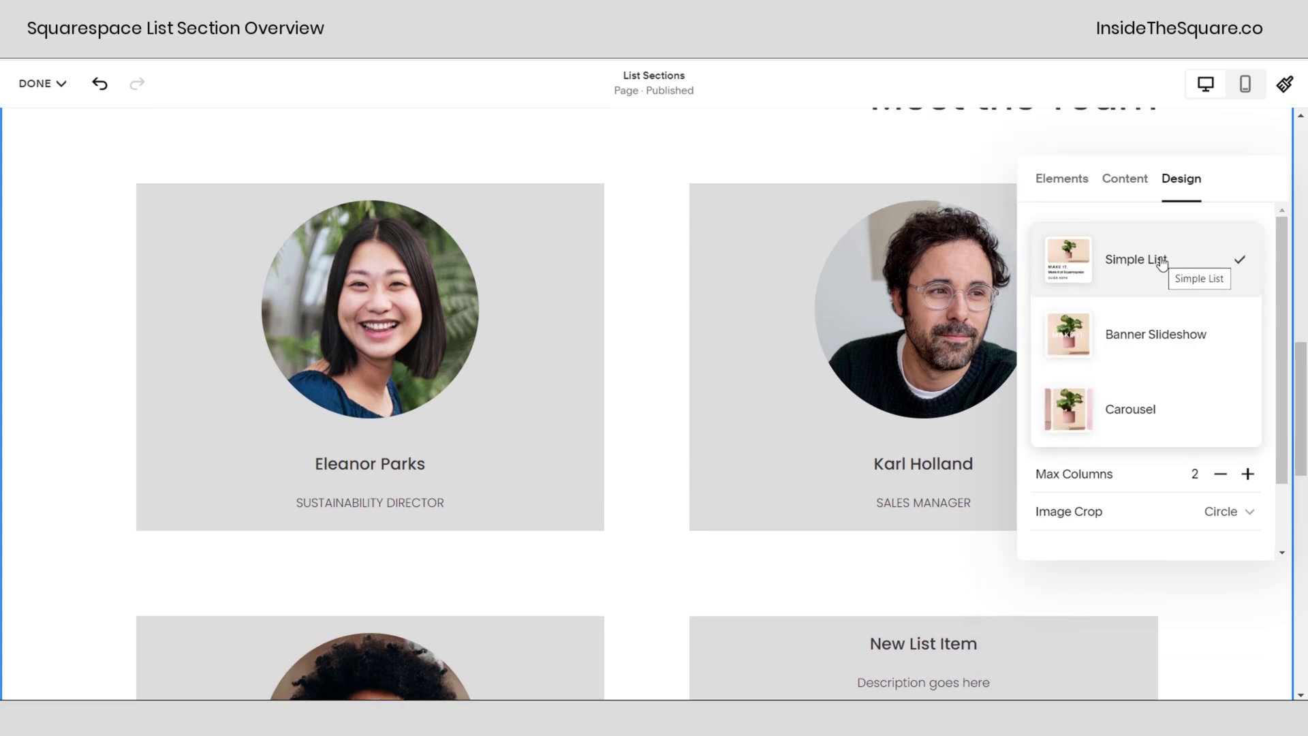
click(1166, 335)
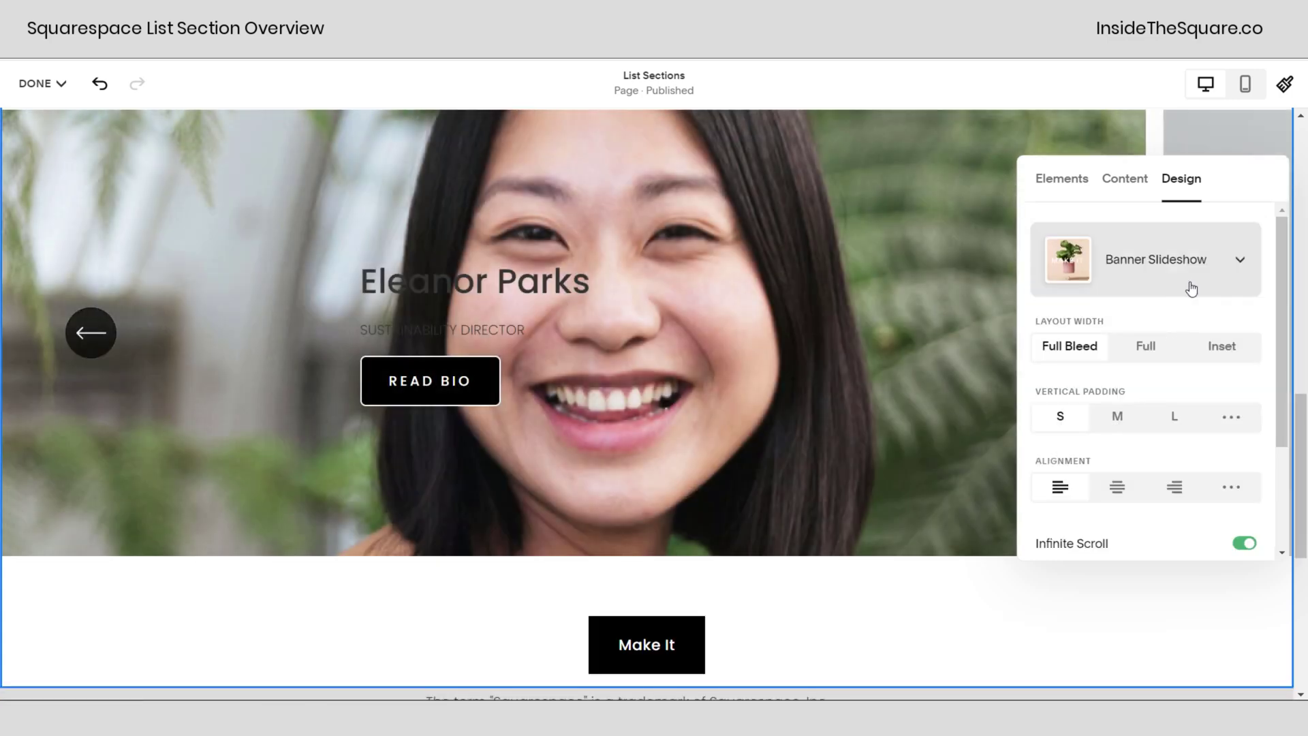
scroll(811, 236, up, 2)
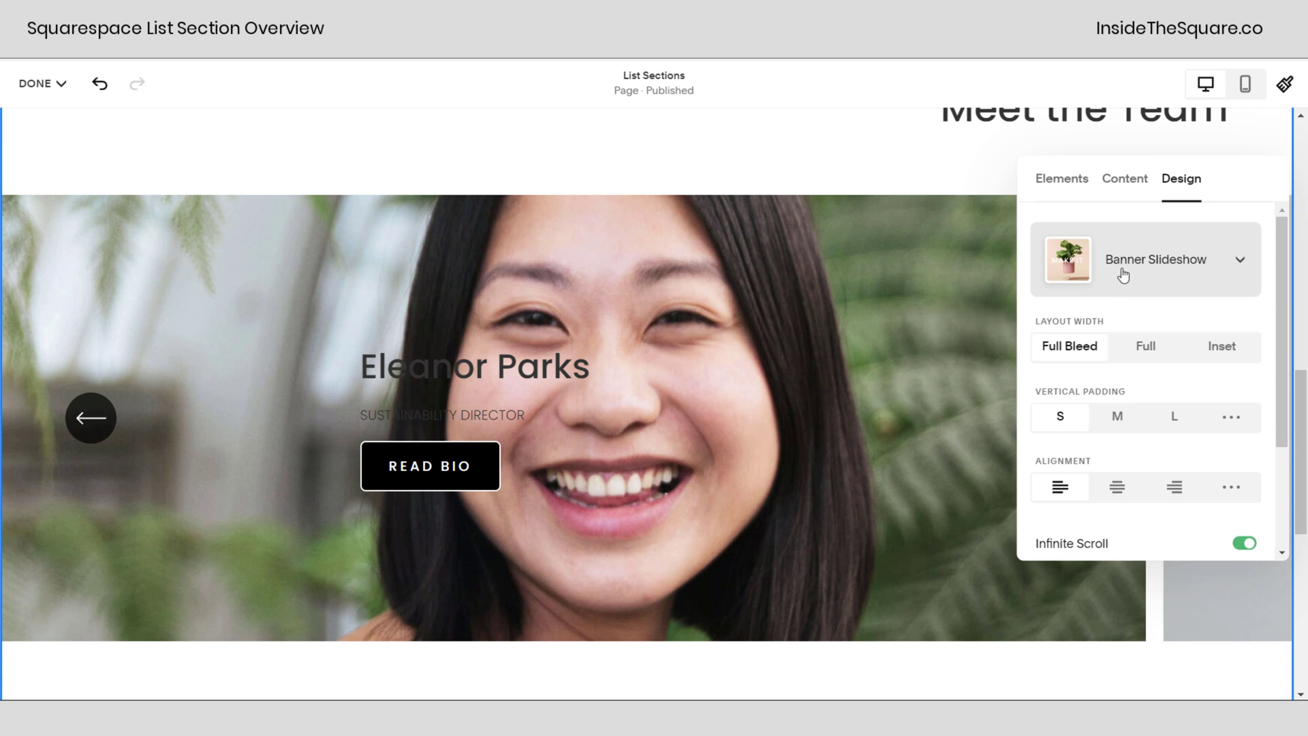
Step: Check the slideshow's content settings and step back through the slides to the second person
click(1147, 185)
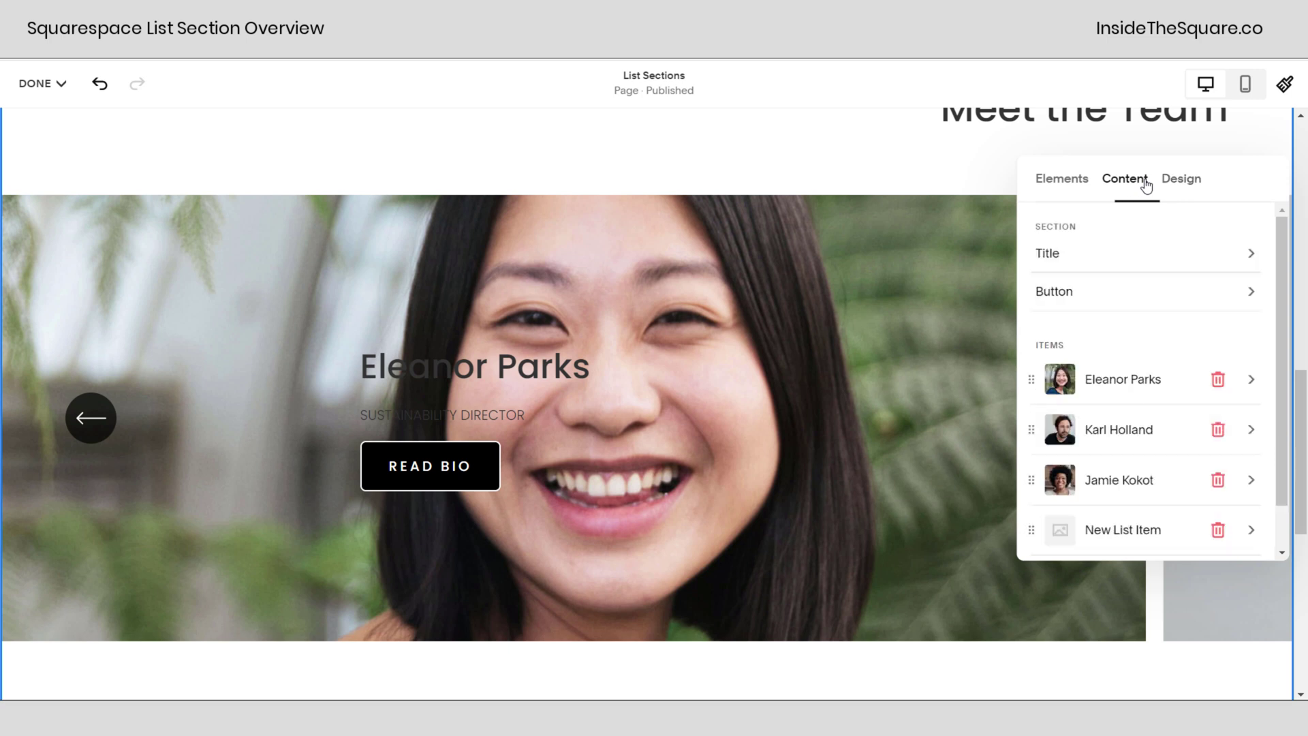
click(1182, 196)
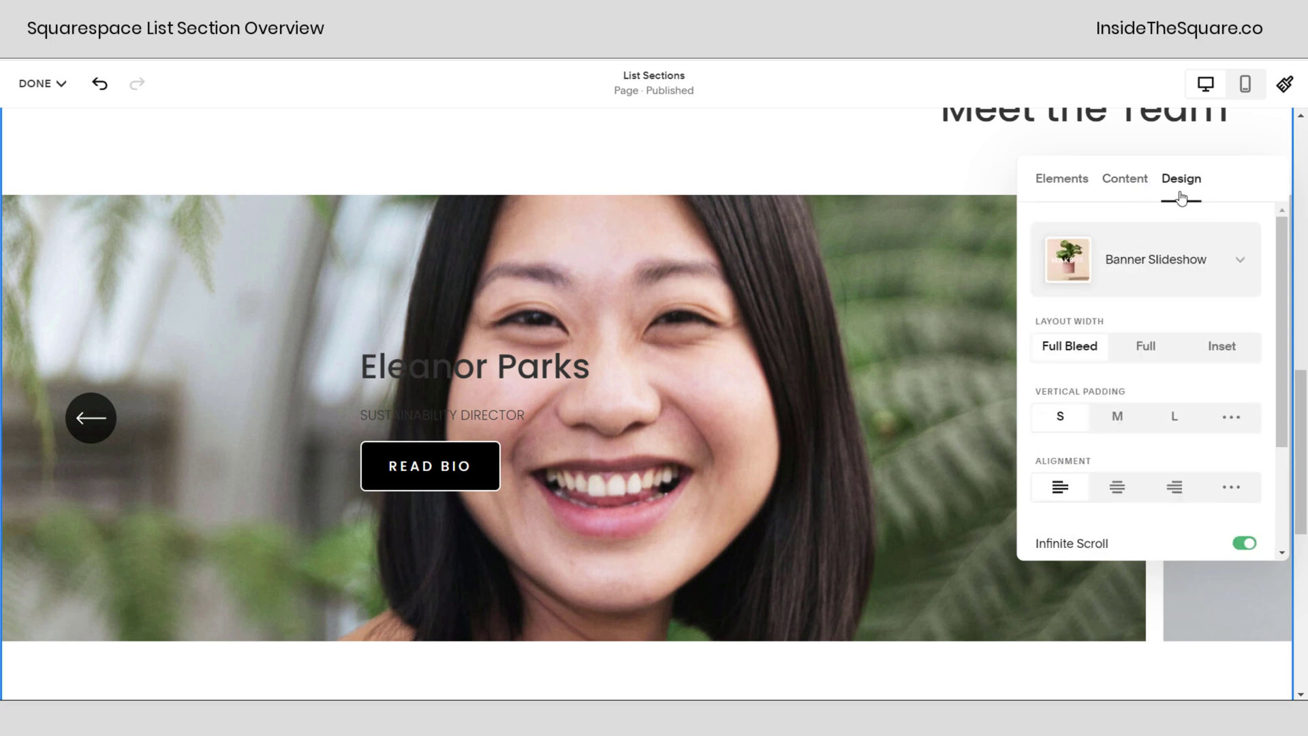
click(104, 435)
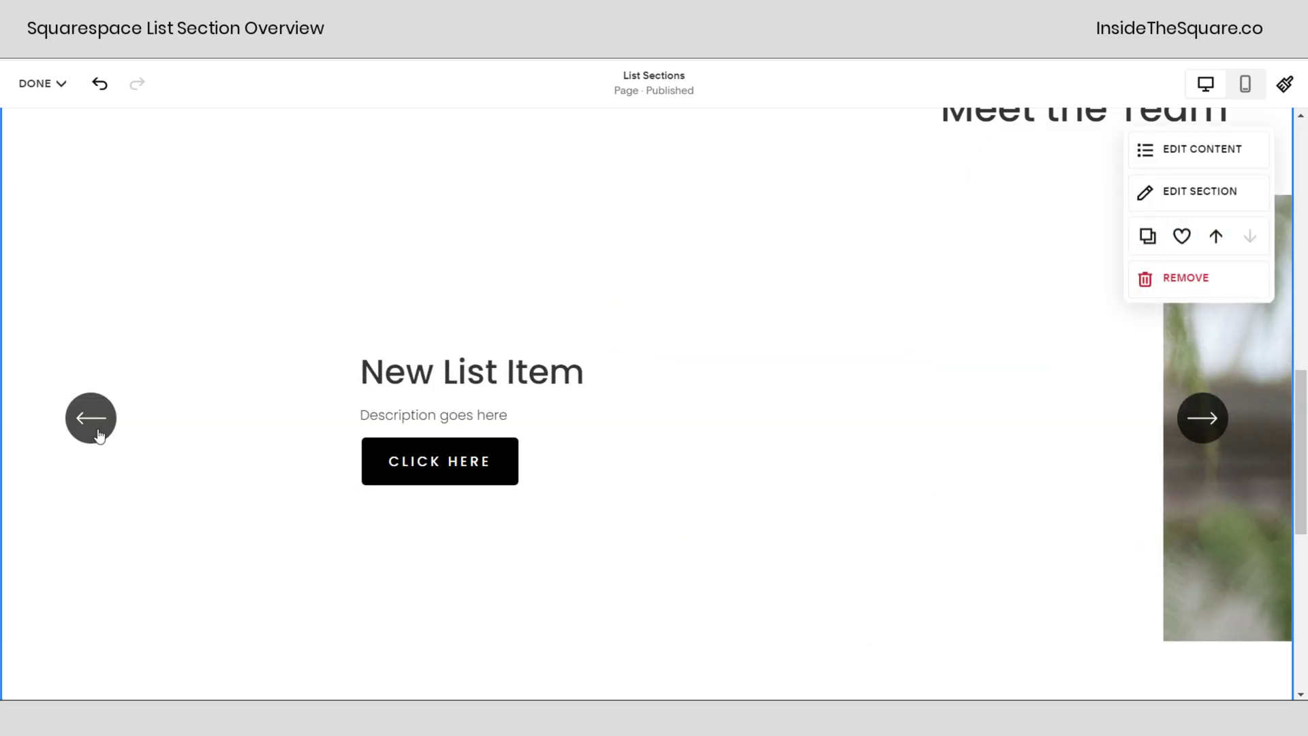
click(101, 435)
click(100, 434)
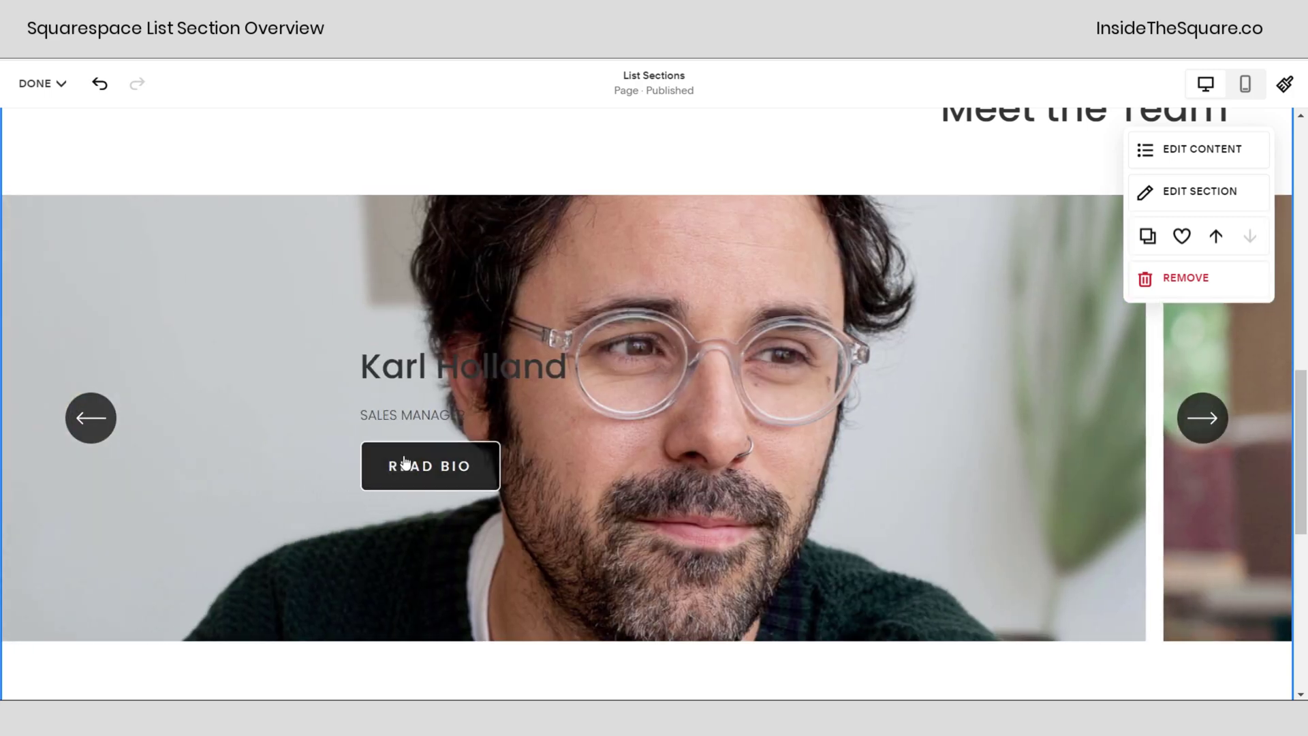
Step: Set the slideshow's Layout Width to Inset instead of full bleed
click(1211, 158)
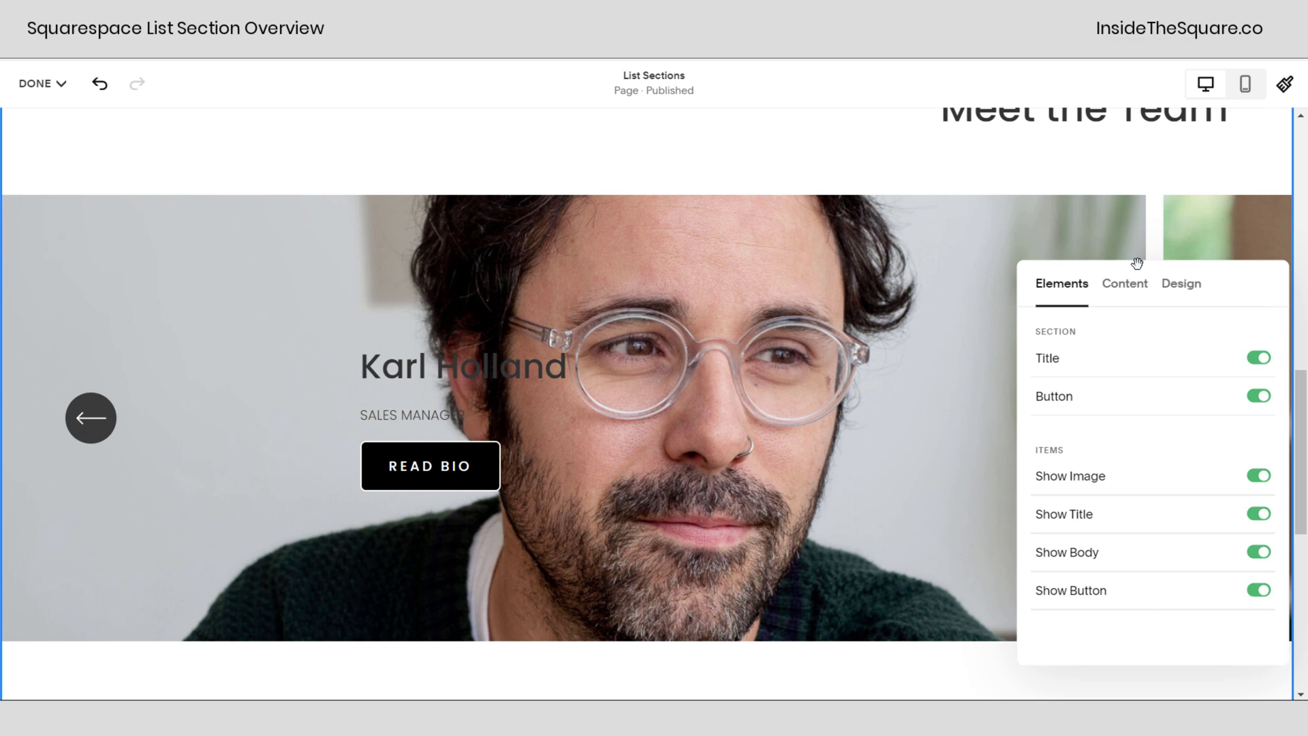
click(1183, 284)
scroll(1225, 523, down, 2)
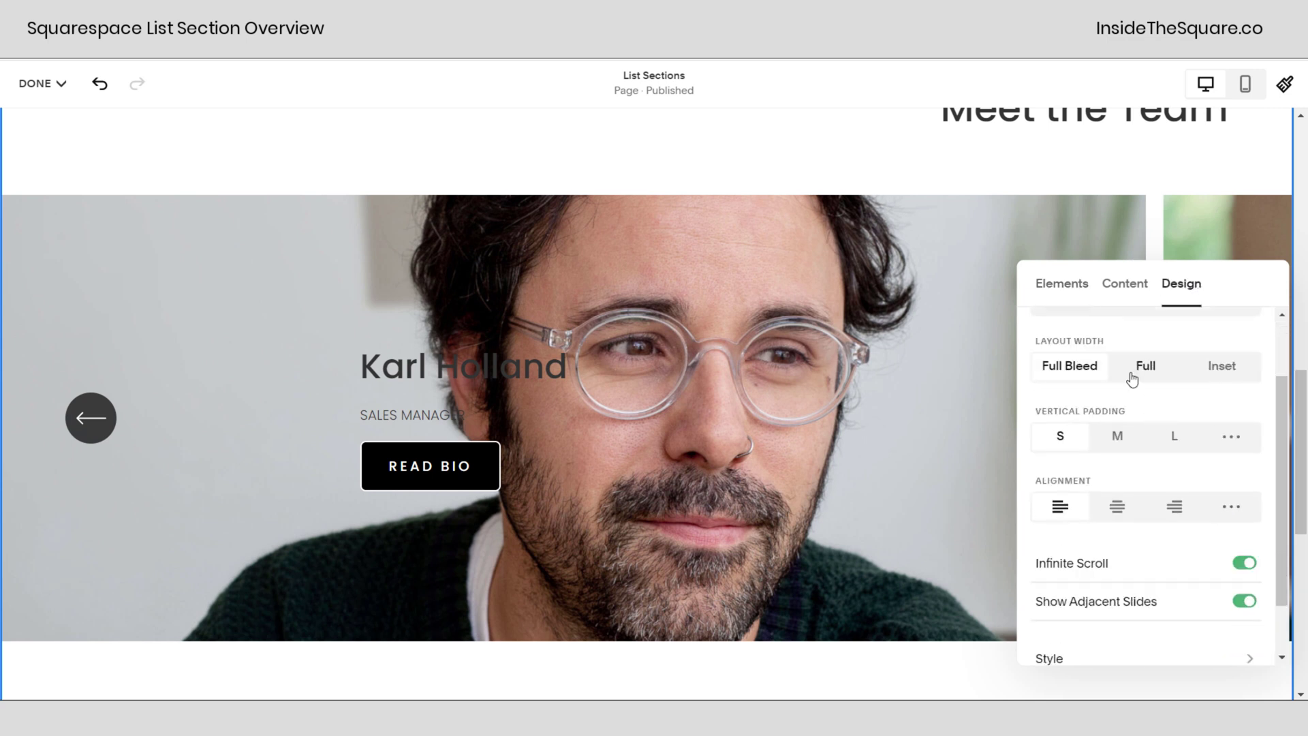
click(1204, 378)
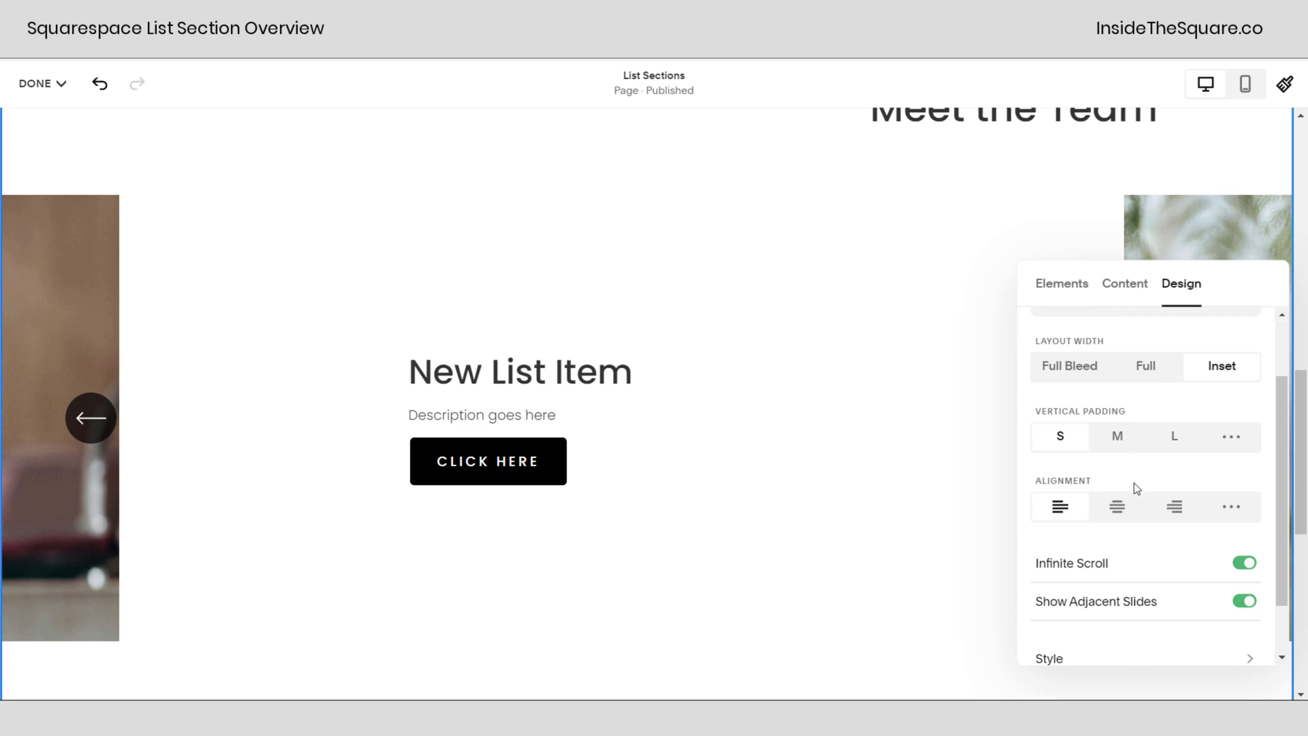
Step: Toggle Show Adjacent Slides off and back on, then step back one slide
scroll(1178, 583, down, 1)
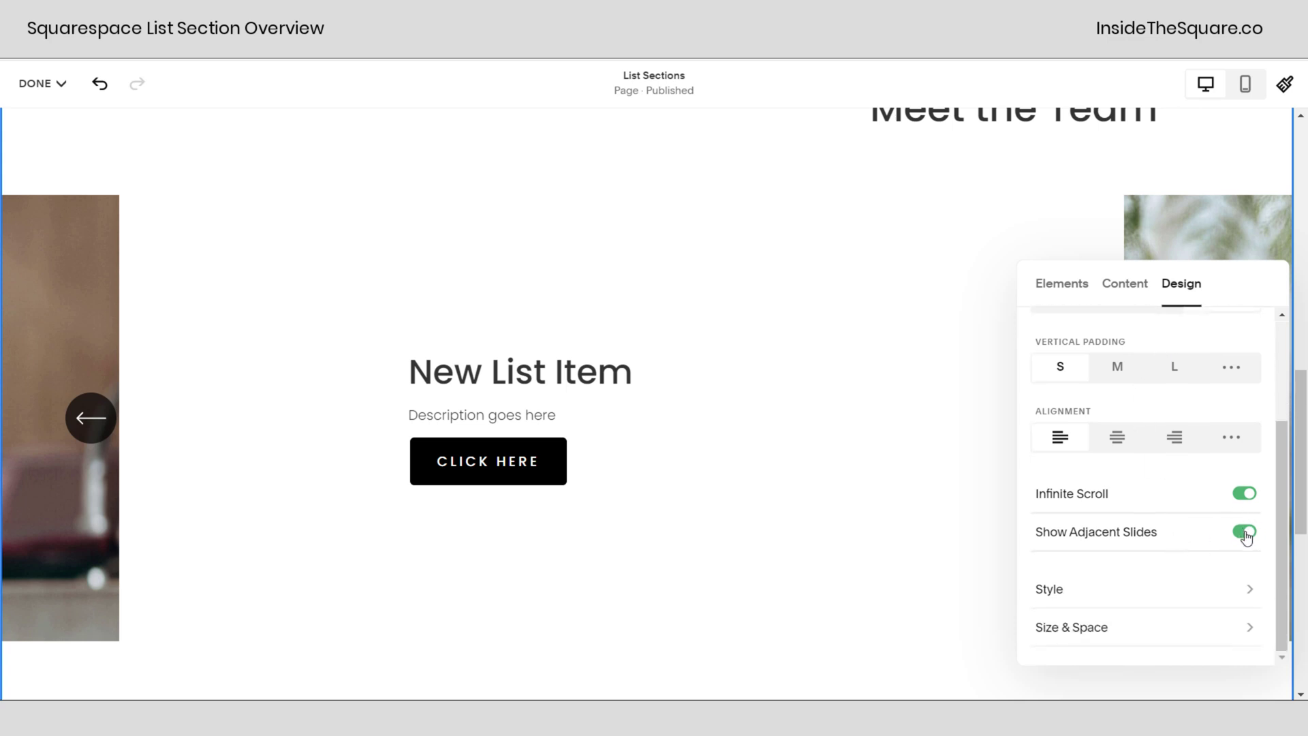
click(1246, 536)
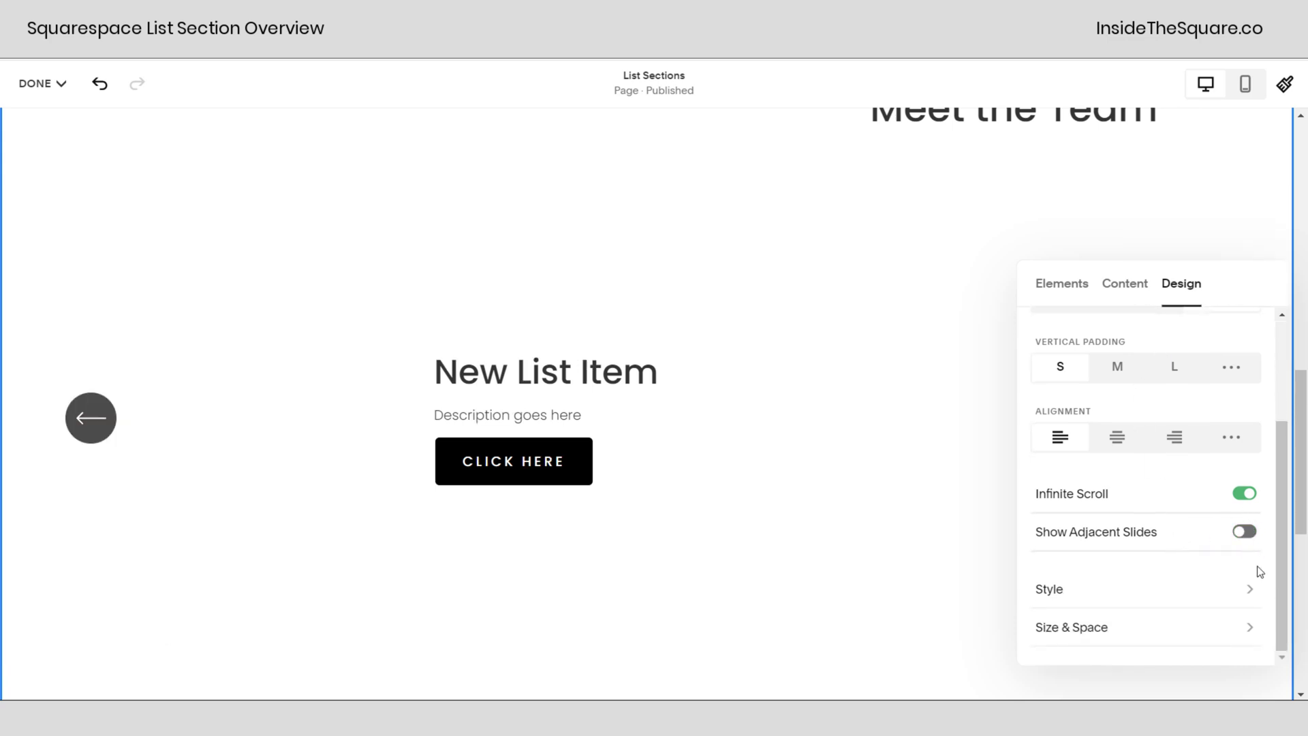
click(1245, 531)
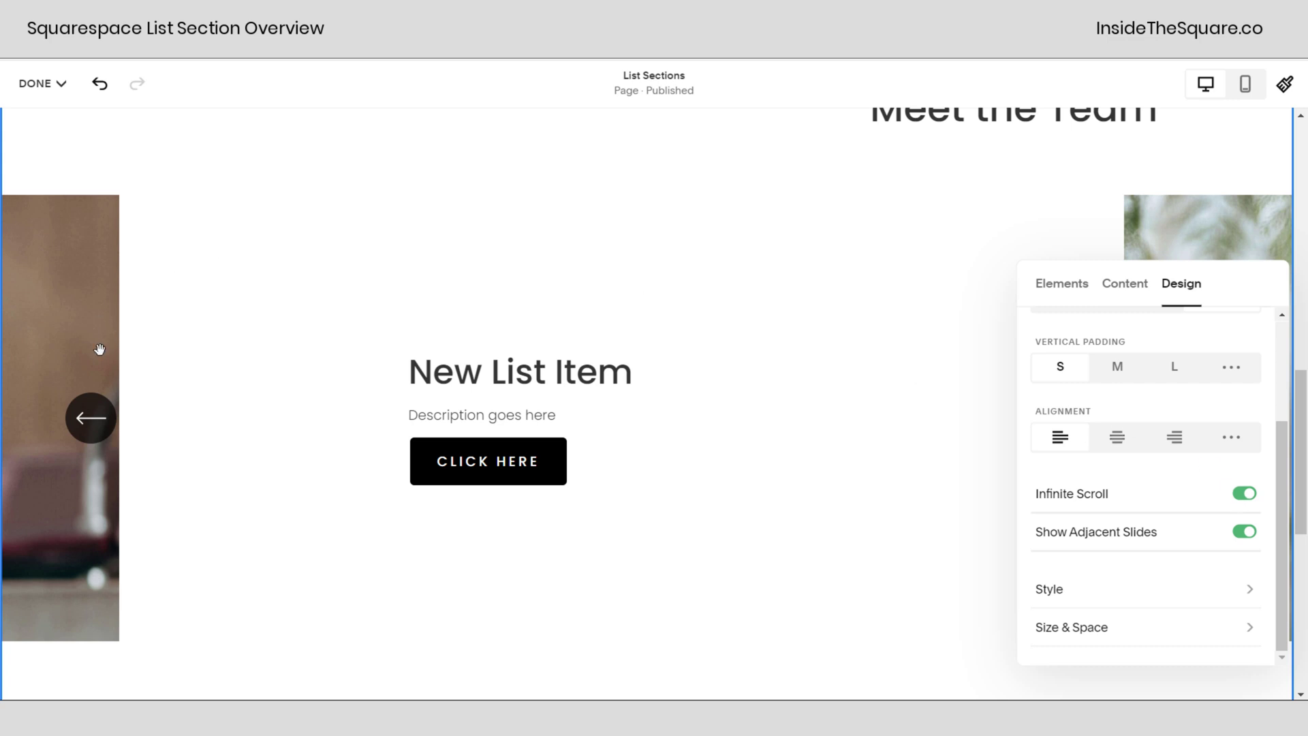
click(94, 419)
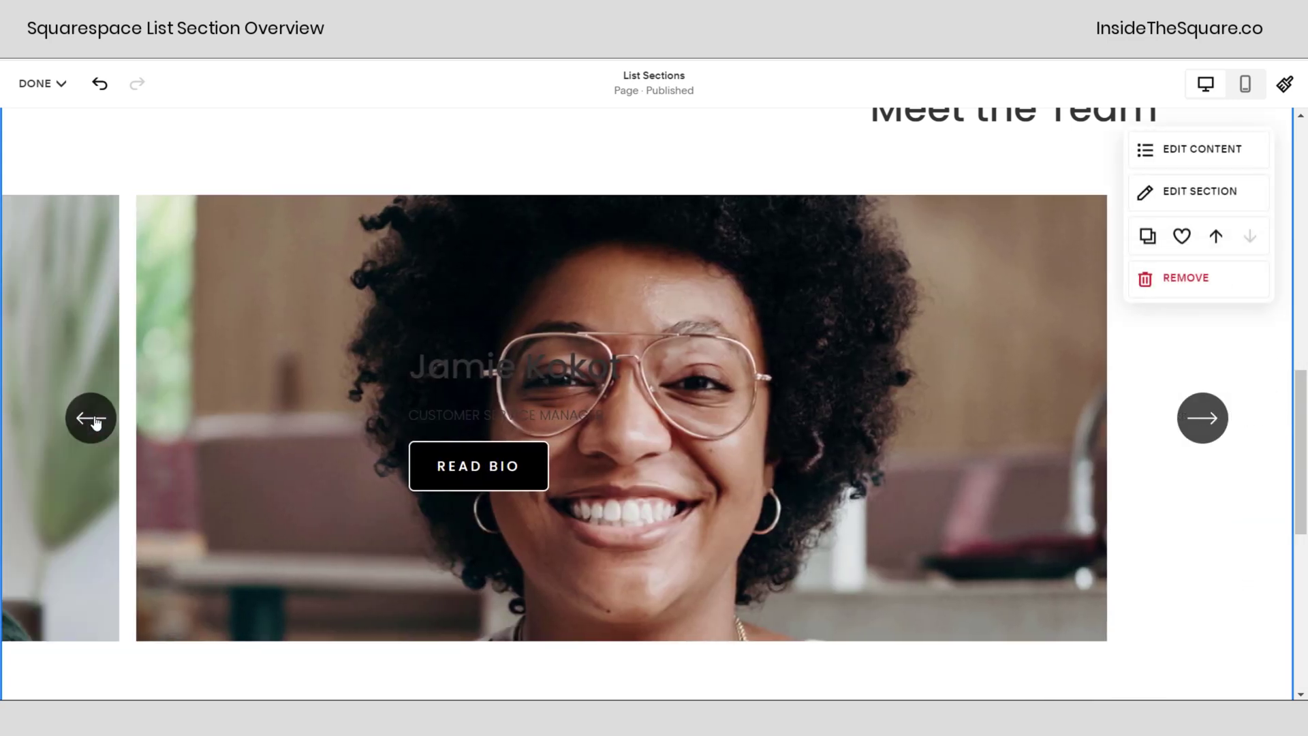
Step: Set the slideshow's Vertical Padding to M after trying L
click(1225, 159)
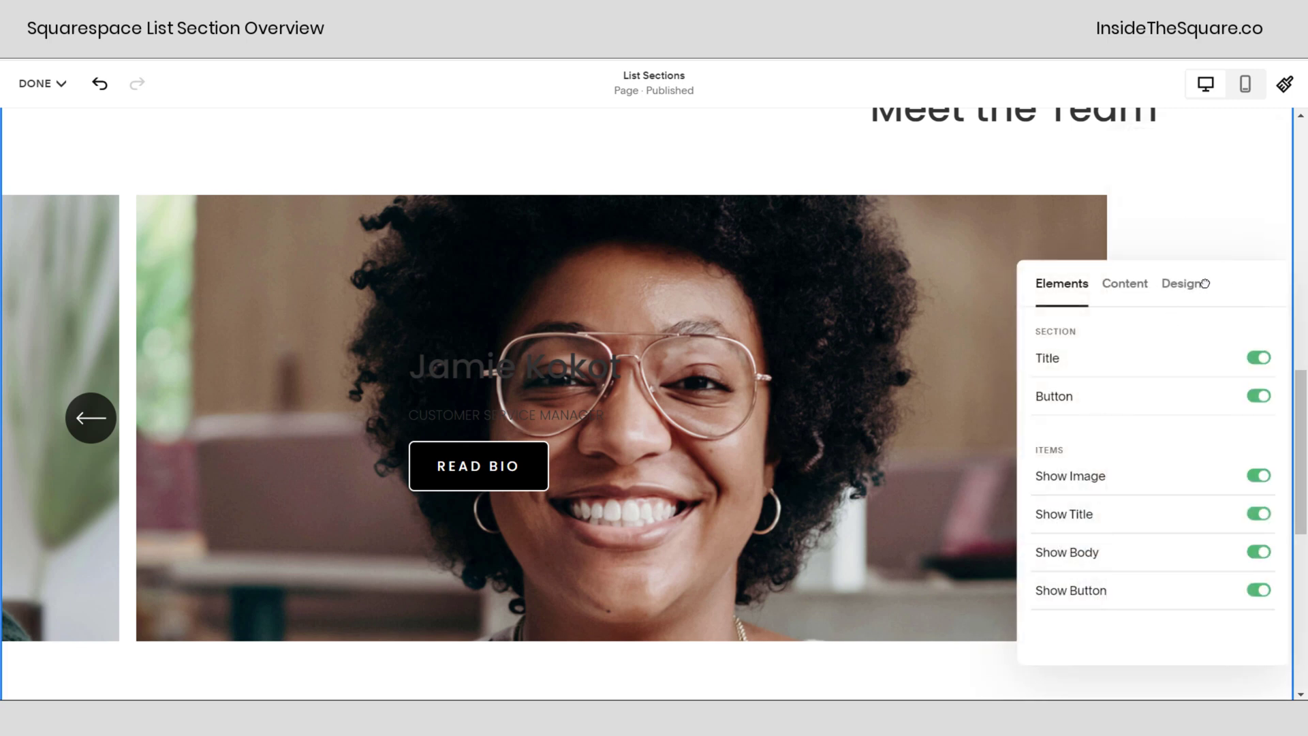
click(1183, 283)
scroll(1183, 492, down, 2)
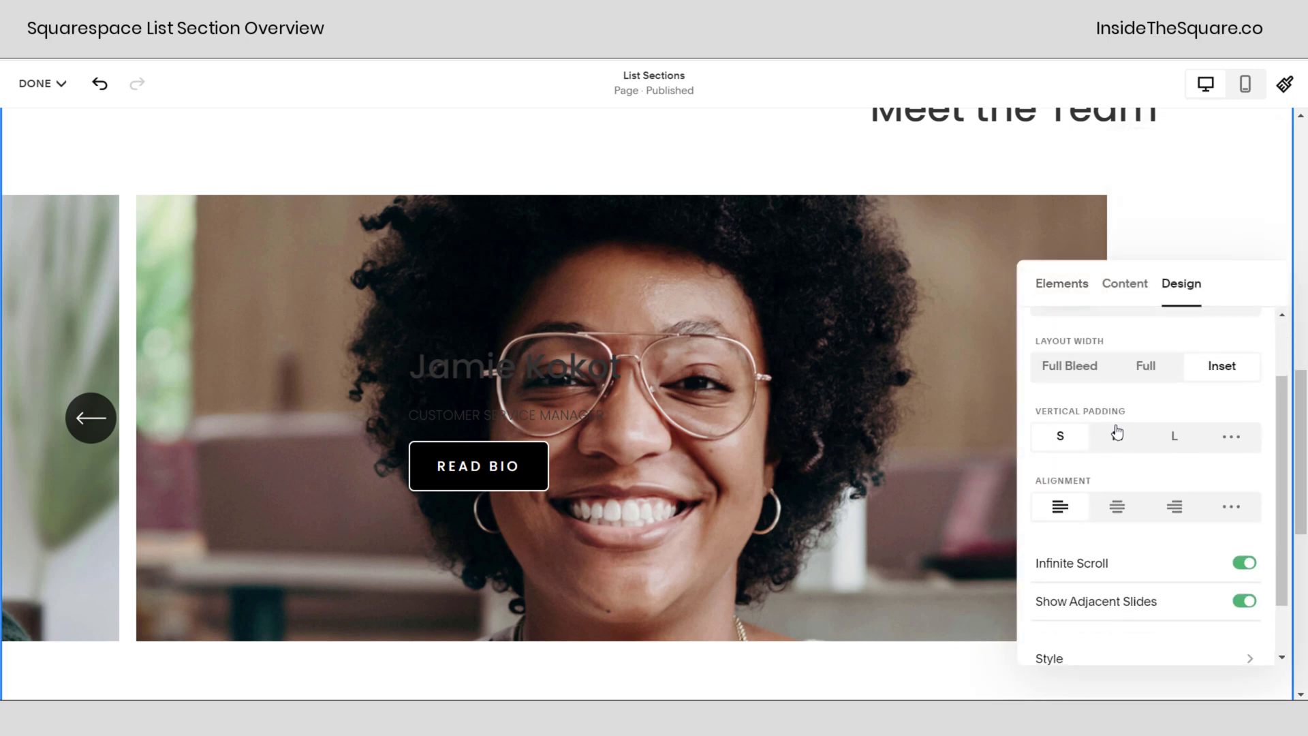
scroll(882, 368, up, 3)
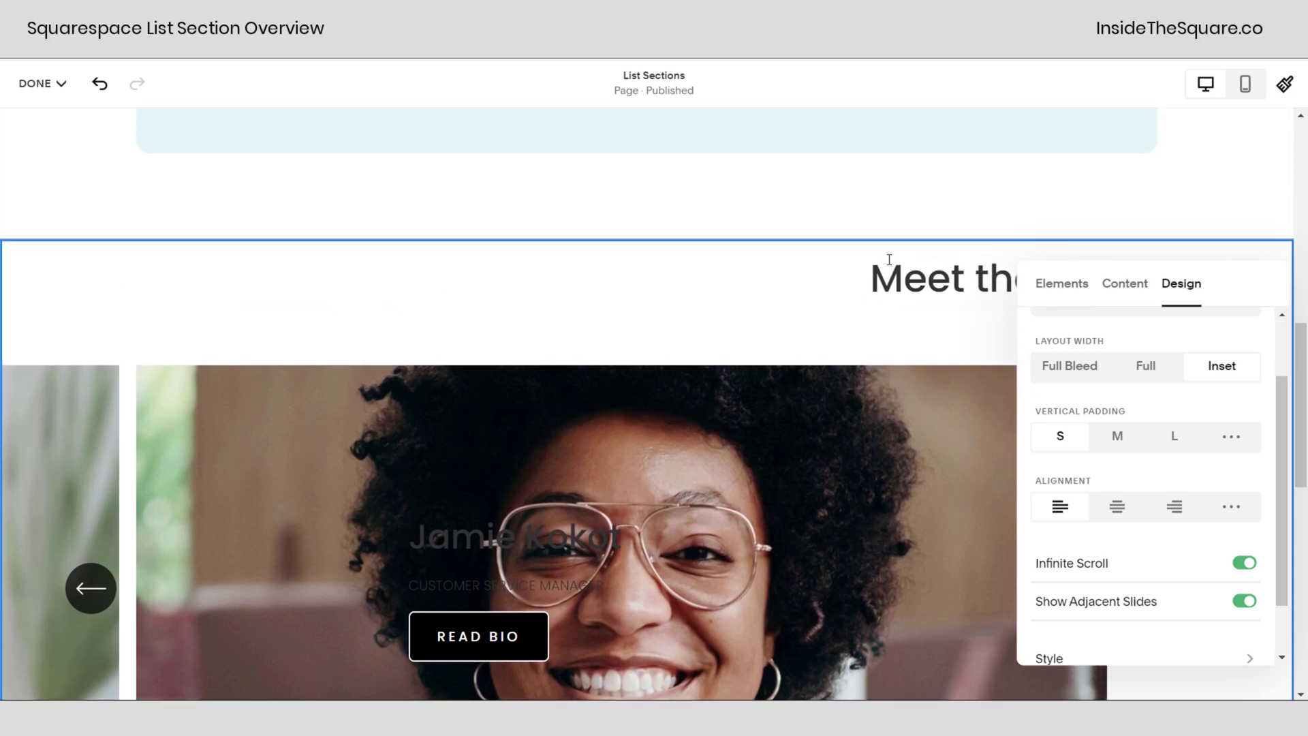
click(1119, 439)
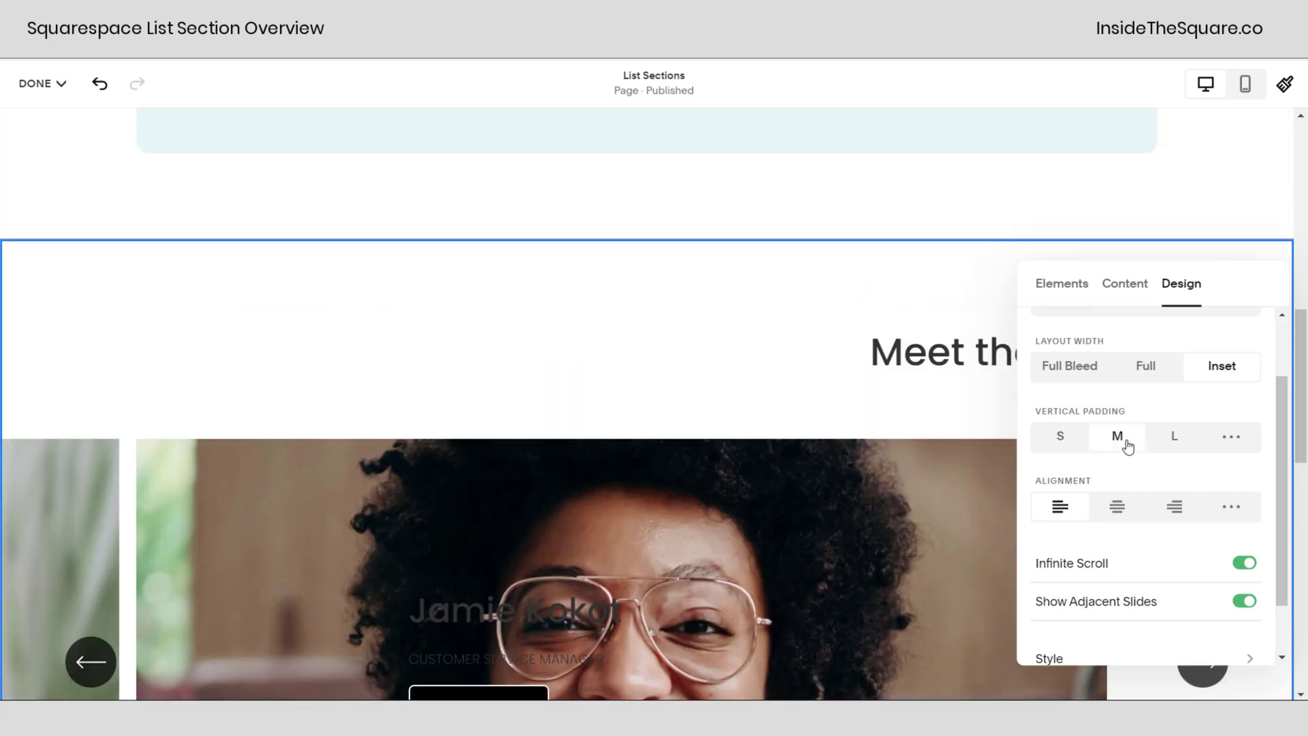
click(1172, 441)
click(1117, 441)
Step: Right-align each slide's name, role and Read Bio button after trying centre
scroll(883, 417, down, 4)
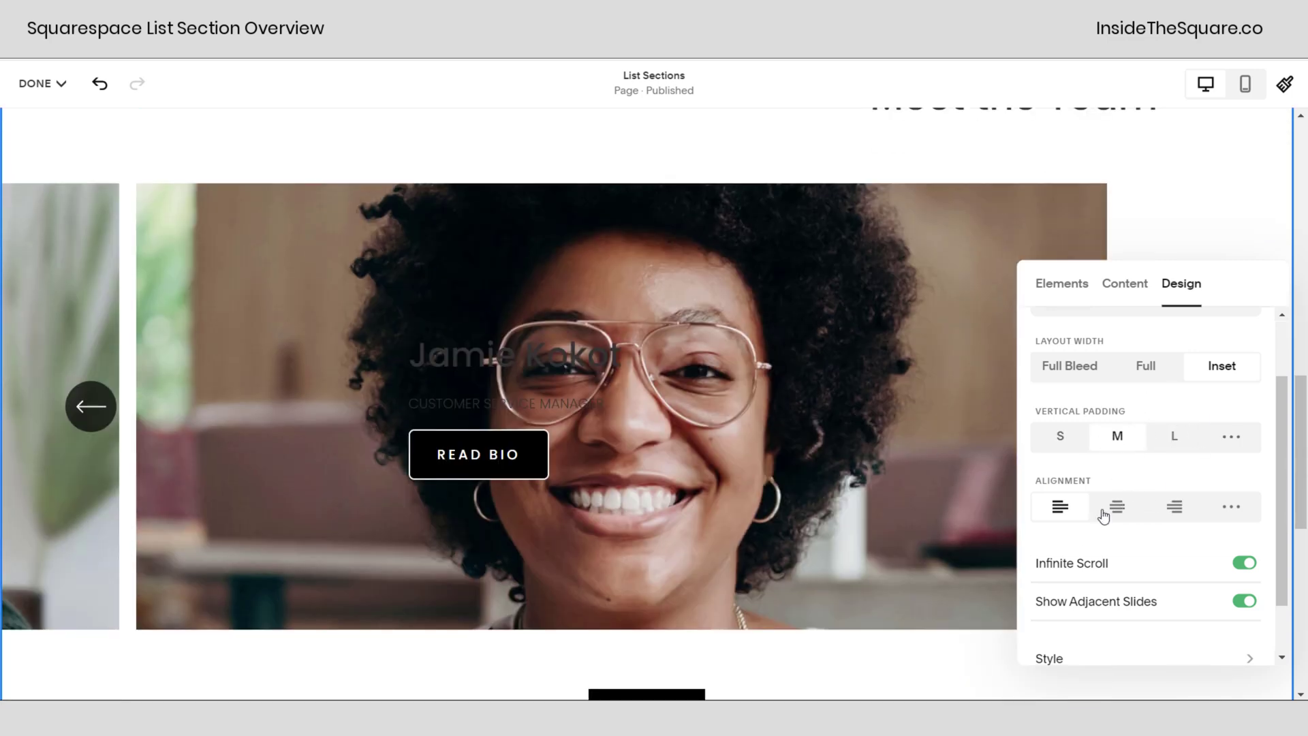
click(1117, 516)
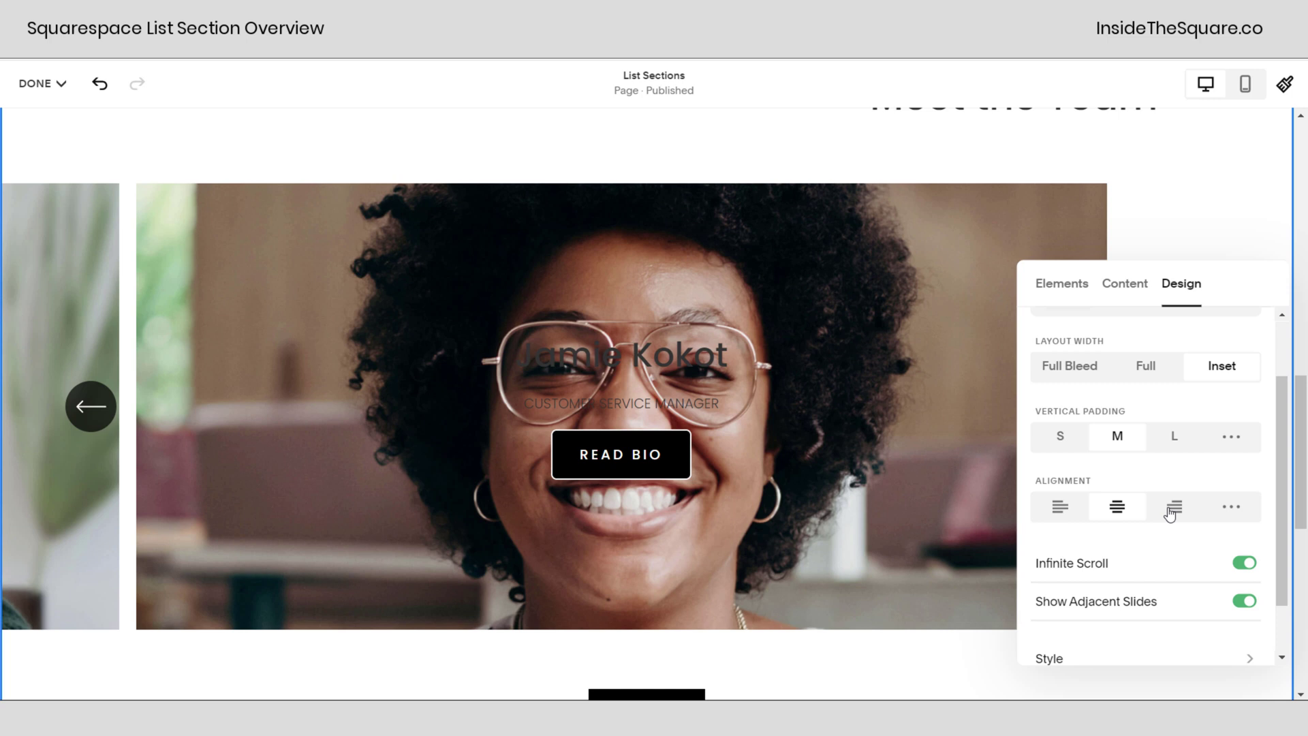
click(1171, 509)
scroll(1118, 539, down, 1)
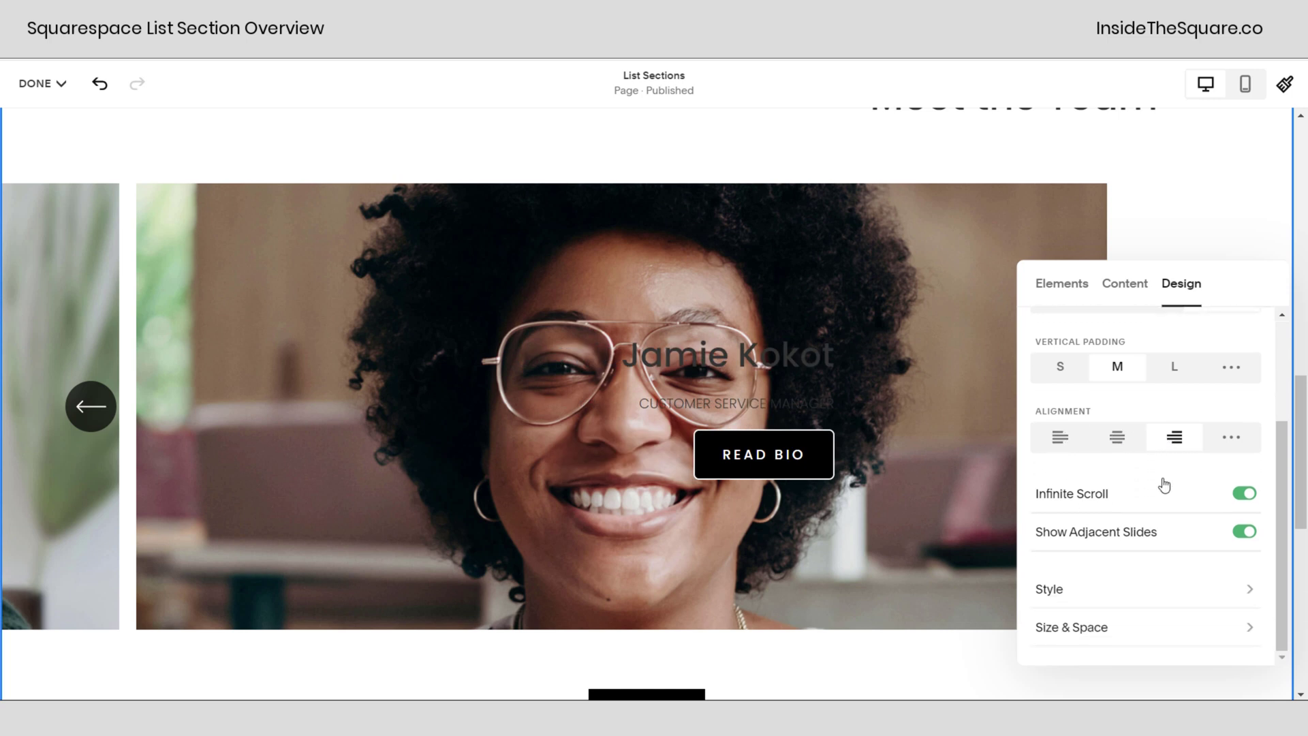
Step: Turn Infinite Scroll off and test the arrows, going back to the first slide and forward to the last
click(1175, 494)
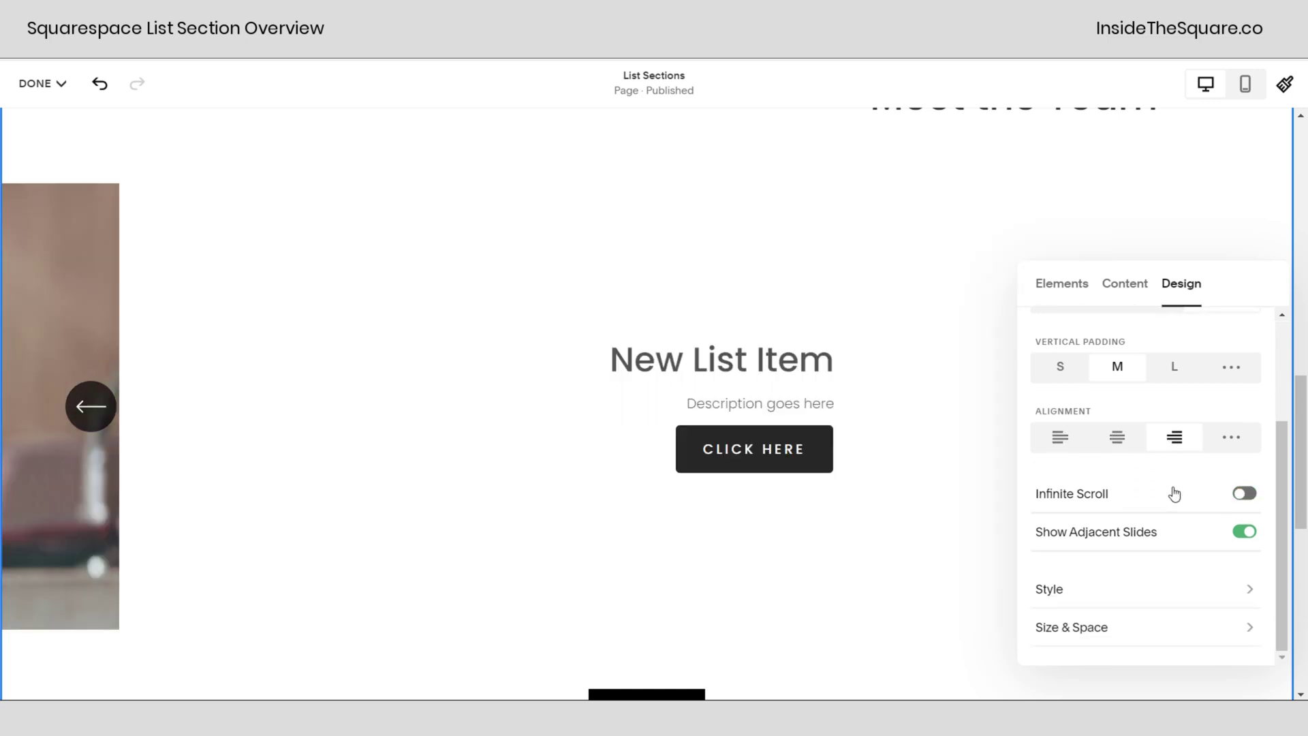
click(96, 416)
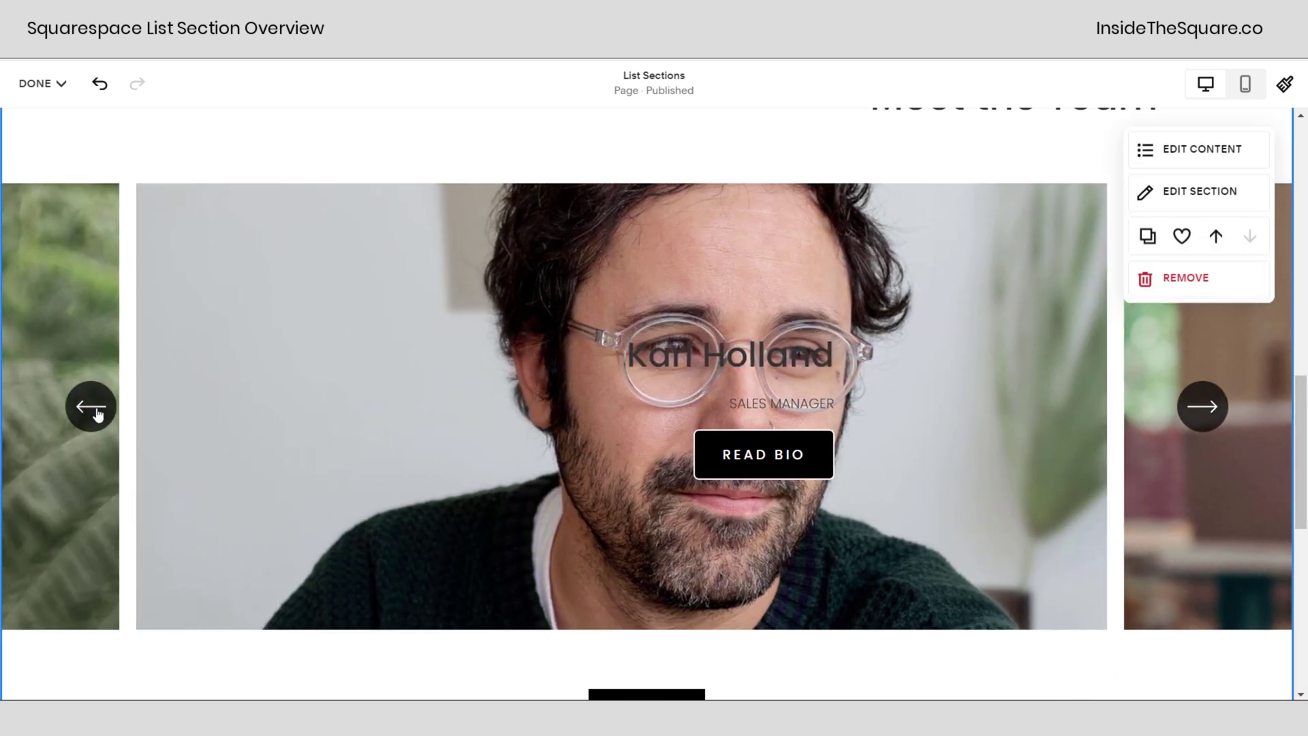
click(96, 414)
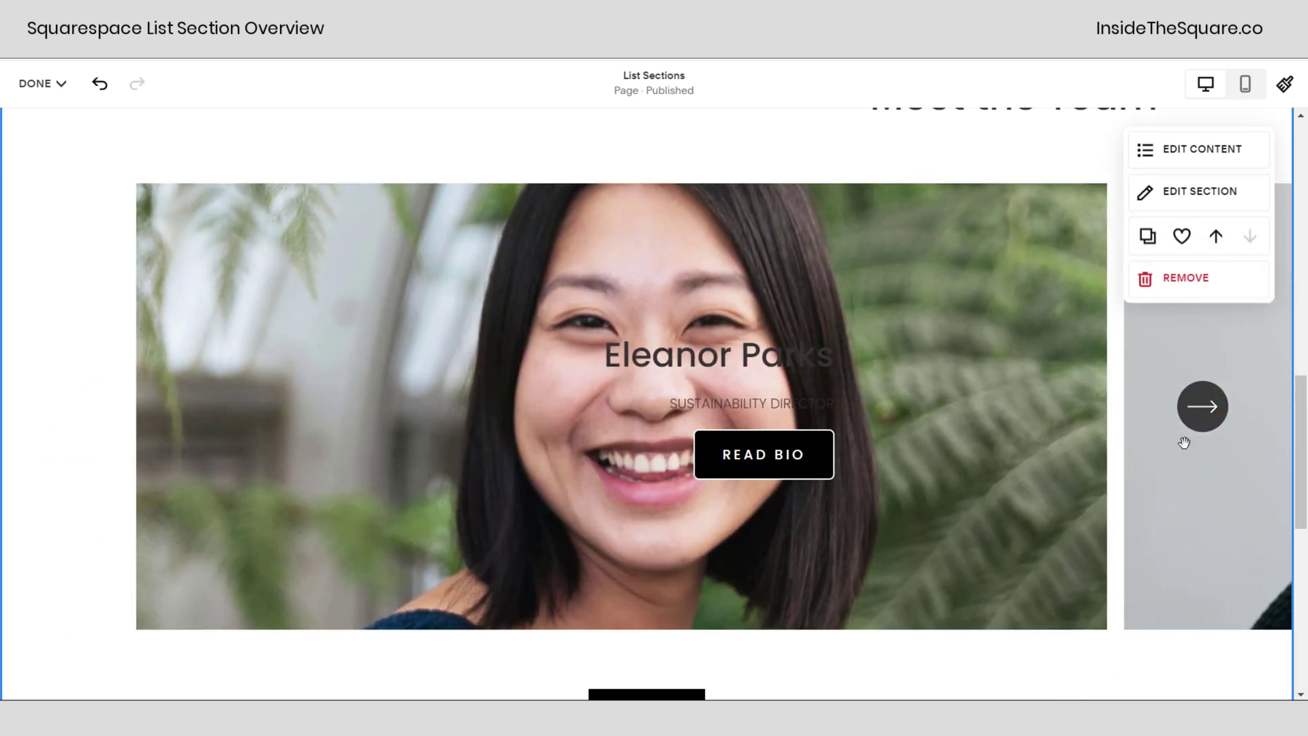
click(1208, 424)
click(1212, 423)
click(1208, 413)
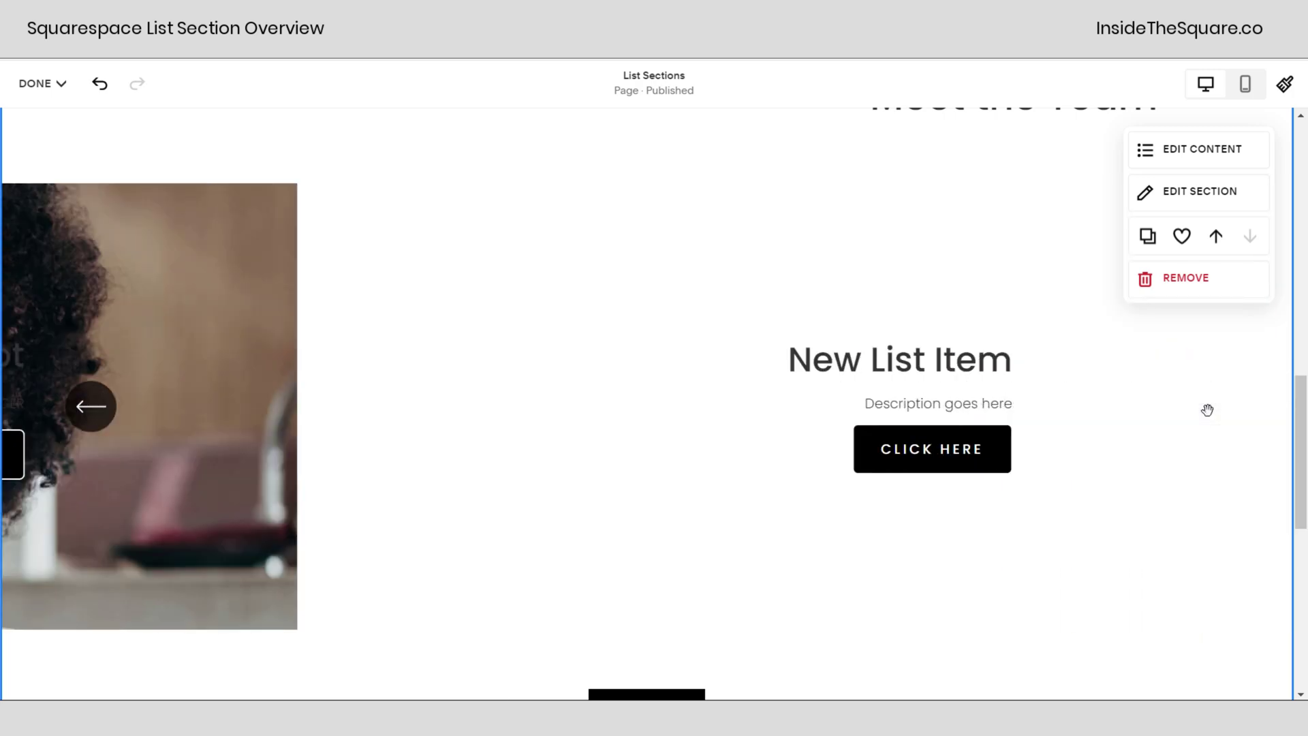
Step: Turn Infinite Scroll back on in the section's Design settings
click(1203, 154)
click(1175, 292)
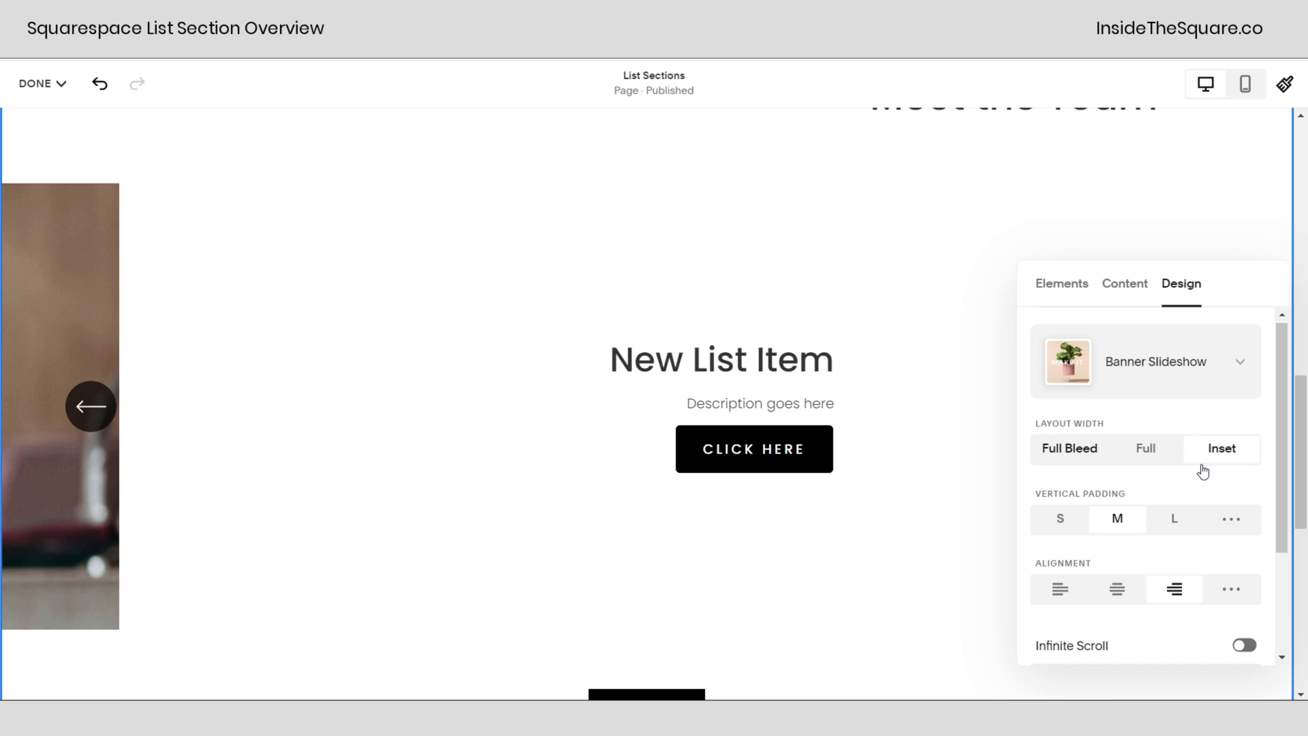
scroll(1117, 481, down, 3)
click(1174, 505)
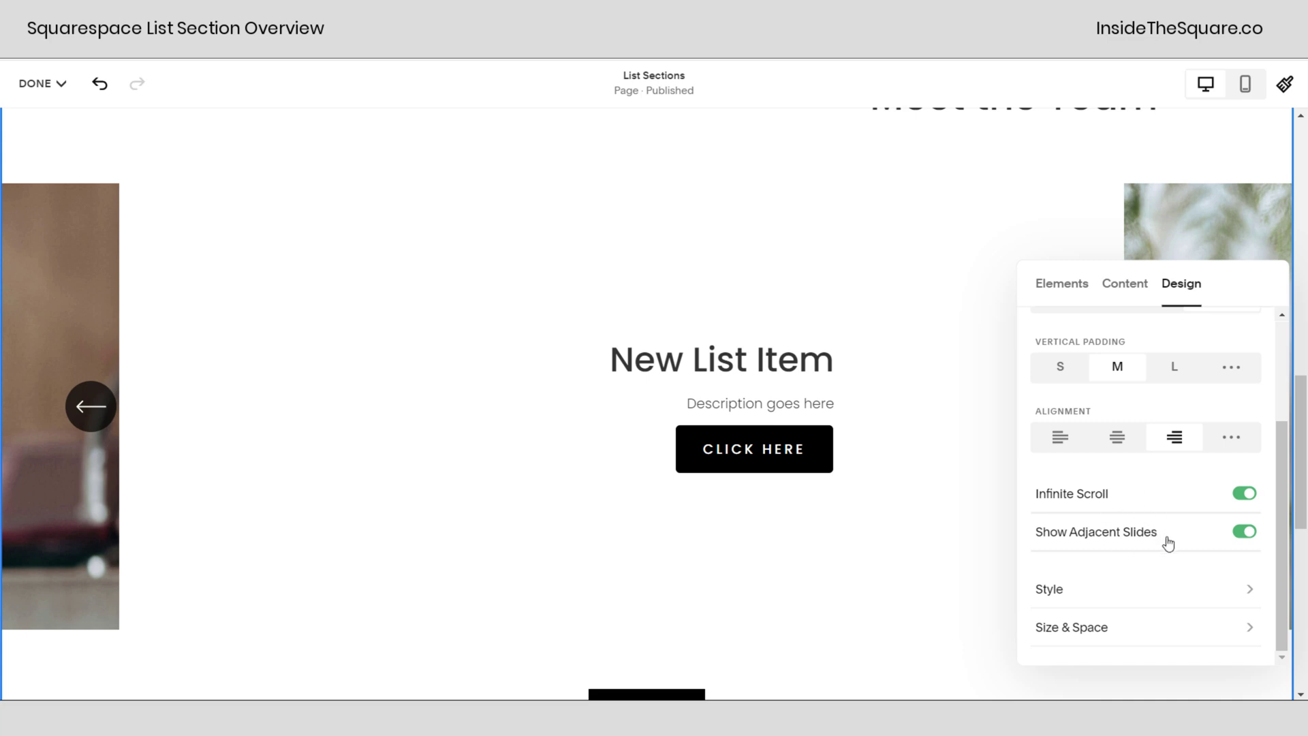
Step: Turn on Card in Style to give slides a grey background, then browse the slides
click(1174, 595)
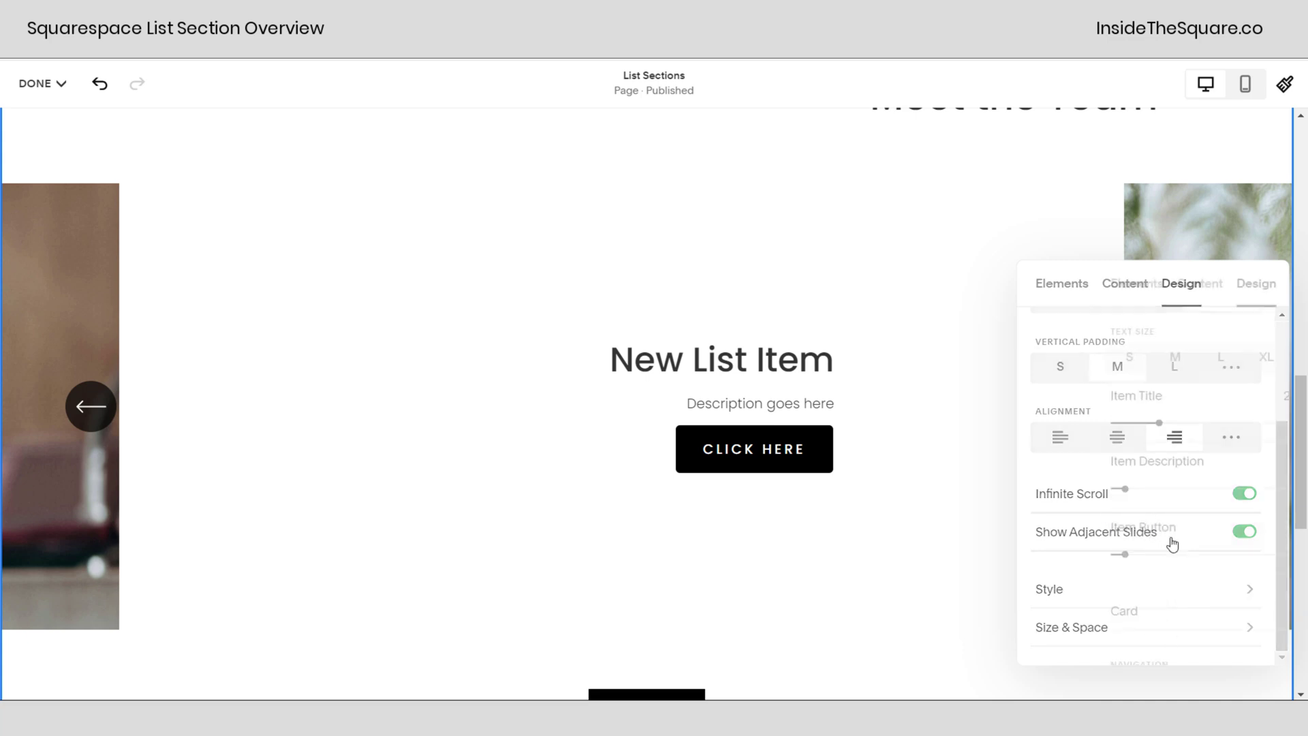
scroll(1123, 453, down, 3)
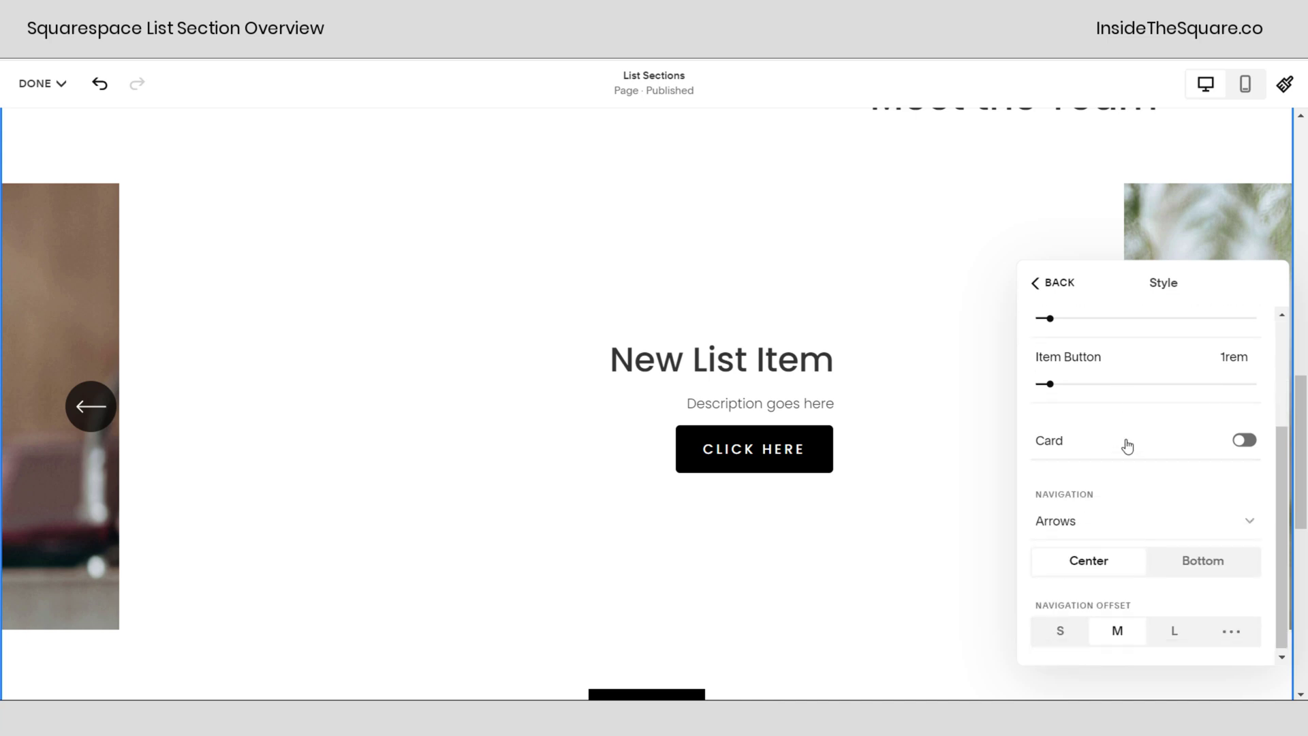
click(1127, 444)
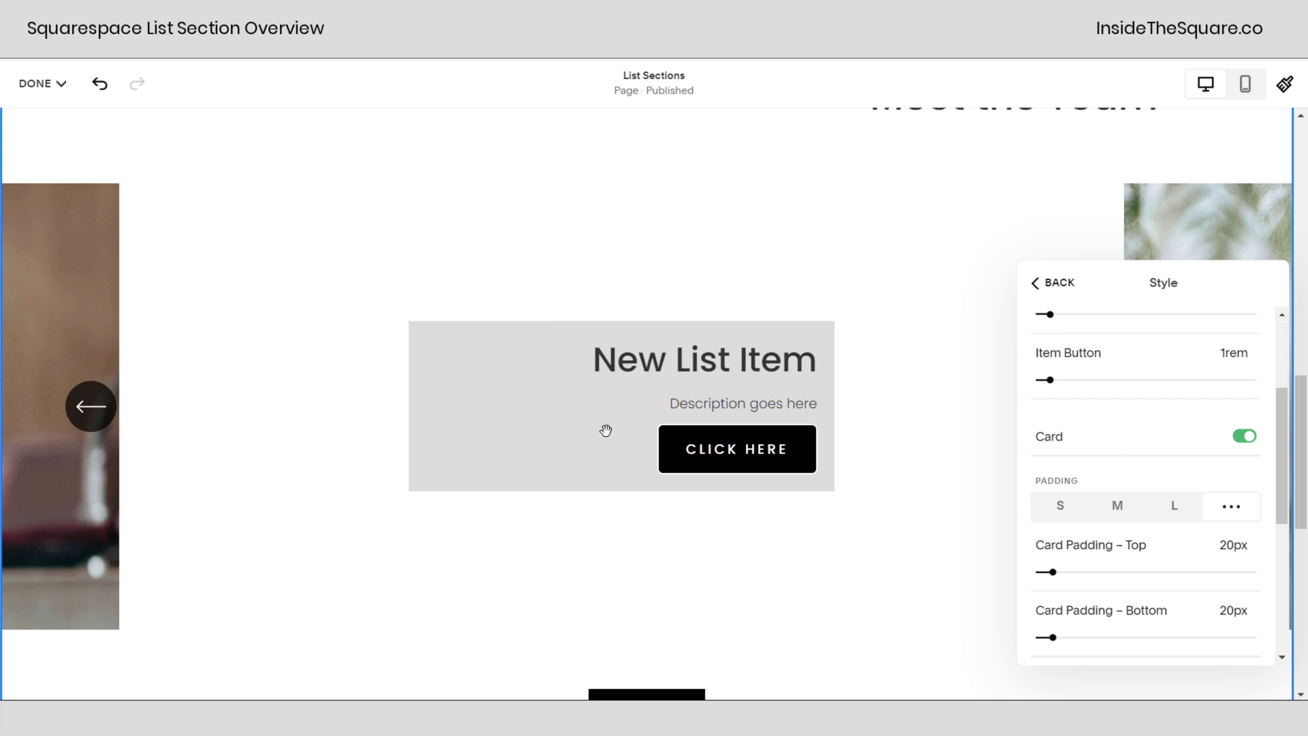
click(92, 412)
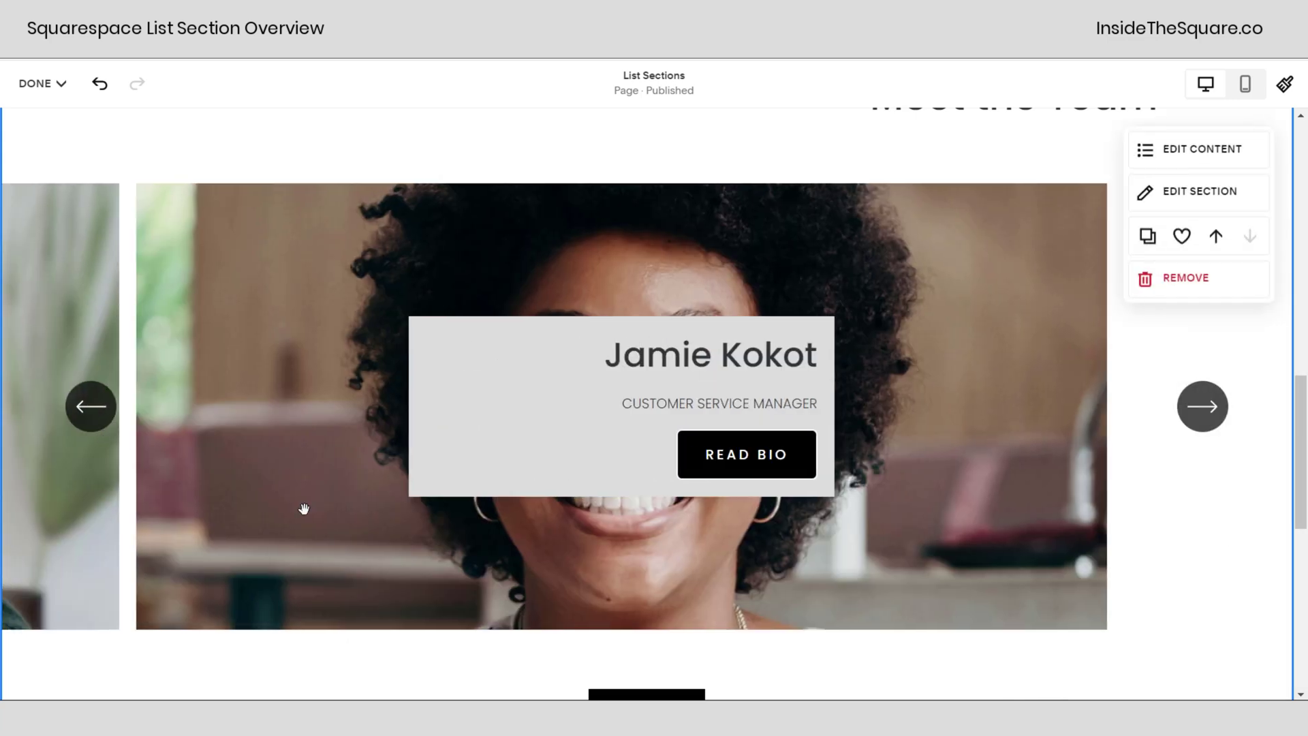
click(88, 421)
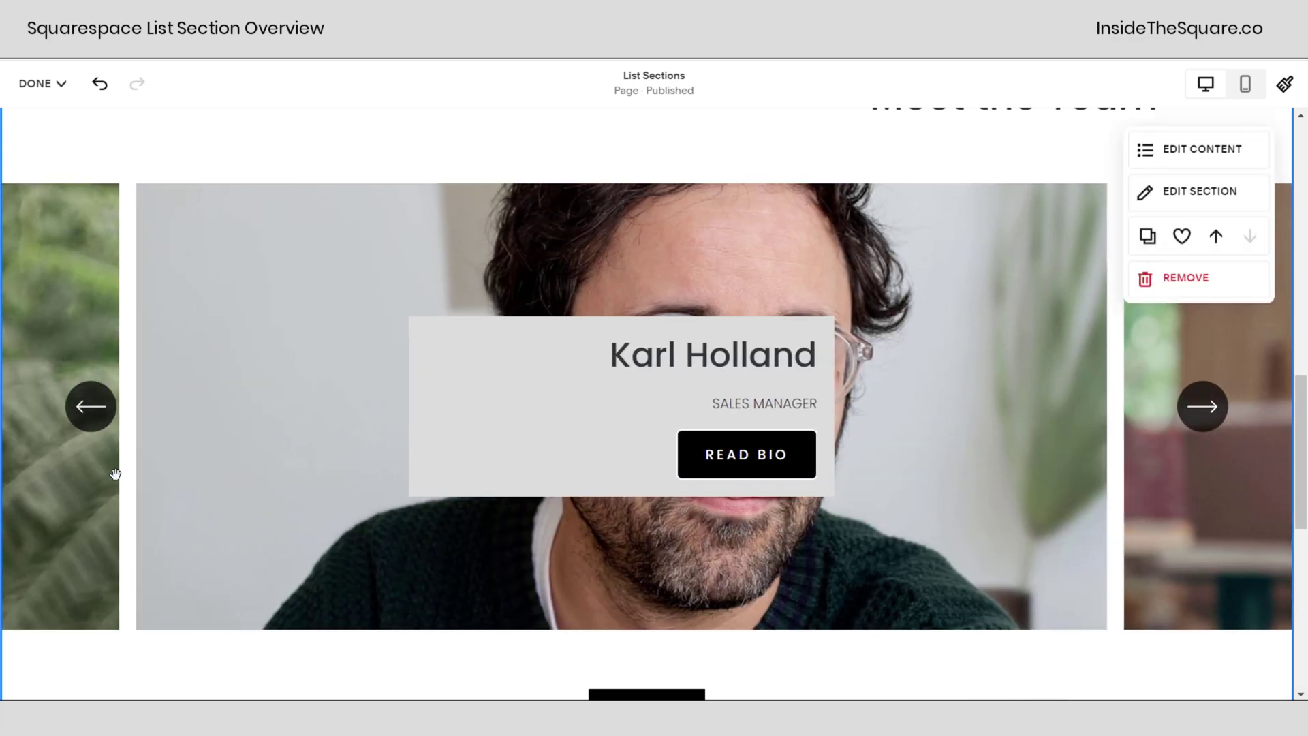
Step: Set the card Padding to M and the Text Size to M
click(1189, 161)
scroll(1155, 545, down, 3)
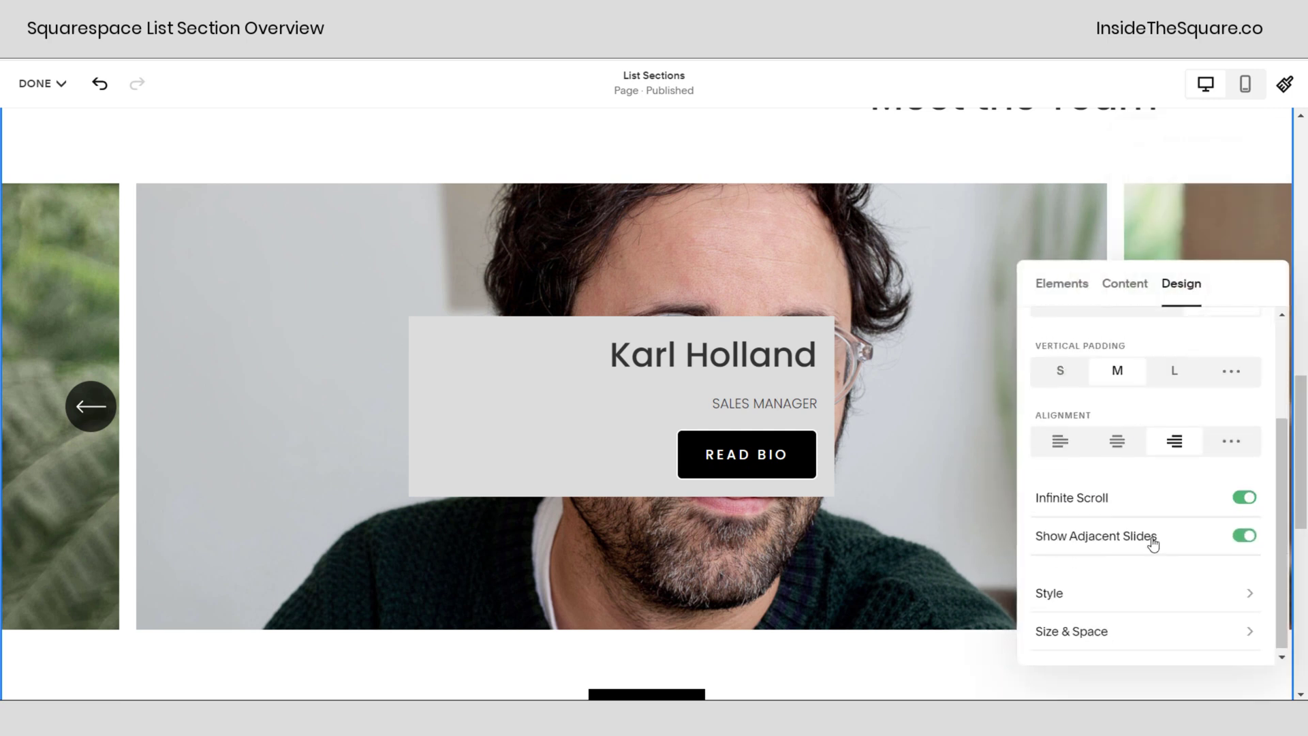
click(1131, 598)
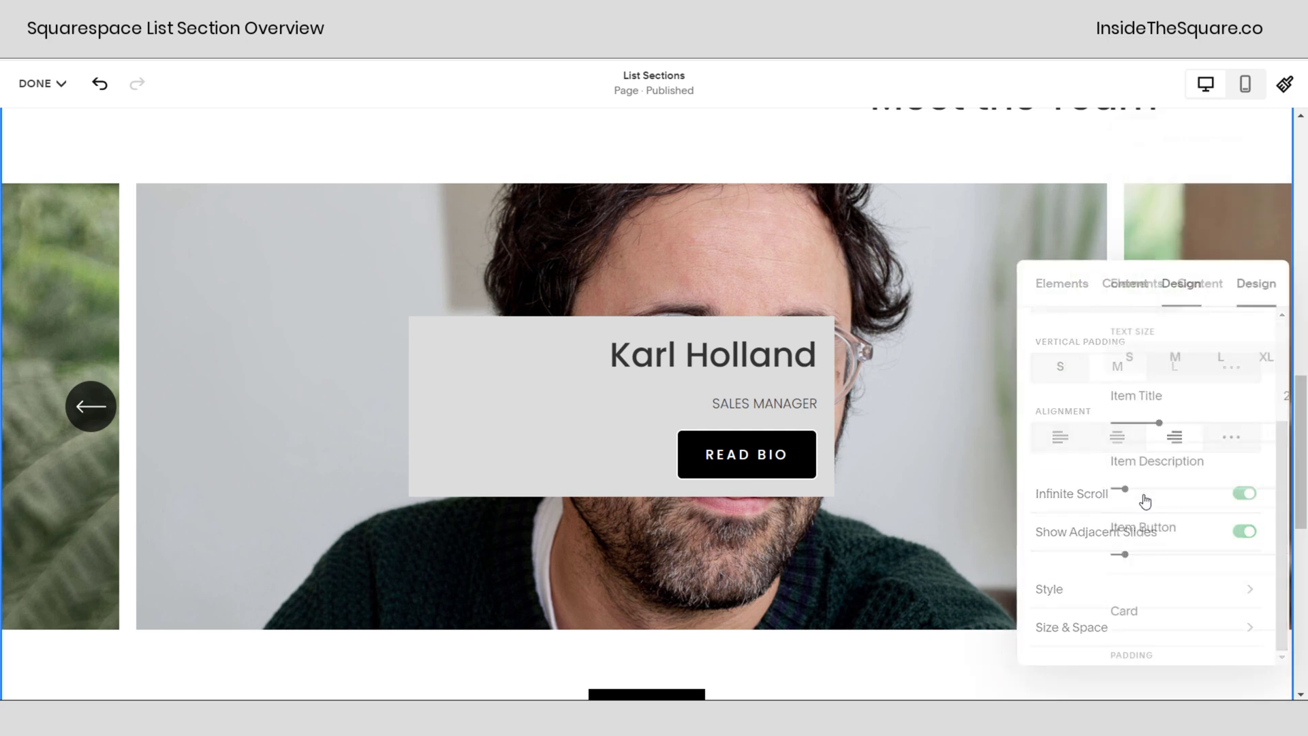
scroll(1143, 500, down, 2)
scroll(1146, 502, down, 5)
scroll(1144, 504, up, 2)
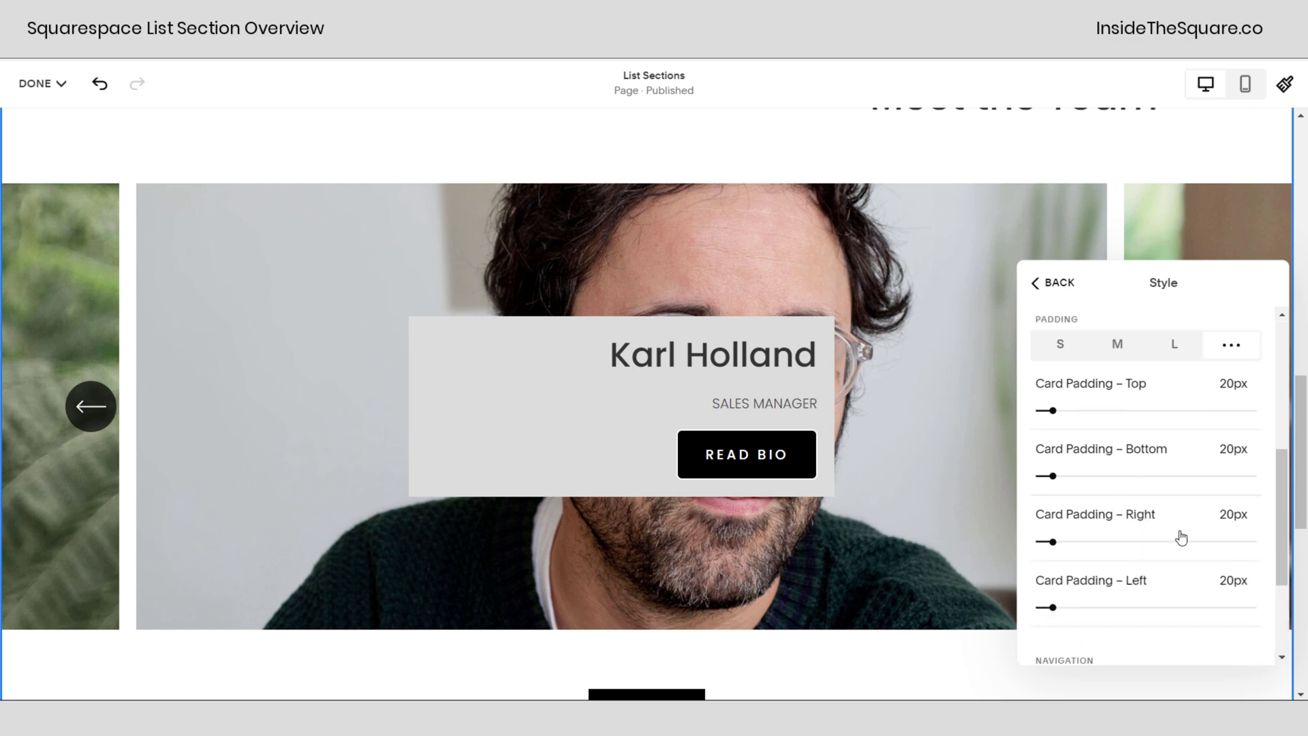
click(1118, 343)
scroll(1174, 456, up, 3)
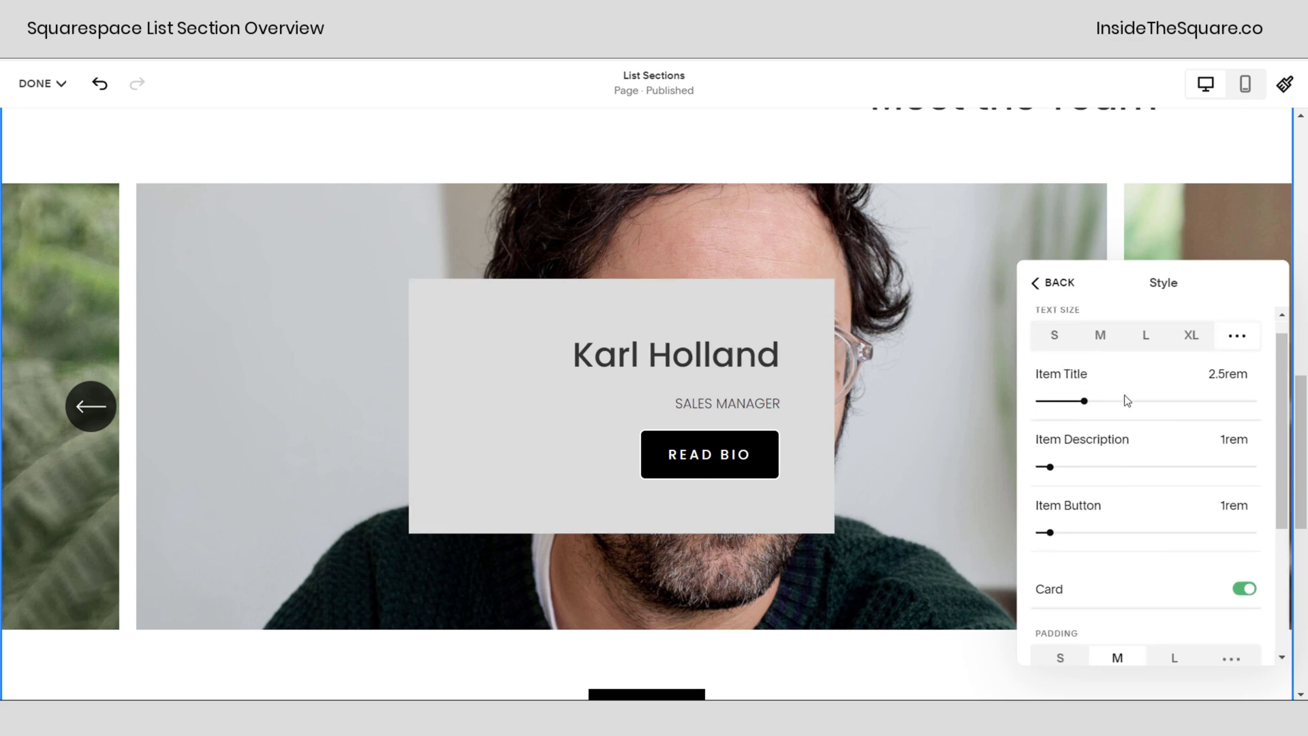
scroll(1128, 381, up, 1)
click(1100, 357)
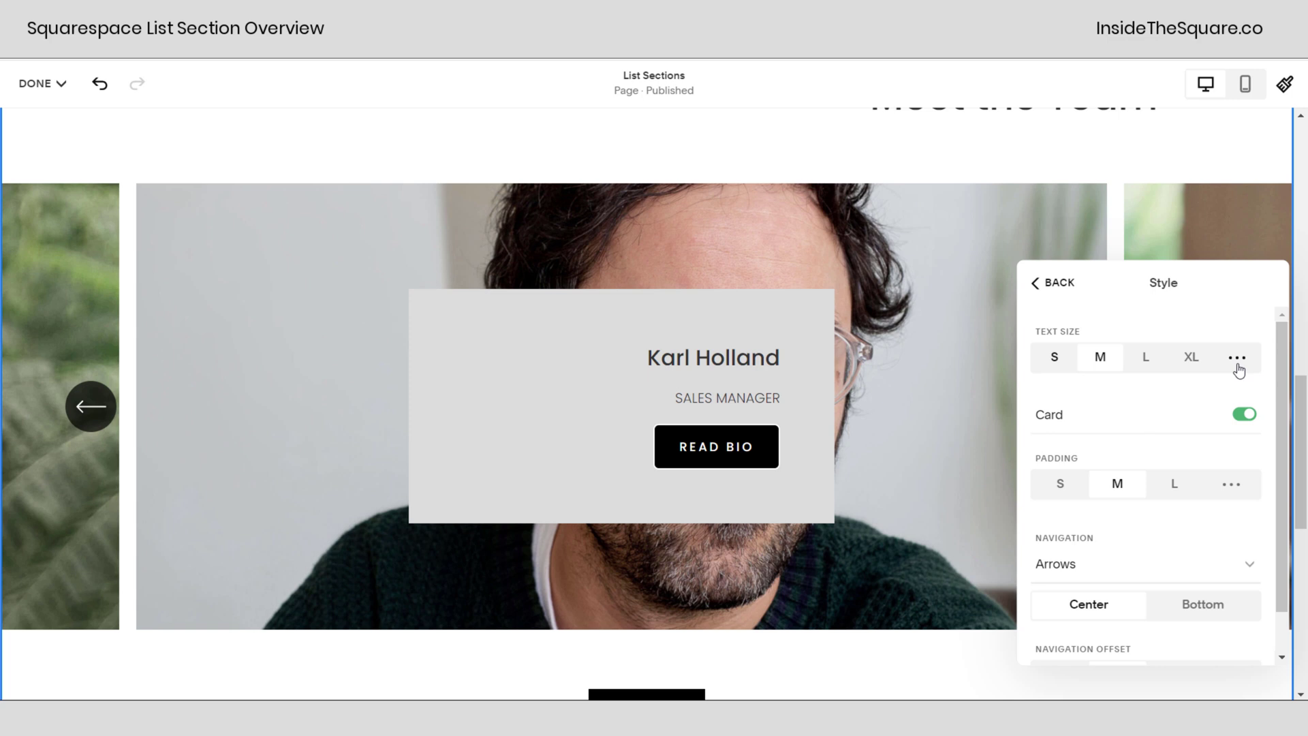
Step: Set Navigation to Arrows at the Bottom with Space Below Navigation L
scroll(1193, 480, down, 1)
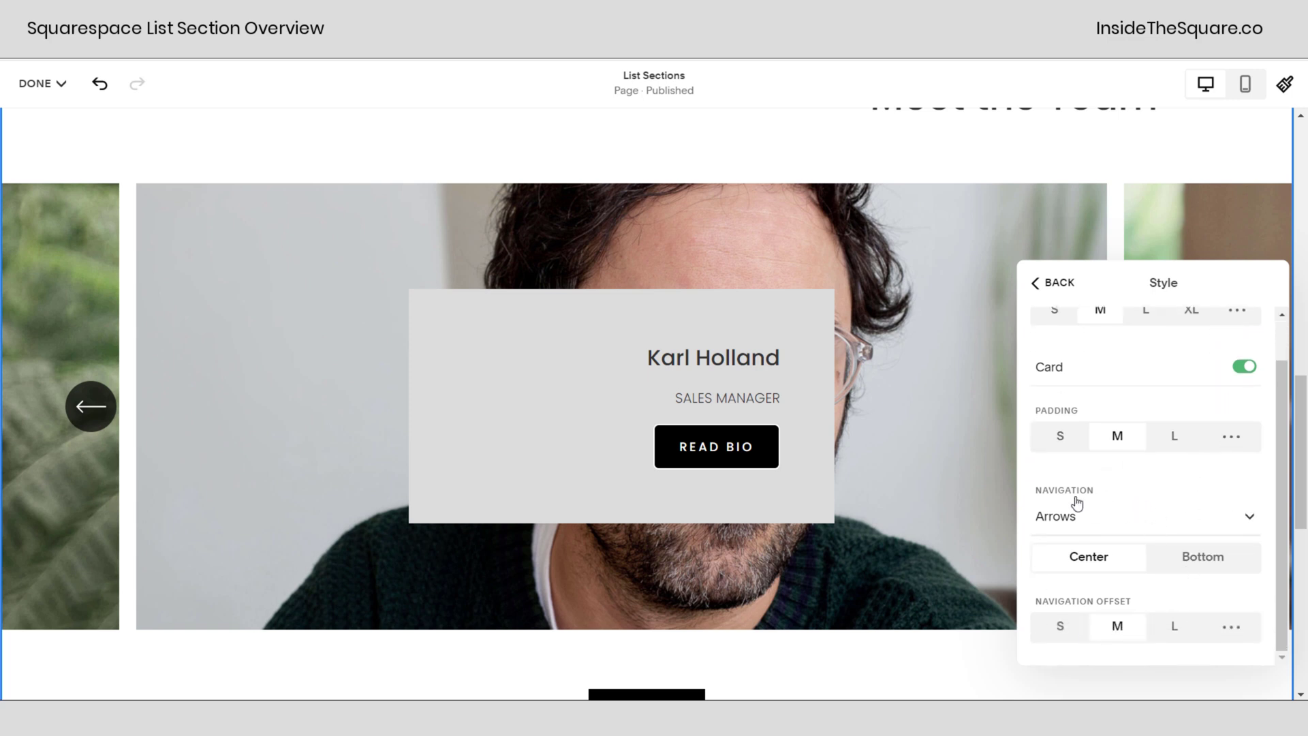
click(1104, 523)
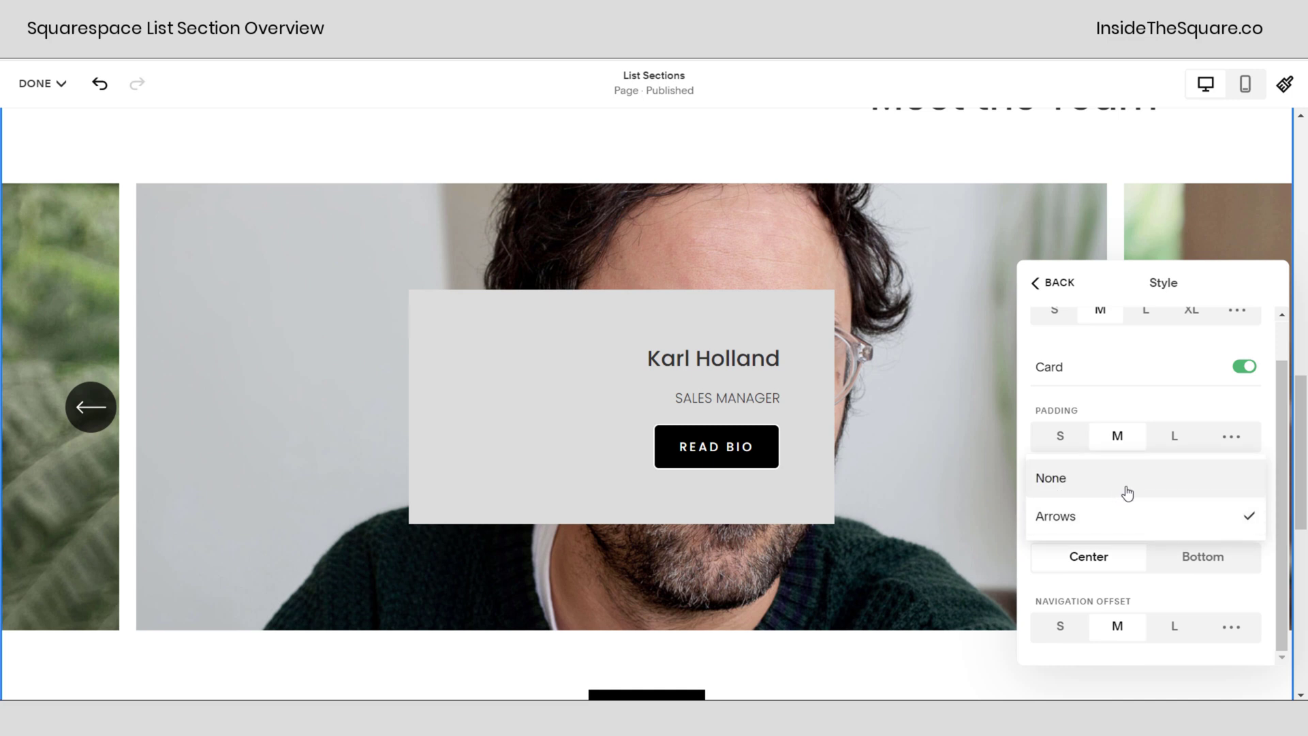
click(1124, 491)
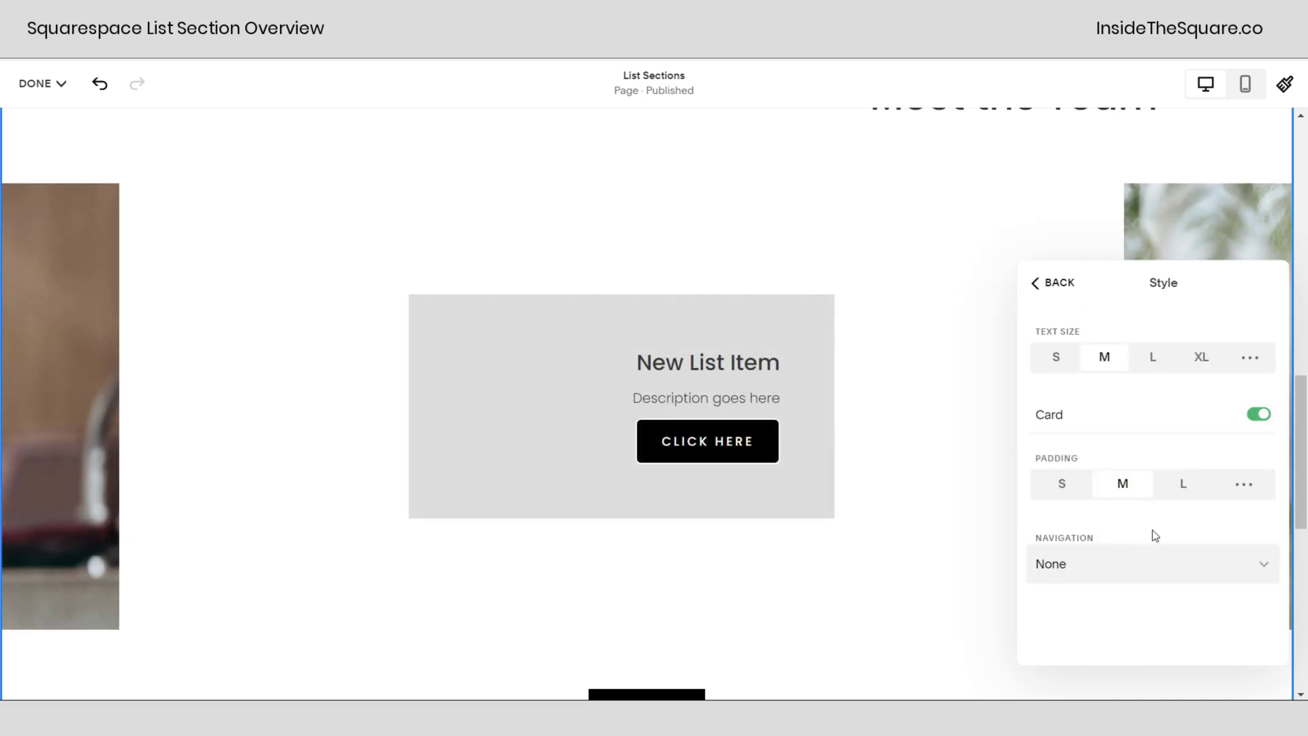
click(1088, 571)
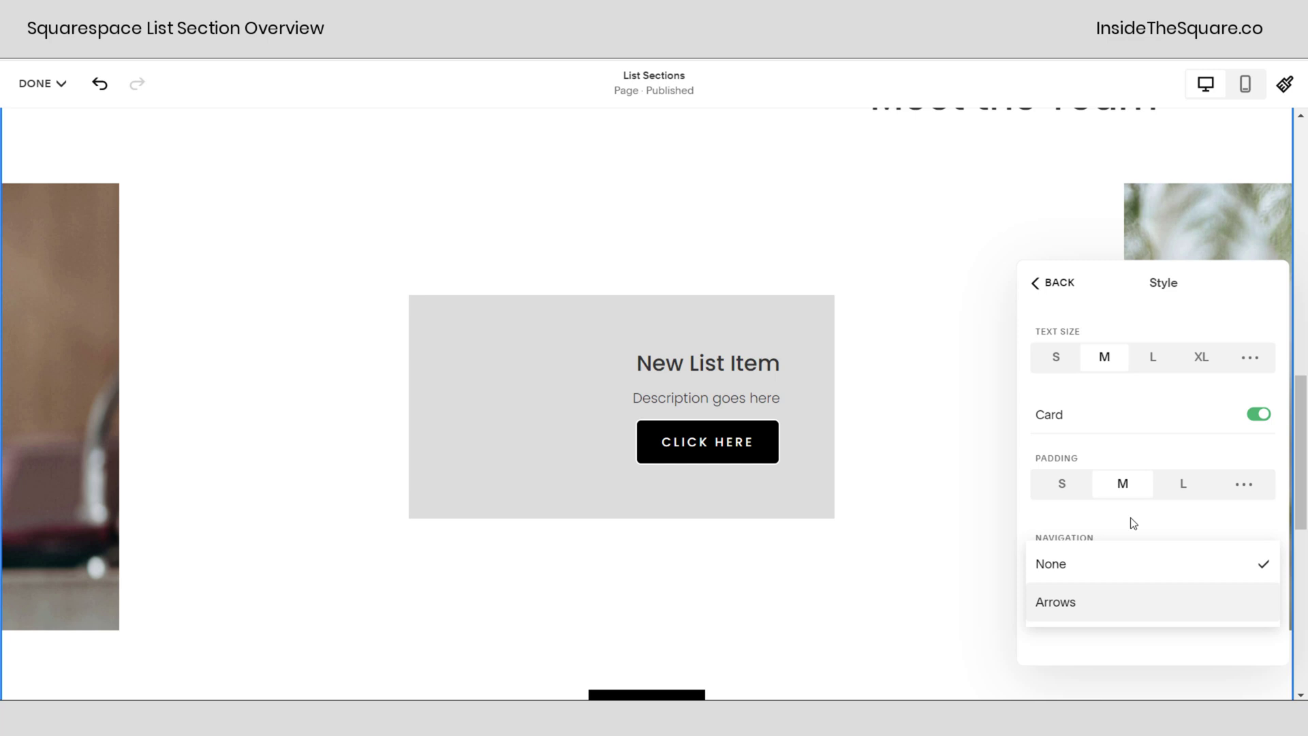
key(Return)
scroll(1159, 586, down, 1)
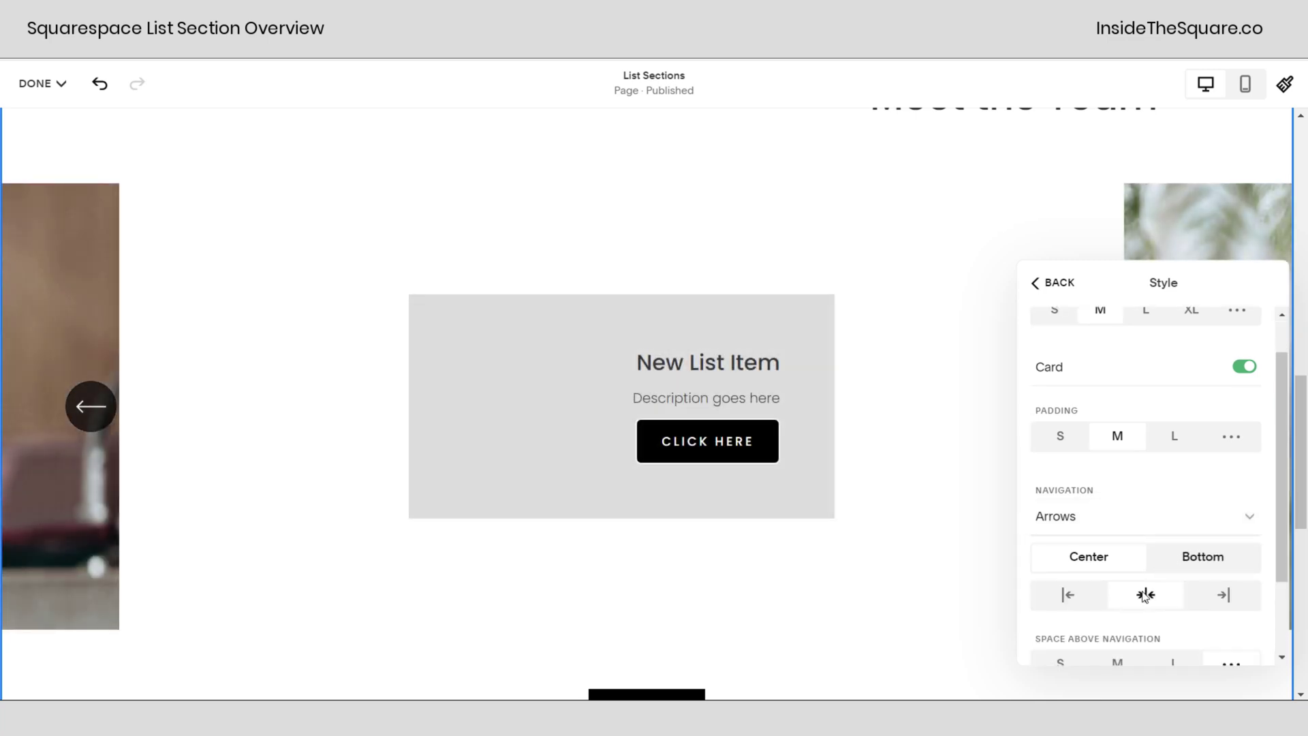
click(1203, 556)
scroll(1090, 580, down, 3)
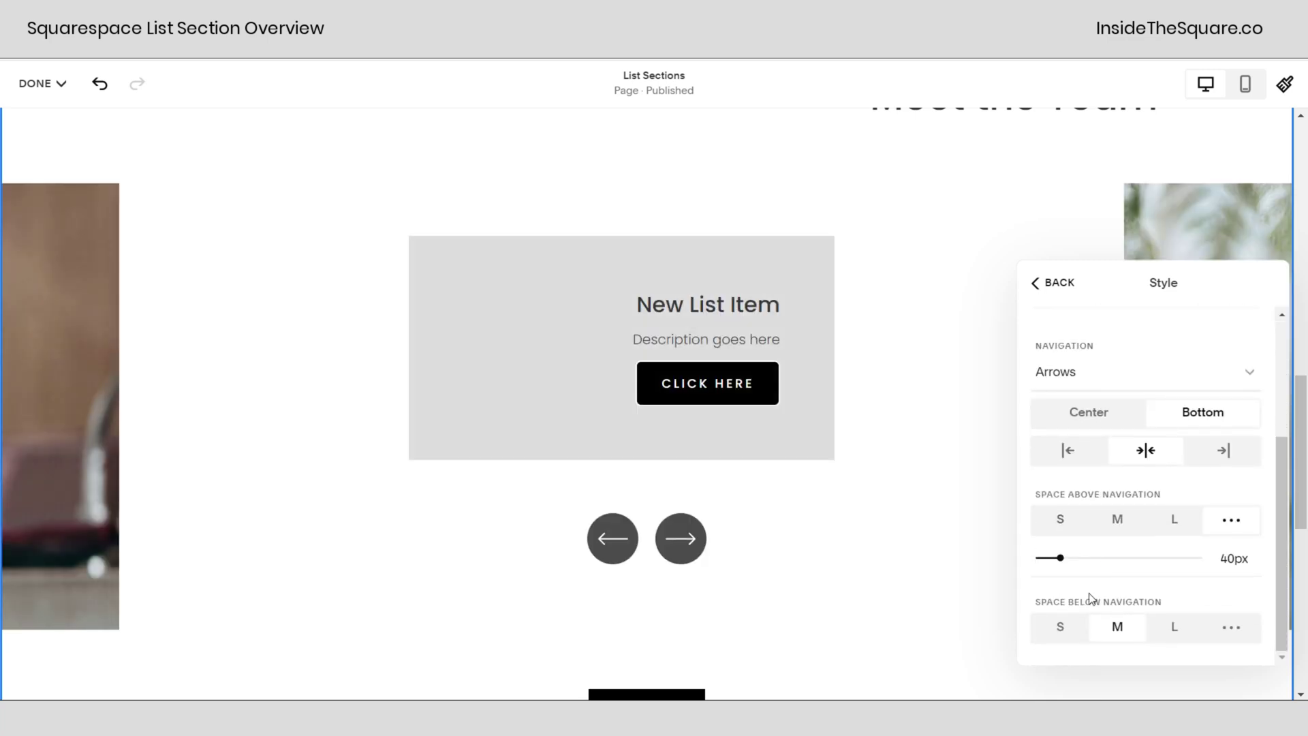
click(1065, 631)
click(1175, 626)
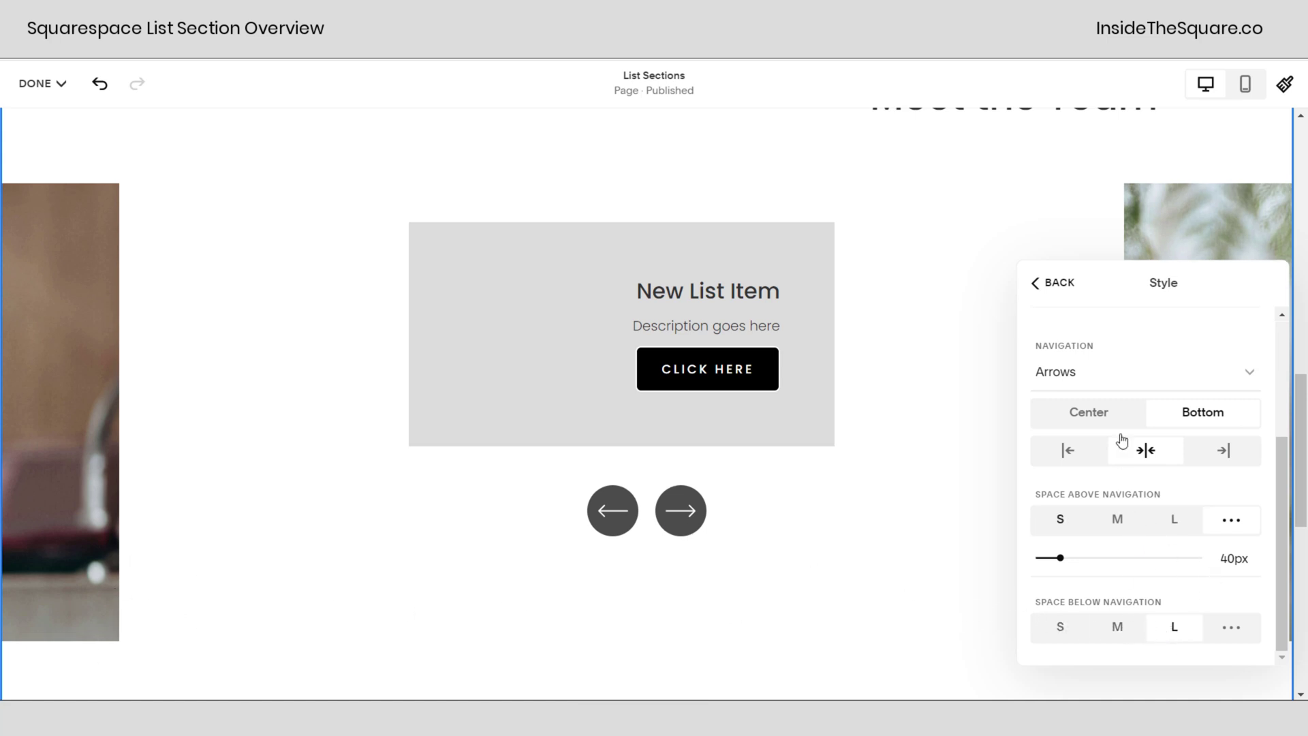
click(1055, 283)
Step: In Size & Space, set Slide Padding M, Slide Content Width M and Space Between Elements M
scroll(1104, 603, down, 2)
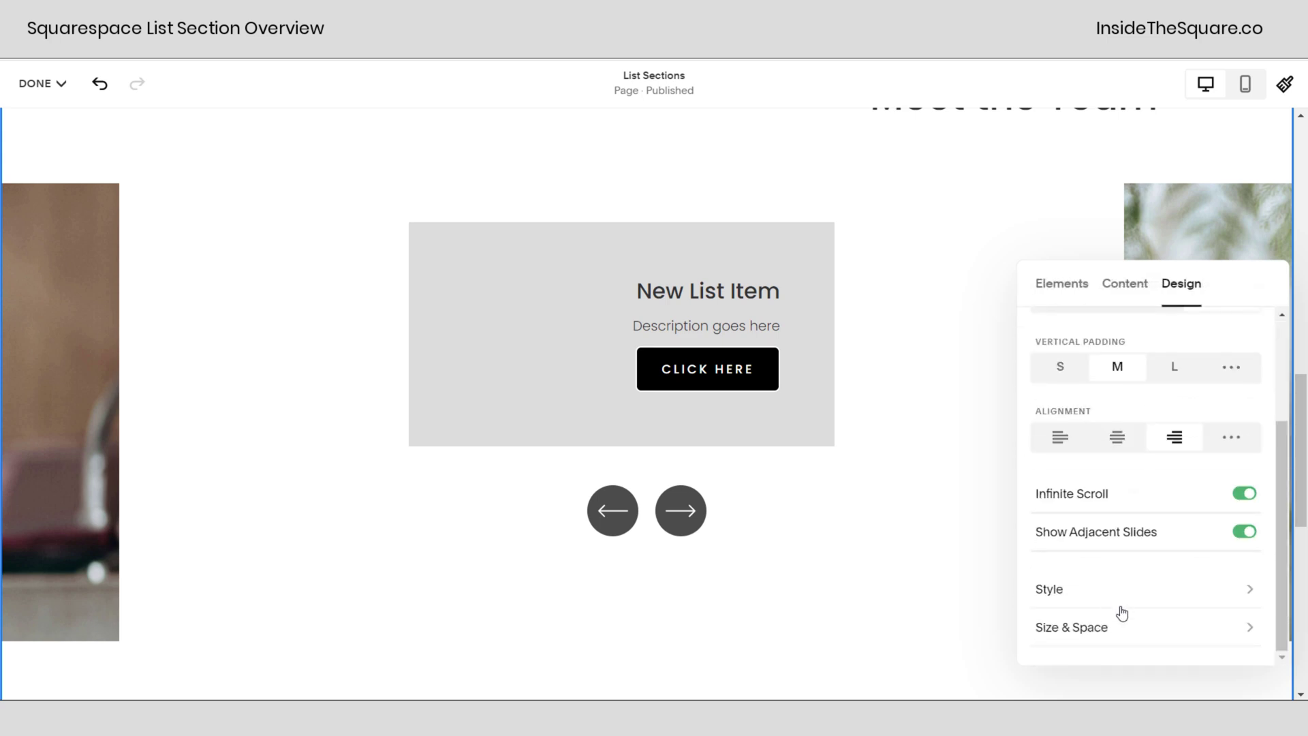
click(1129, 625)
scroll(1200, 539, down, 7)
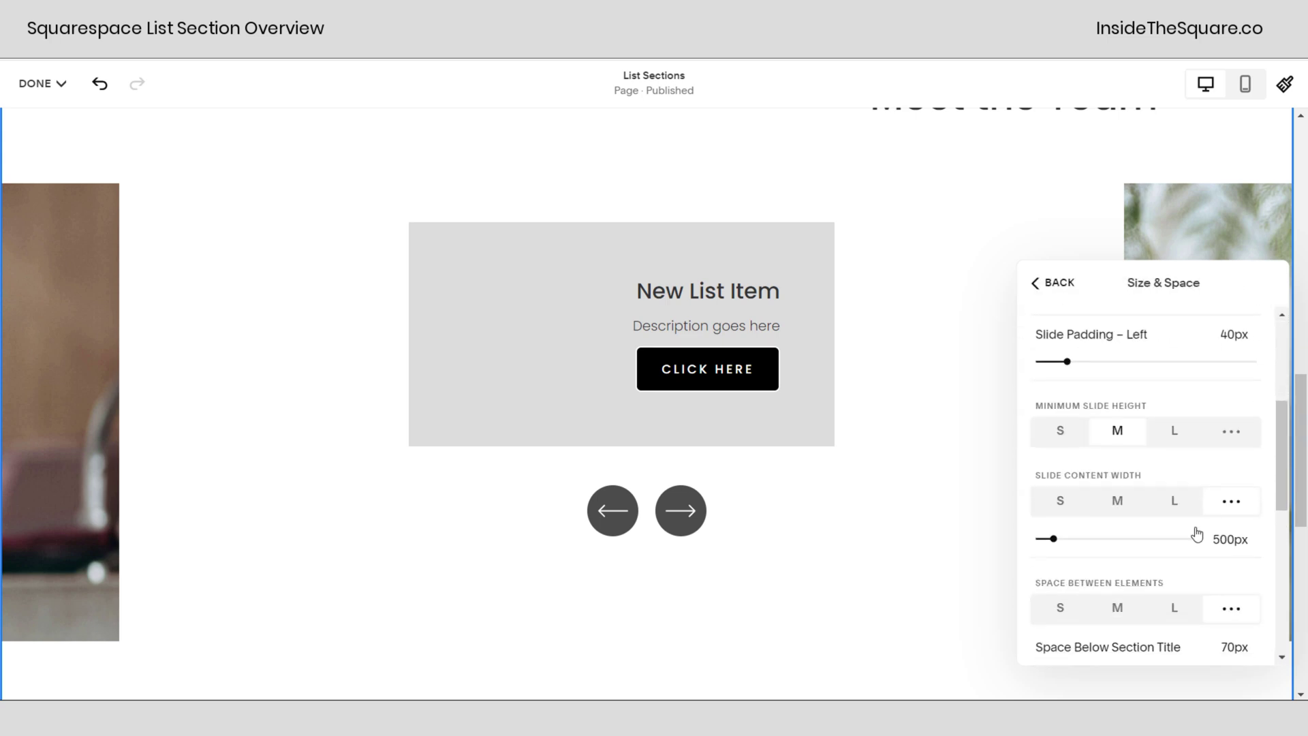
scroll(1189, 530, up, 7)
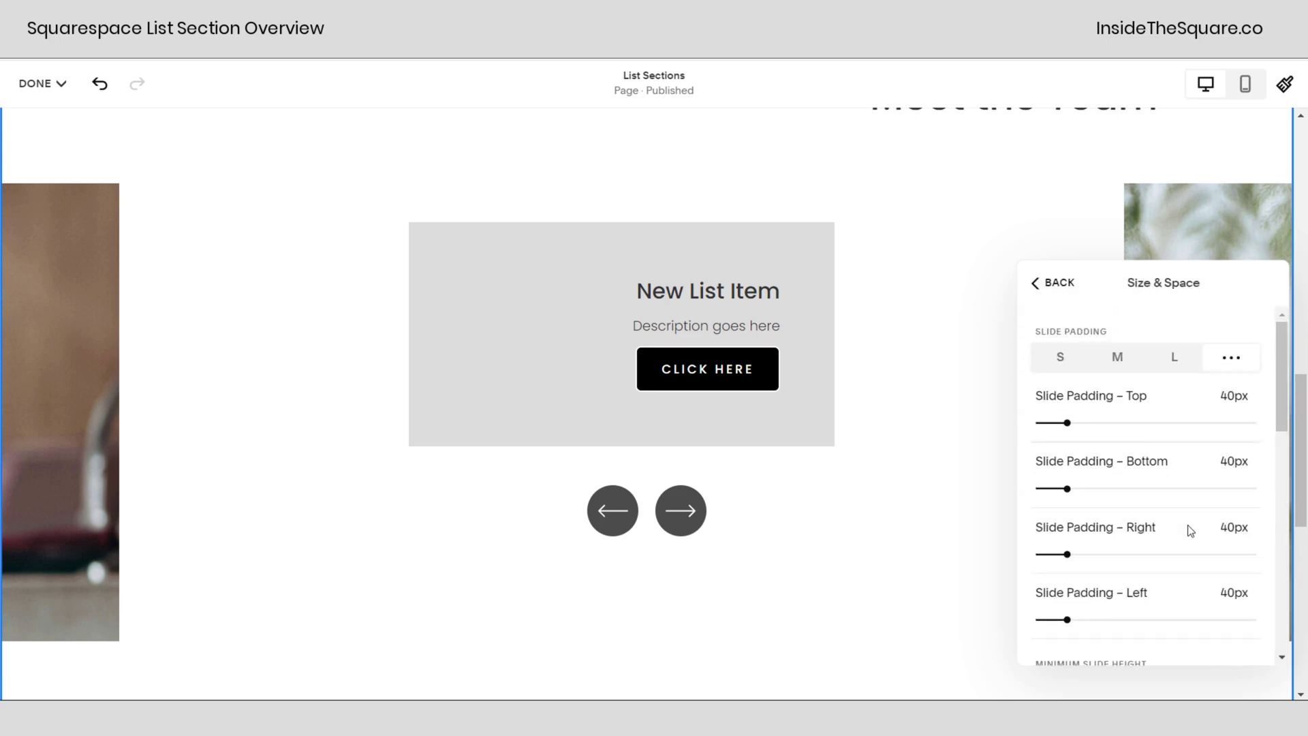
click(1118, 356)
click(1121, 504)
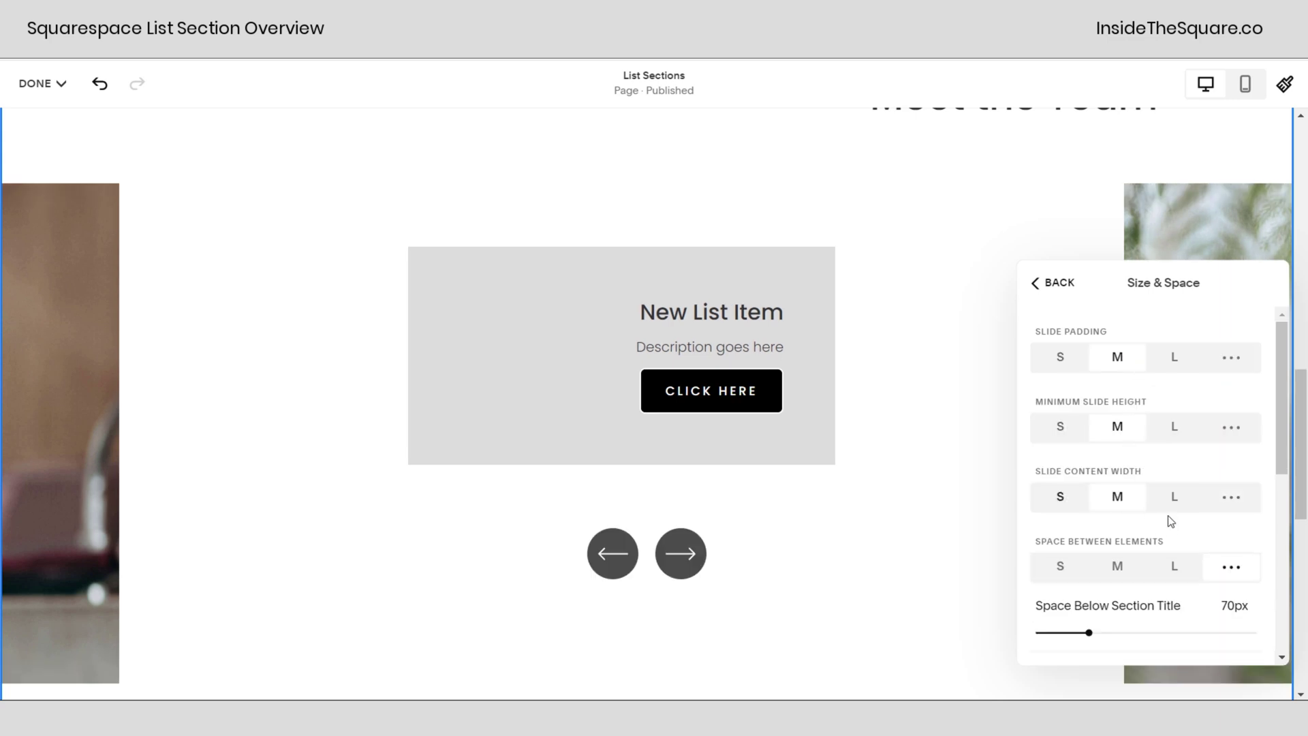
scroll(1172, 518, down, 3)
click(1121, 399)
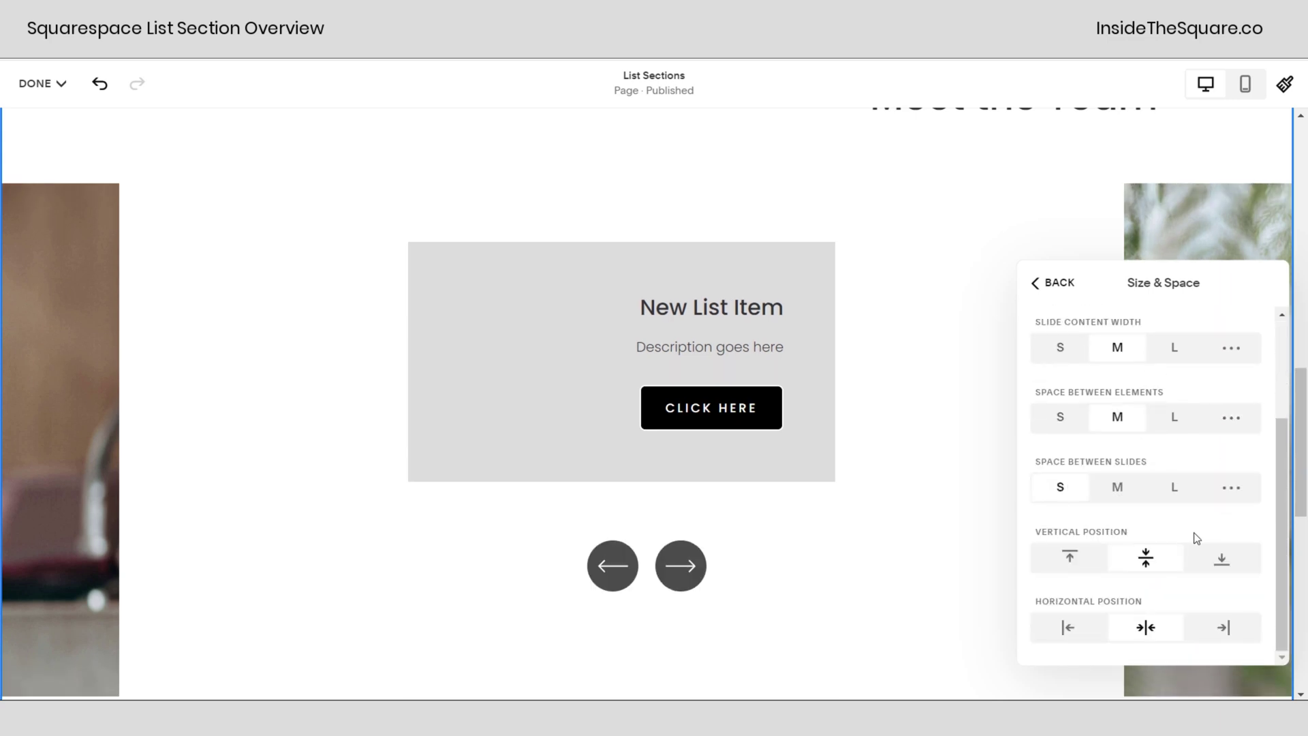
Step: Narrow Slide Content Width to S and align the content box to the right
scroll(1194, 528, up, 2)
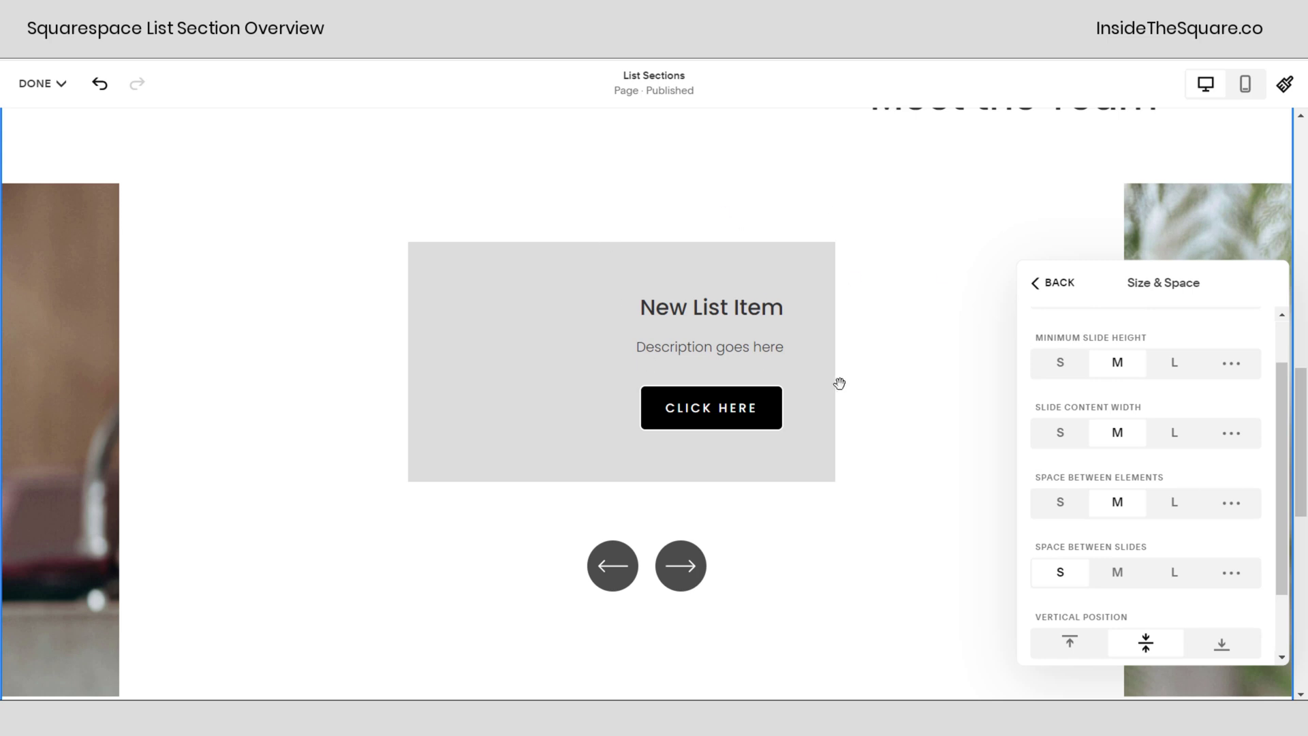
scroll(1150, 539, down, 2)
scroll(1151, 534, up, 2)
click(1177, 440)
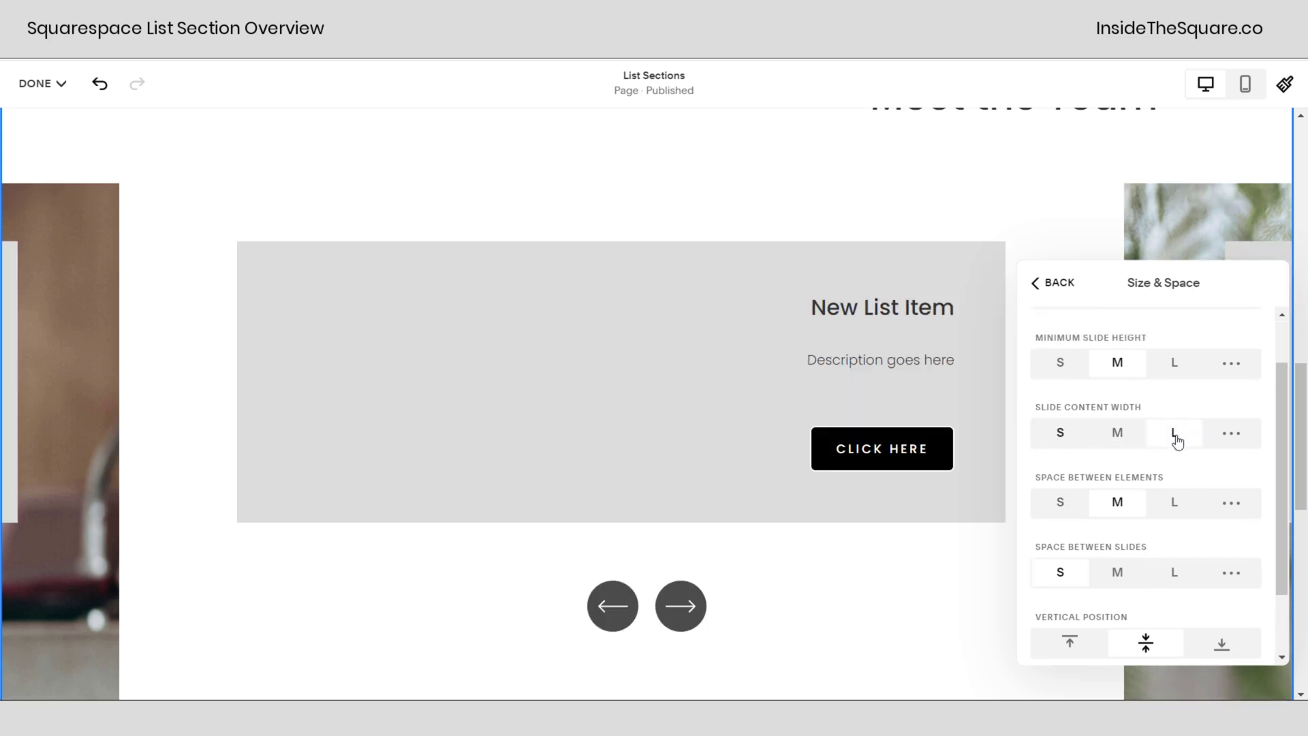
click(1085, 443)
scroll(1162, 509, down, 2)
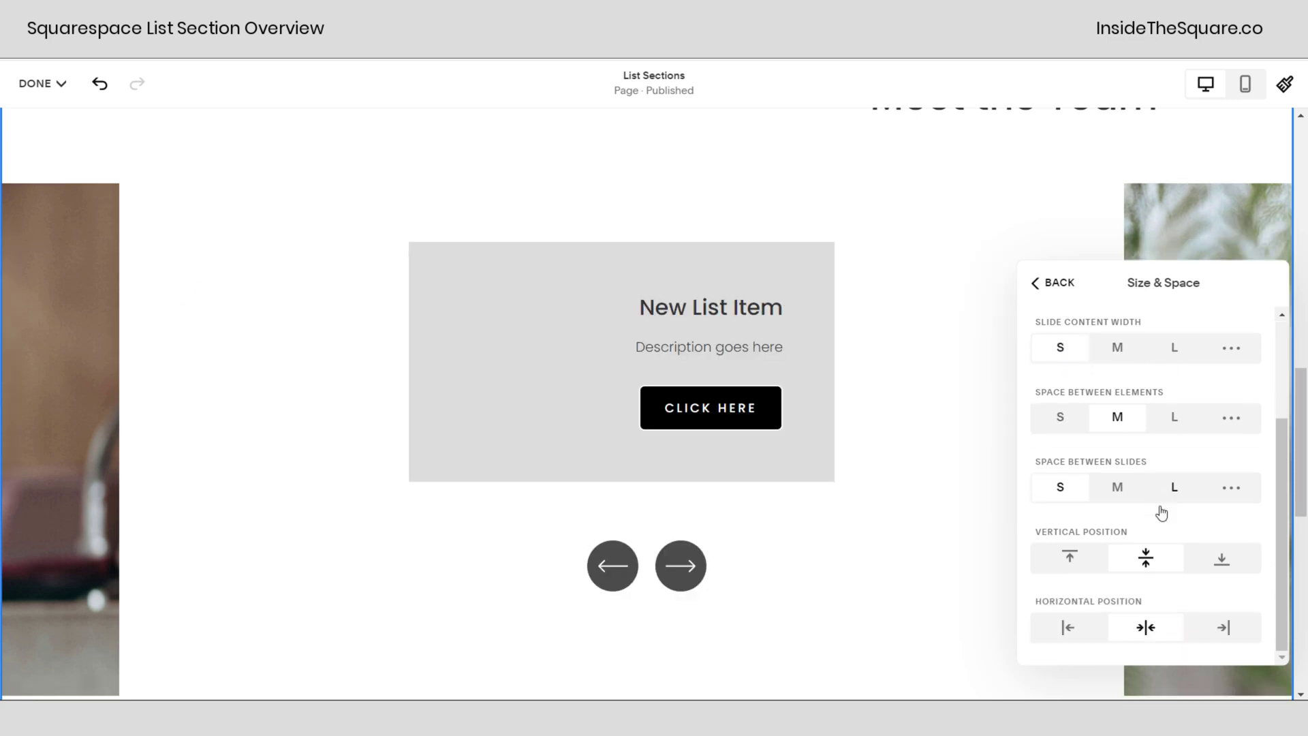
click(1068, 628)
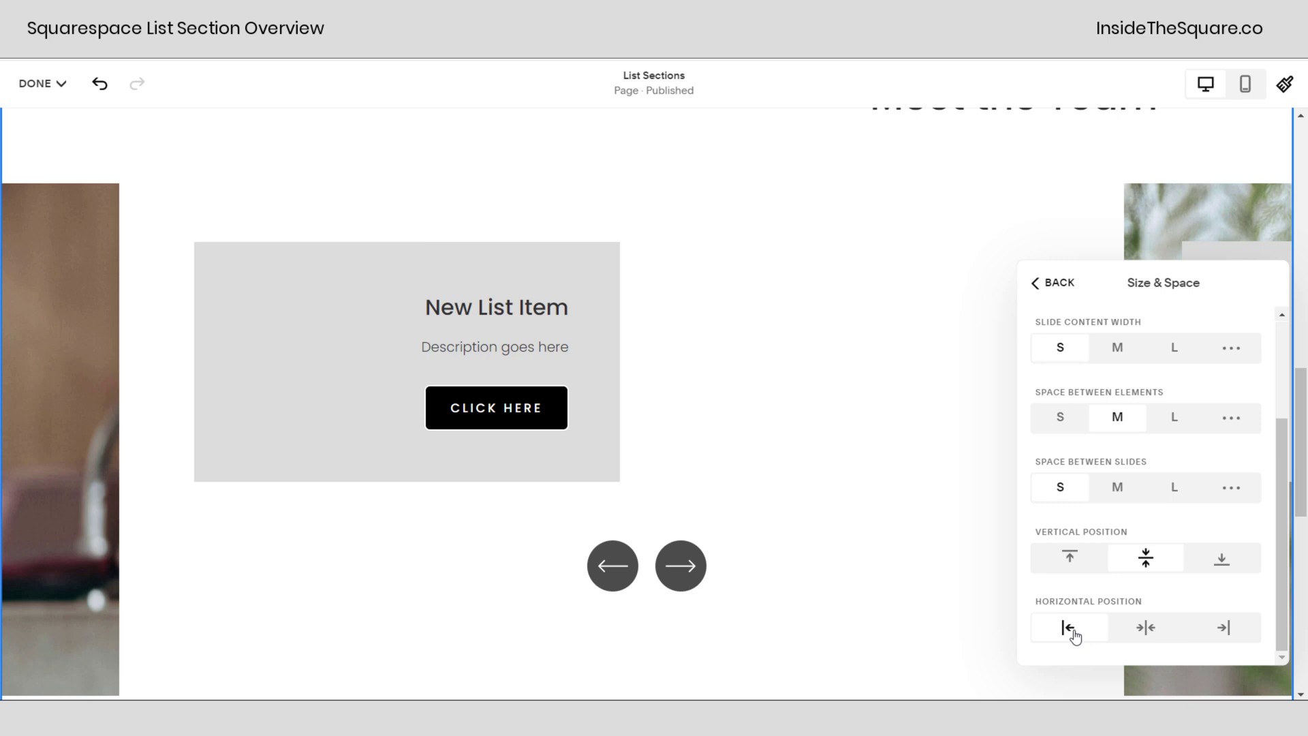
click(1143, 630)
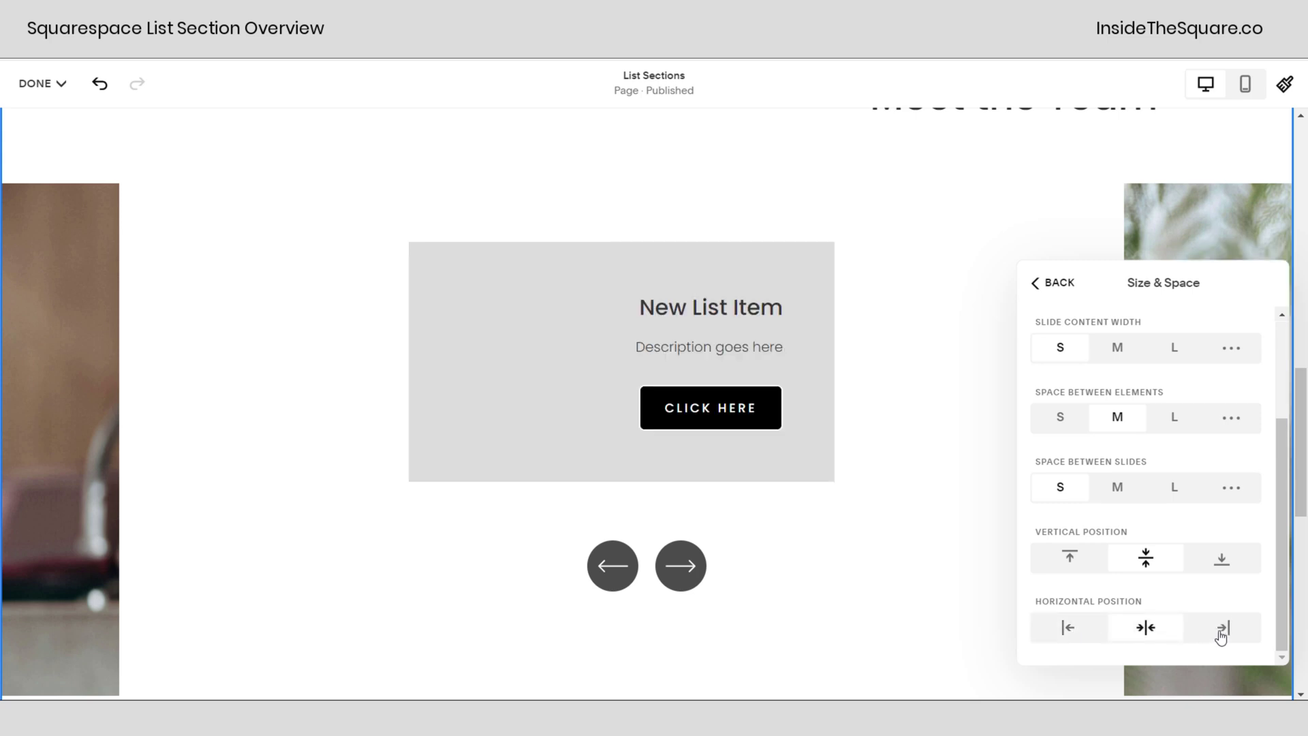
click(1221, 637)
Step: Switch the team section's layout to Carousel and scroll to its Style and Size & Space options
click(1032, 283)
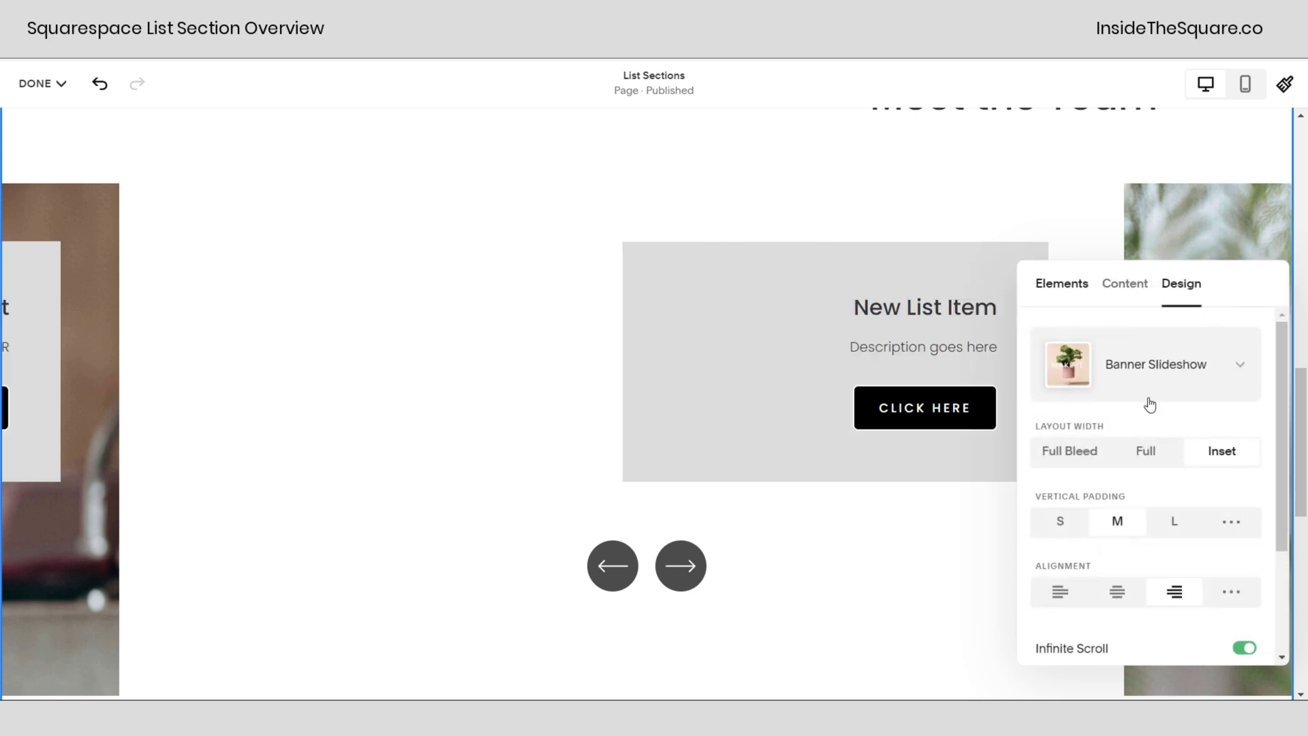
scroll(1171, 549, down, 2)
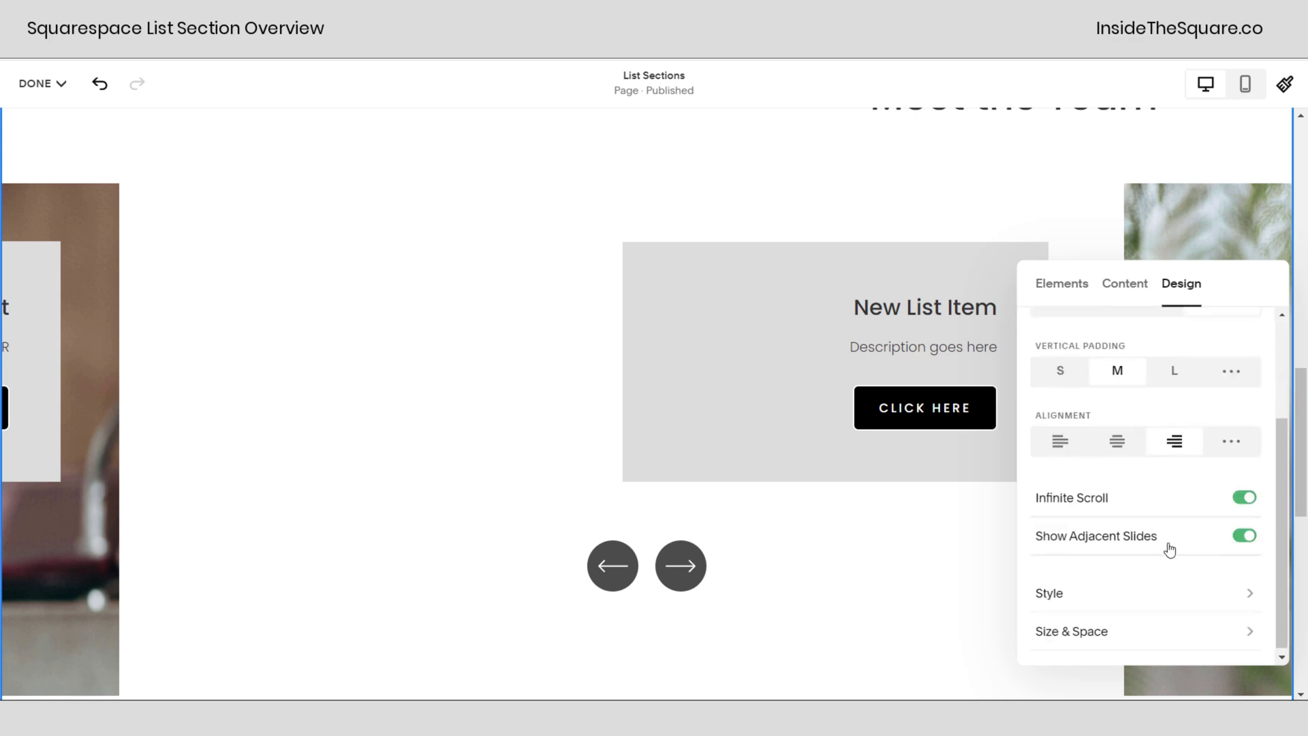
scroll(1173, 550, up, 2)
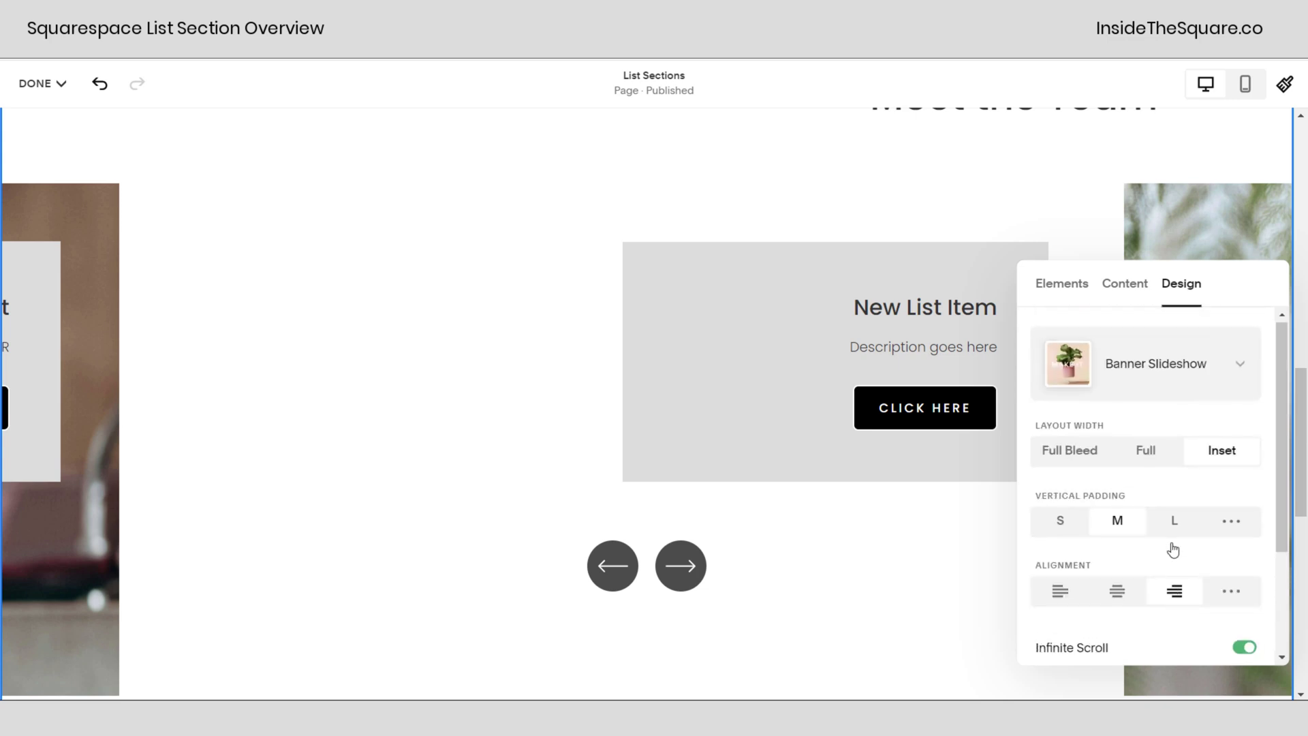
click(1145, 344)
click(1161, 443)
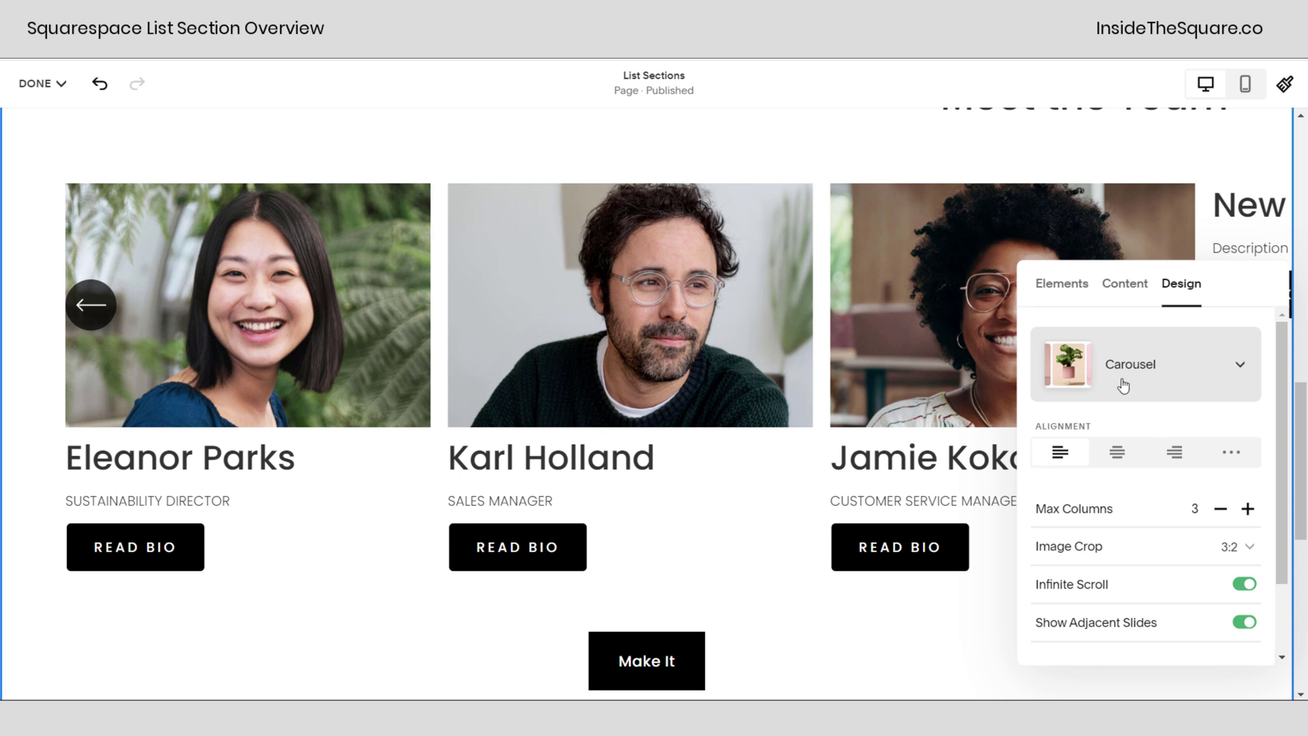
scroll(1118, 593, down, 1)
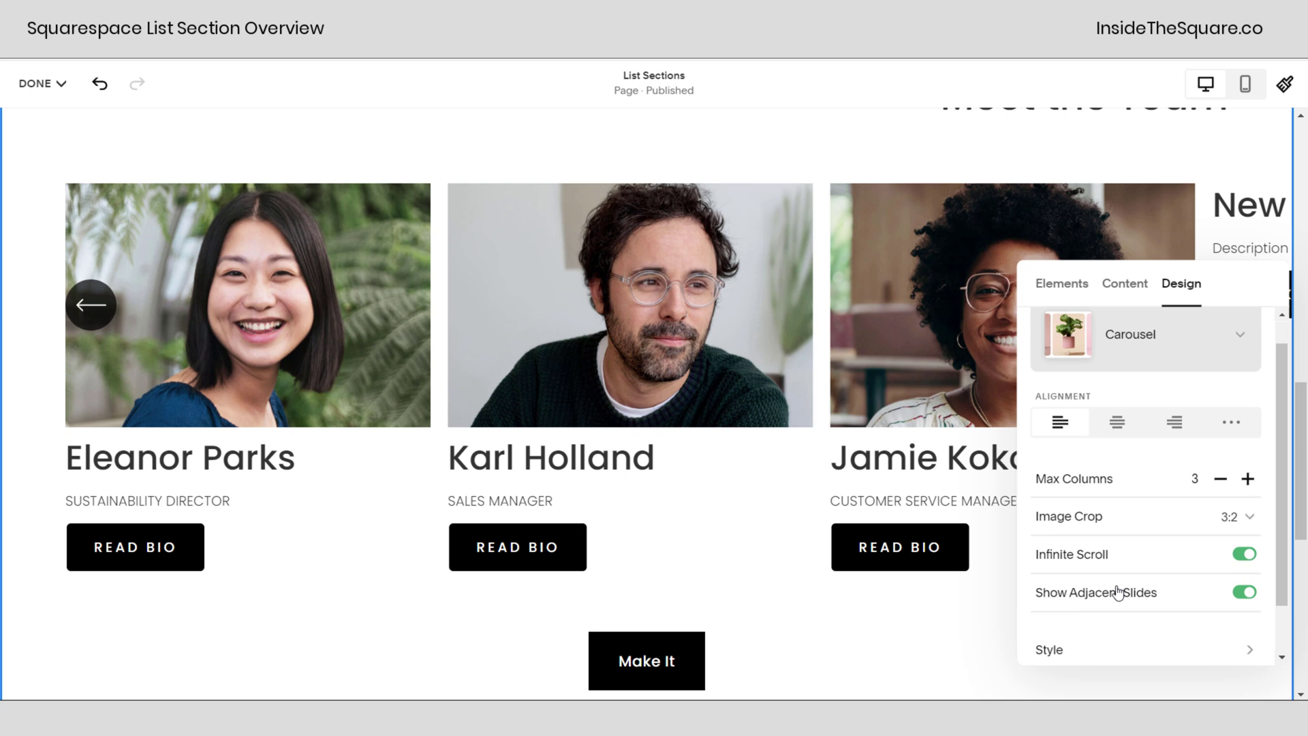
scroll(1118, 592, down, 2)
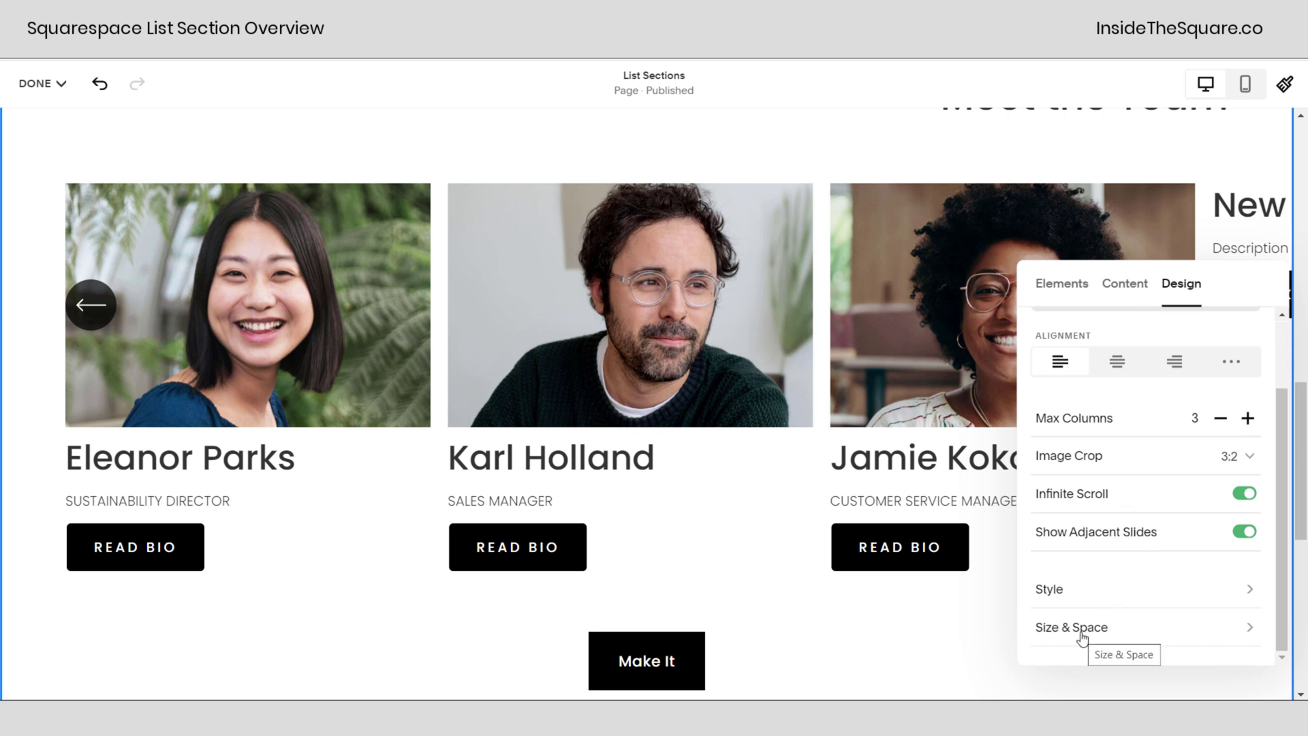
Step: Turn on grey card backgrounds and place the carousel's Arrows navigation at the Bottom
click(1082, 598)
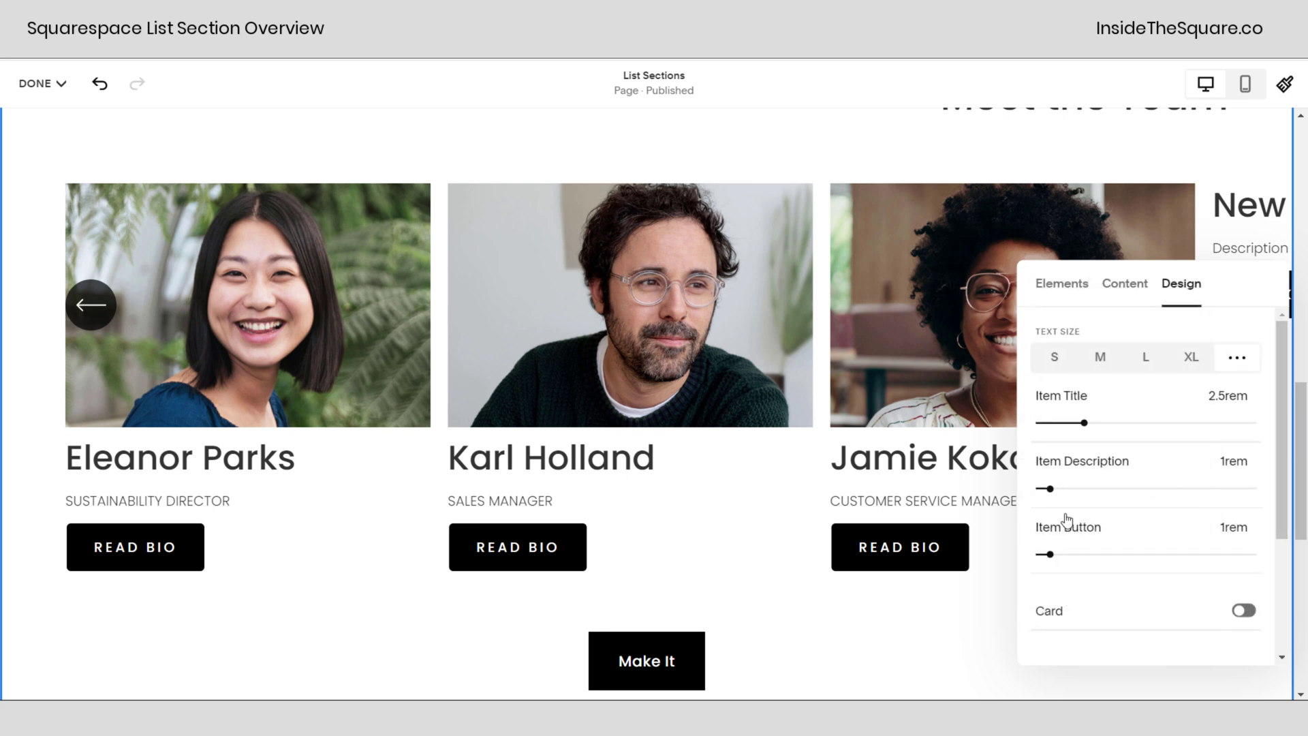
click(1139, 622)
scroll(1144, 573, down, 5)
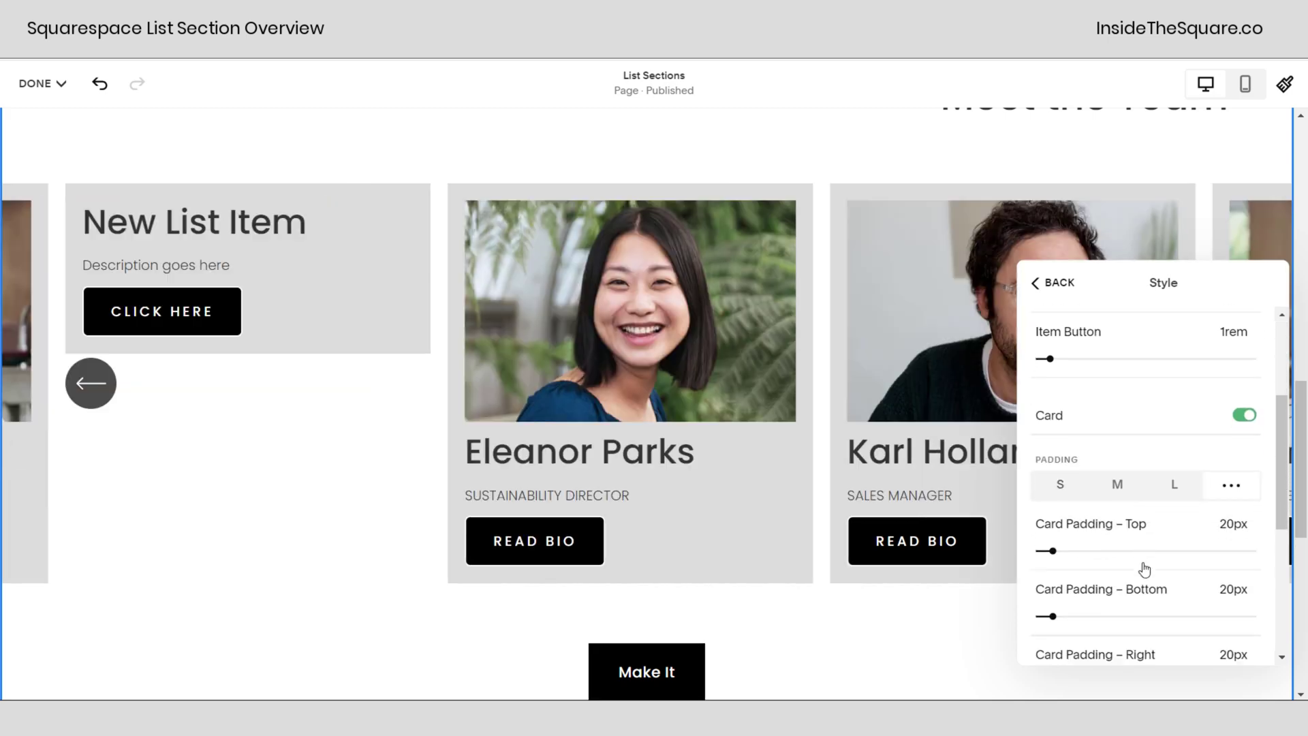
scroll(1148, 572, down, 3)
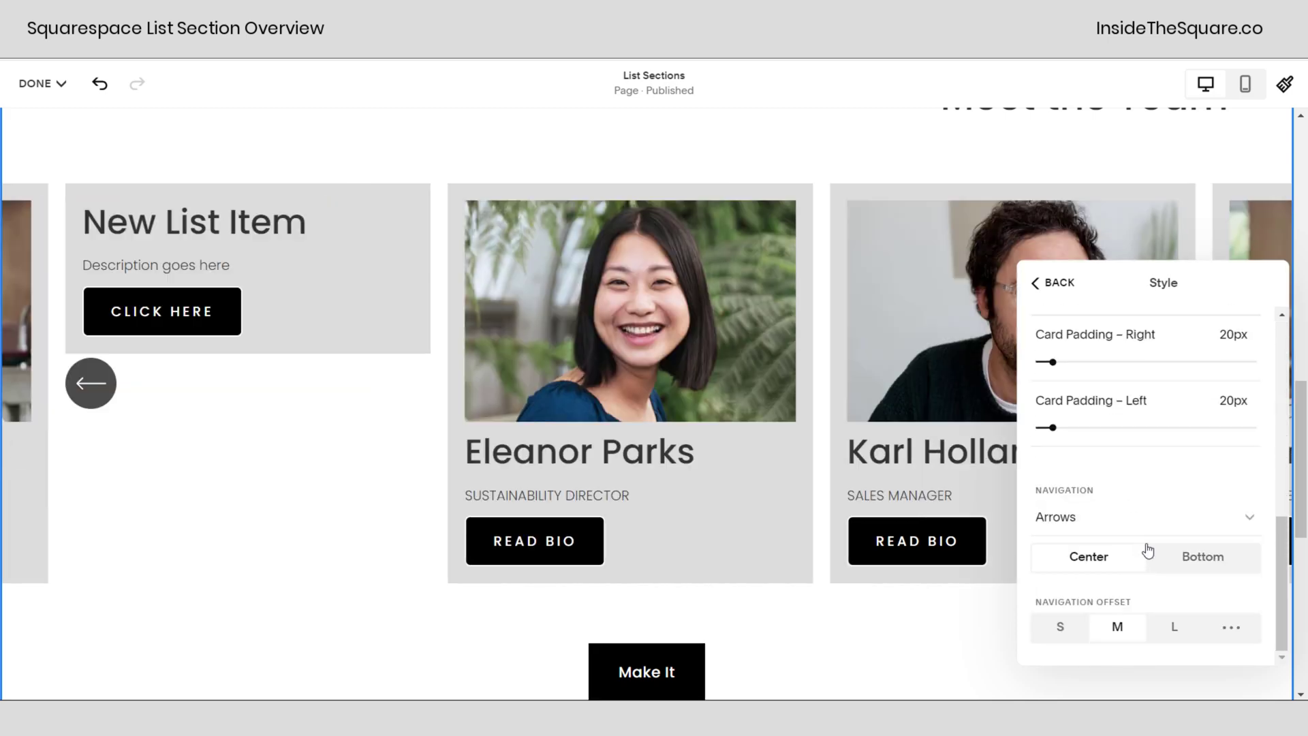
click(1085, 521)
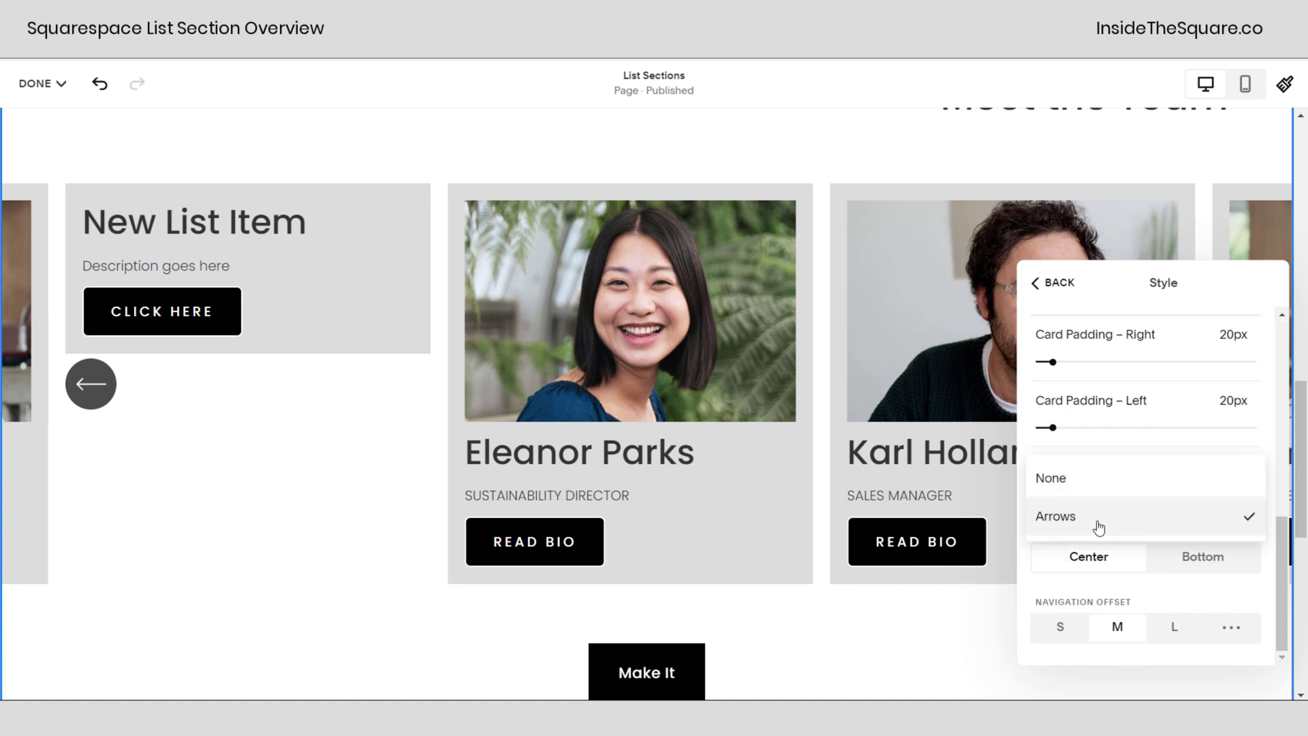
click(1187, 590)
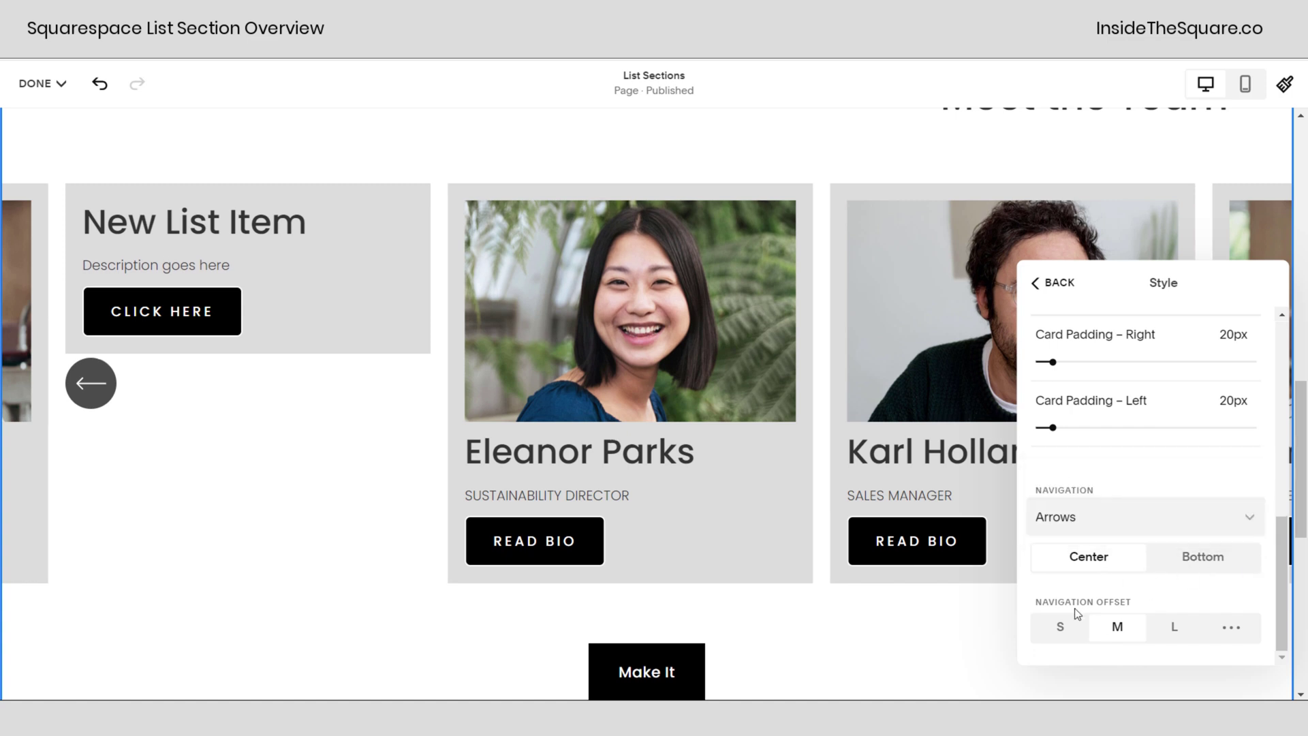
click(1187, 552)
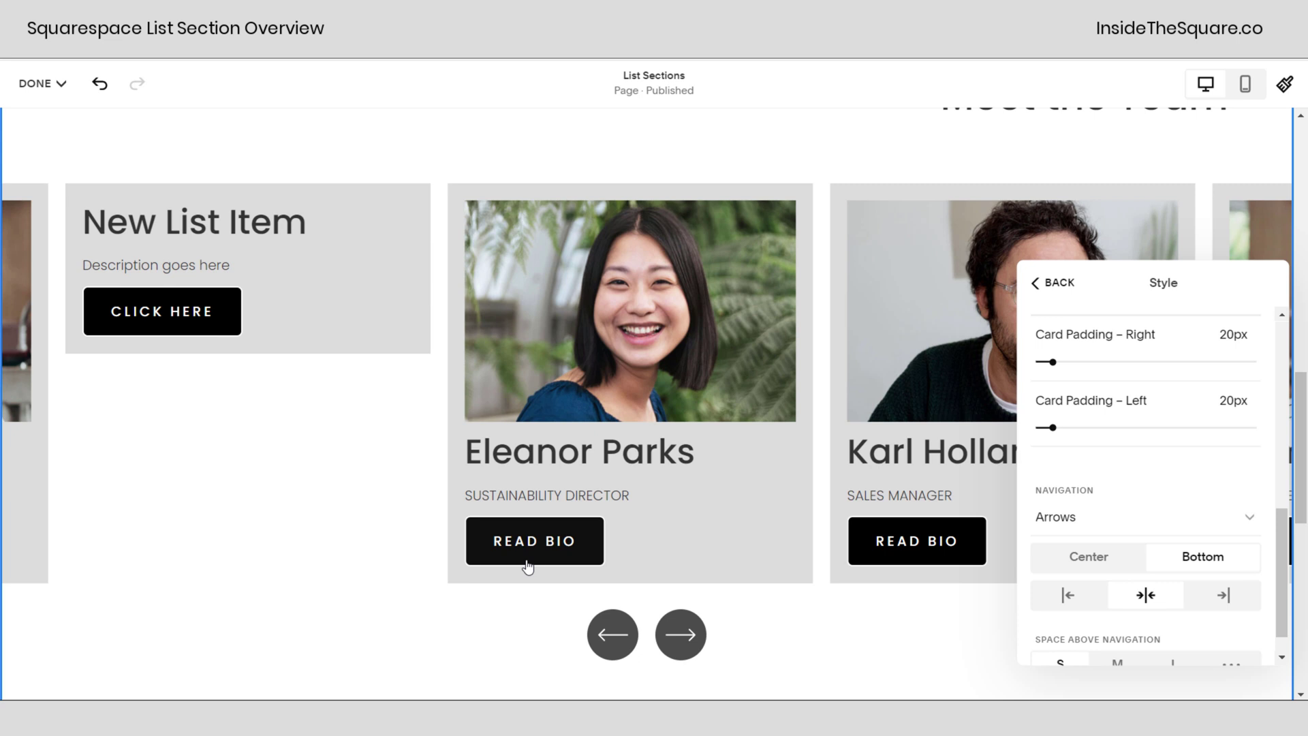
click(1055, 285)
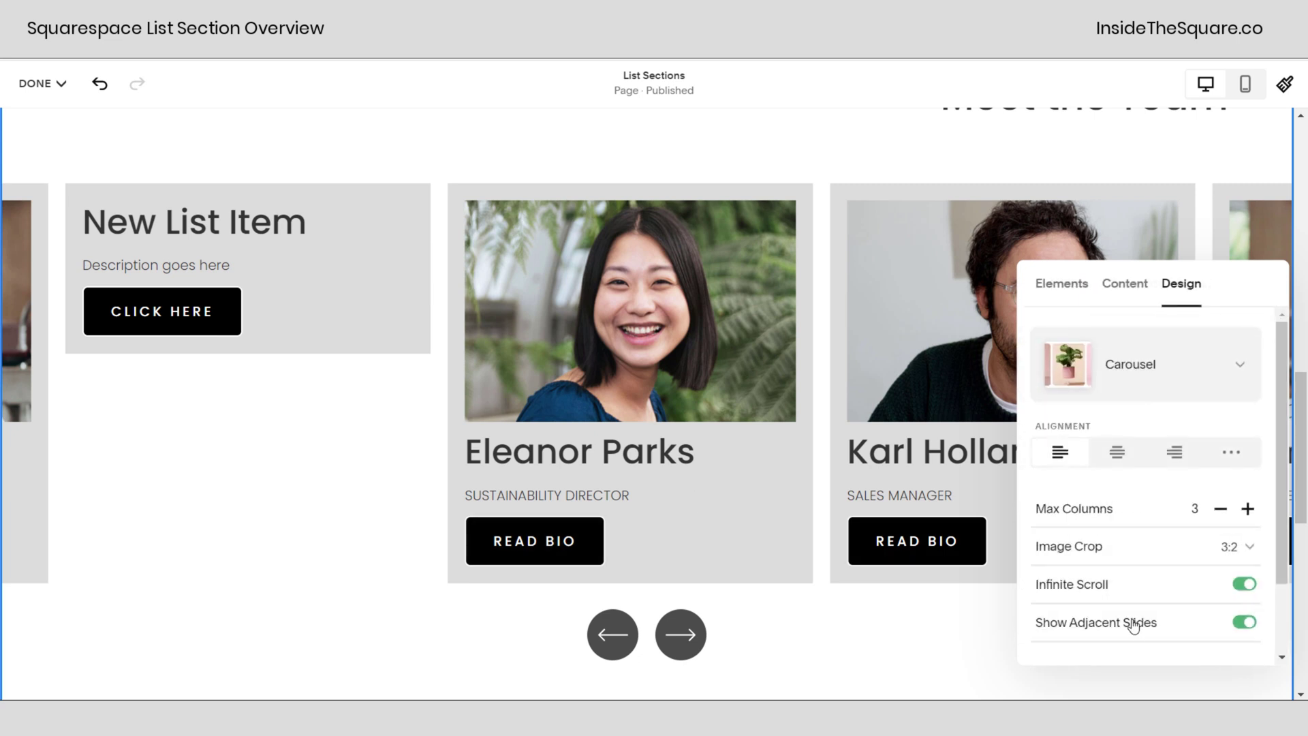
Step: In Size & Space, set Media Width M, centre the media placement and set Content Width M
scroll(1127, 622, down, 3)
click(1133, 627)
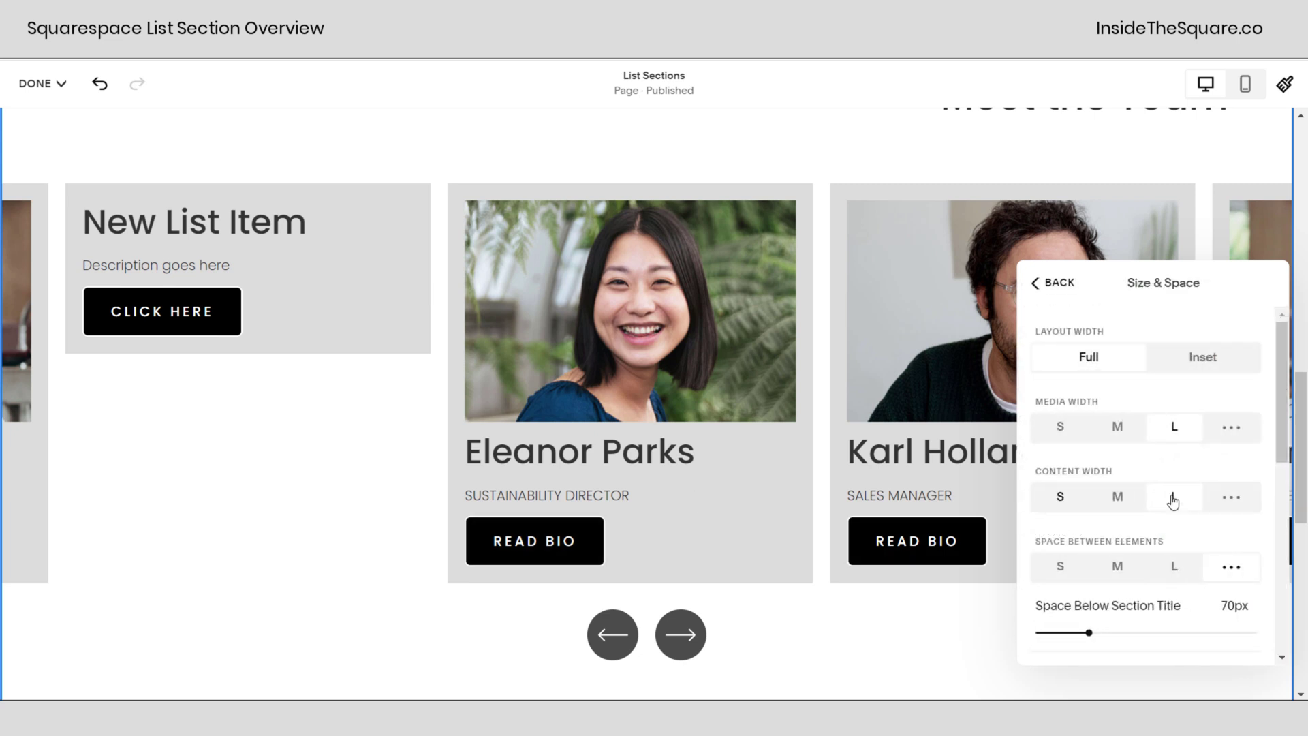
click(1173, 499)
click(1123, 431)
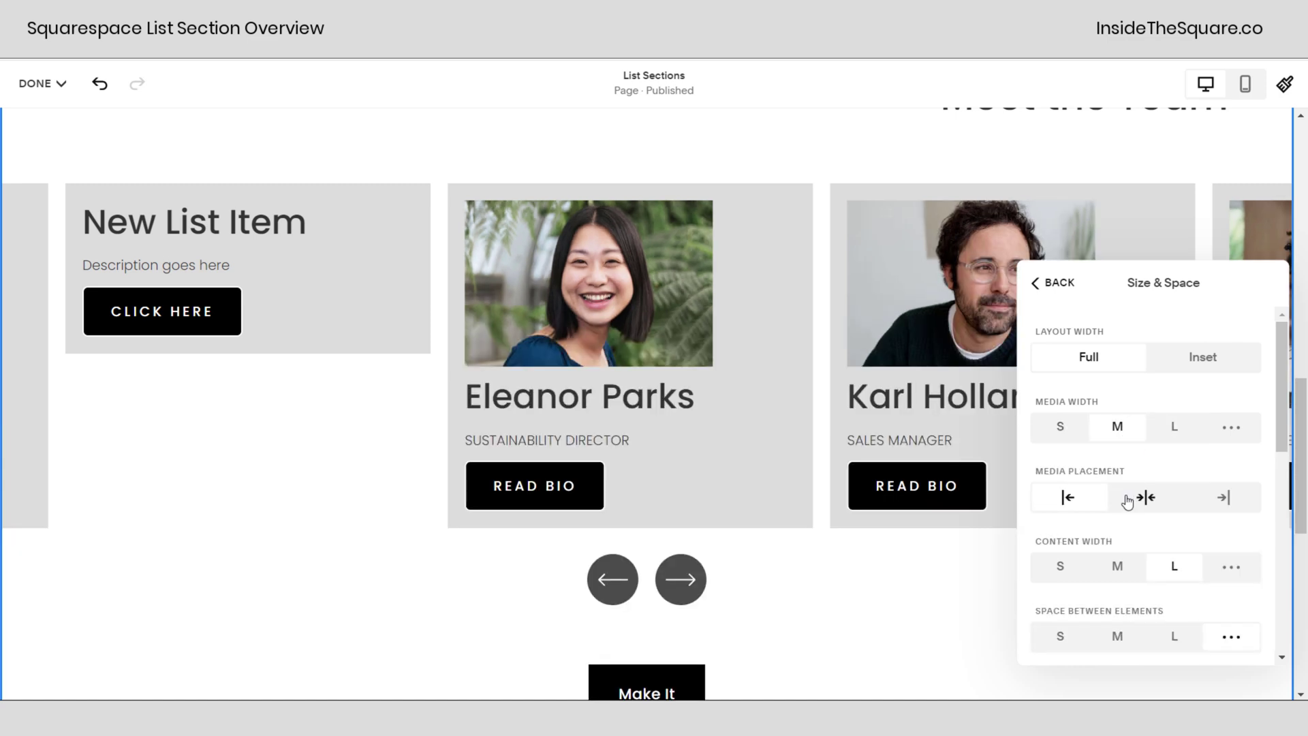
click(1145, 501)
click(1114, 566)
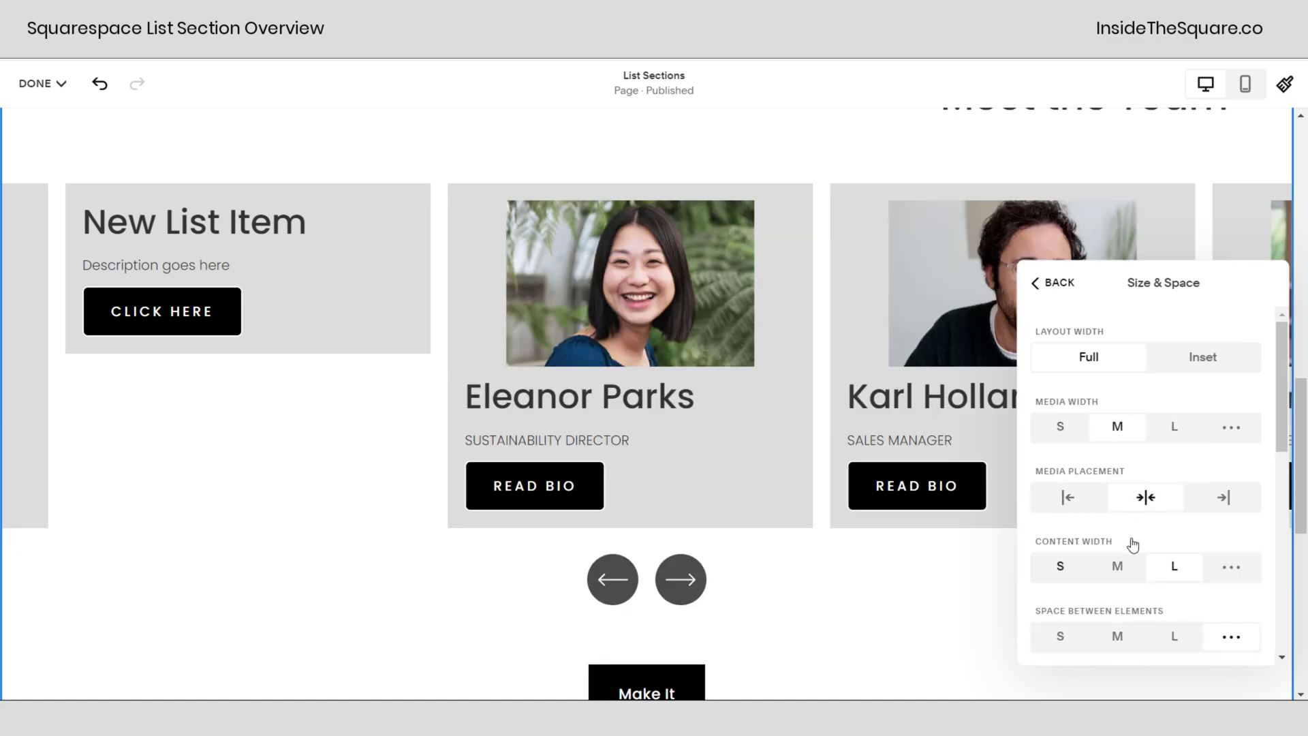
Step: Set Space Between Elements and Space Between Slides to M, keeping the Carousel layout
scroll(1131, 543, down, 3)
click(1120, 535)
scroll(1151, 511, down, 3)
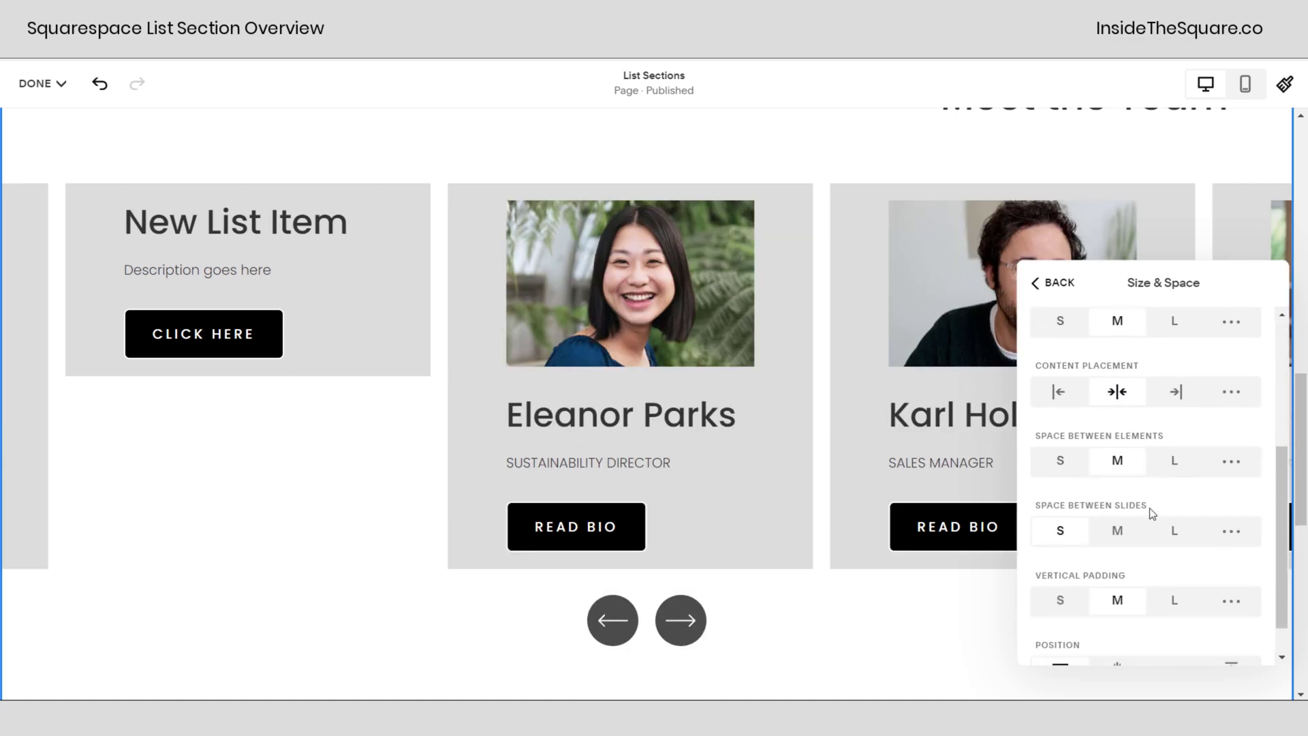
click(1146, 486)
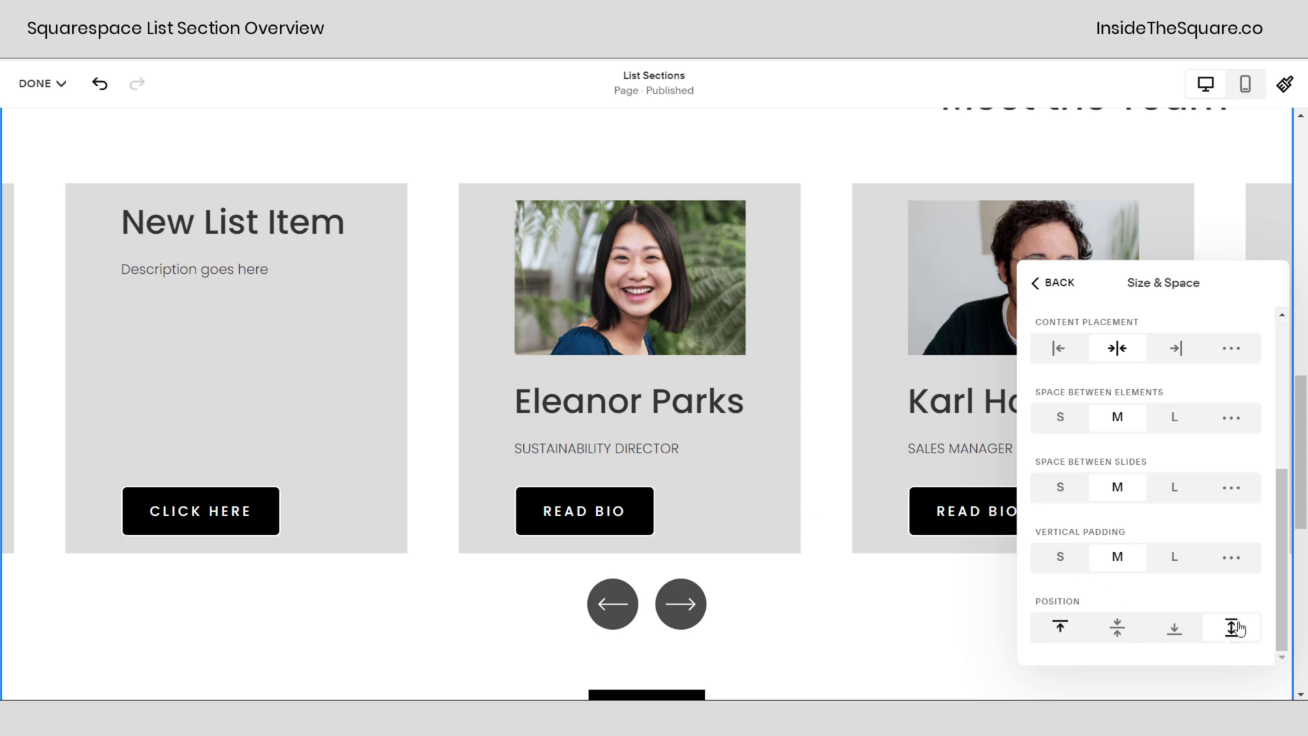
scroll(1220, 593, up, 5)
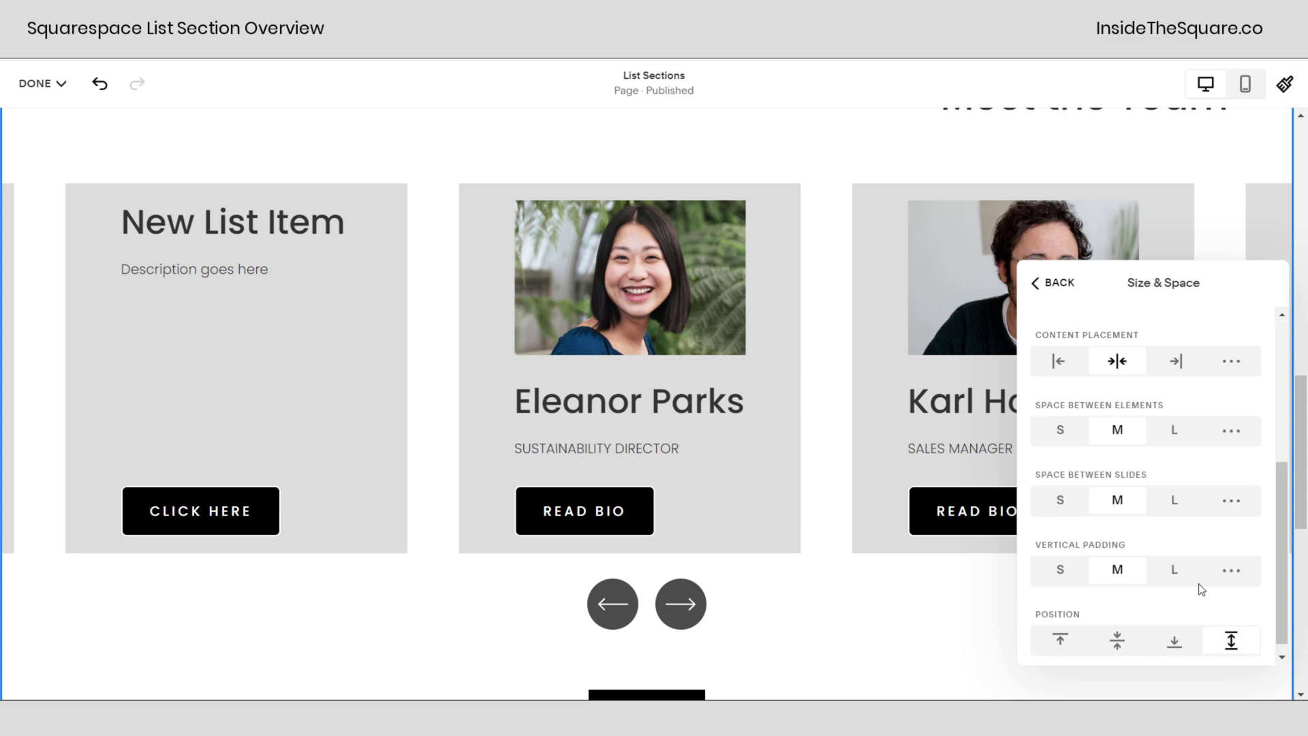
click(1058, 290)
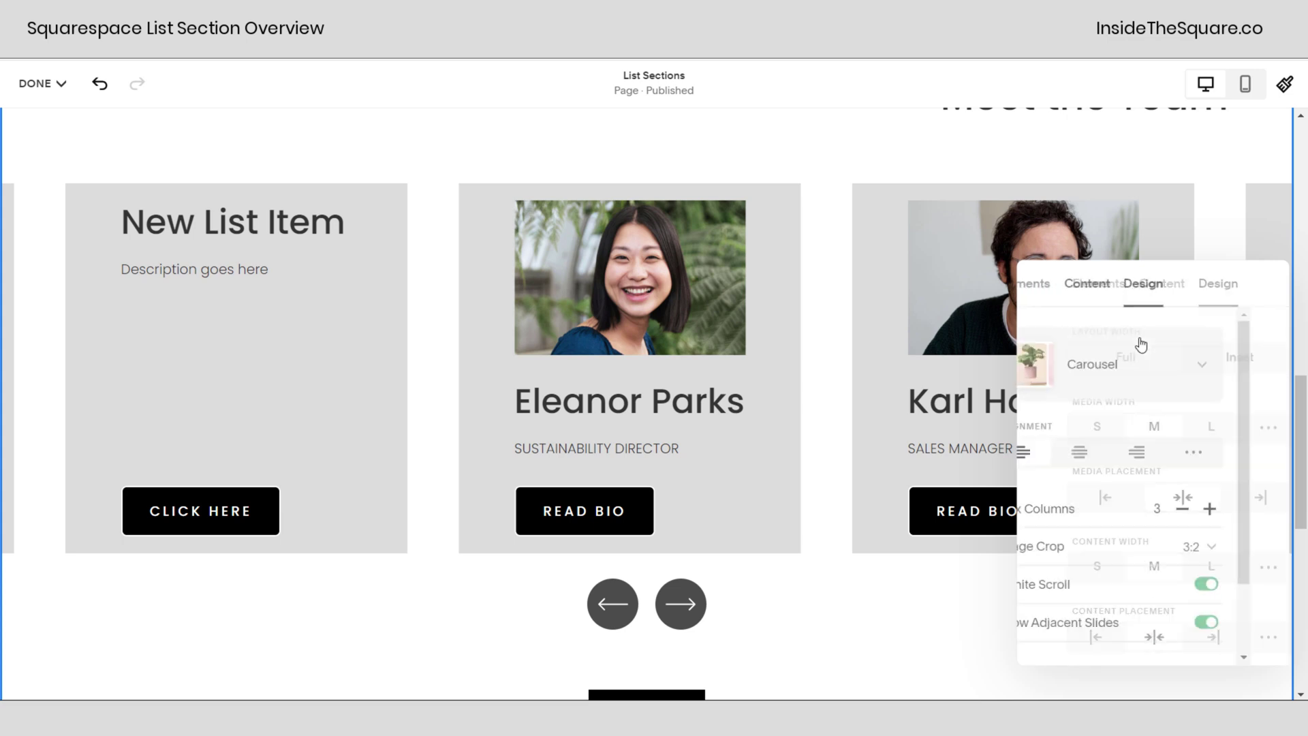
click(1152, 379)
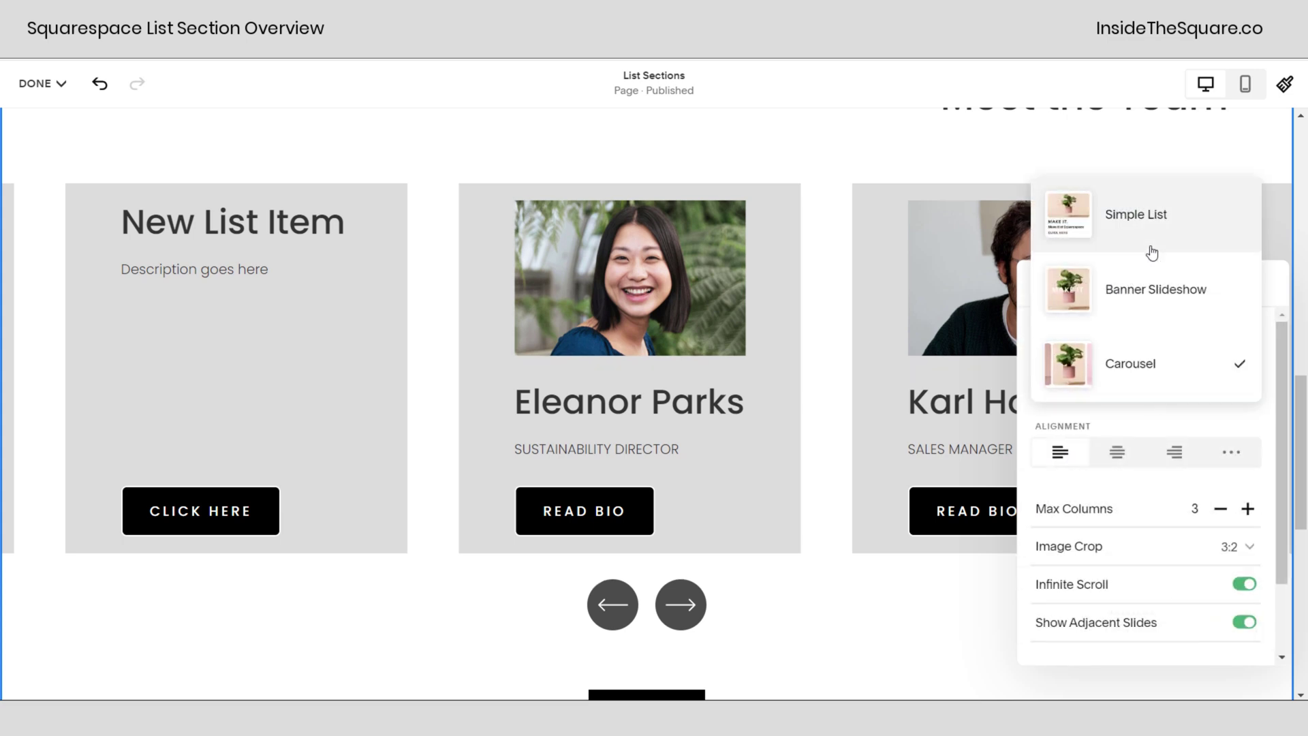
click(838, 381)
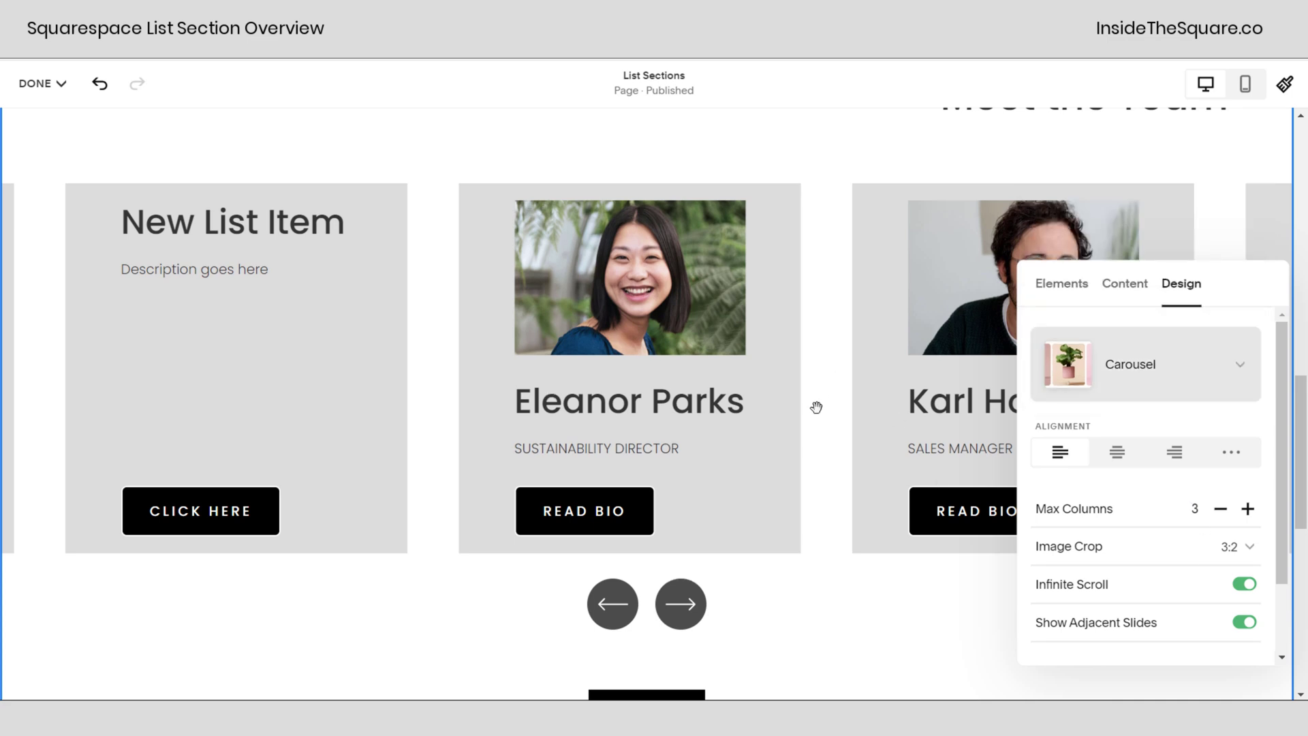
scroll(817, 409, down, 4)
Step: Add the carousel-style Meet the Team template from the People category as a new section
click(636, 411)
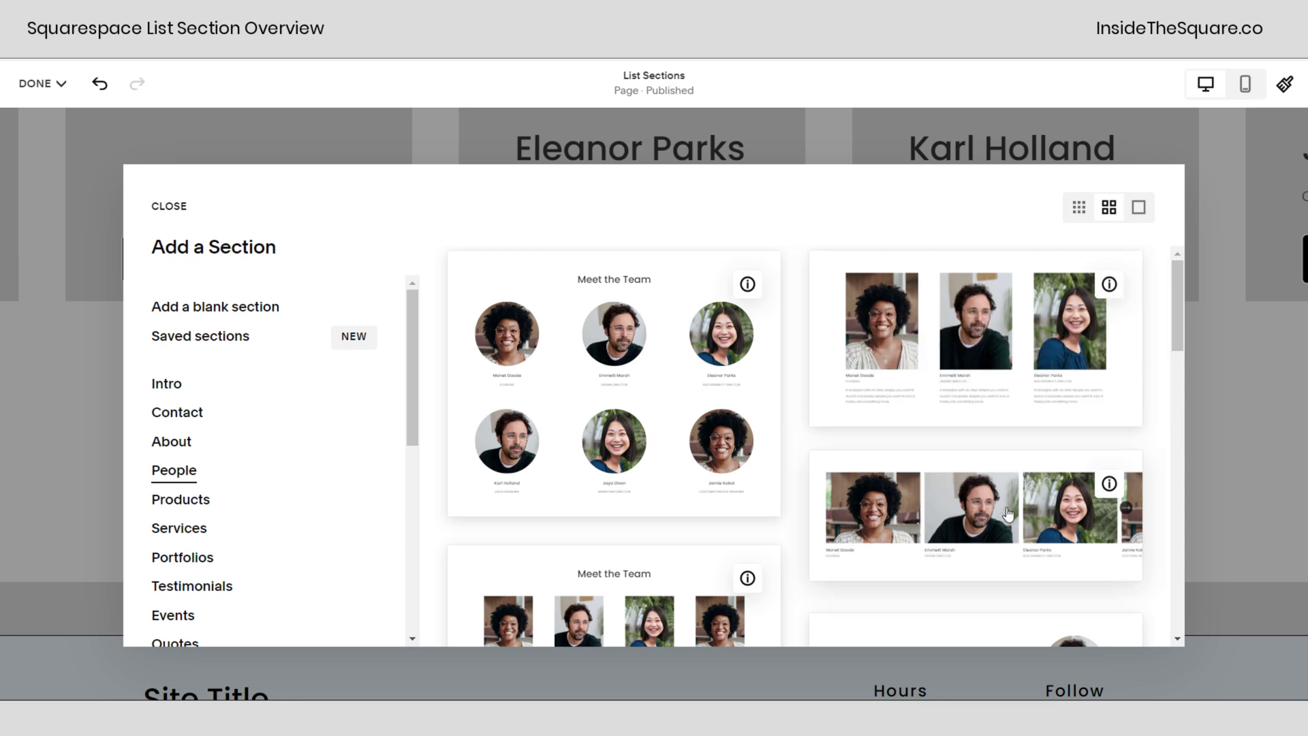
scroll(603, 563, down, 3)
scroll(603, 562, down, 3)
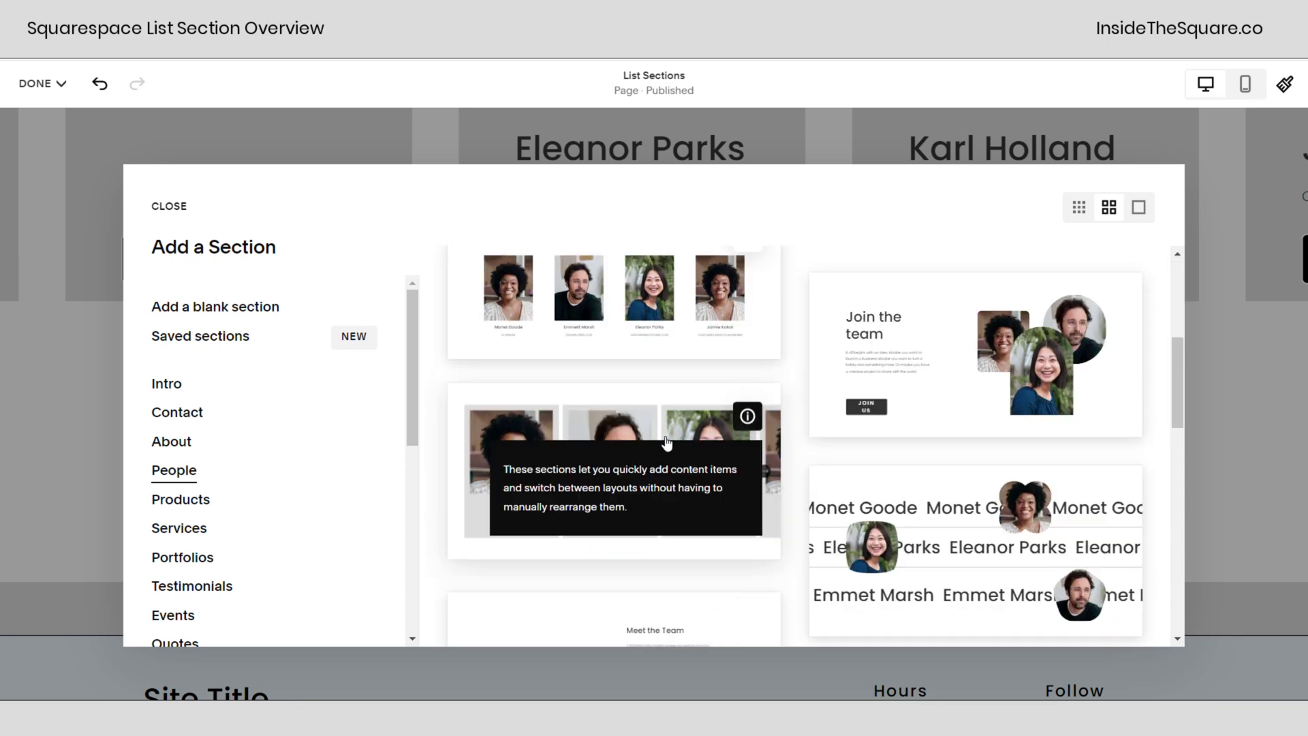
click(665, 423)
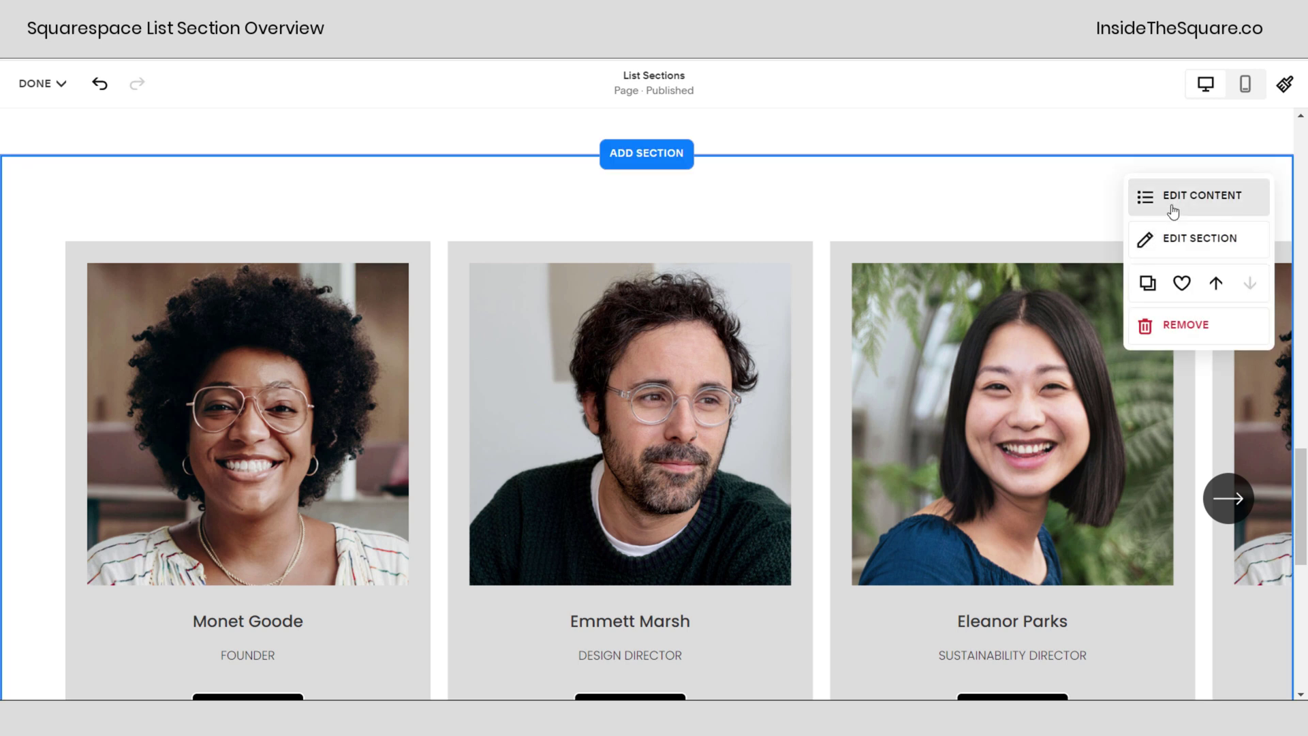
Step: Reorder the carousel items so the Sustainability Director is first and the Design Director second
click(1169, 217)
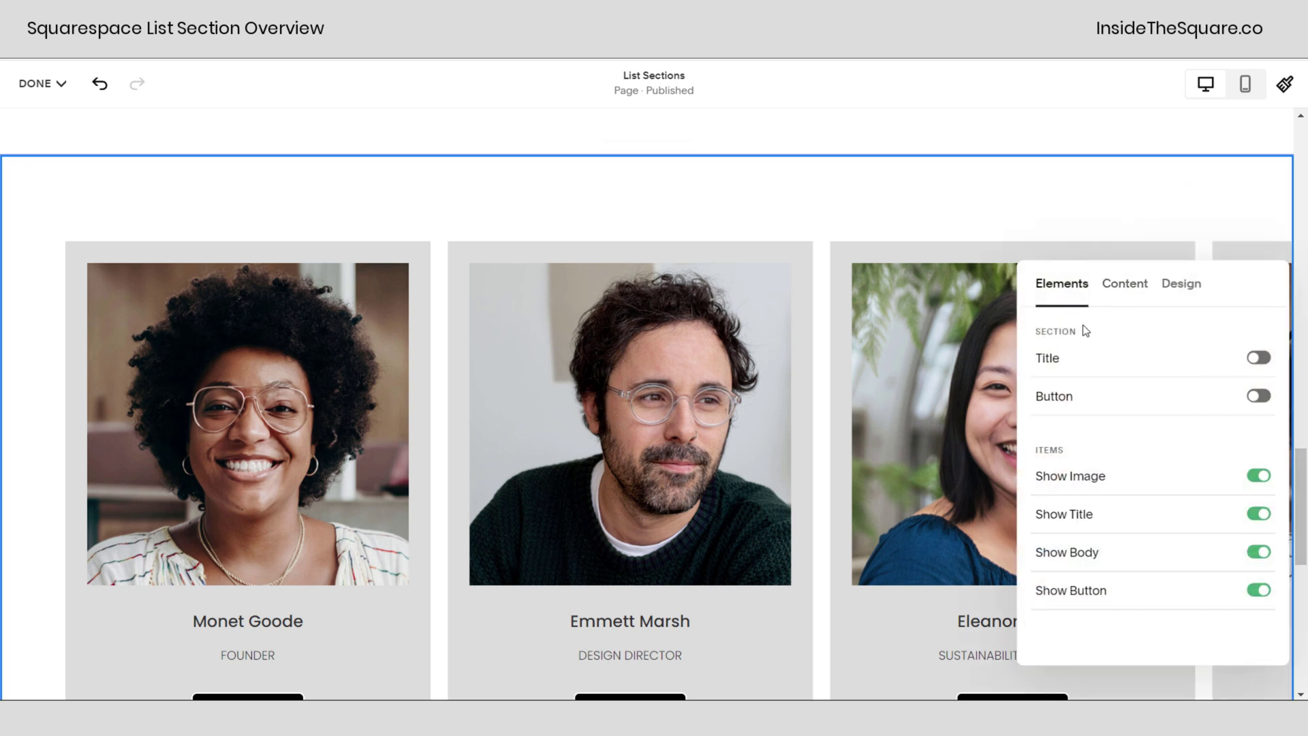
drag(1085, 336, 1036, 341)
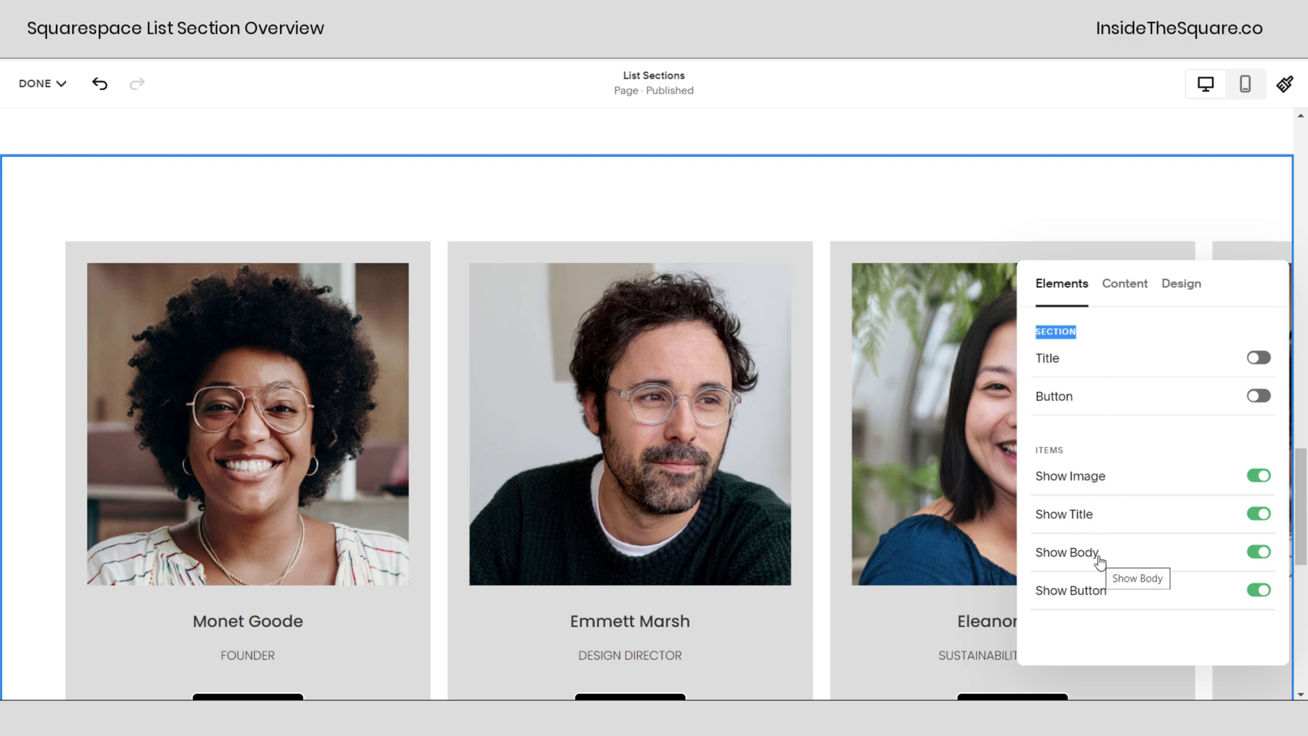
click(1125, 292)
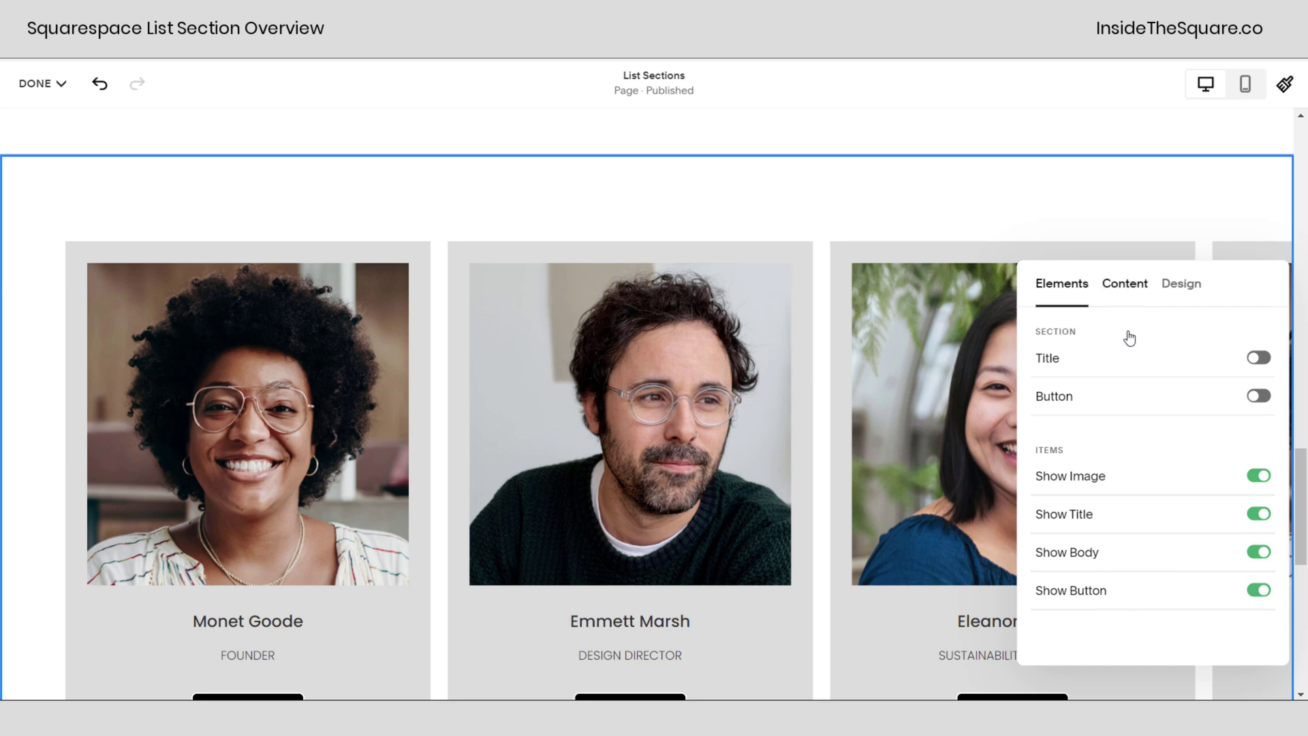
drag(1030, 439, 1029, 384)
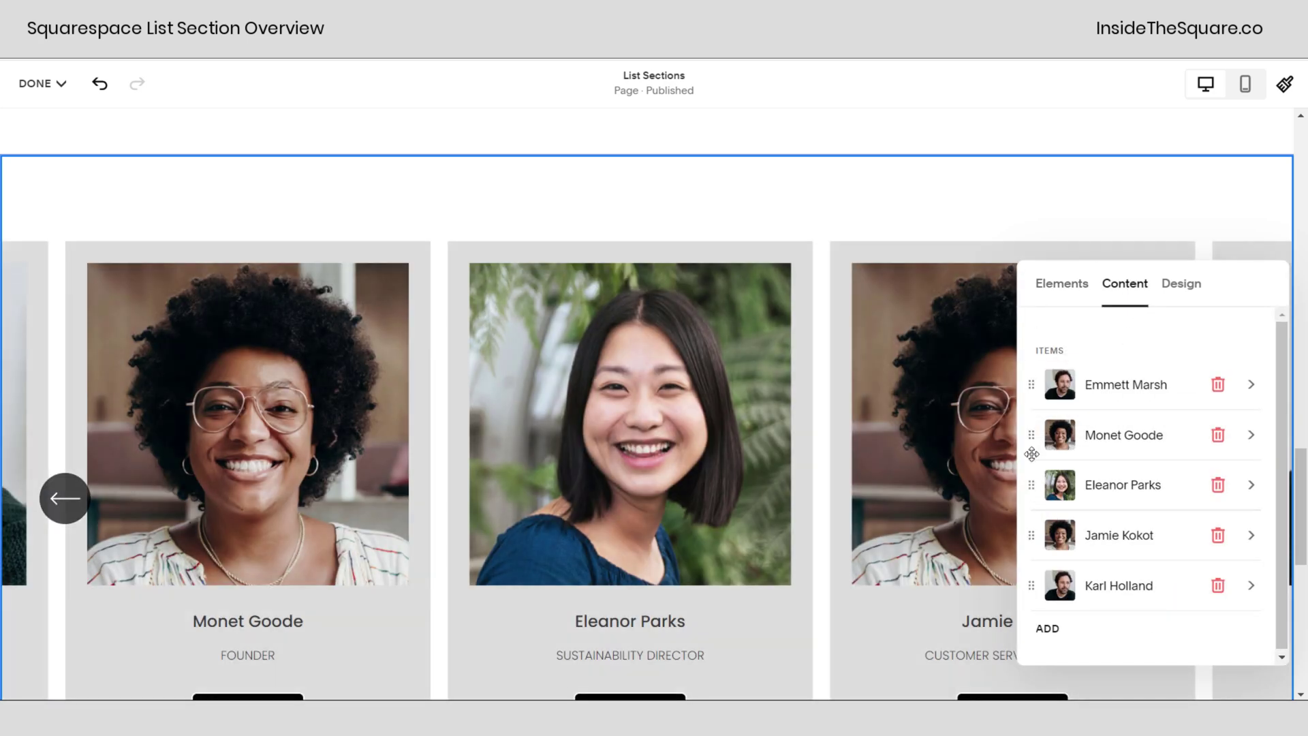
drag(1031, 484, 1048, 390)
Step: Open the Sustainability Director's item details and review its fields
click(1133, 398)
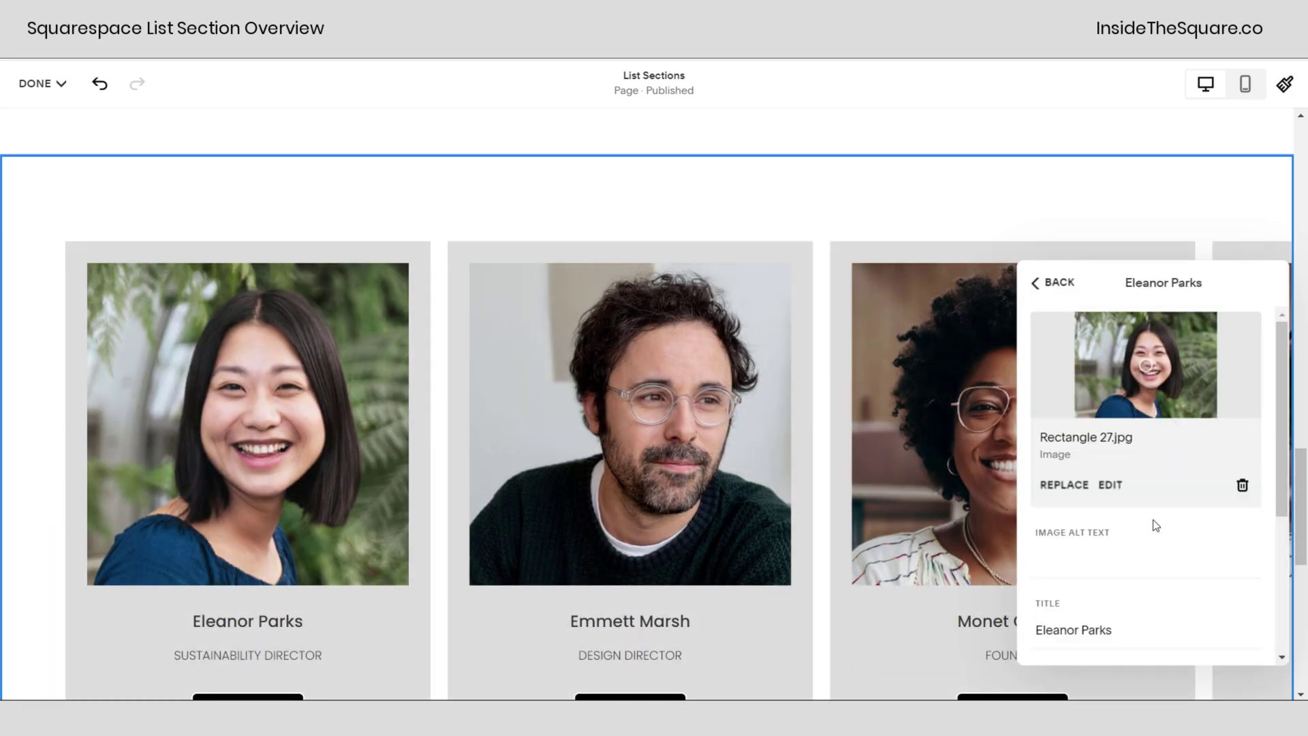
scroll(1156, 526, down, 3)
drag(1118, 361, 1067, 363)
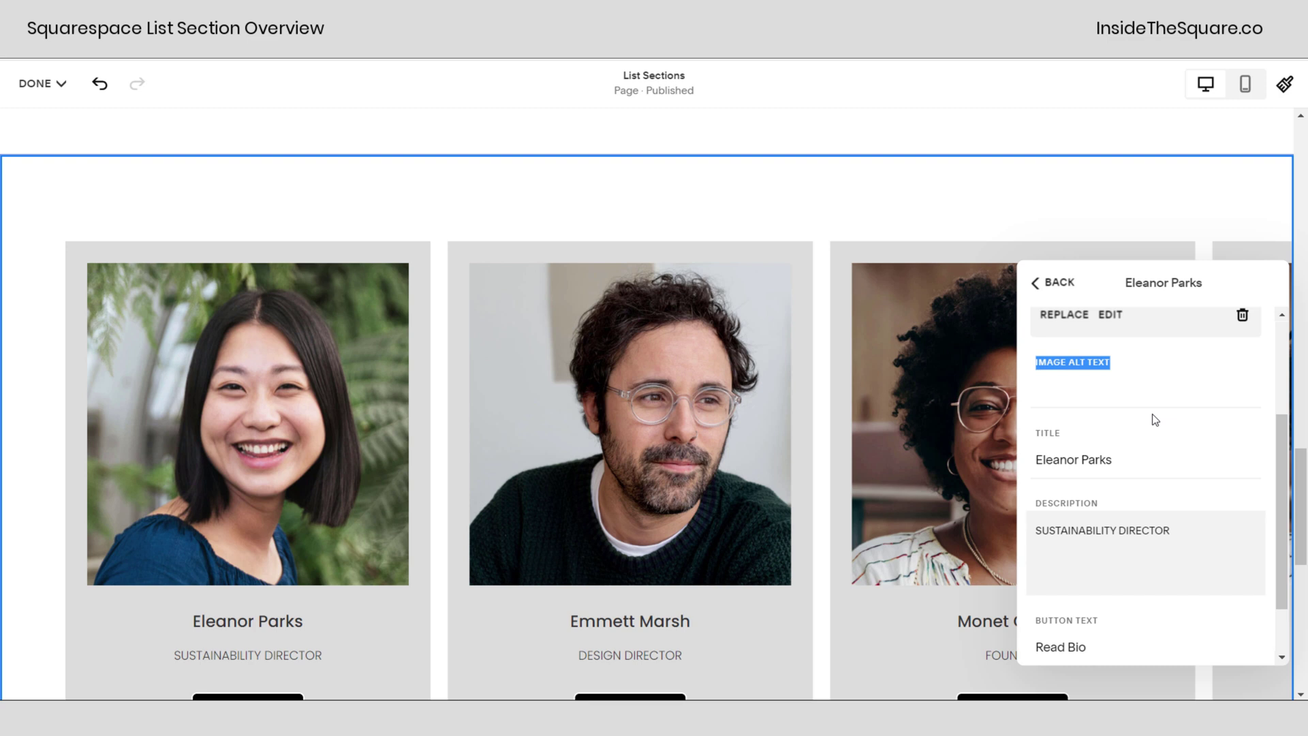
scroll(1151, 417, down, 3)
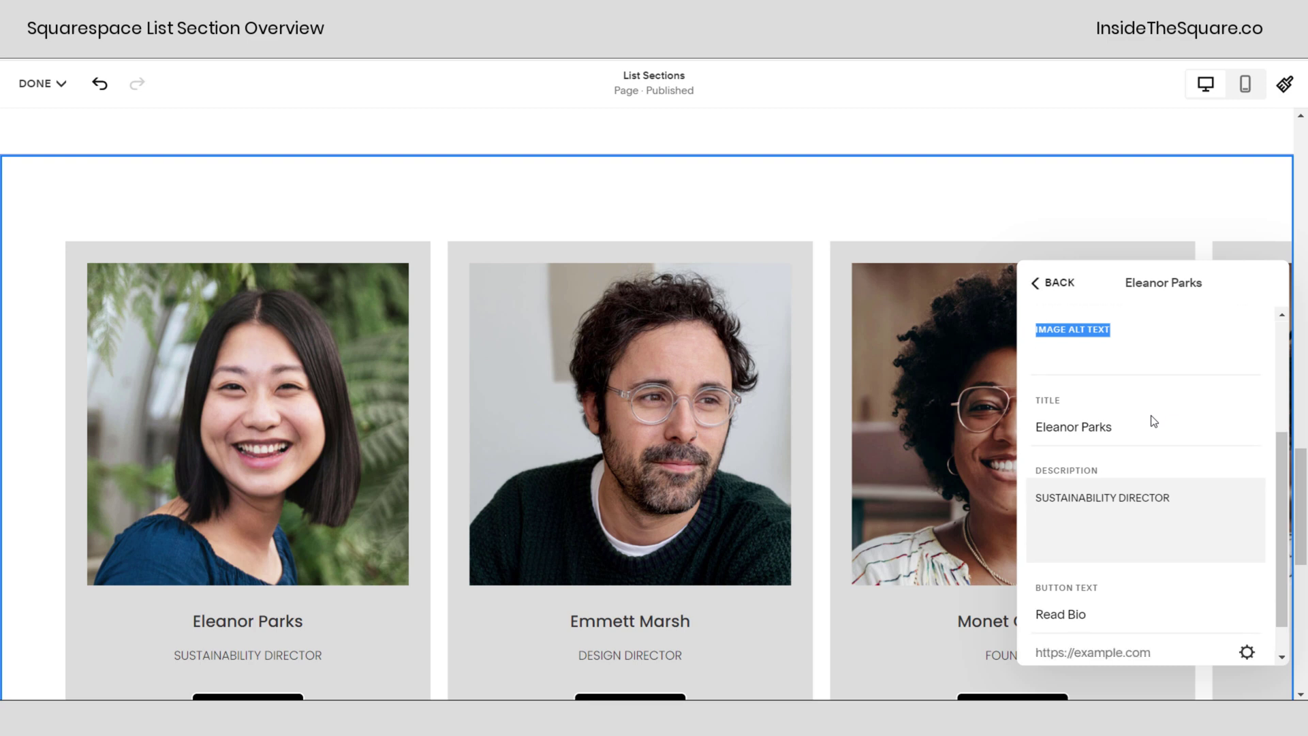
scroll(1151, 415, up, 5)
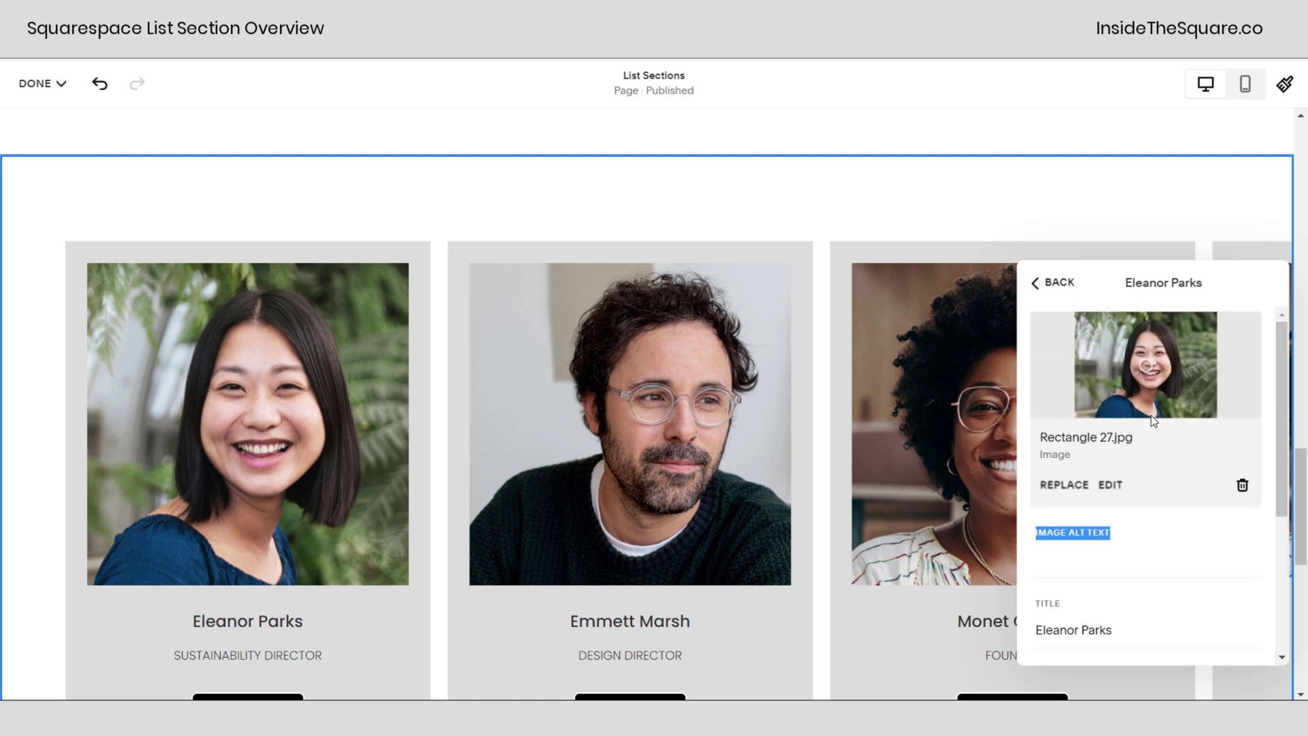
Step: Return from the item details to the section's Design tab and check the layout list
click(1053, 282)
click(1196, 292)
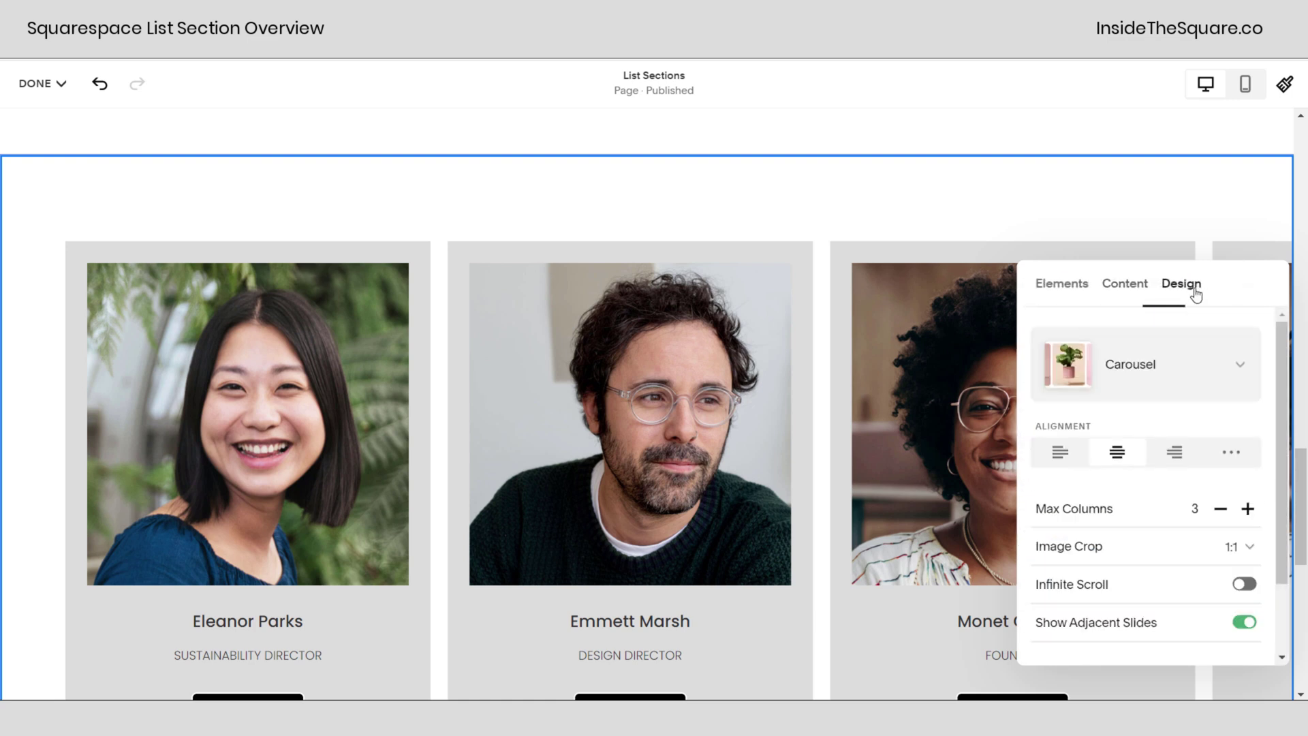
click(1210, 377)
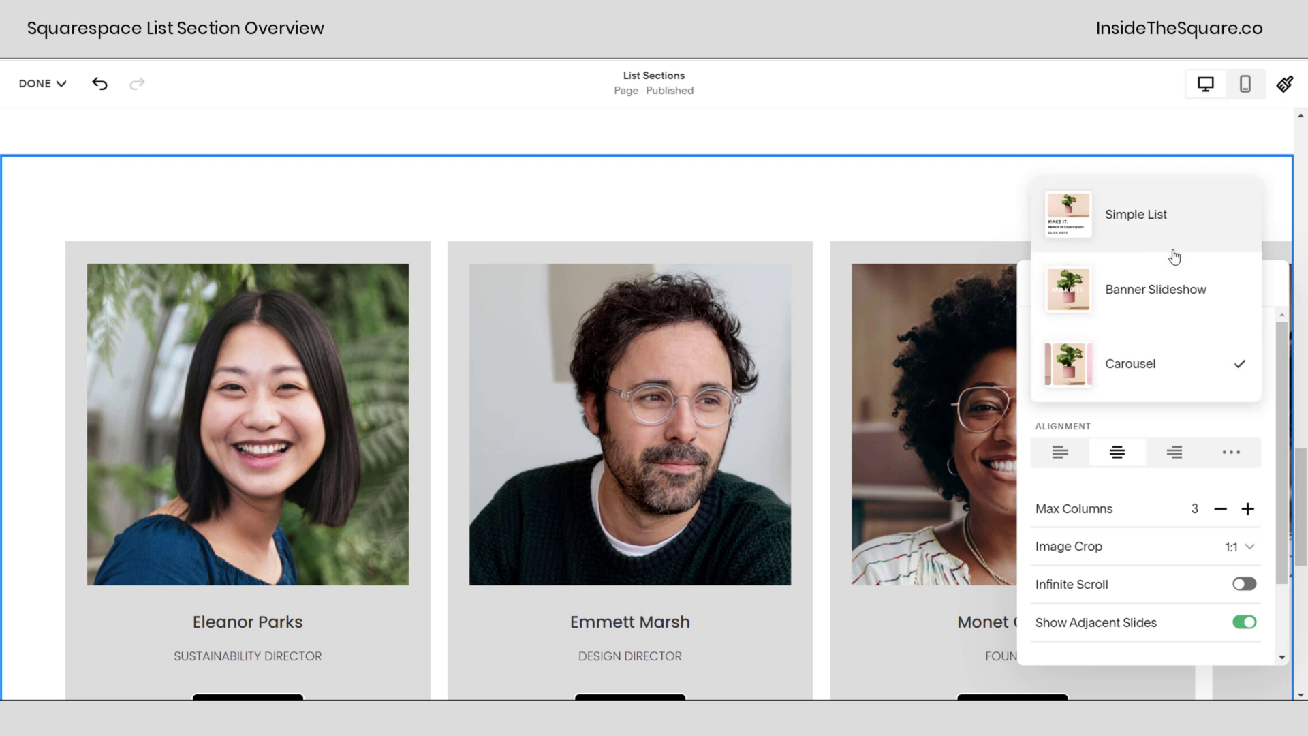
scroll(1151, 518, down, 2)
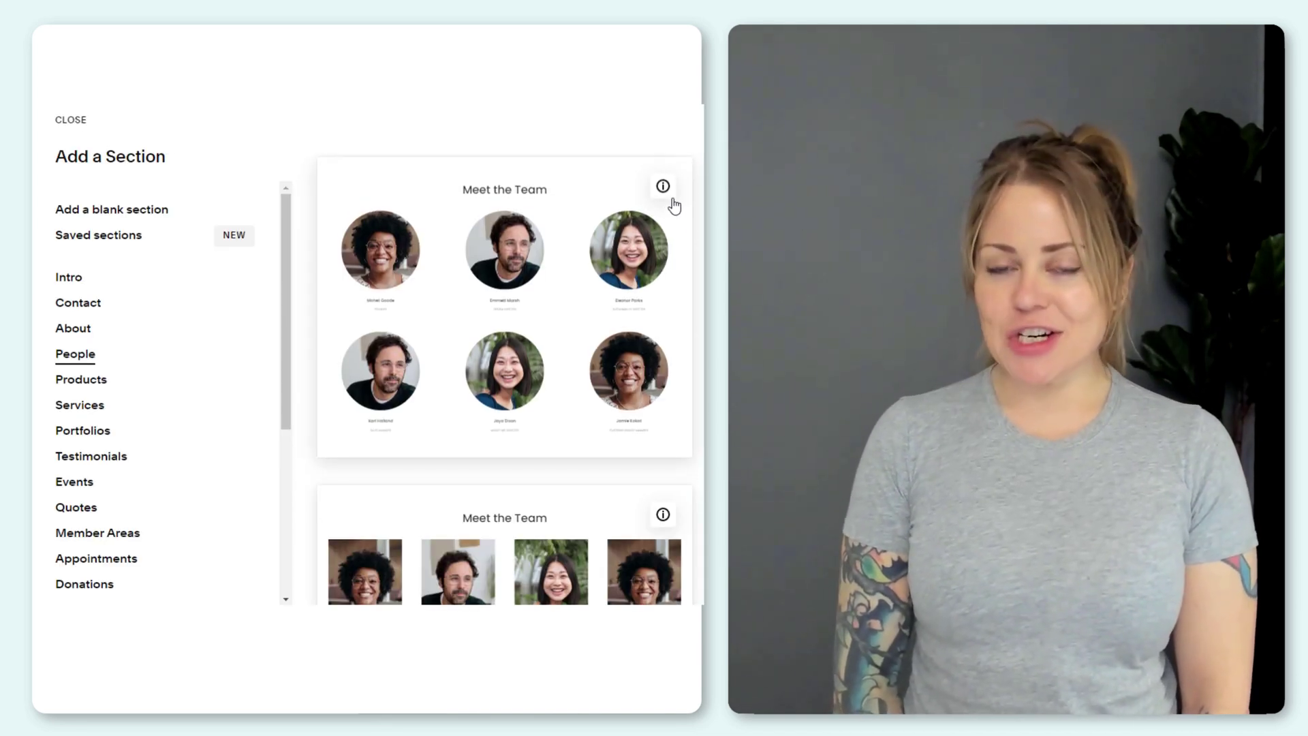
mouse_move(663, 189)
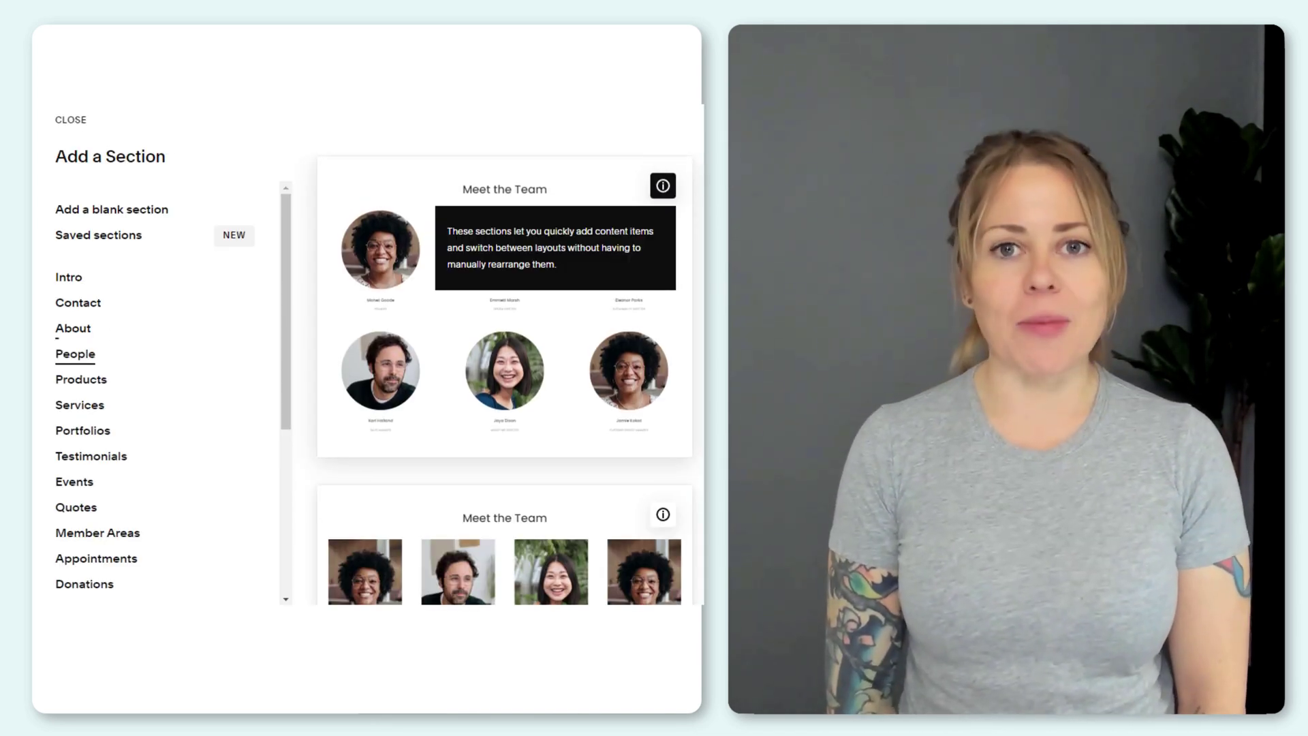